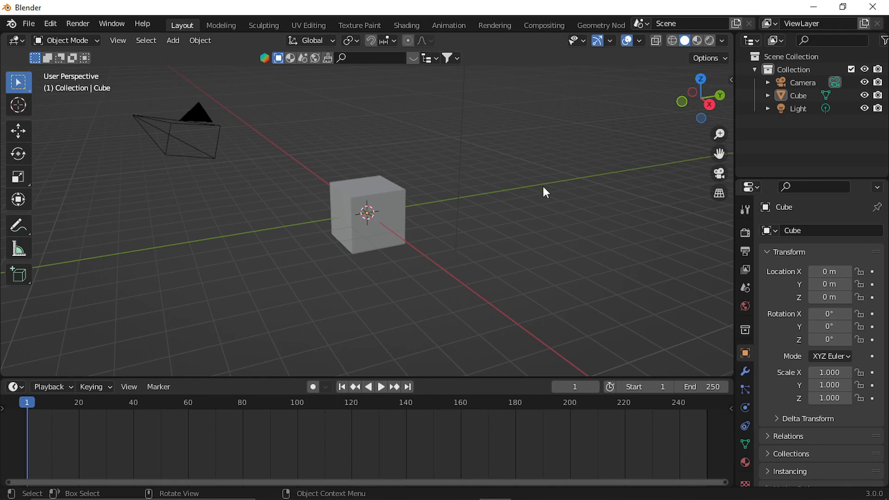
Switch to the web browser and browse the index of all previous Blender releases from the download page.
click(335, 487)
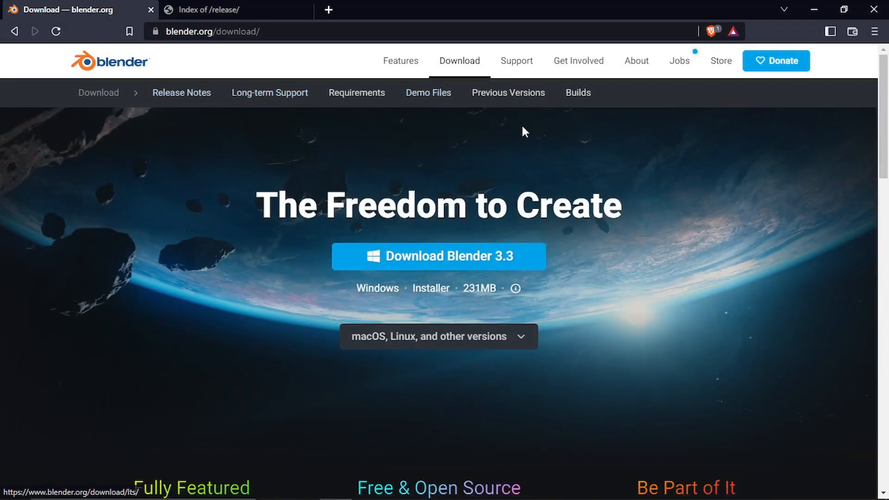
click(503, 101)
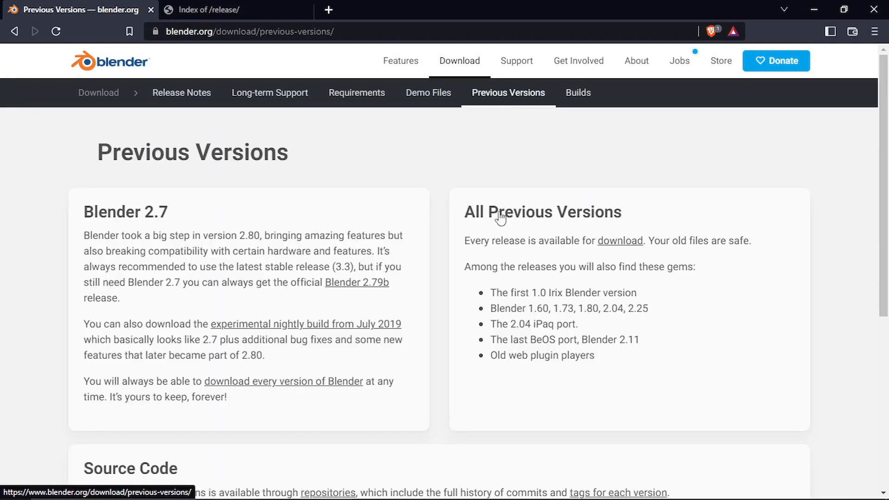
click(618, 241)
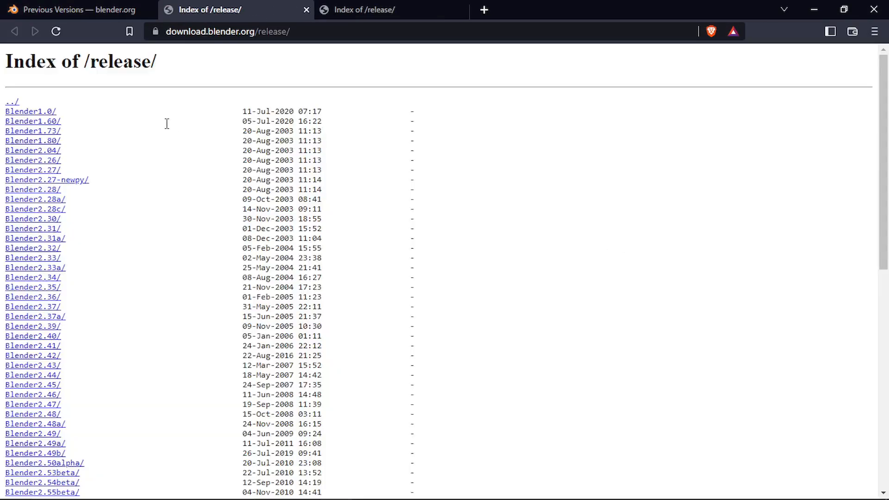
scroll(159, 130, down, 10)
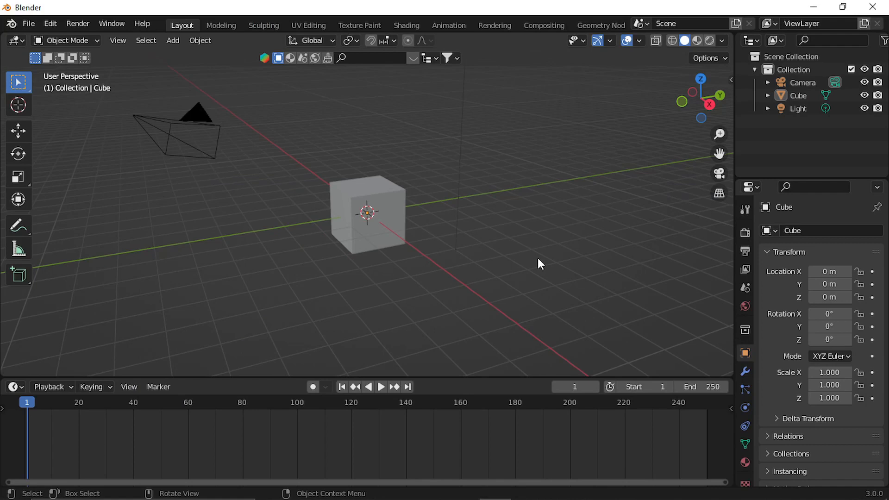
Switch back to Blender and, from the add-on preferences, start an add-on installation from New Folder inside Downloads.
click(56, 25)
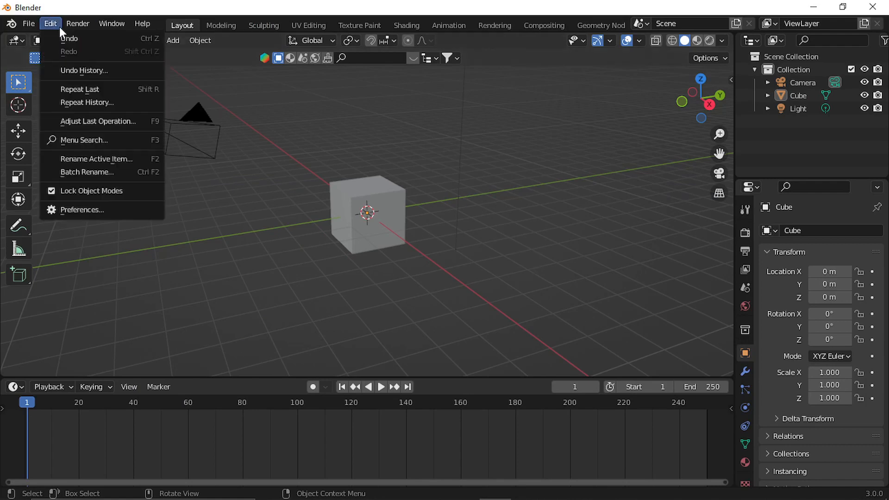
click(107, 207)
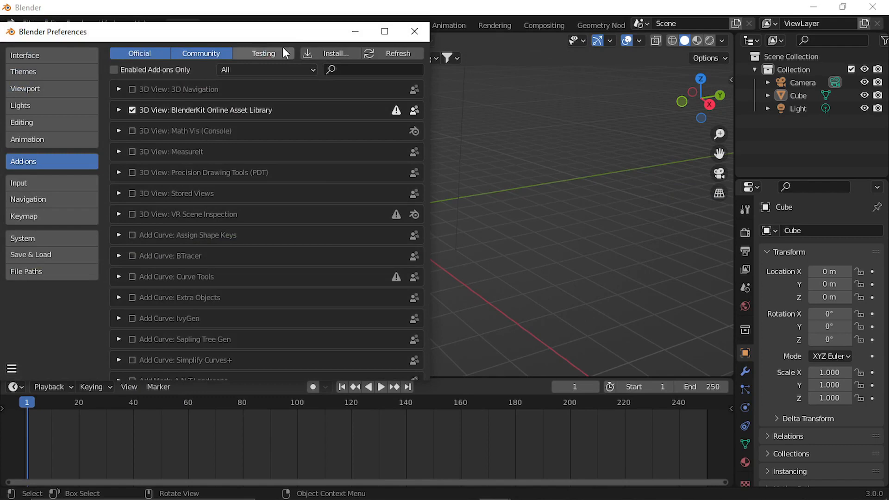
click(331, 53)
click(391, 41)
text(C:\Users\SATENDRA\Downloads\New Folder)
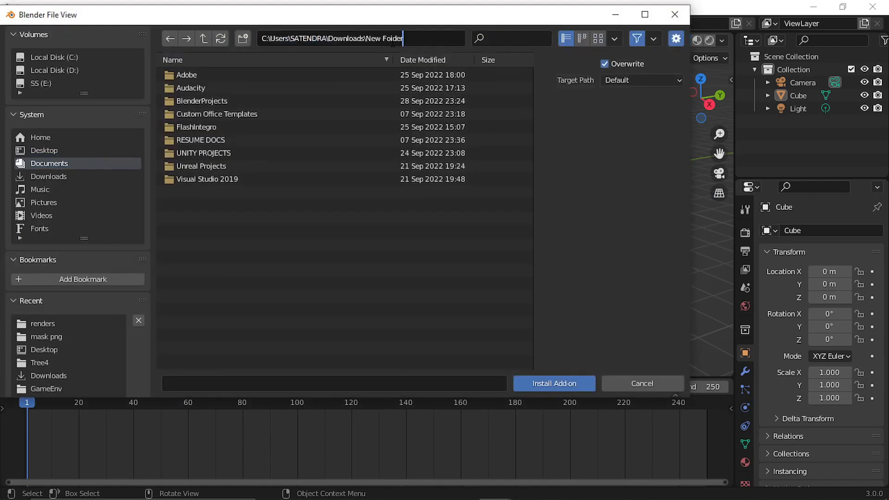
key(Return)
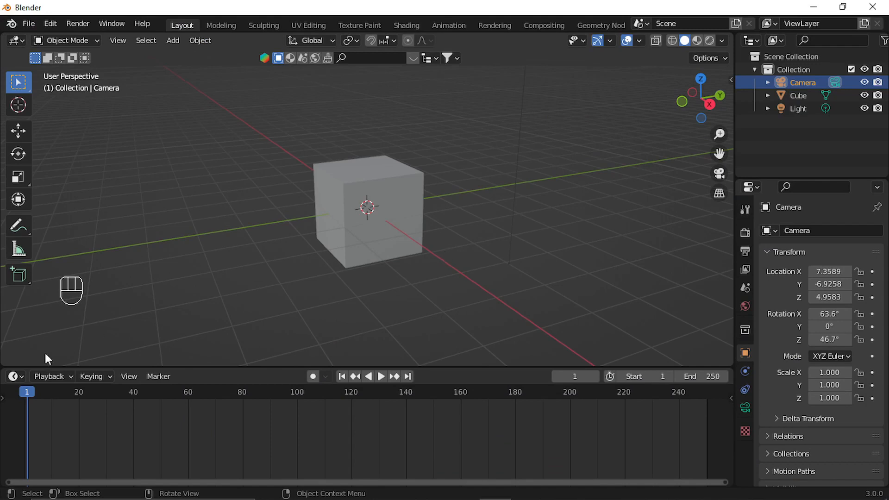
Turn the timeline area into an enlarged tree node editor containing a new node tree.
click(15, 376)
click(51, 332)
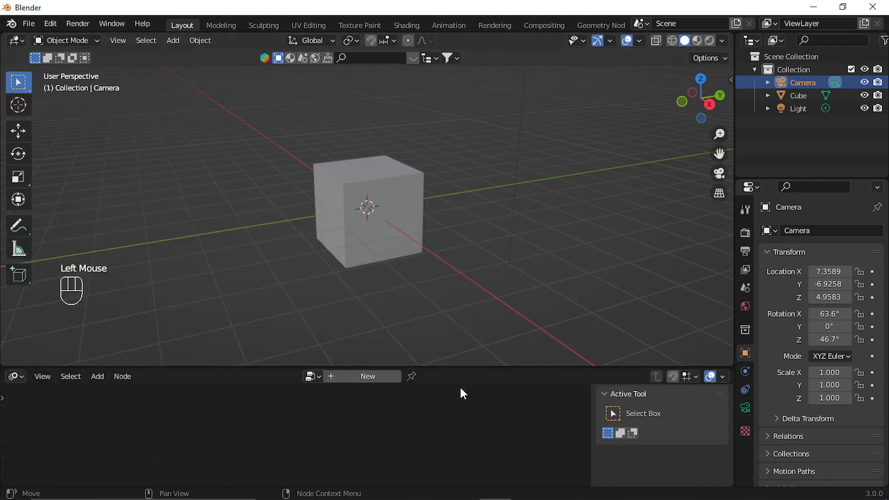
click(368, 380)
drag(484, 371, 491, 254)
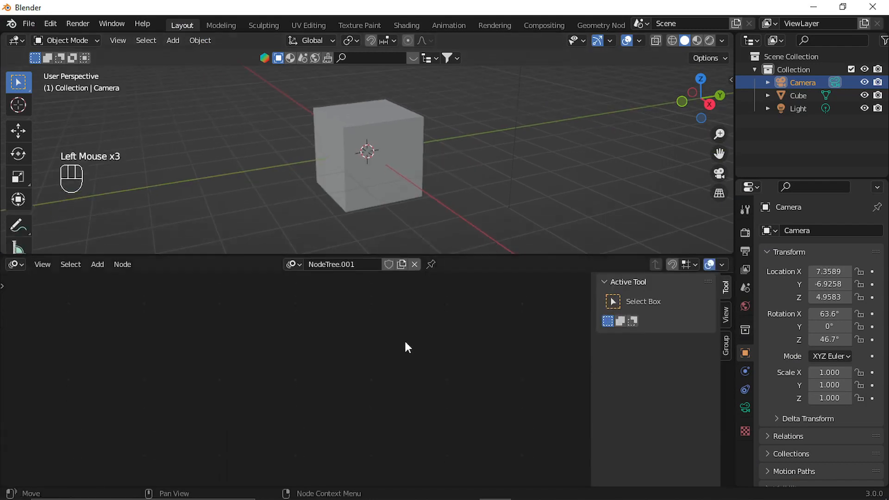
Add a Tree Mesher node to the new node tree.
key(shift+a)
mouse_move(377, 374)
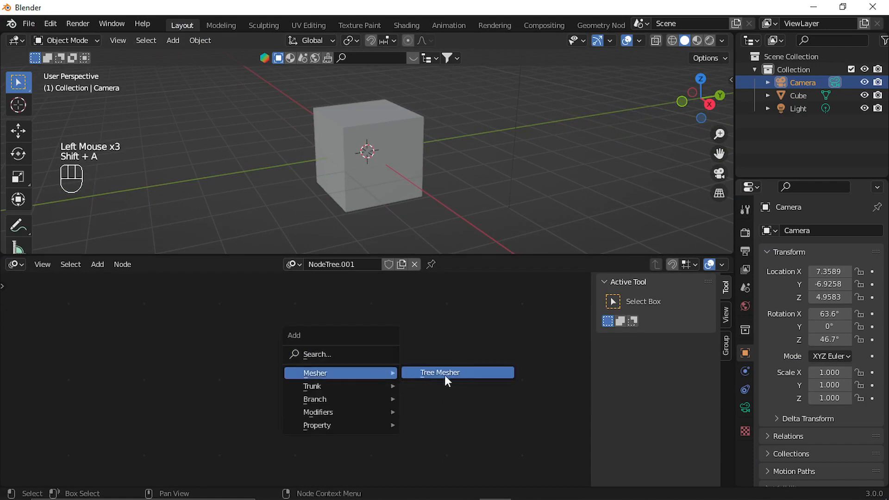
click(447, 375)
click(300, 347)
scroll(302, 346, up, 8)
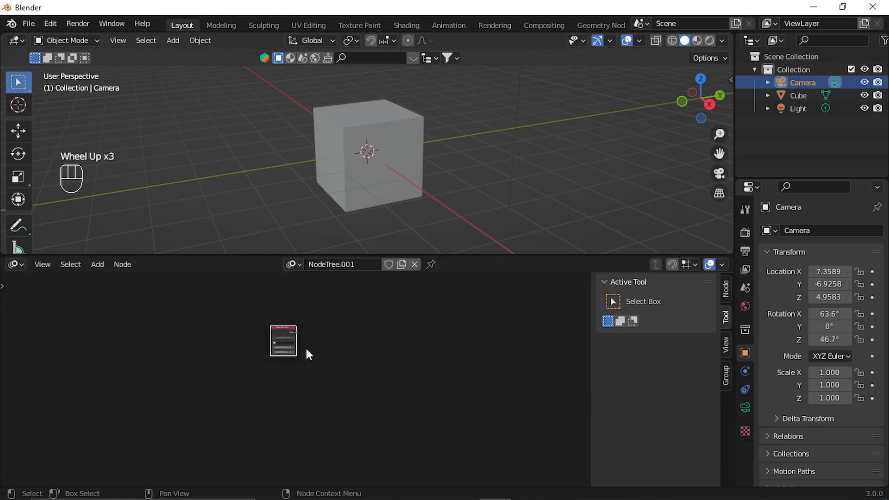
middle_drag(313, 313, 303, 404)
scroll(313, 387, up, 1)
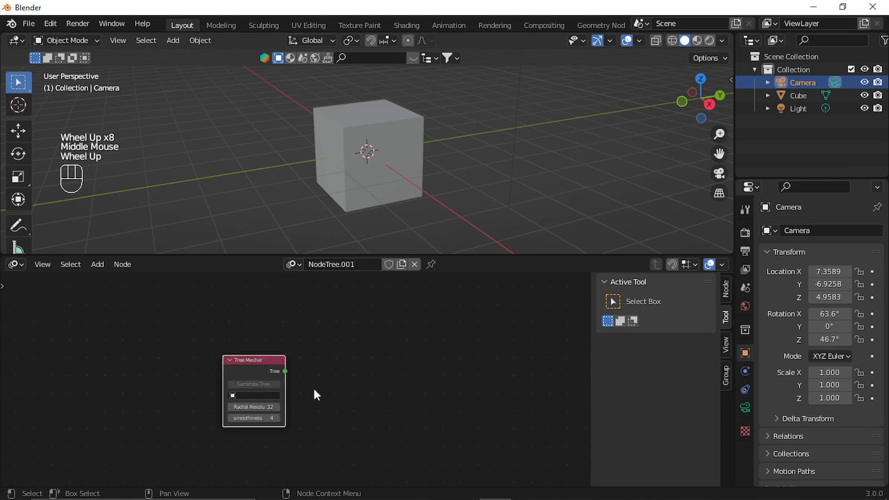
Add a Trunk node beside the Tree Mesher and link the Tree Mesher's output to the Trunk's Tree input.
click(343, 387)
key(shift+a)
mouse_move(350, 389)
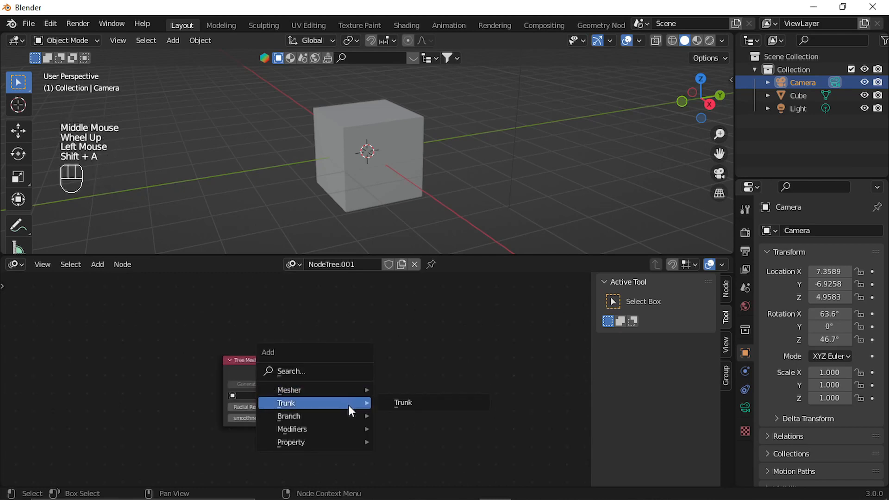
click(426, 405)
click(348, 331)
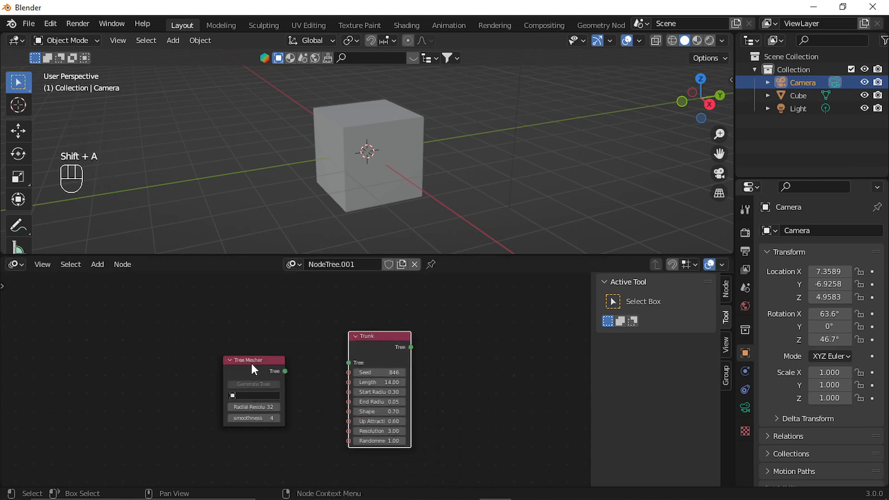
drag(254, 369, 227, 351)
drag(333, 341, 302, 363)
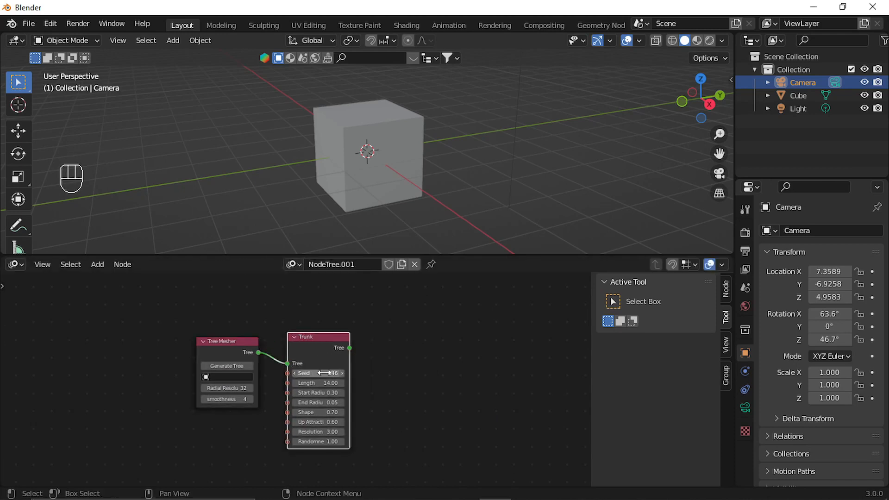
Set the Trunk node's seed to 842 and delete the default cube from the scene.
drag(325, 373, 321, 373)
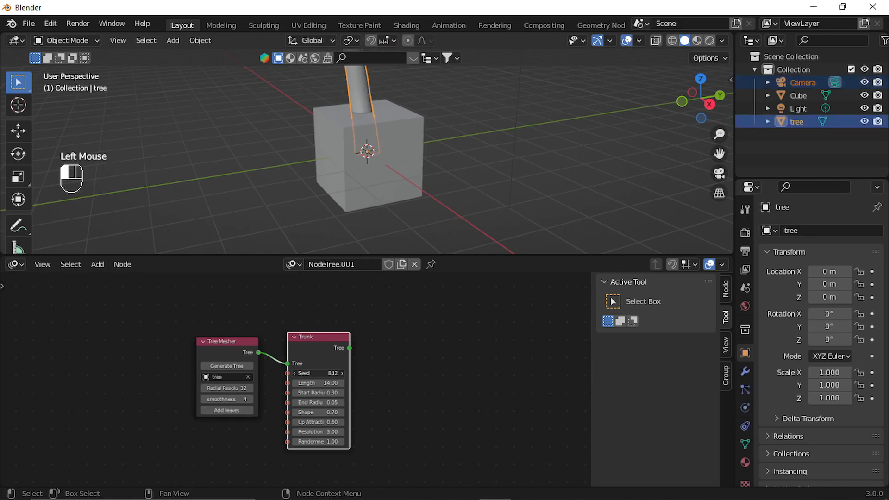
scroll(432, 170, down, 3)
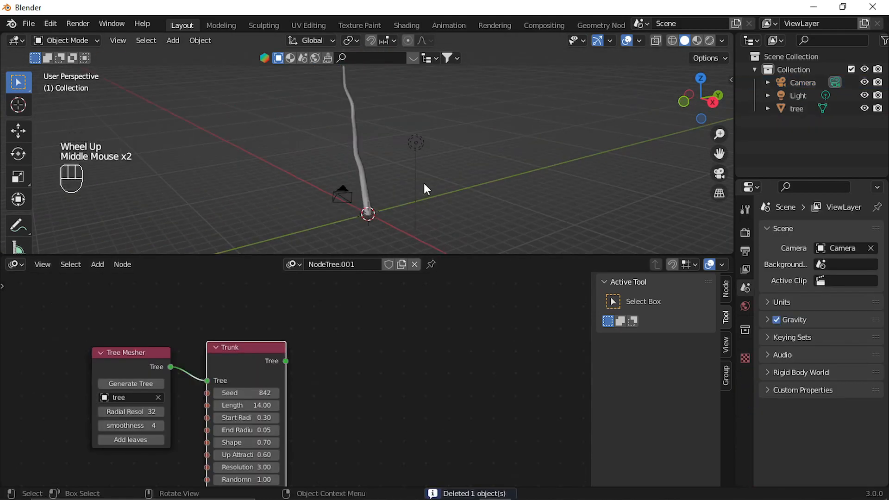
shift+middle_drag(426, 188, 424, 180)
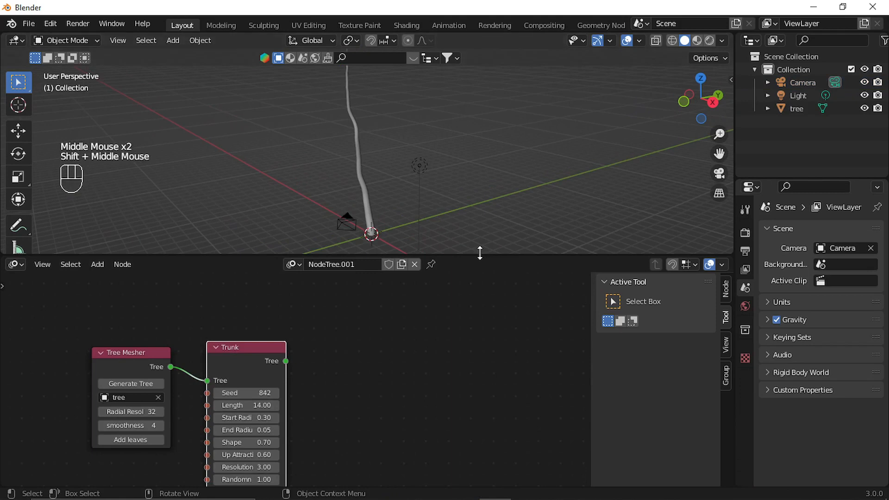
drag(478, 256, 479, 283)
middle_drag(335, 363, 334, 338)
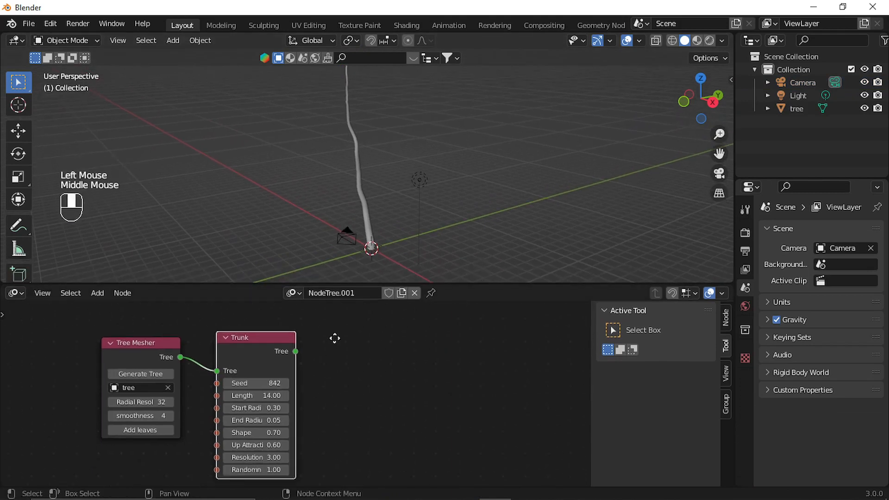
scroll(332, 347, up, 1)
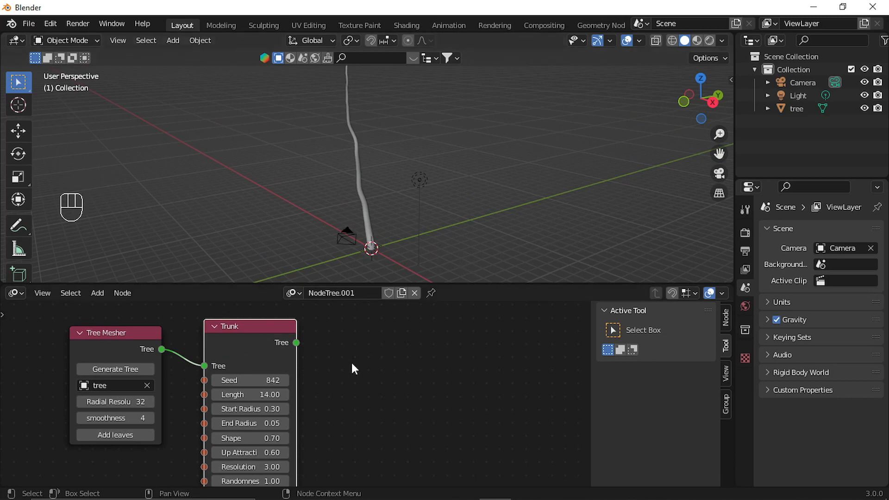
Add a Branches node and link the Trunk's Tree output to its Tree input.
middle_drag(353, 369, 320, 381)
click(373, 389)
key(shift+a)
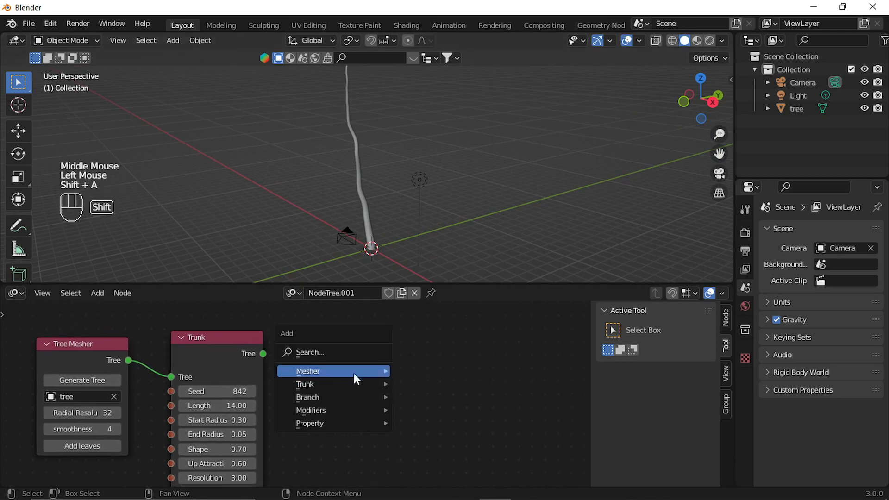
mouse_move(351, 397)
click(446, 397)
click(331, 341)
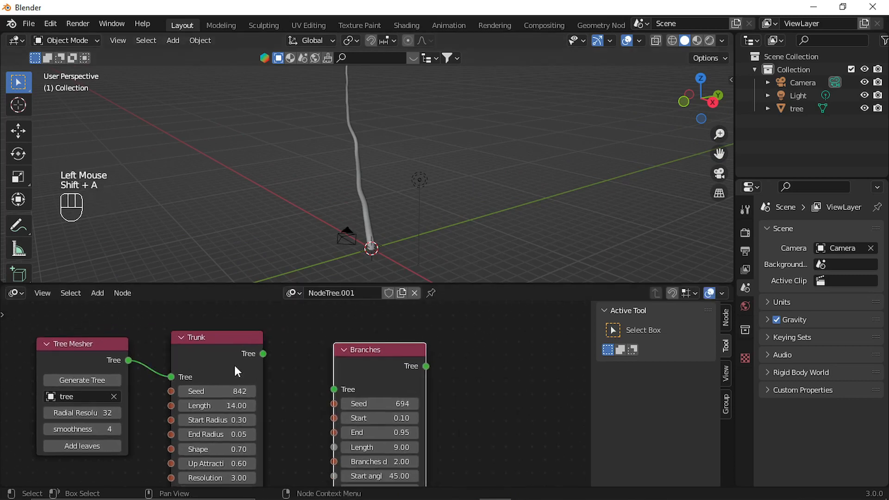
drag(263, 353, 333, 389)
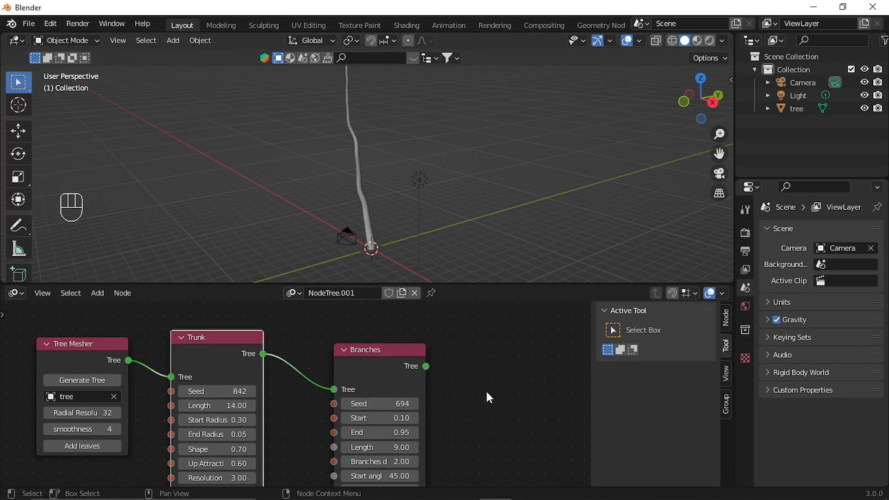
Set the Branches node's seed to 696.
click(415, 405)
click(415, 404)
middle_drag(338, 173, 393, 159)
scroll(400, 384, up, 3)
shift+middle_drag(413, 409, 360, 369)
Set the branches' length to 6.88 and their density to 1.56.
drag(409, 421, 433, 421)
shift+drag(365, 435, 219, 435)
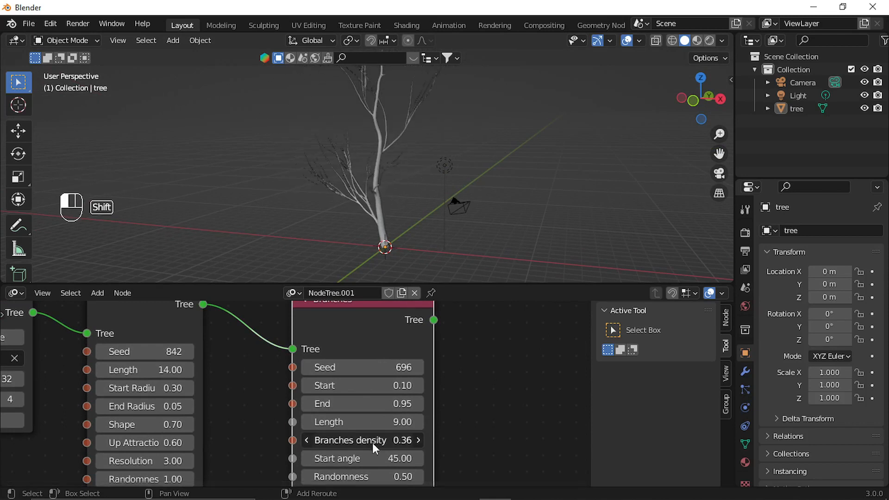
shift+drag(374, 422, 188, 422)
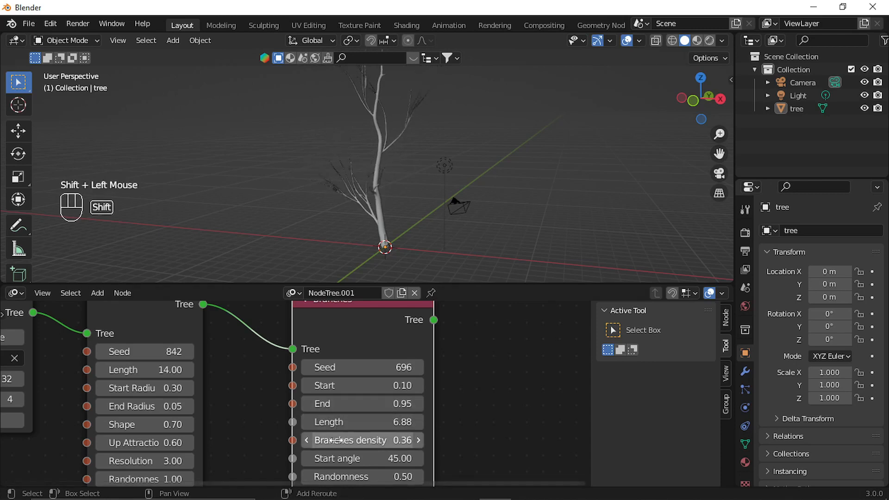
shift+drag(364, 439, 379, 439)
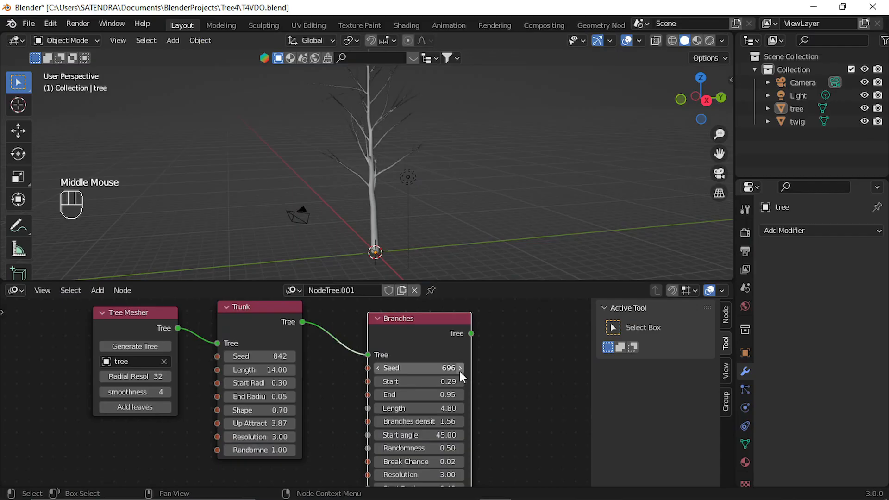
Set the Branches node's seed to 700.
click(459, 371)
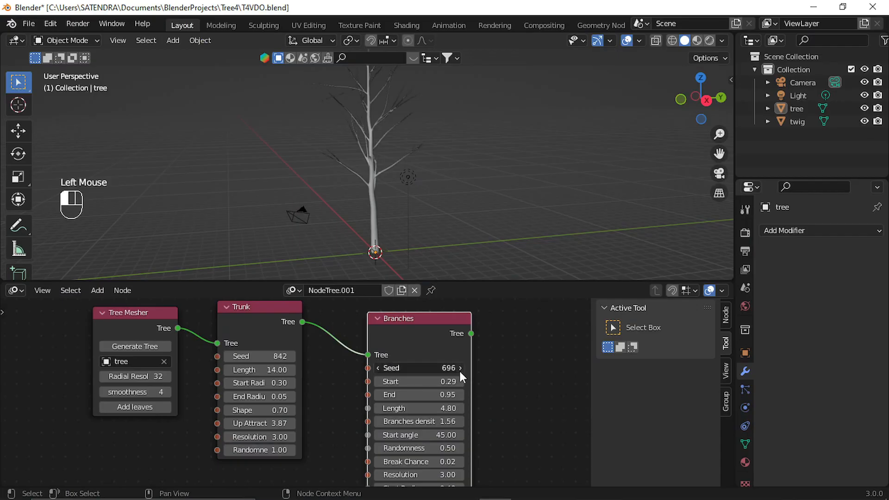
click(460, 372)
click(459, 371)
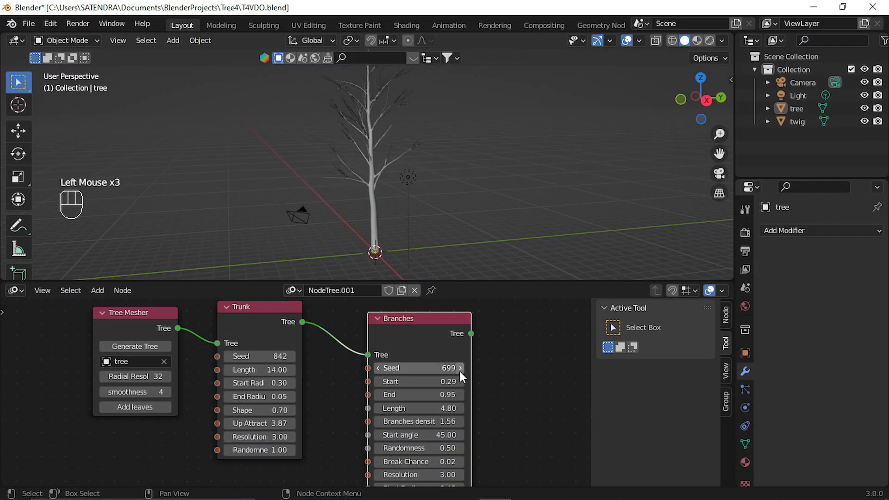
click(460, 371)
Add leaves to the tree from the Tree Mesher node.
middle_drag(240, 337, 242, 352)
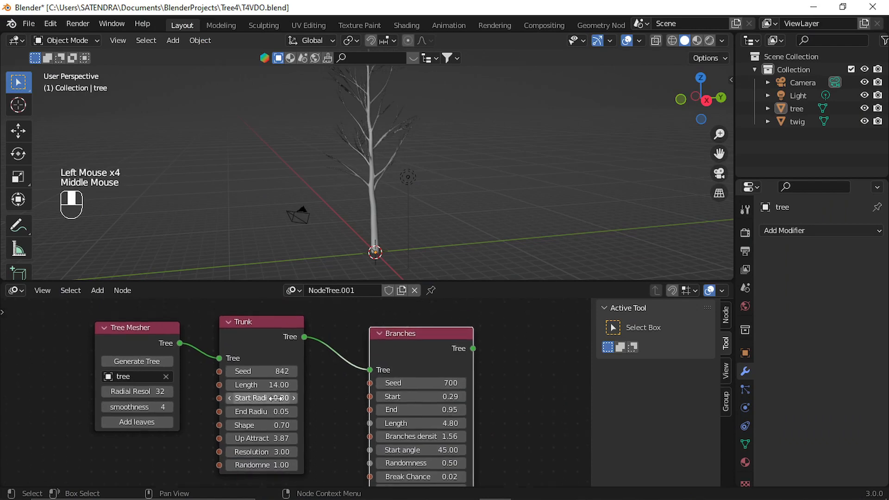
click(131, 421)
scroll(372, 157, up, 2)
shift+middle_drag(372, 157, 399, 166)
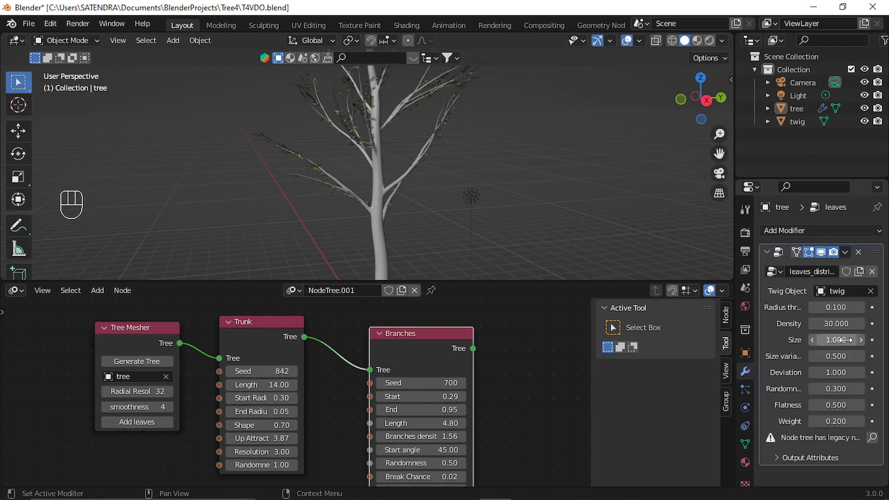
Set the leaves' size to 3.176 and their density to 60 in the tree's leaves modifier.
shift+middle_drag(453, 184, 479, 193)
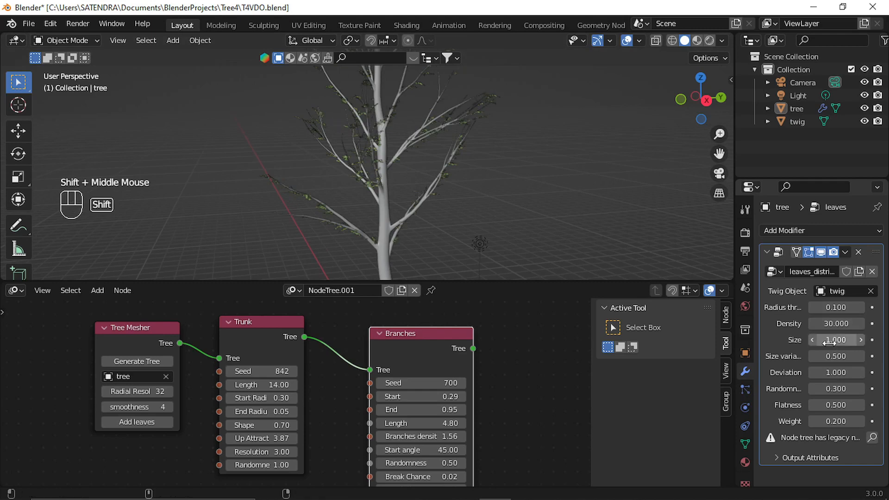
mouse_move(830, 340)
shift+mouse_down()
mouse_move(883, 340)
mouse_move(838, 340)
shift+mouse_up()
click(841, 324)
text(60)
key(Return)
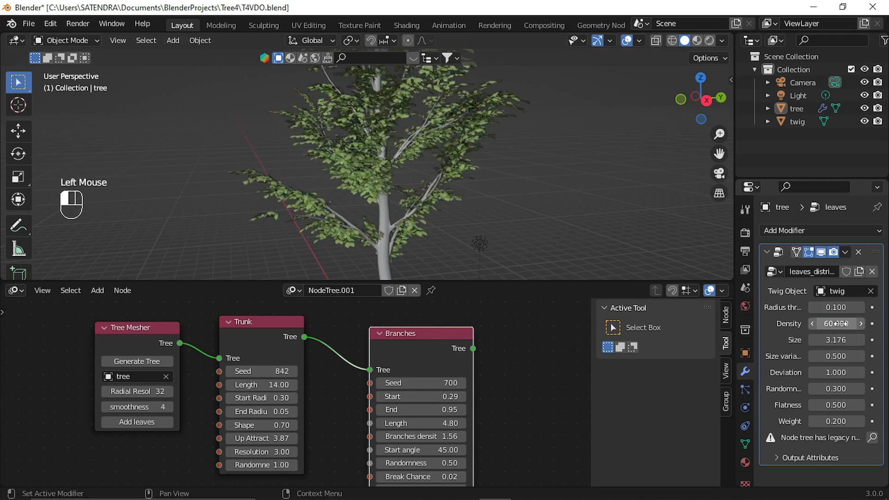
Increase the randomness of the leaf distribution in the leaves modifier.
shift+drag(836, 388, 868, 388)
middle_drag(396, 188, 362, 190)
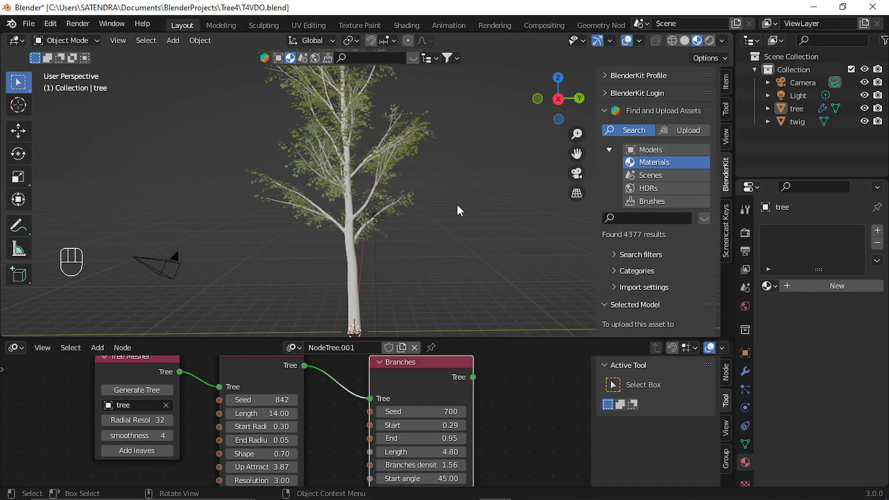
middle_drag(444, 205, 429, 201)
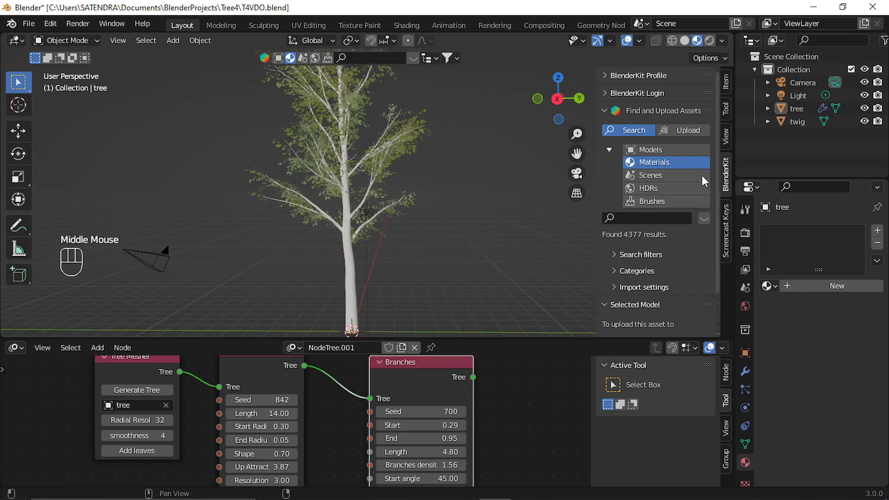
Search the BlenderKit materials for "bark".
click(669, 163)
click(640, 218)
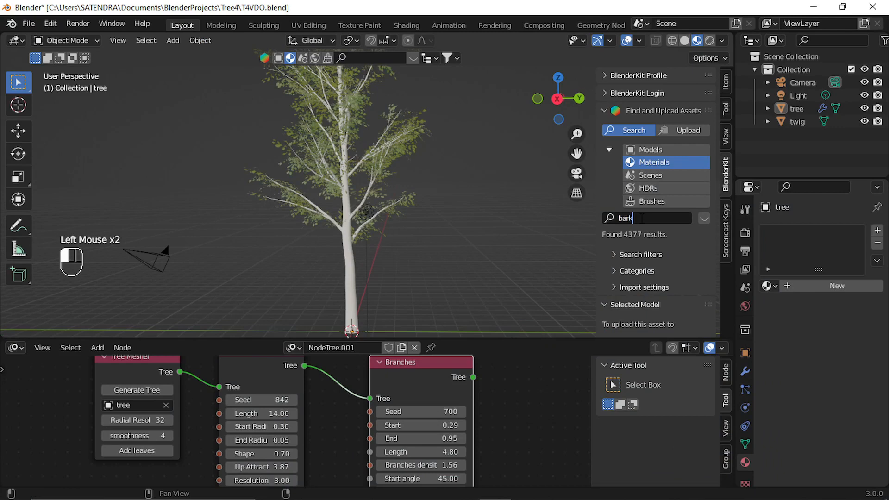
key(Return)
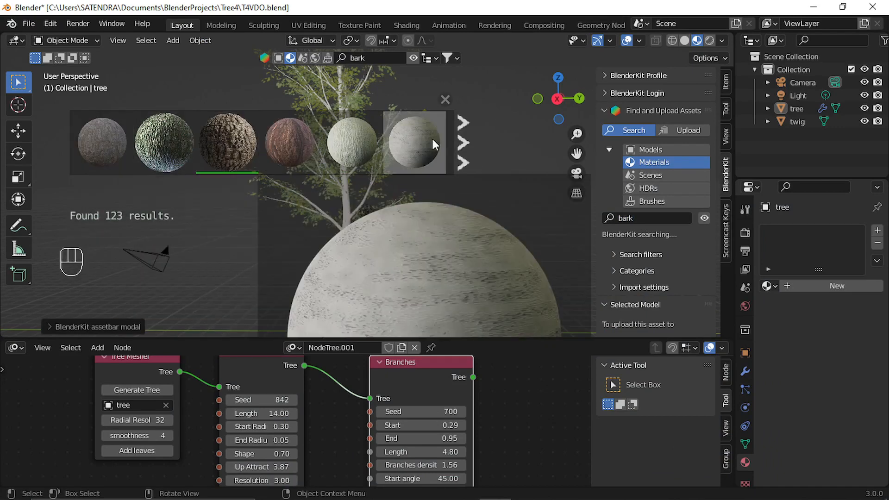
Apply the rough, deeply cracked brown bark material from the search results to the tree.
click(349, 243)
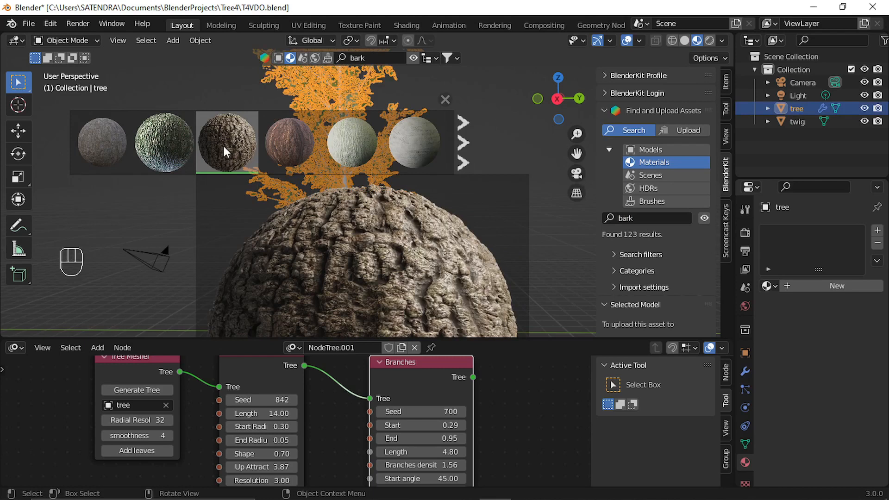
click(223, 144)
click(467, 285)
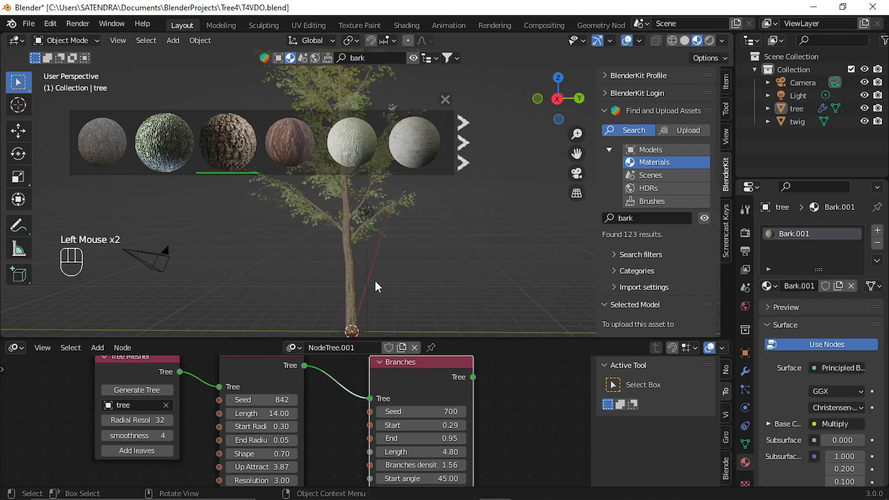
scroll(368, 280, up, 1)
shift+middle_drag(369, 279, 377, 244)
scroll(348, 243, up, 2)
scroll(424, 225, down, 1)
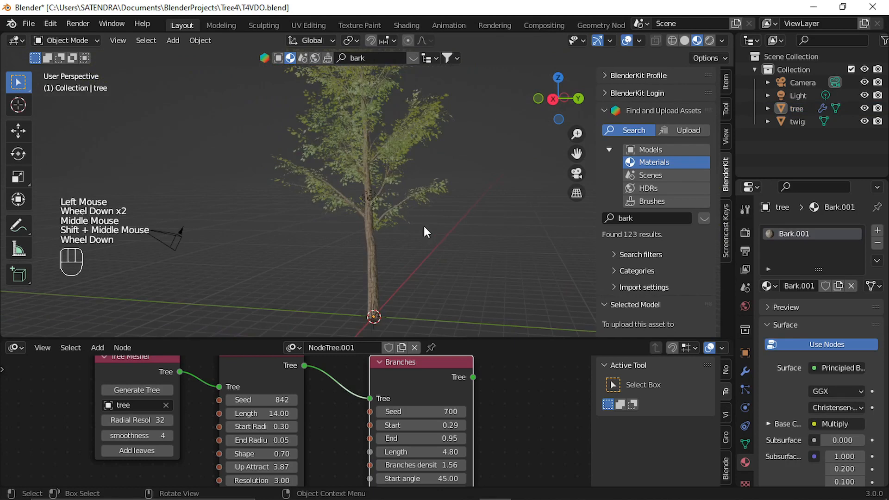
middle_drag(423, 226, 440, 231)
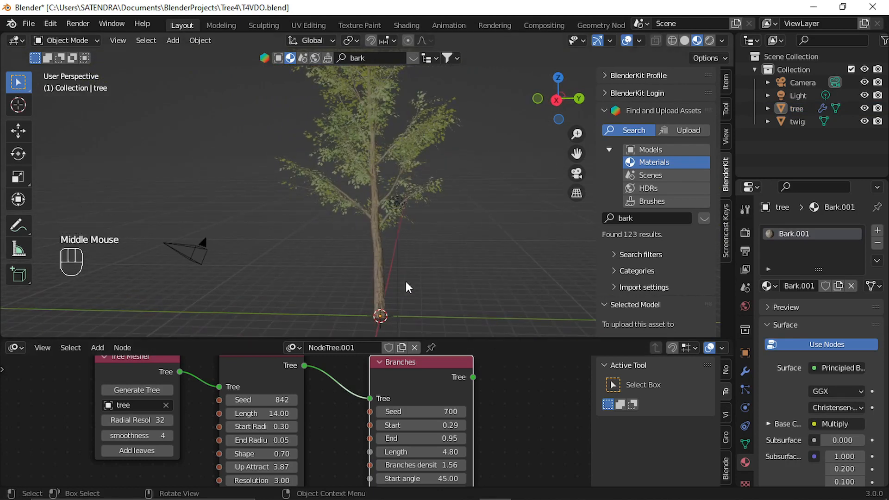
Duplicate the tree and place the copy beside the original along the Y axis.
click(383, 257)
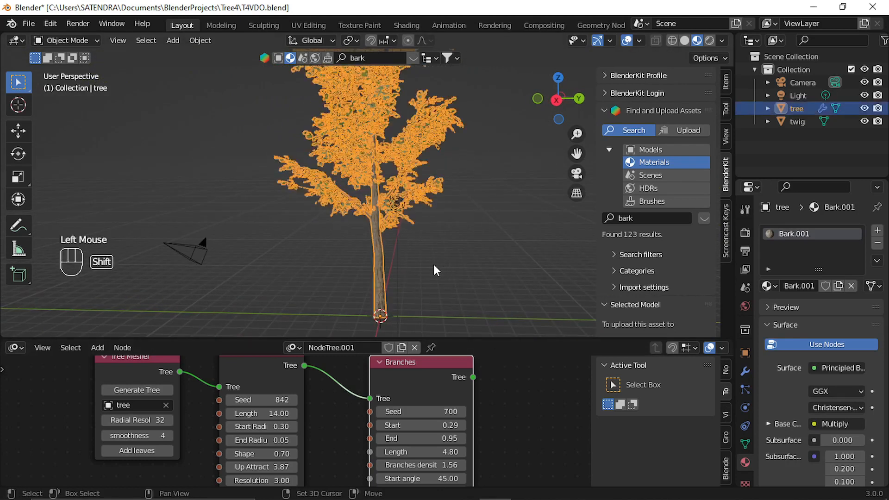
key(shift+d)
middle_drag(433, 265, 281, 264)
click(260, 270)
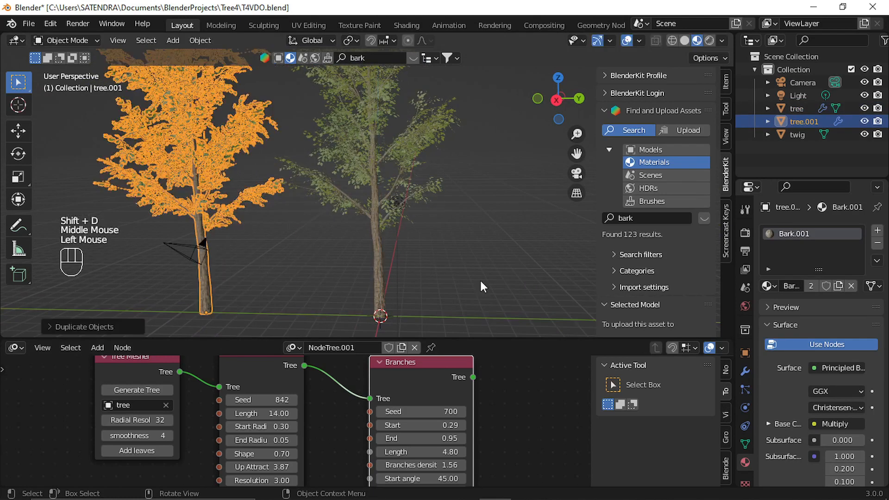
Reselect the original tree, enlarge the node editor and set the Trunk node's seed to 845.
click(369, 269)
click(379, 262)
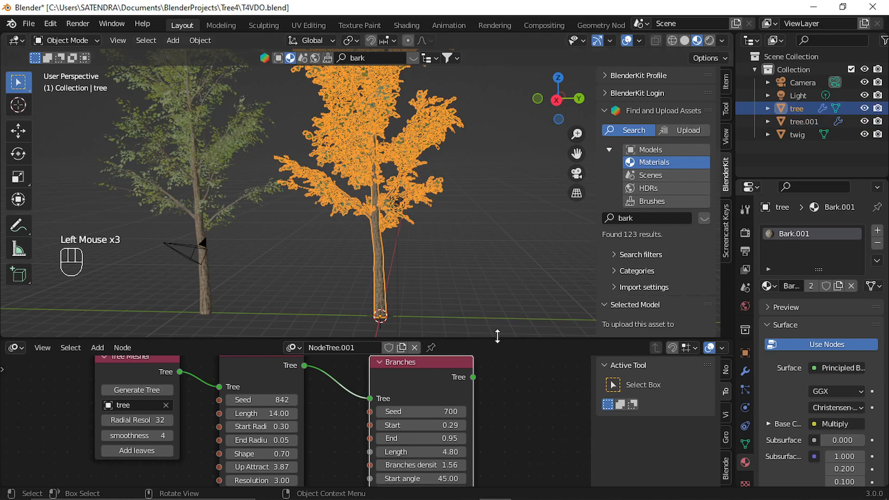
drag(497, 337, 493, 276)
scroll(354, 371, up, 1)
middle_drag(354, 371, 358, 395)
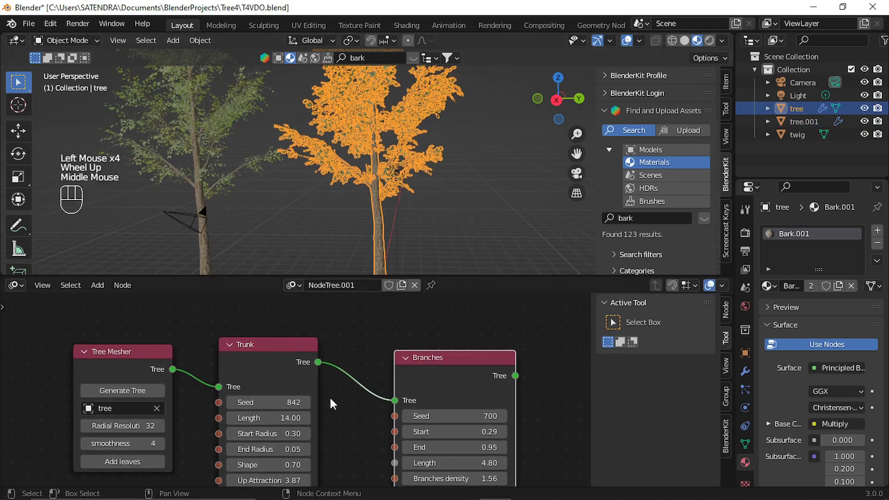
click(307, 402)
click(307, 402)
click(307, 403)
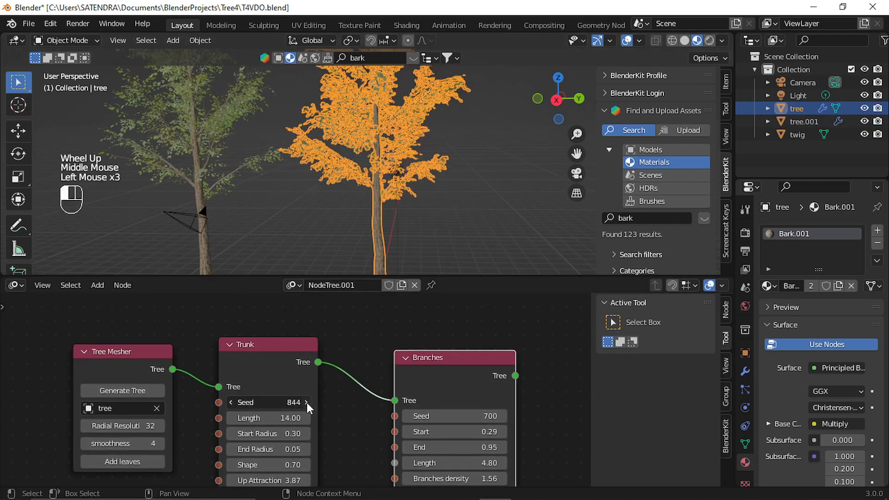
click(307, 402)
Set the Branches node's seed to 704.
click(503, 416)
click(503, 416)
click(502, 416)
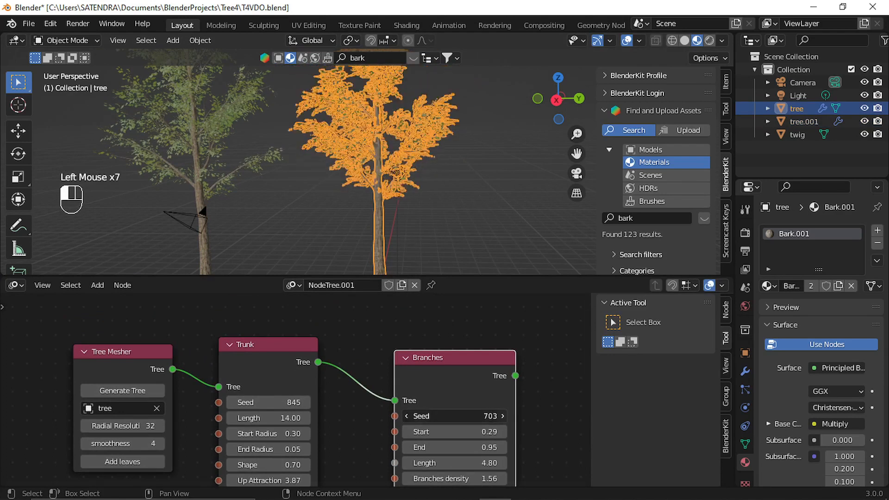
click(503, 415)
Set the Trunk node's start radius to 0.59 and reduce its length.
middle_drag(302, 417, 295, 393)
scroll(300, 383, up, 1)
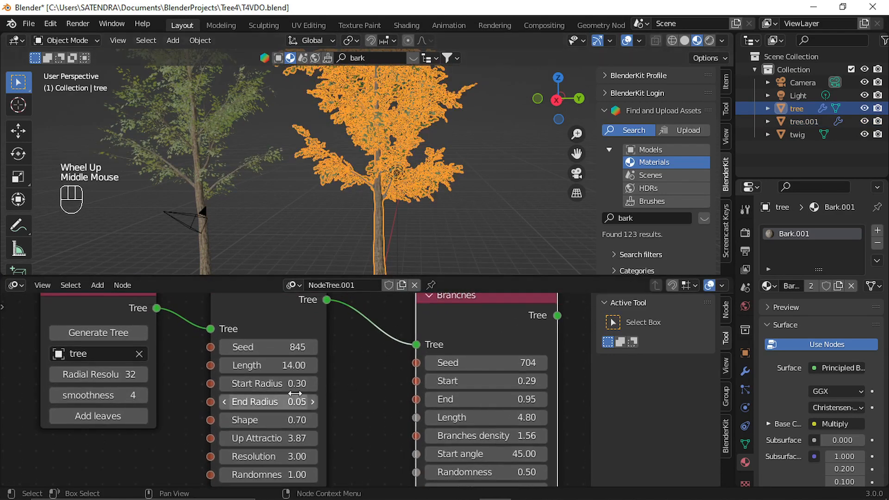
shift+drag(292, 383, 346, 383)
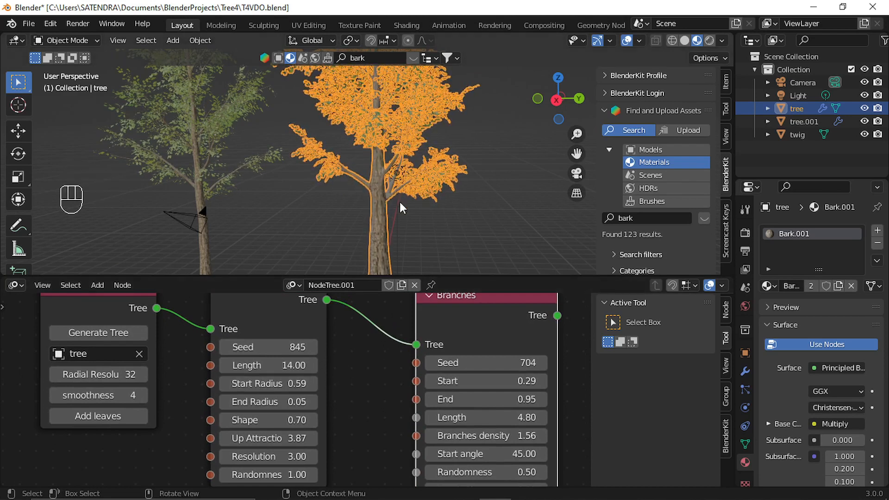
scroll(403, 208, down, 2)
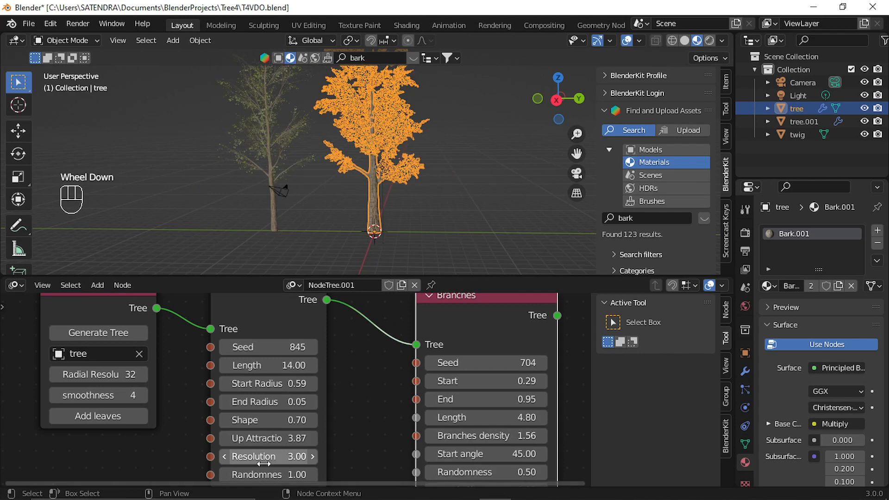
shift+drag(259, 365, 207, 366)
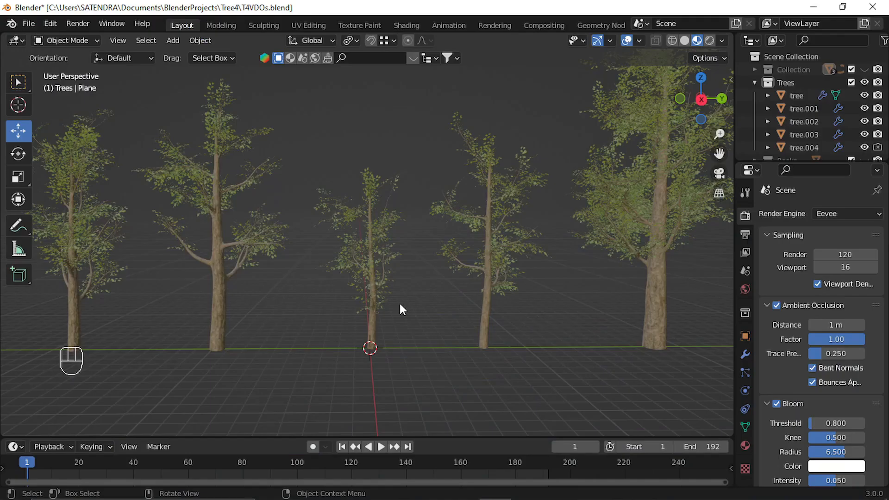
Select all the tree variants in the viewport and check the Trees collection that holds them.
middle_drag(396, 296, 532, 292)
scroll(588, 259, down, 2)
drag(647, 209, 126, 292)
scroll(417, 259, up, 2)
middle_drag(454, 273, 509, 264)
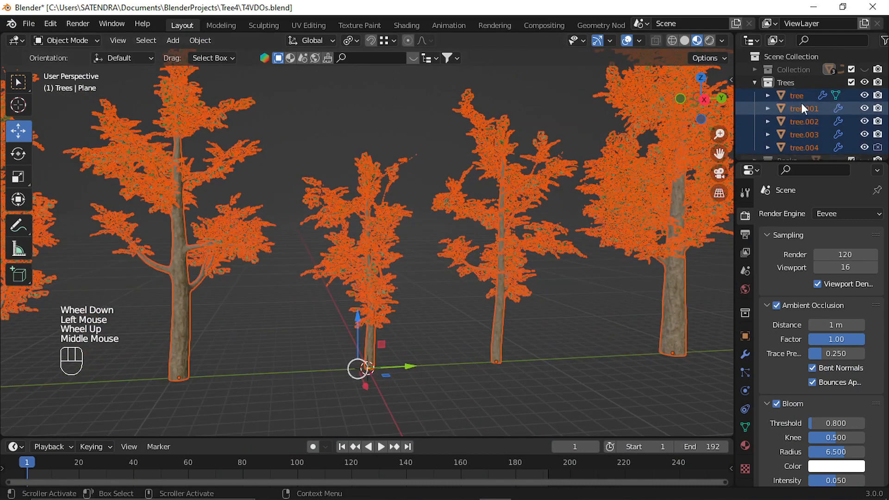
click(786, 85)
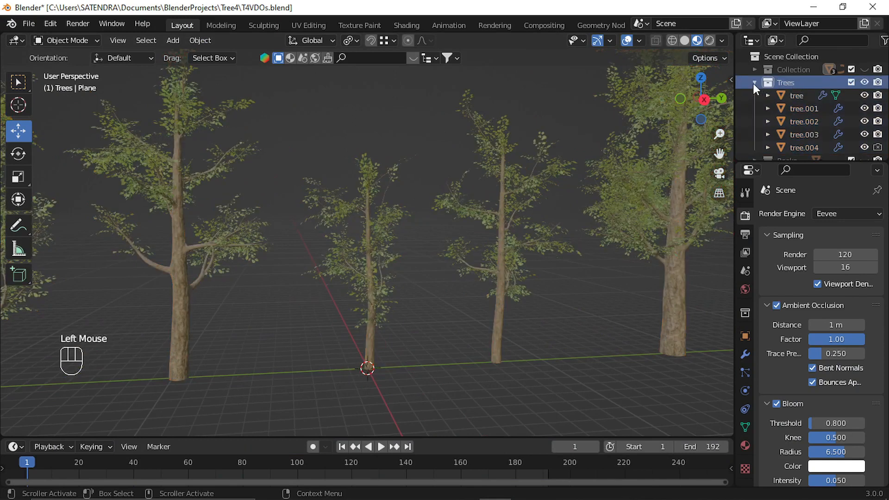
Add a plane to the Scene Collection and scale it up into a ground beneath all the trees.
click(790, 57)
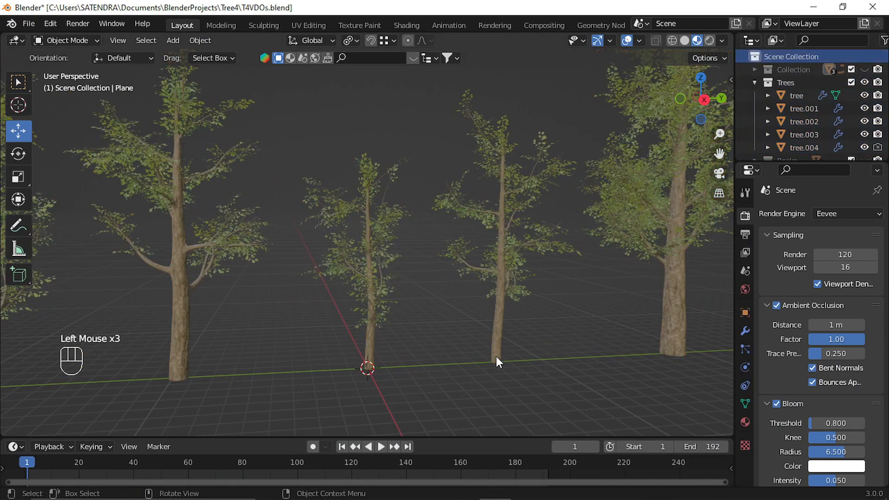
key(shift+a)
mouse_move(473, 235)
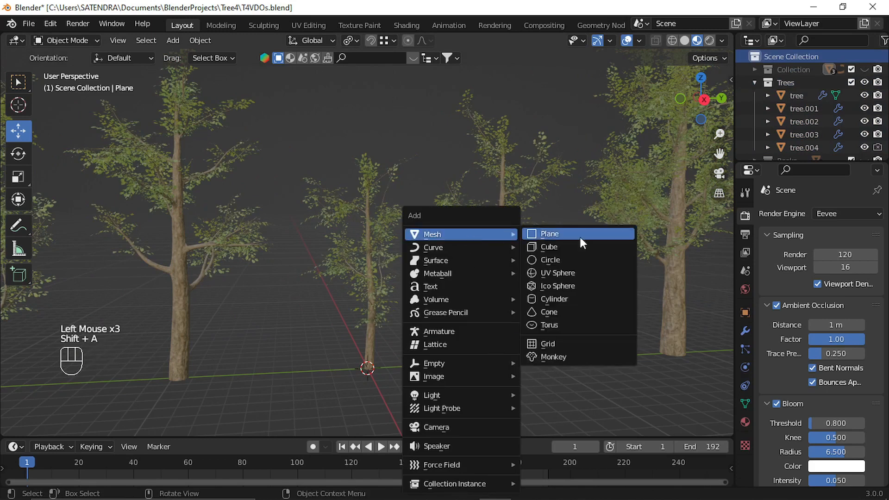
click(574, 234)
scroll(553, 313, down, 3)
key(s)
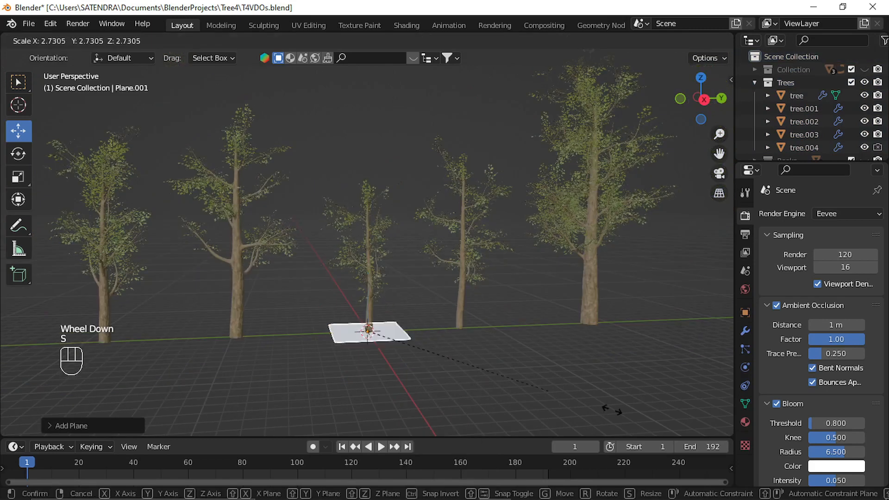
click(443, 414)
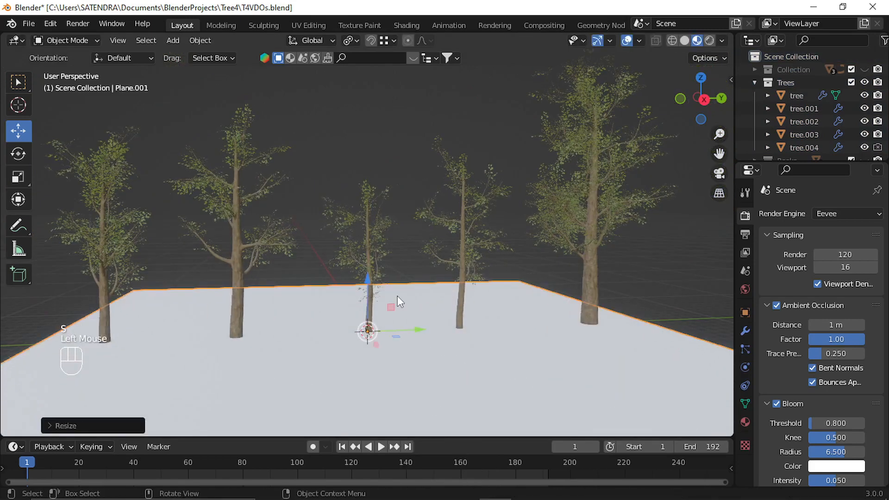
Apply the ground plane's scale and switch the viewport to solid shading.
key(ctrl+a)
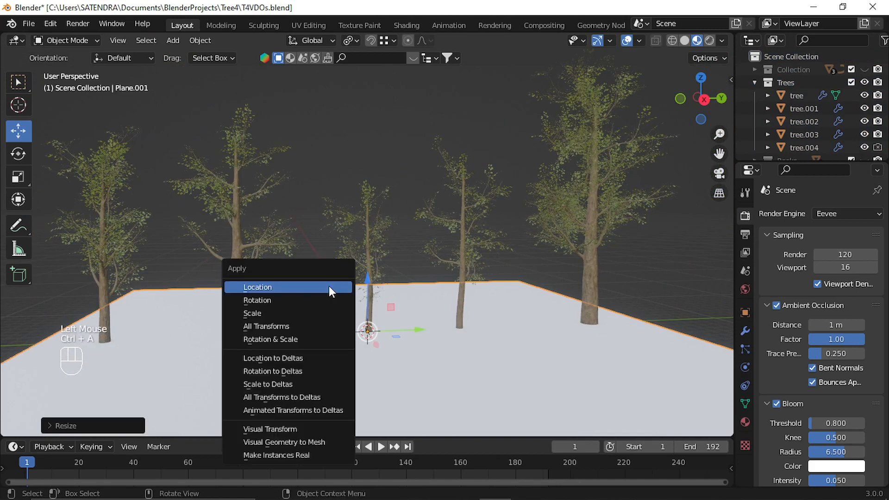
click(287, 311)
click(384, 158)
shift+middle_drag(384, 158, 609, 278)
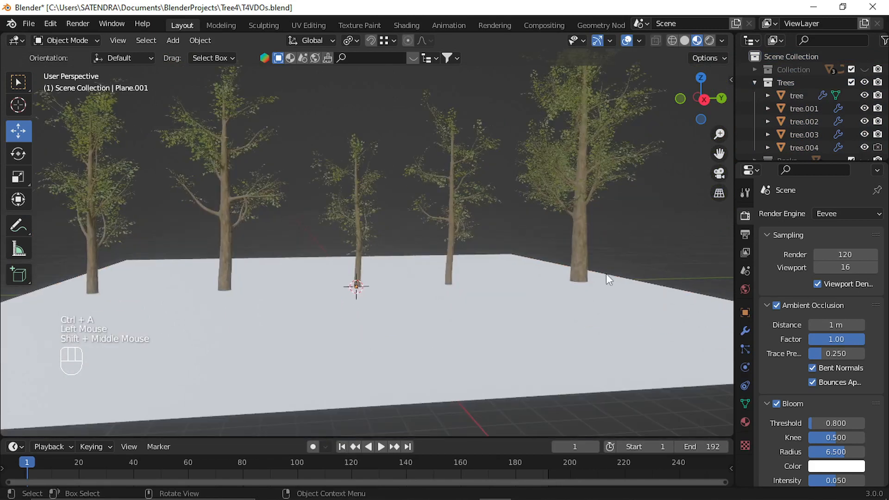
click(684, 41)
mouse_move(523, 206)
shift+middle_down()
mouse_move(409, 245)
mouse_move(409, 260)
shift+middle_up()
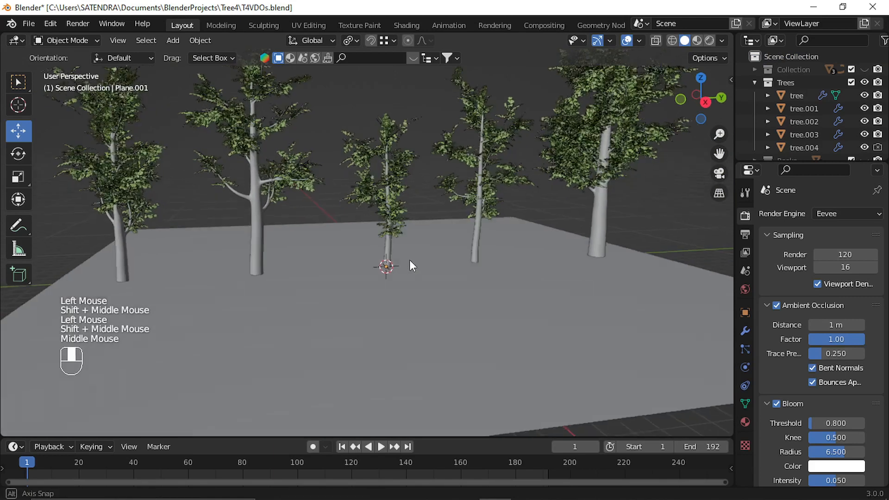
Subdivide the ground plane's mesh four times in Edit Mode and return to Object Mode.
click(396, 305)
key(Tab)
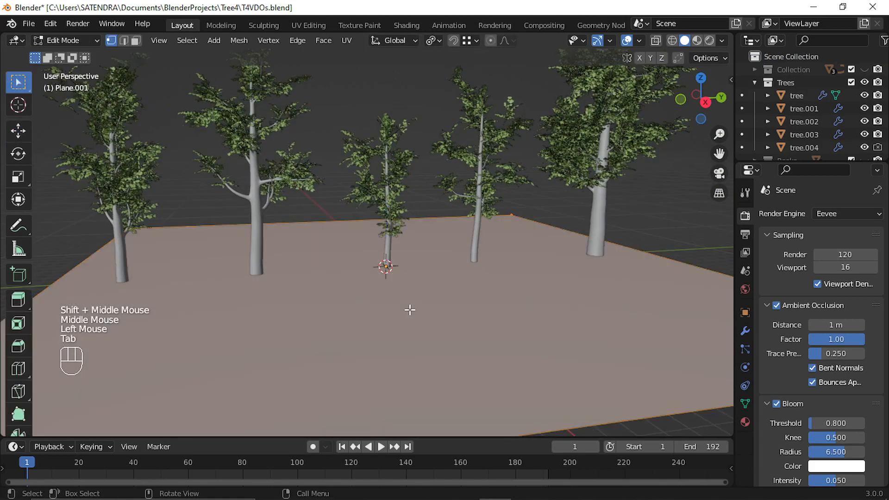
right_click(410, 310)
click(356, 206)
right_click(399, 296)
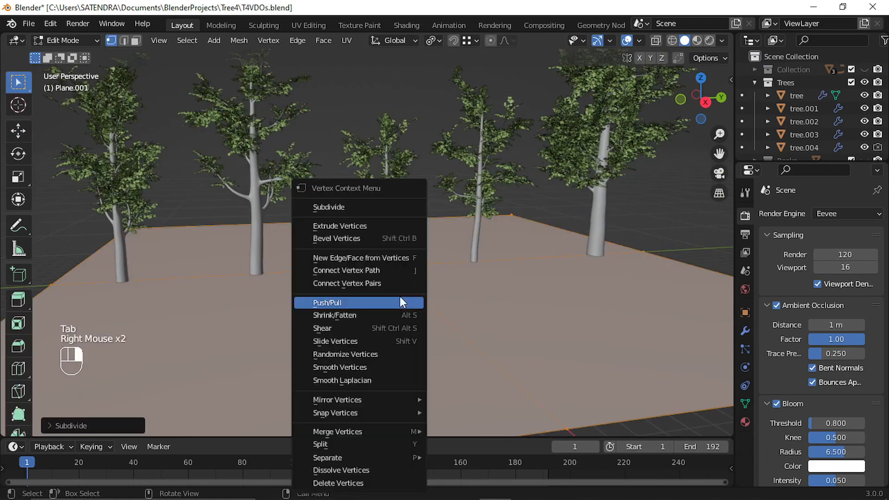
click(399, 296)
right_click(399, 296)
click(399, 297)
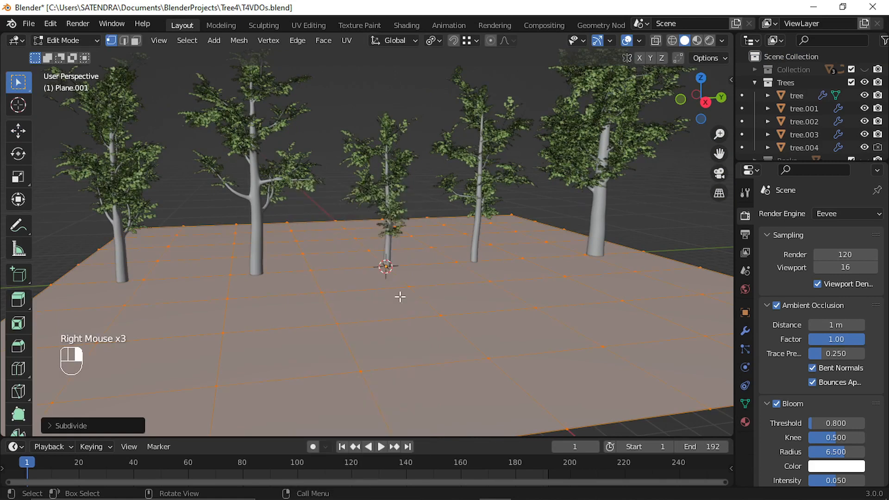
right_click(400, 296)
click(400, 296)
key(Tab)
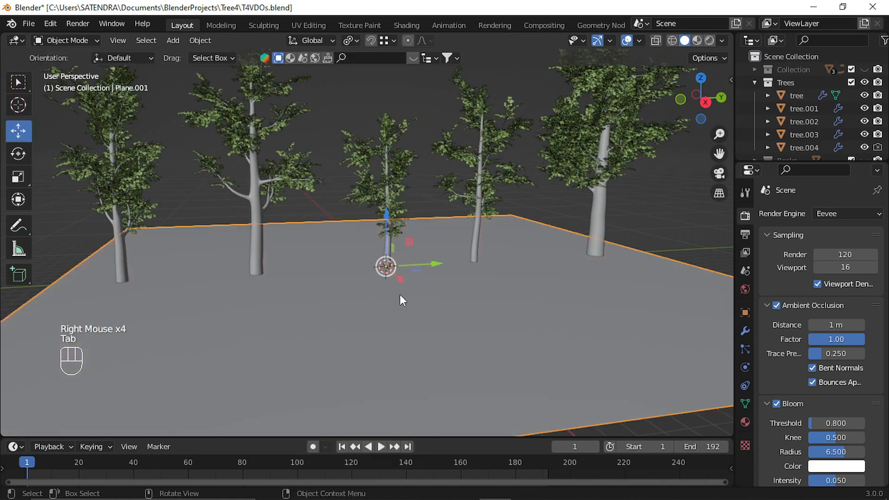
Add a Subdivision Surface modifier to the ground plane with a viewport level of 2.
click(745, 331)
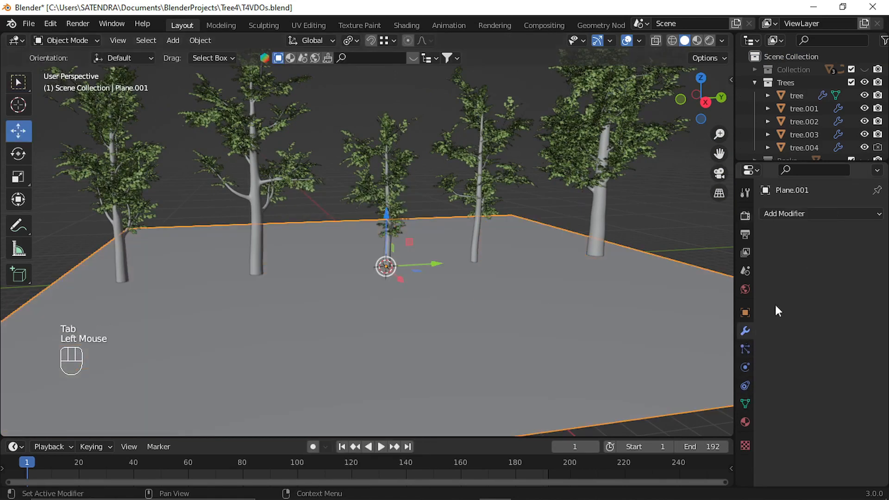
click(803, 216)
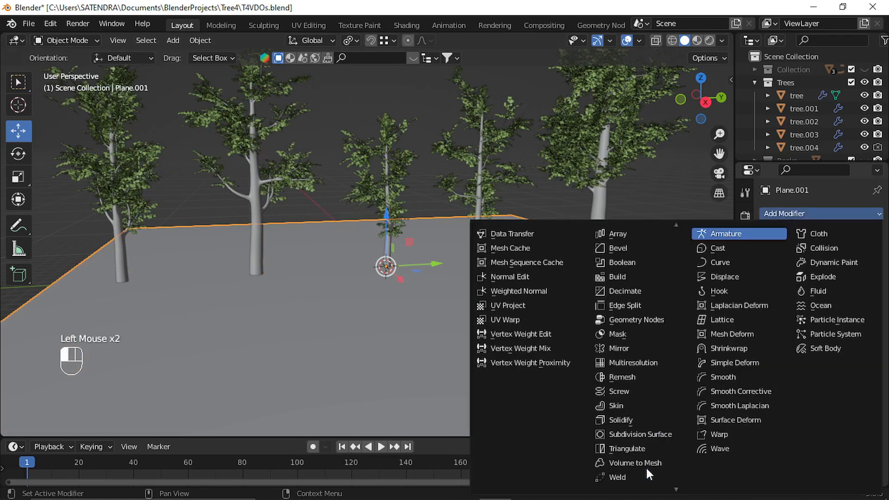
click(646, 434)
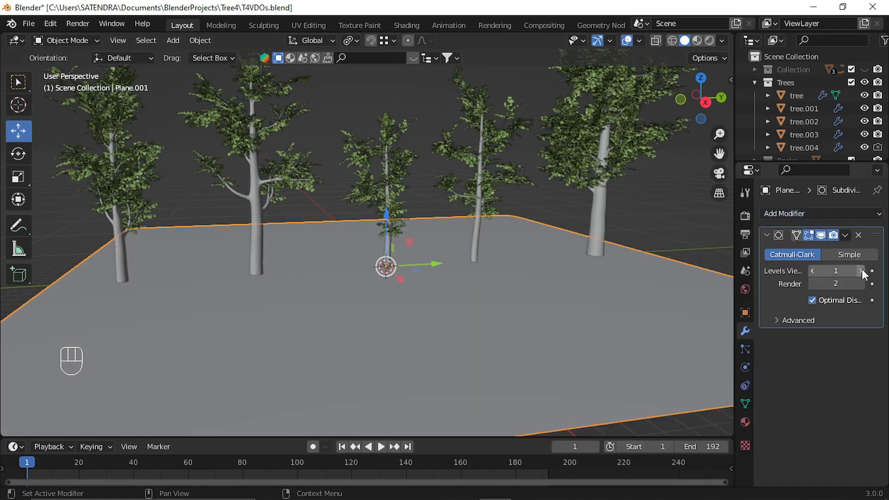
Add a Displace modifier to the ground plane and create a new texture for it.
click(814, 214)
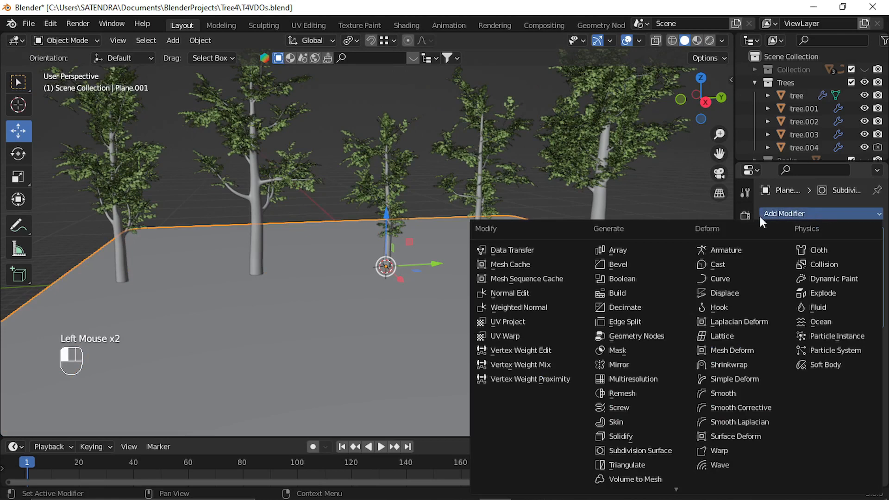
click(734, 293)
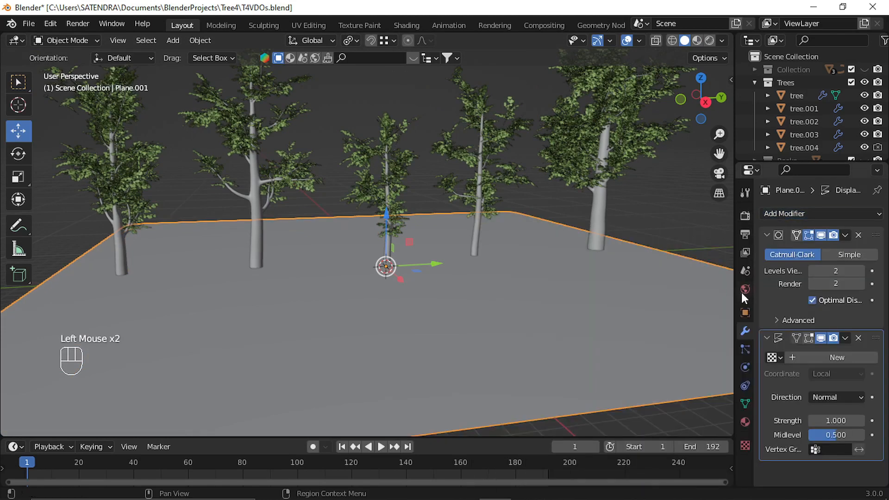
click(816, 354)
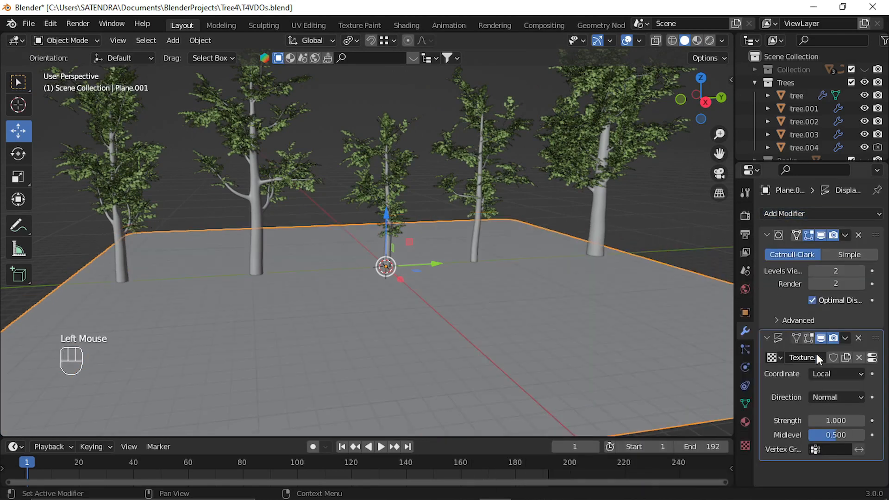
Set the Displace modifier's texture type to Clouds and shade the ground plane smooth.
click(872, 362)
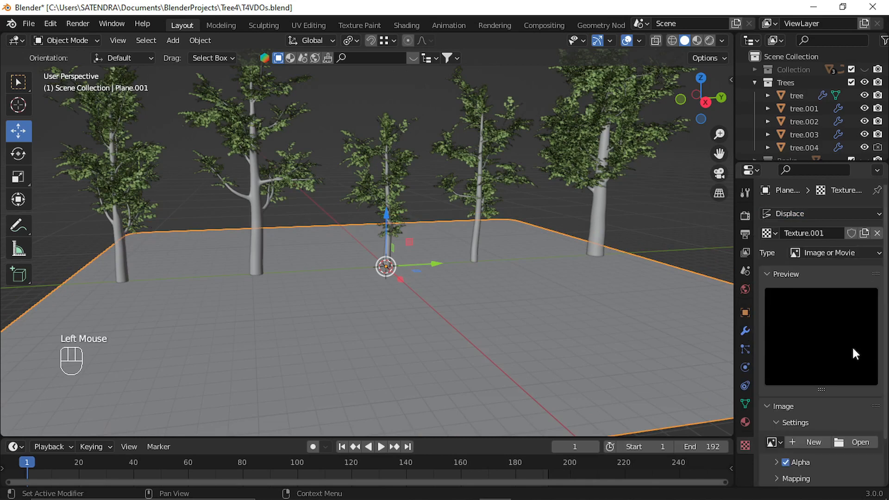
click(832, 253)
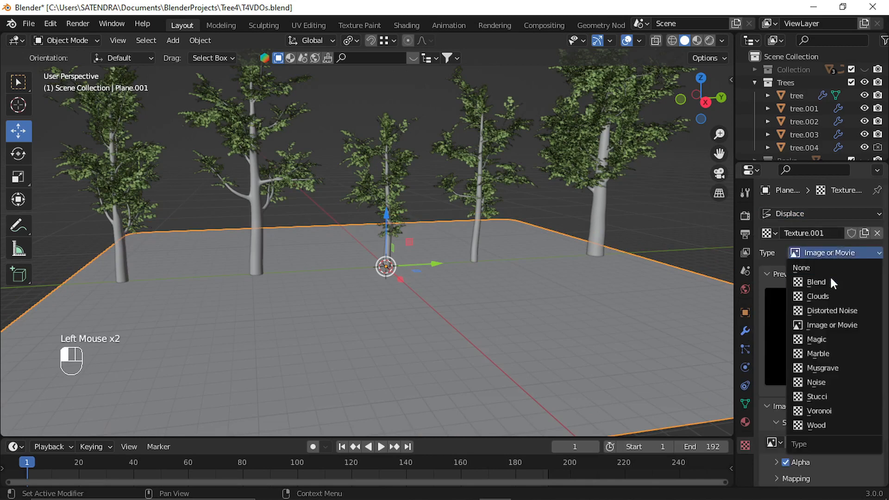
click(826, 296)
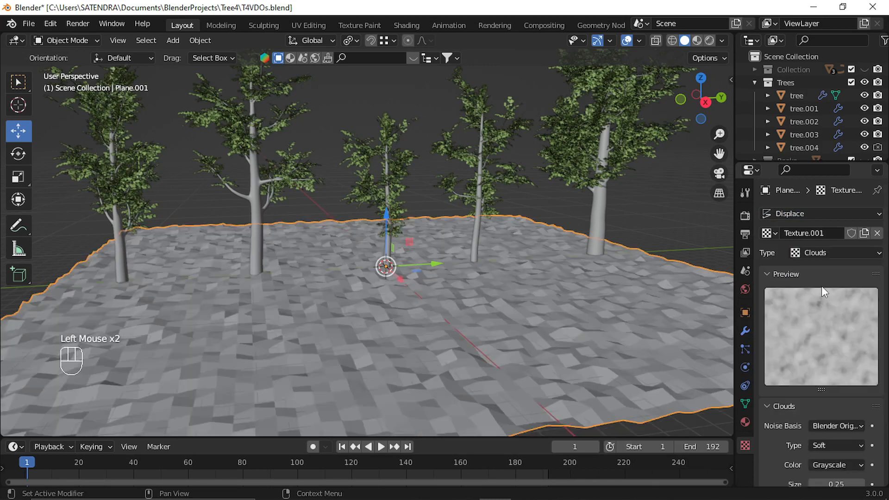
right_click(526, 345)
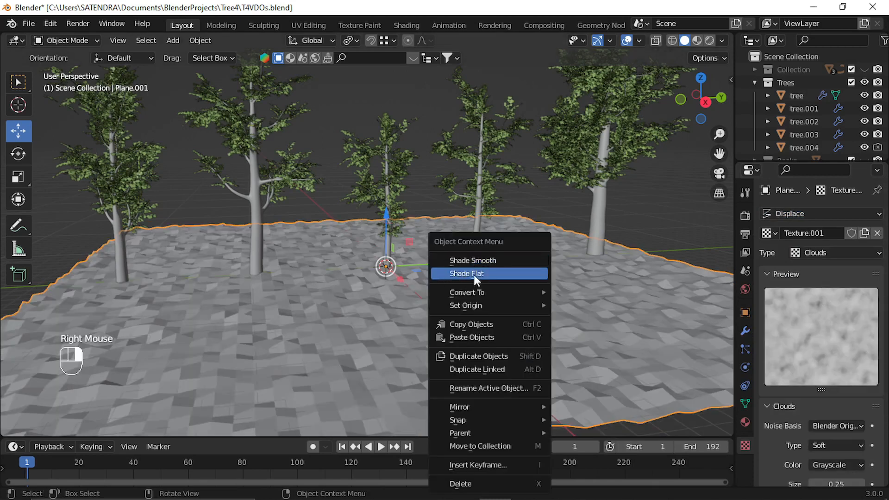
click(487, 262)
Set the Clouds texture's size to 2.00.
scroll(508, 323, up, 4)
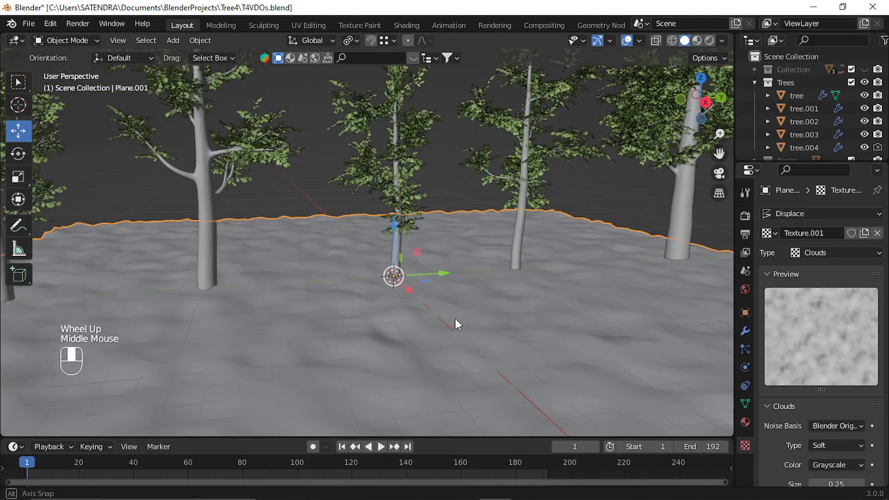
scroll(833, 417, down, 2)
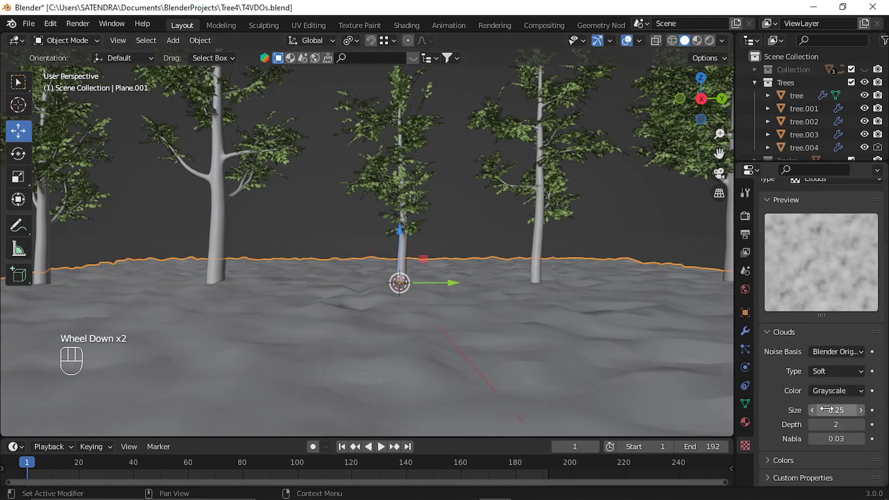
drag(833, 410, 887, 410)
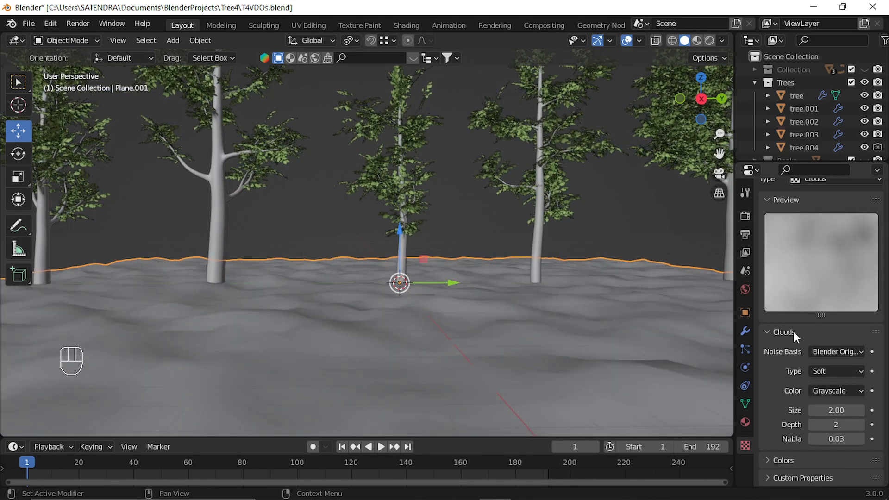
Set the ground plane's Displace strength to 0.91 and its Subdivision Surface viewport level to 3.
click(745, 330)
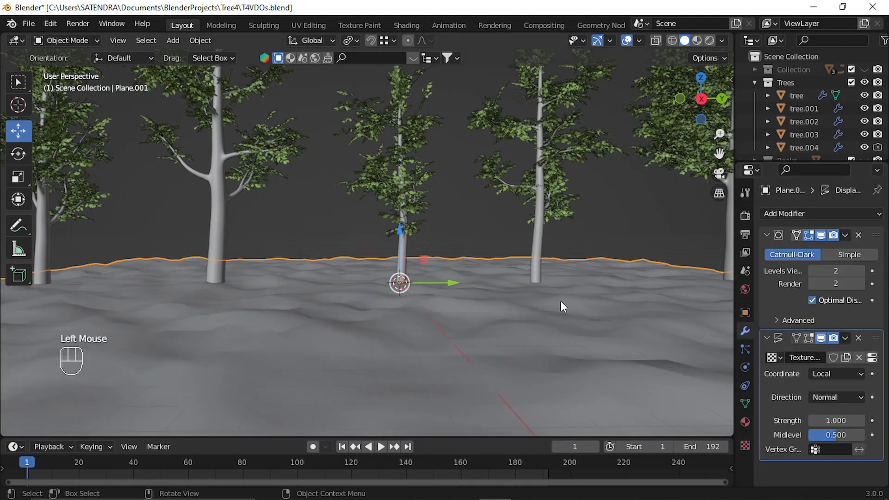
double_click(836, 421)
text(1.6)
key(Return)
mouse_move(849, 421)
mouse_down()
mouse_move(812, 421)
mouse_move(835, 421)
mouse_up()
click(861, 271)
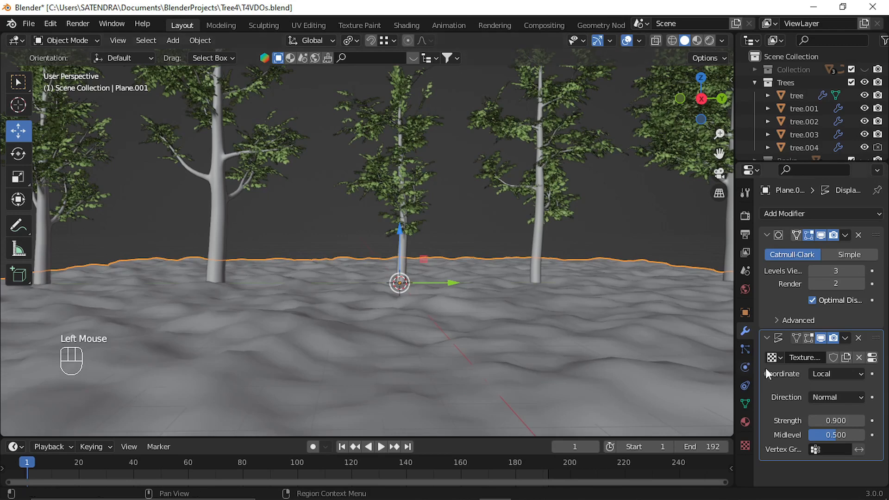
drag(834, 420, 835, 420)
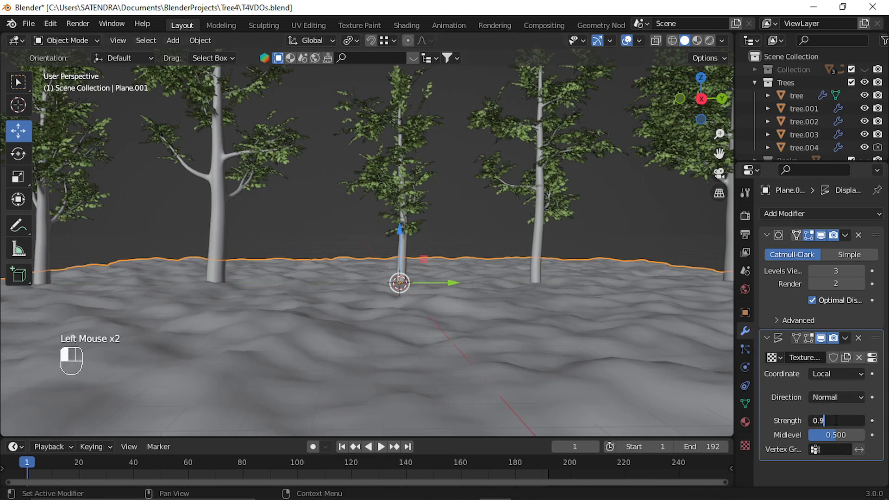
key(Return)
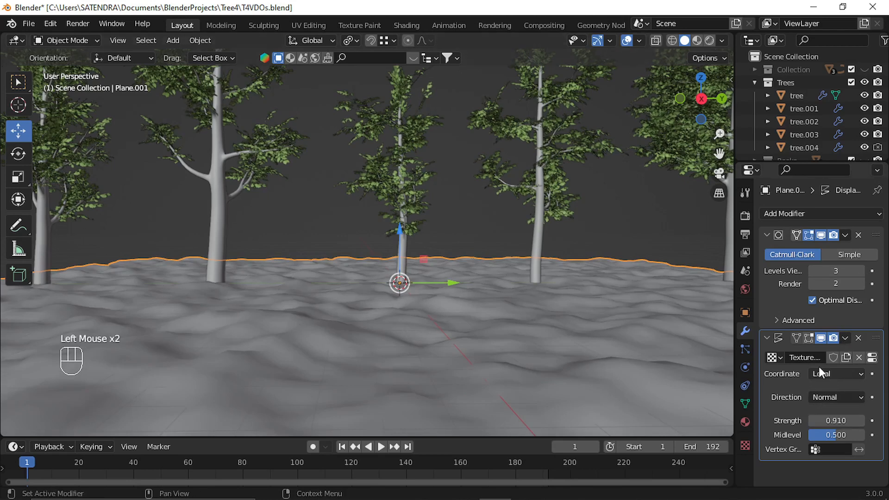
Set the size of the Clouds texture used by the Displace modifier to 4.00.
click(872, 357)
scroll(828, 407, down, 2)
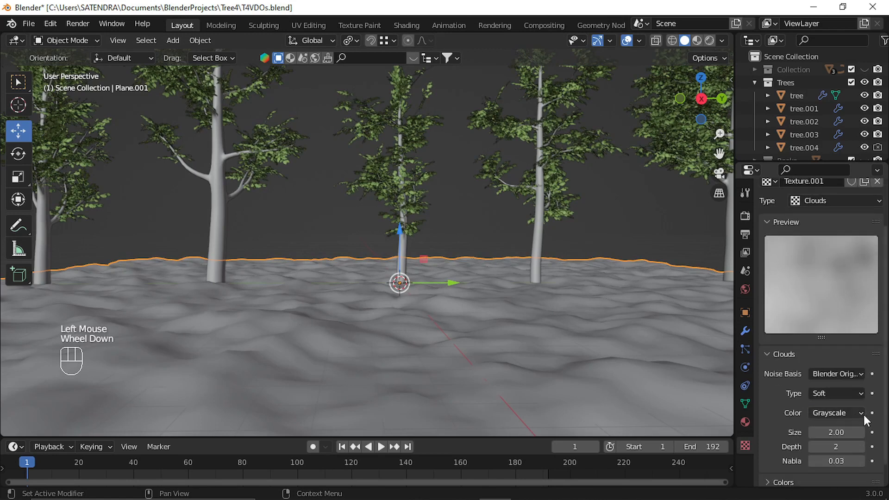
click(833, 434)
text(4)
key(Return)
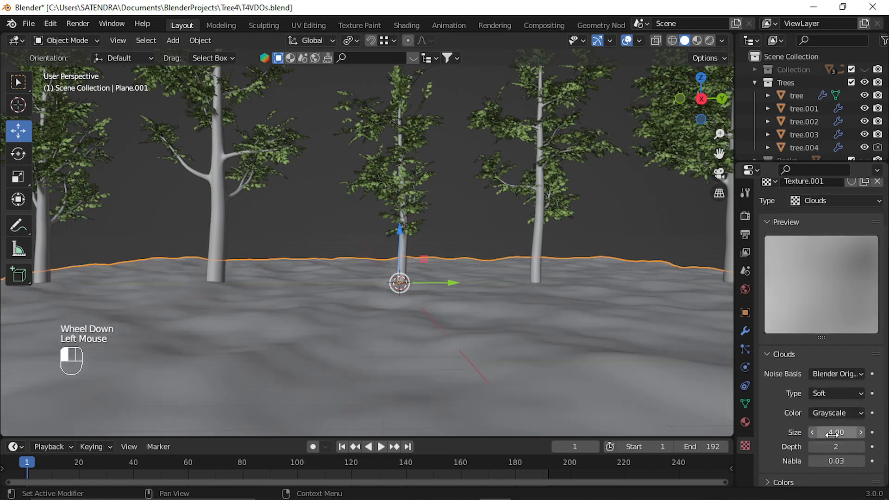
middle_drag(467, 320, 424, 313)
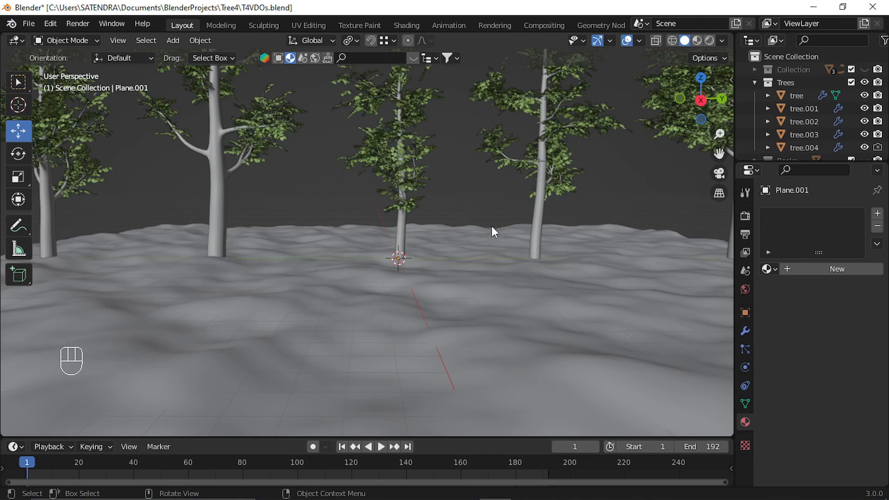
Search the BlenderKit materials for "ground" and select the ground plane.
click(732, 82)
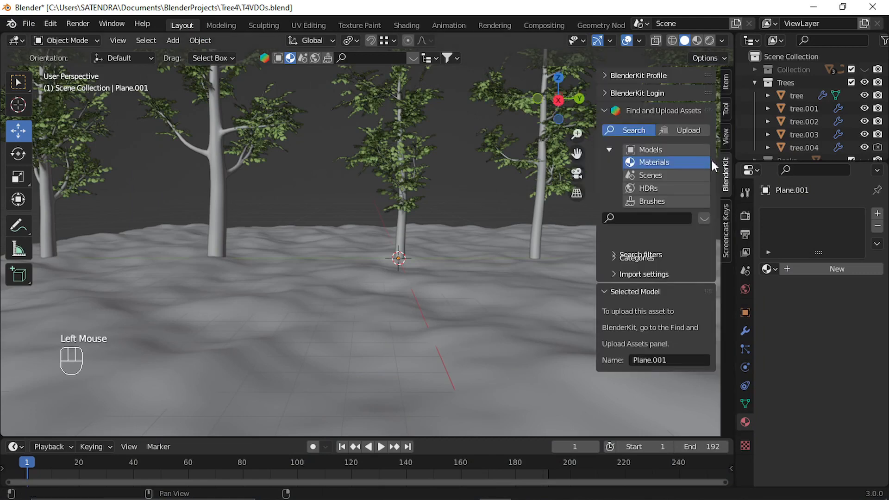
click(647, 217)
text(ground)
key(Return)
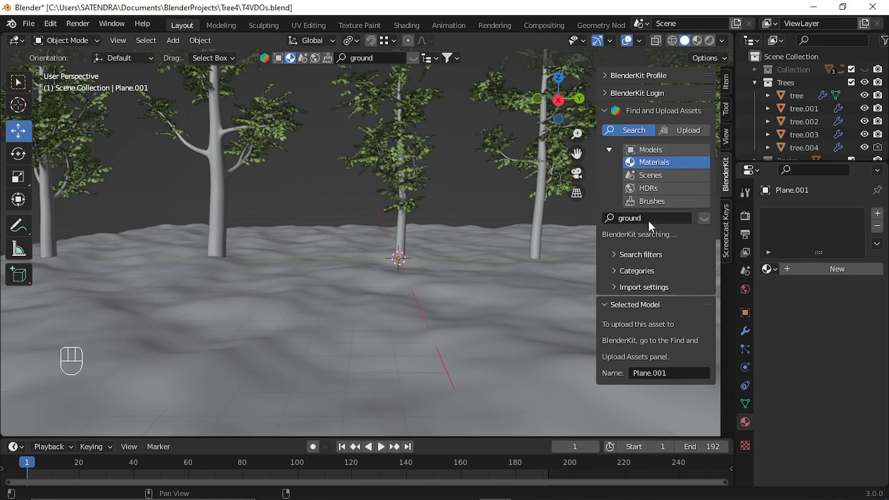
click(371, 332)
mouse_move(214, 153)
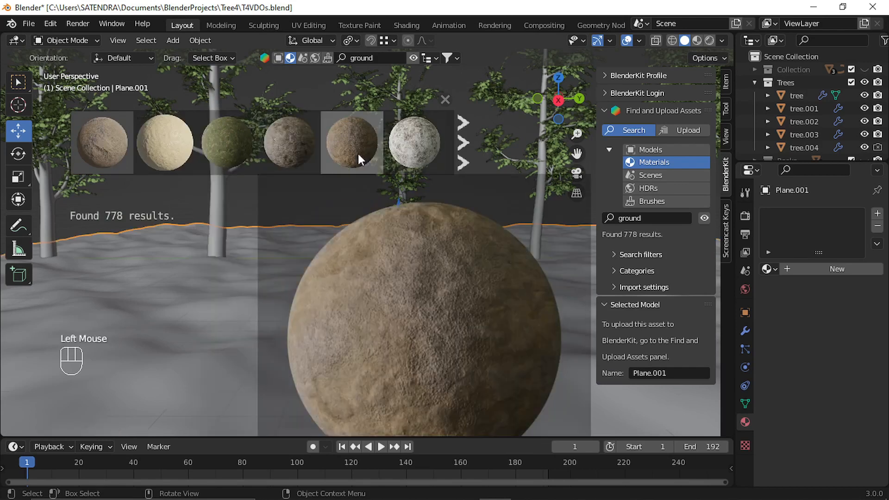
Browse the material results, apply the grassy Ground forest 01 material to the ground plane, and switch the viewport to Material Preview.
click(463, 161)
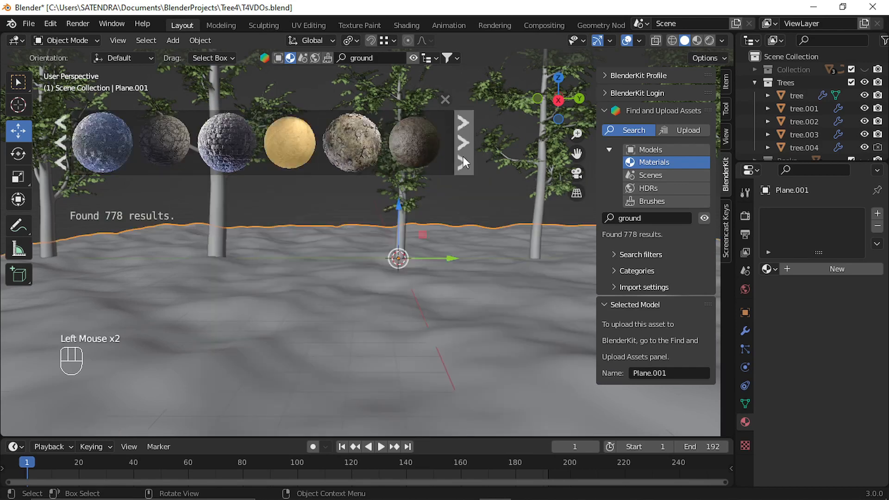
click(463, 157)
click(468, 149)
click(468, 149)
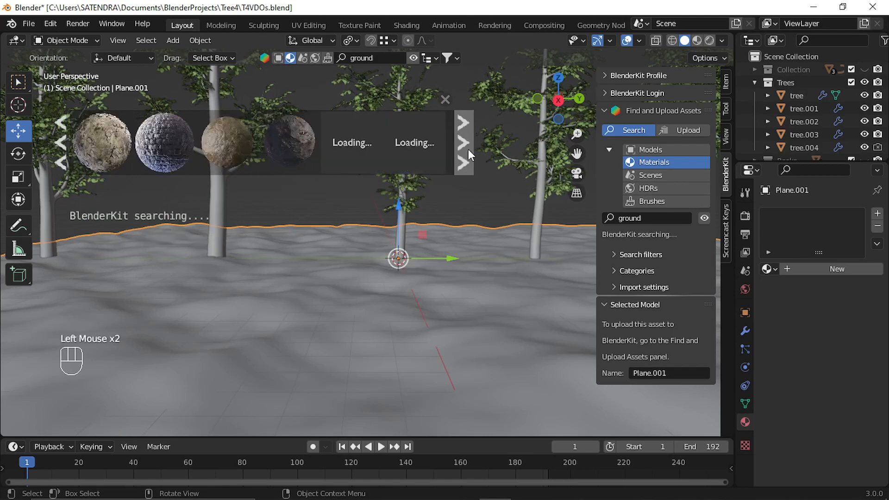
click(468, 149)
click(468, 149)
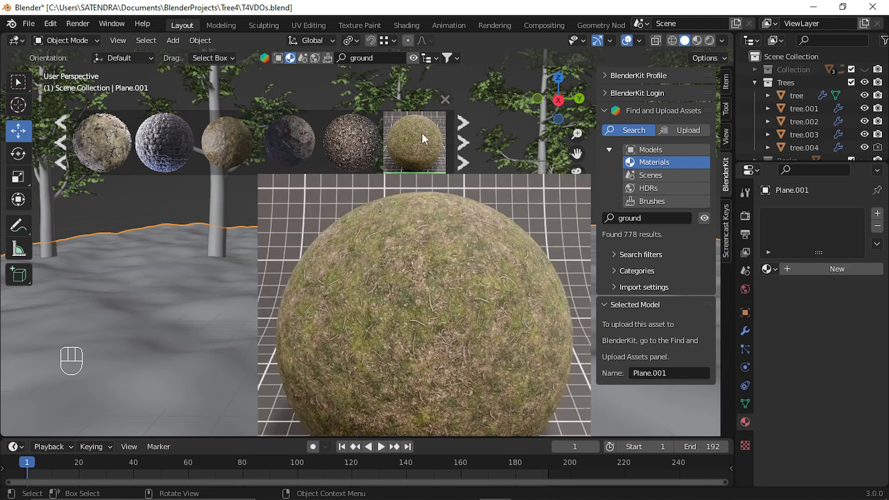
click(422, 134)
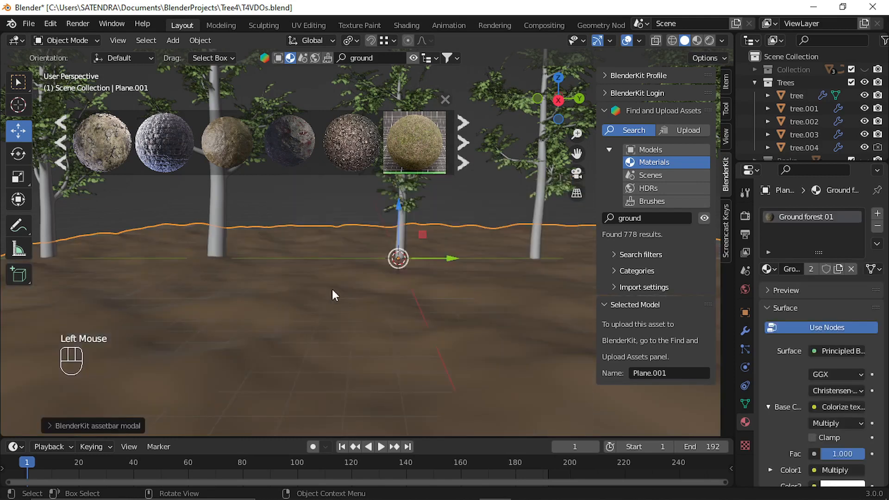
click(699, 40)
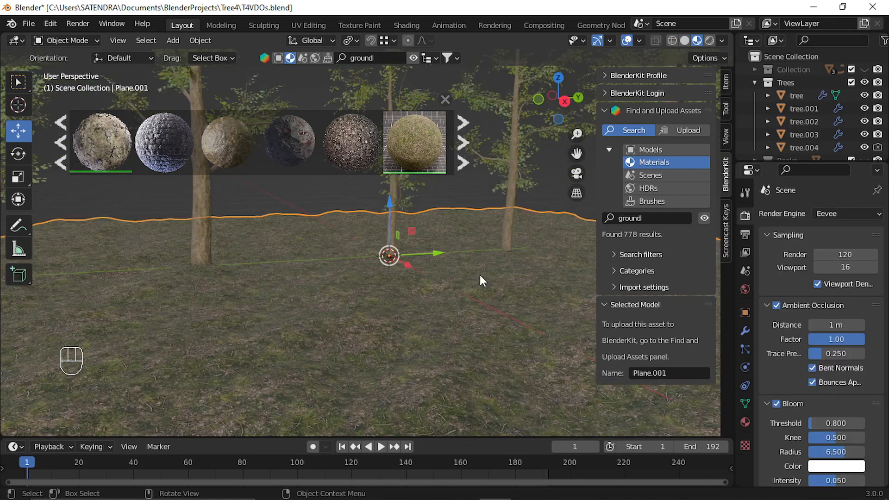
middle_drag(482, 280, 470, 299)
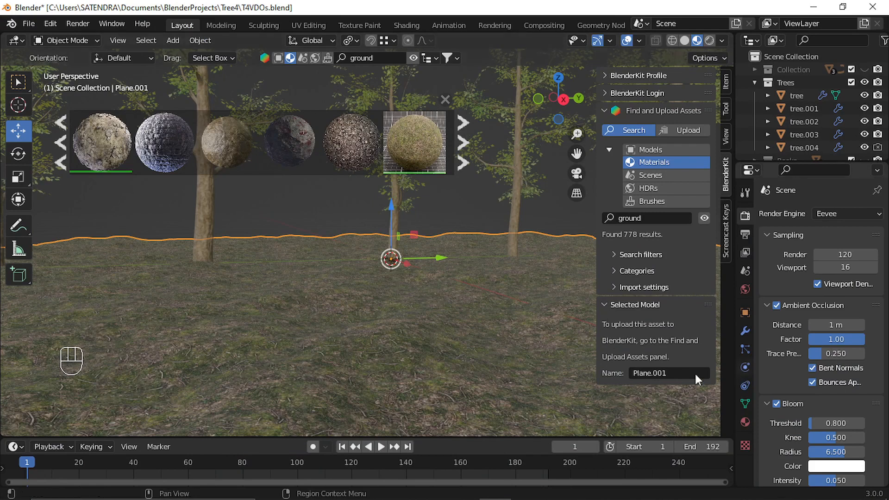
Delete the automap UV map from the ground plane.
click(465, 355)
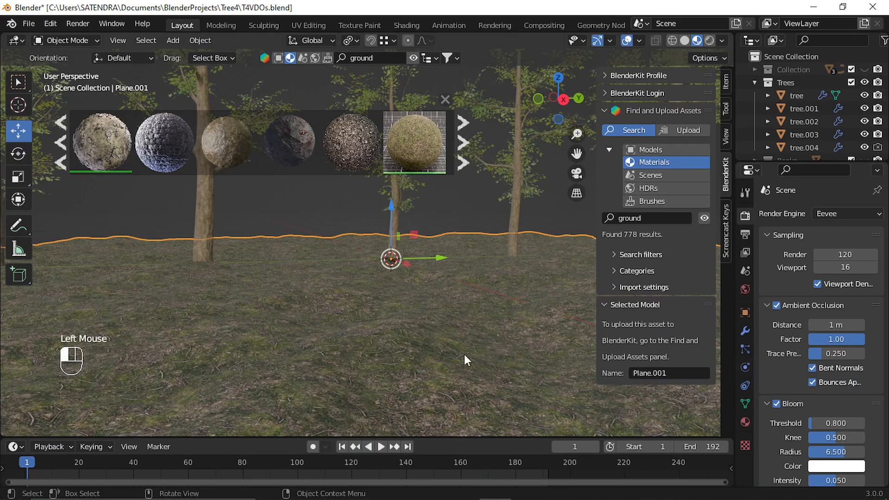
click(745, 404)
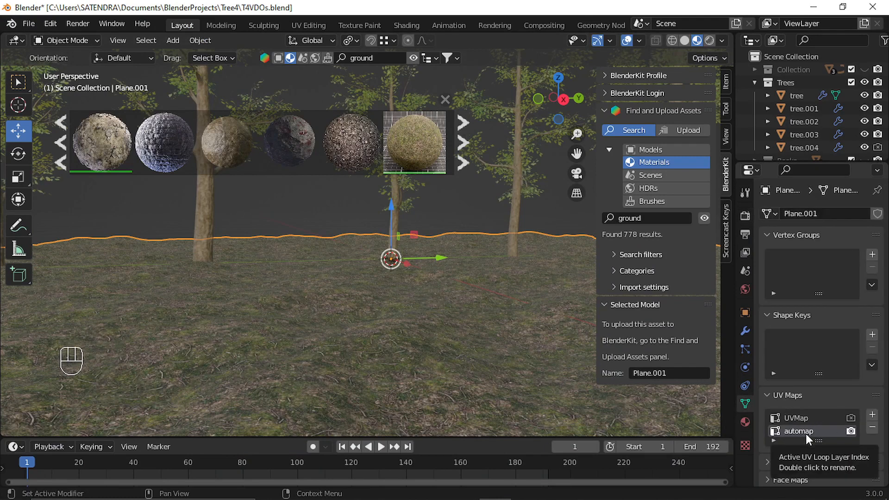
click(872, 427)
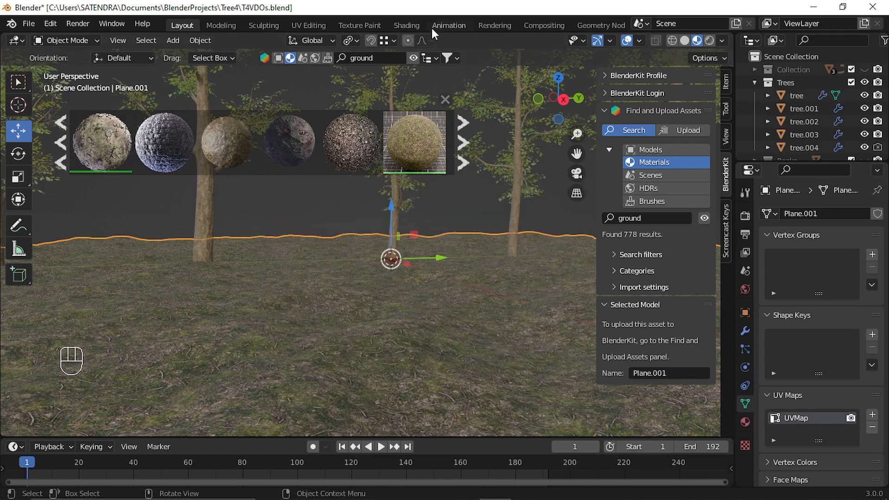
Switch to the Shading workspace, close the BlenderKit asset bar, and show the ground in Material Preview shading.
click(402, 25)
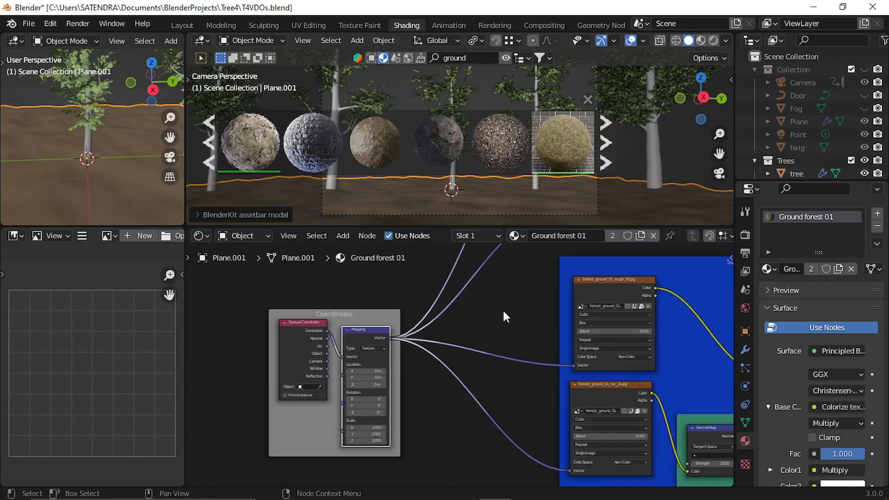
click(588, 99)
scroll(373, 353, up, 4)
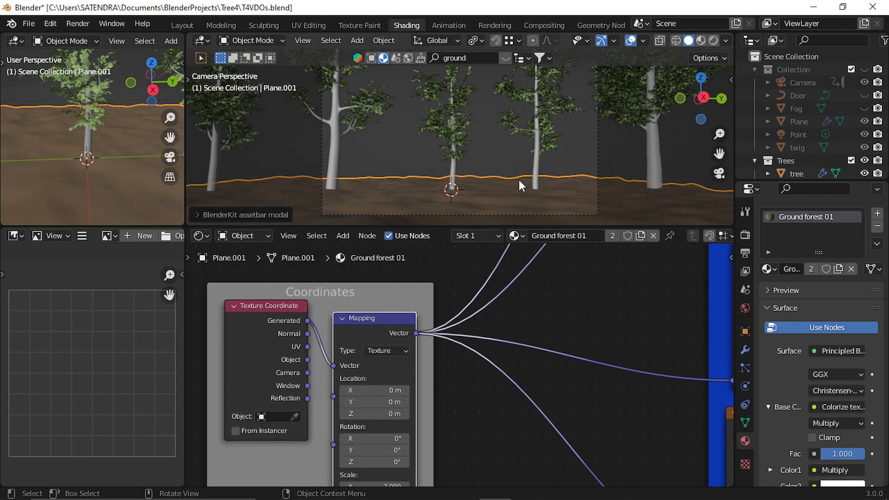
mouse_move(518, 178)
middle_down()
mouse_move(493, 160)
mouse_move(506, 199)
mouse_move(512, 167)
middle_up()
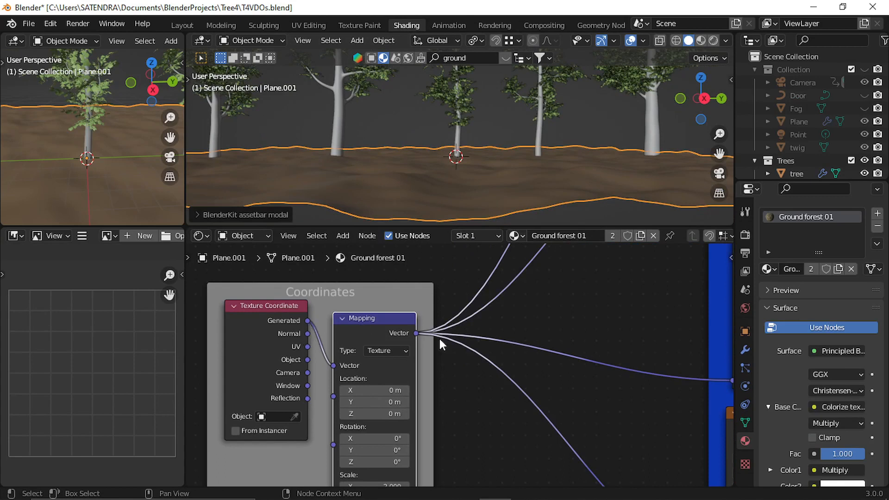
click(714, 41)
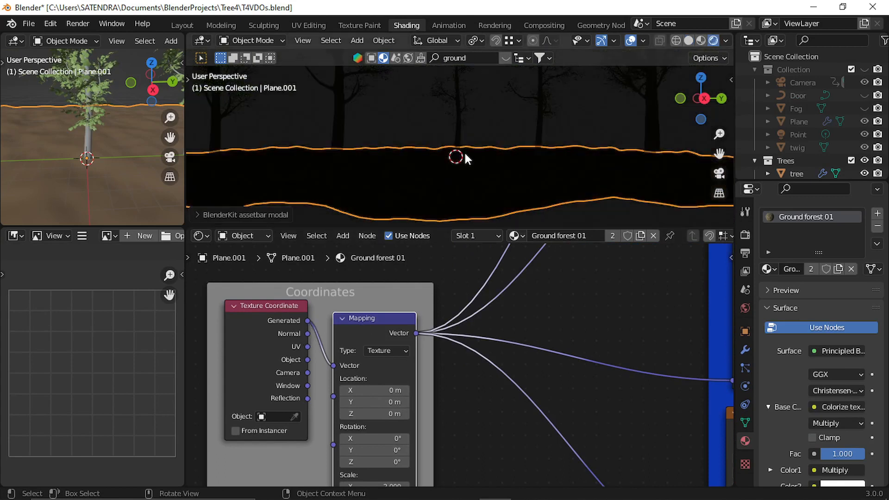
click(701, 41)
mouse_move(501, 129)
middle_down()
mouse_move(438, 173)
mouse_move(465, 193)
mouse_move(454, 147)
mouse_move(460, 160)
middle_up()
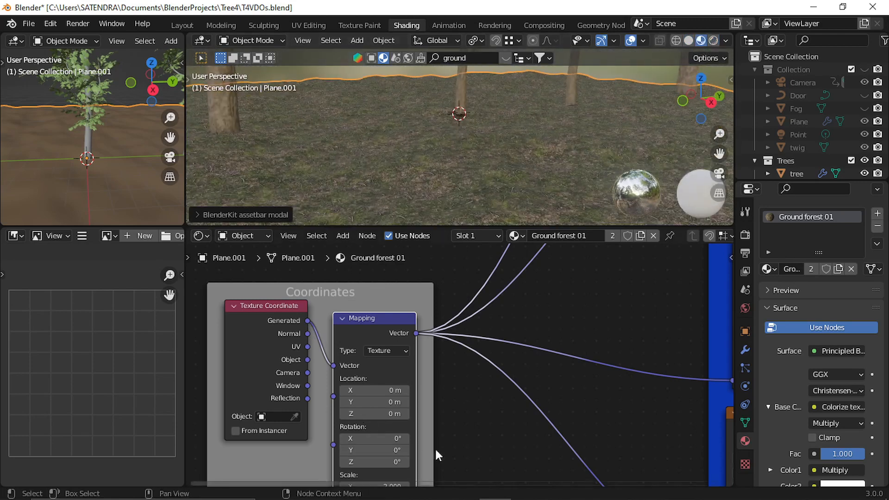
Set the Mapping node's X, Y and Z scale to 4 in the ground material.
middle_drag(434, 447, 433, 352)
scroll(372, 375, up, 2)
click(362, 395)
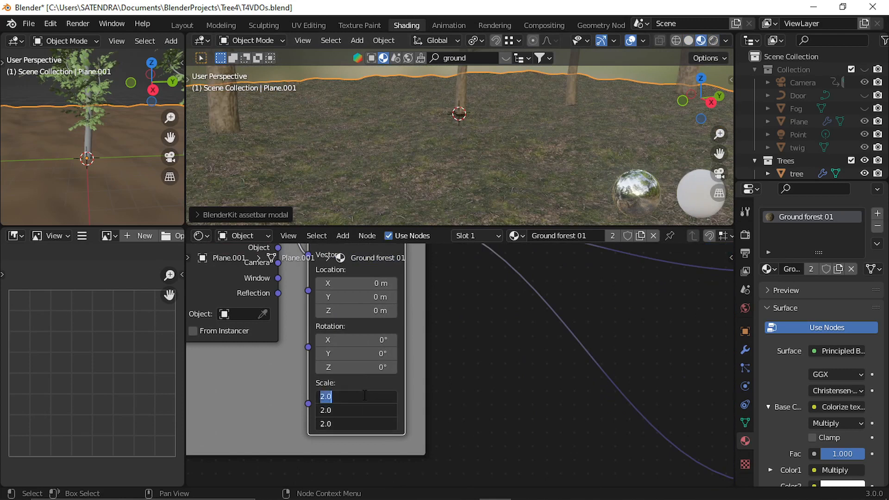
text(4)
key(Return)
Set all three scale values of the ground material's Mapping node to 1.
click(364, 394)
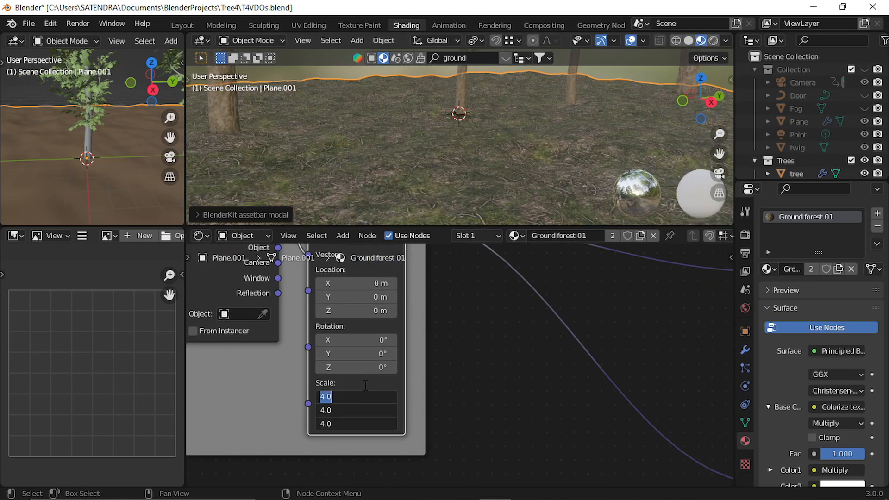
text(1)
key(Return)
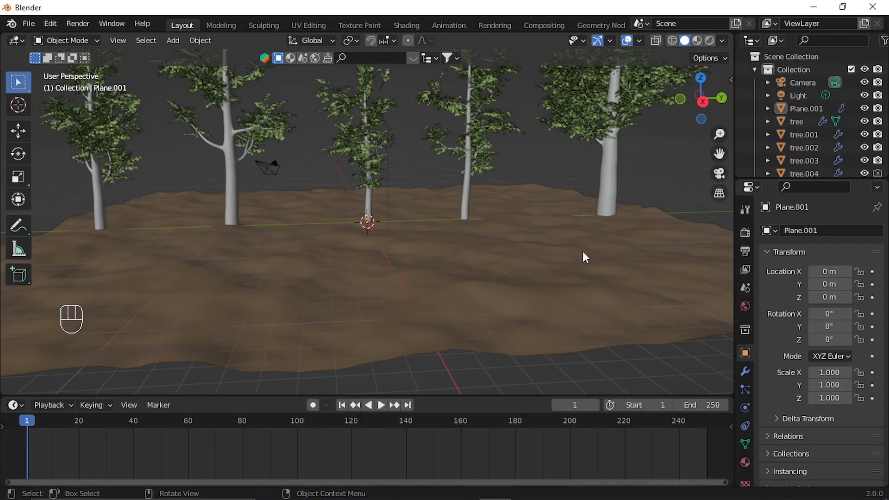
middle_drag(454, 240, 444, 223)
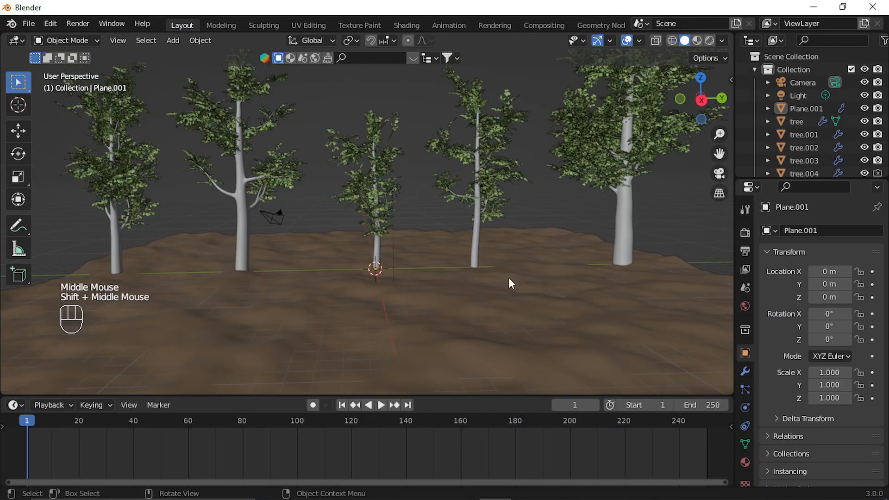
Turn the timeline area into an enlarged Geometry Node Editor and create a new geometry node tree for the ground plane.
shift+middle_drag(510, 284, 453, 257)
drag(16, 405, 74, 331)
drag(447, 395, 463, 299)
click(442, 274)
click(368, 393)
scroll(287, 419, up, 3)
scroll(287, 419, down, 1)
scroll(287, 420, up, 1)
scroll(287, 419, down, 1)
scroll(287, 419, up, 10)
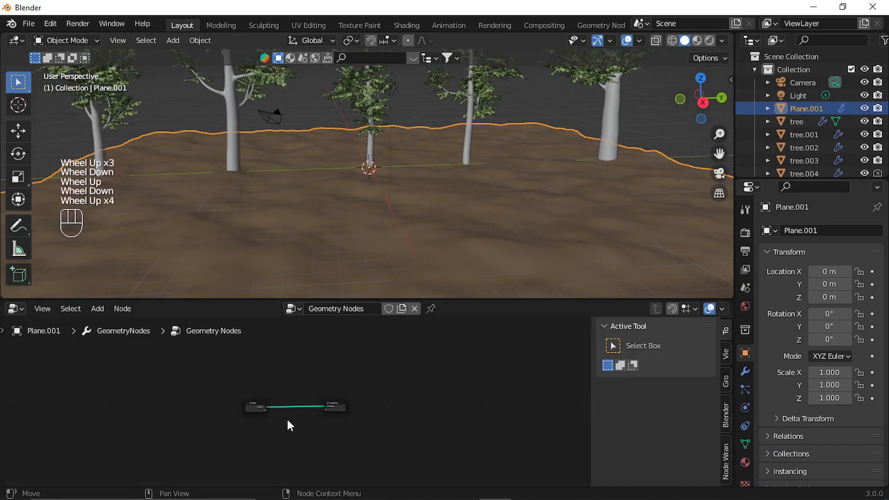
scroll(287, 417, up, 1)
middle_drag(287, 417, 341, 401)
scroll(365, 385, up, 1)
Add a Distribute Points on Faces node and place it below the link between Group Input and Group Output.
click(326, 430)
key(shift+a)
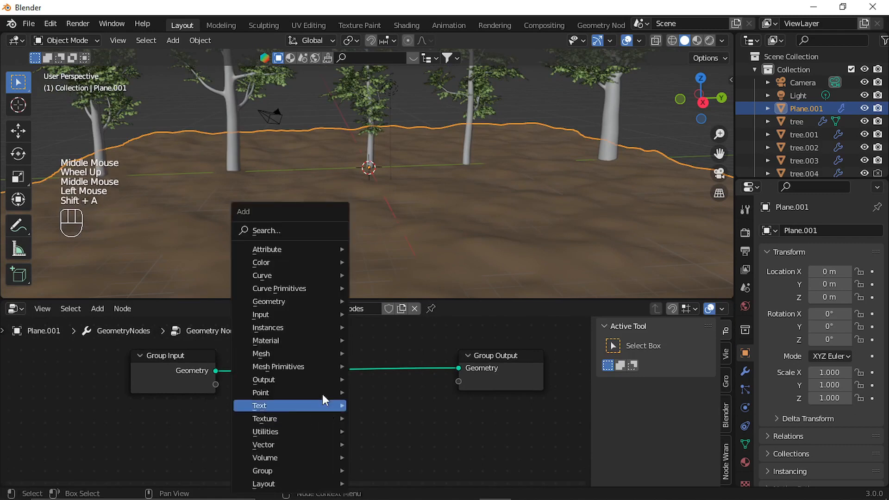
click(306, 231)
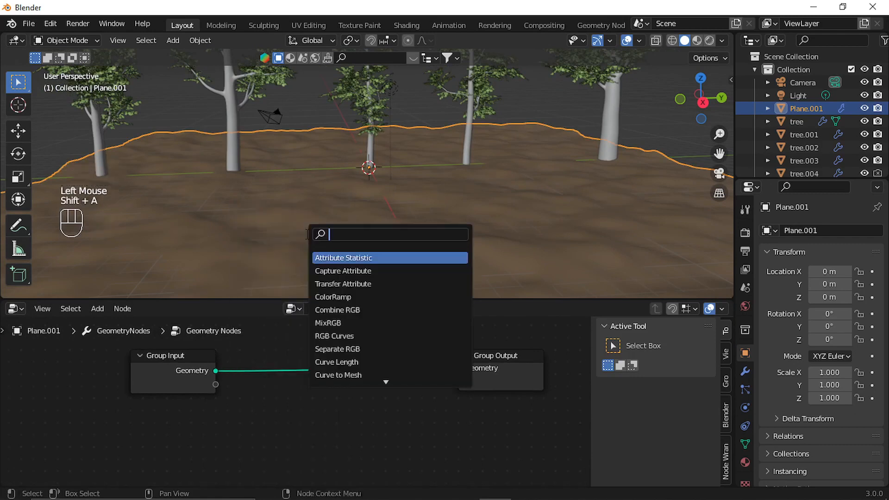
text(dist)
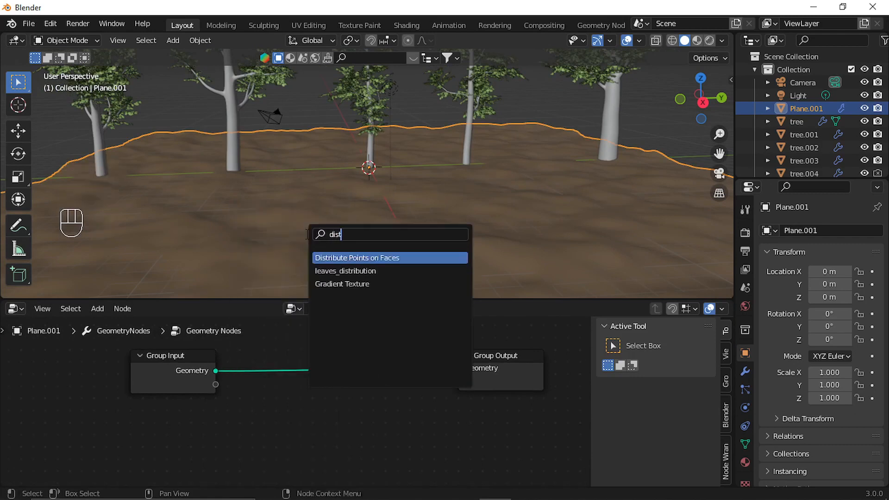
click(351, 258)
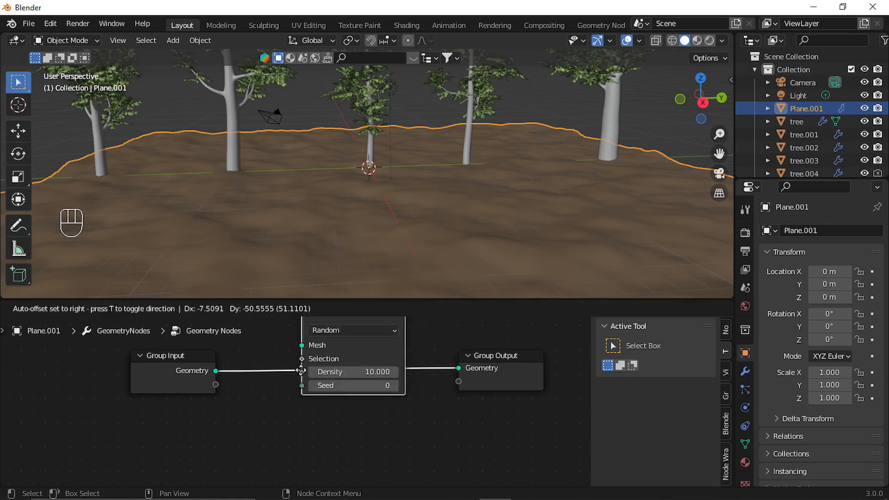
click(390, 427)
Add an Instance on Points node beside the Distribute Points on Faces node.
key(shift+a)
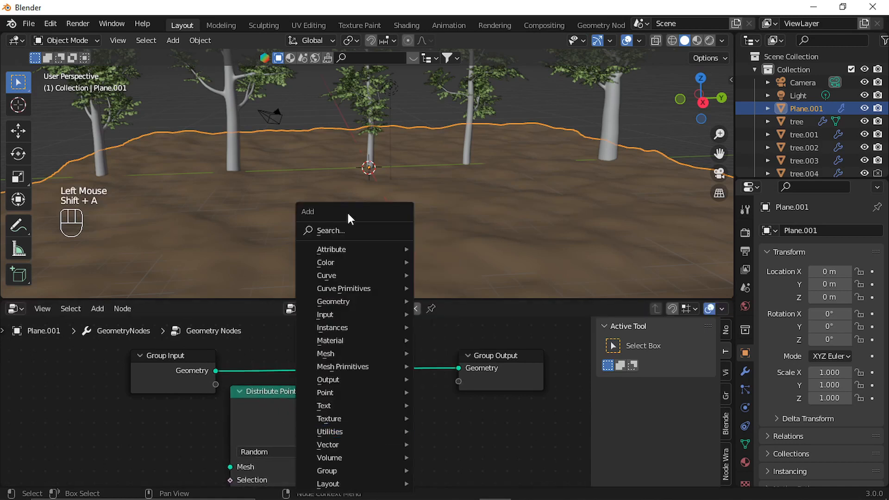
click(354, 232)
key(BackSpace)
key(BackSpace)
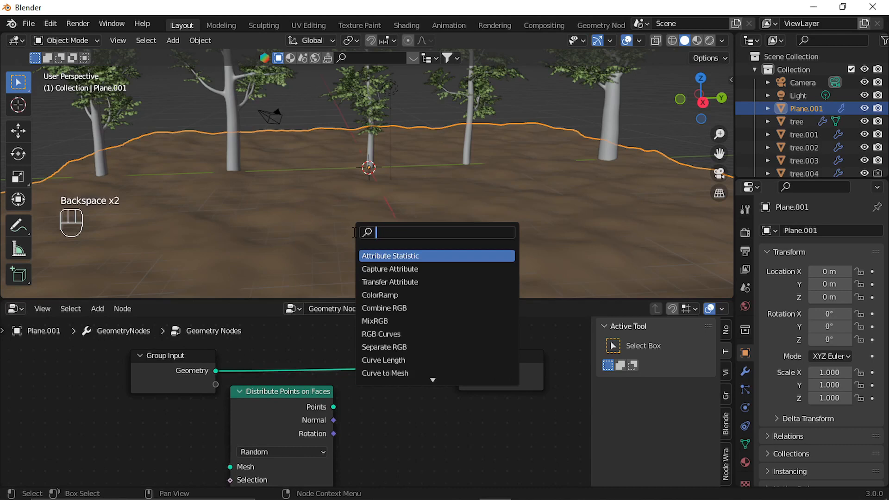
text(insta)
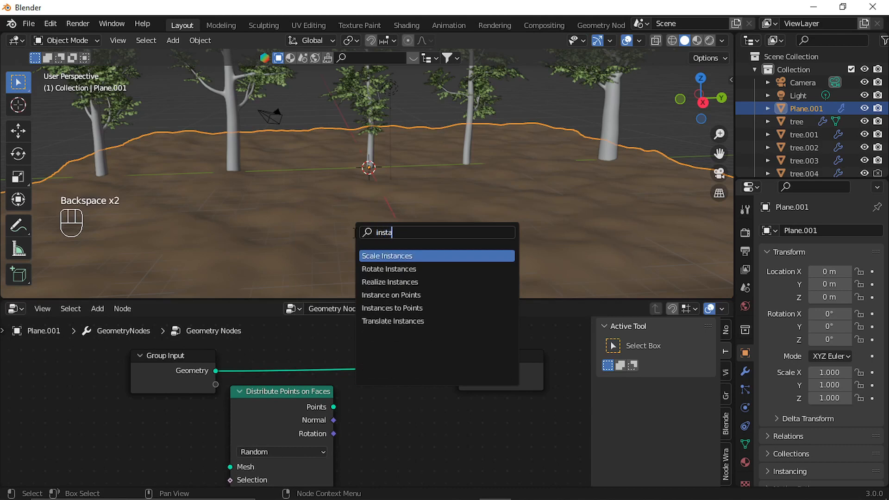
click(392, 295)
click(428, 451)
scroll(457, 419, down, 2)
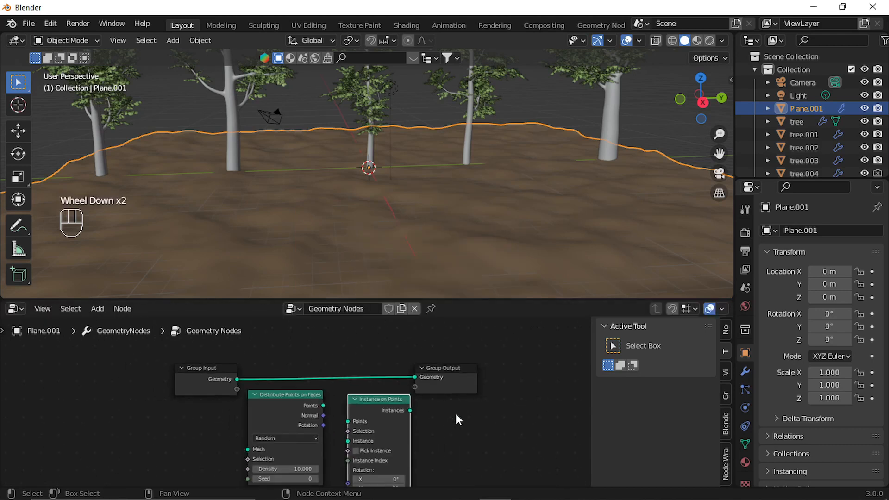
Connect Group Input's Geometry to the Distribute node's Mesh input, and its Points output to Instance on Points.
middle_drag(456, 415, 463, 405)
drag(207, 374, 171, 377)
scroll(259, 402, up, 2)
middle_drag(261, 410, 287, 404)
drag(191, 352, 265, 448)
middle_drag(272, 393, 331, 406)
click(335, 404)
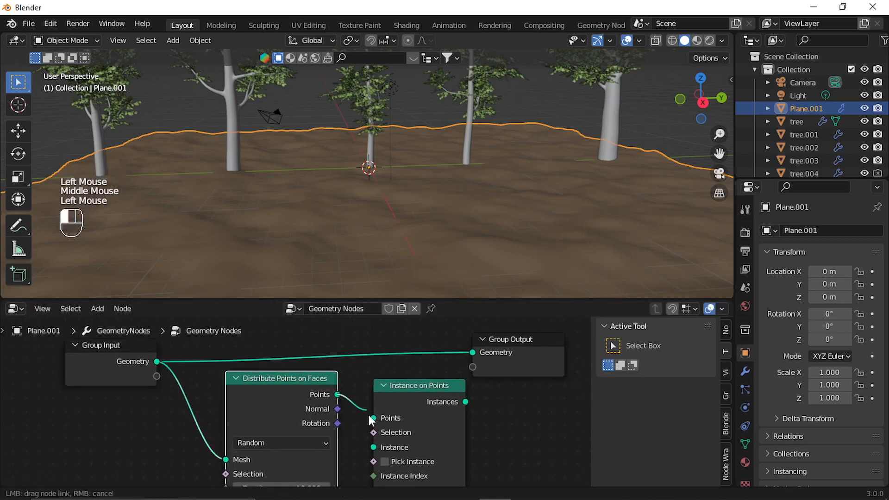
drag(338, 395, 376, 418)
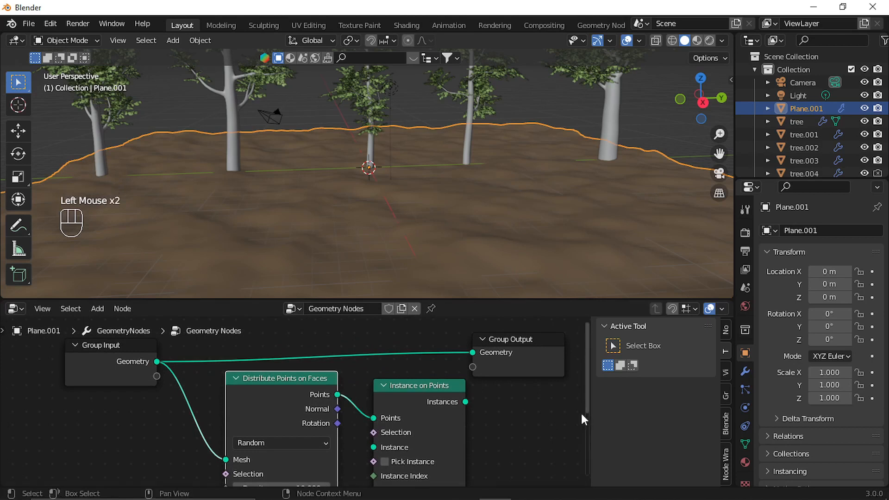
Insert a Join Geometry node before Group Output and connect the Instances output of Instance on Points to it.
drag(513, 365, 573, 365)
scroll(505, 391, down, 1)
middle_drag(504, 391, 457, 392)
click(448, 412)
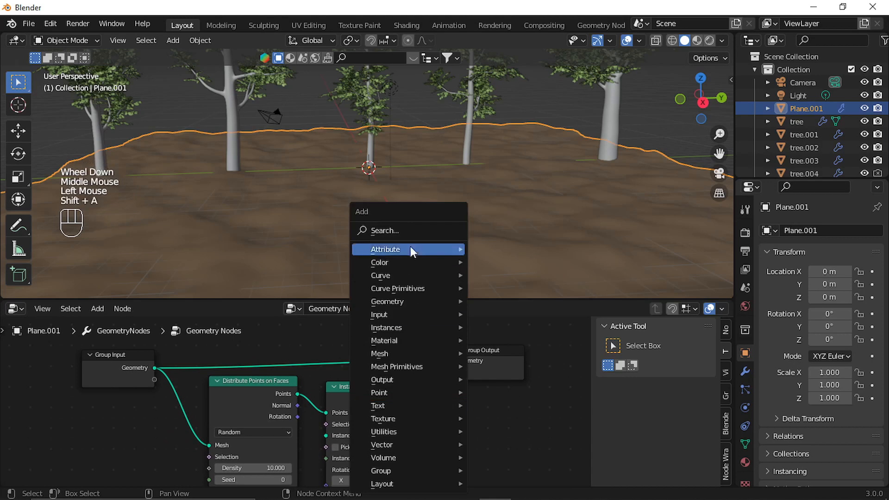
click(413, 230)
text(joib)
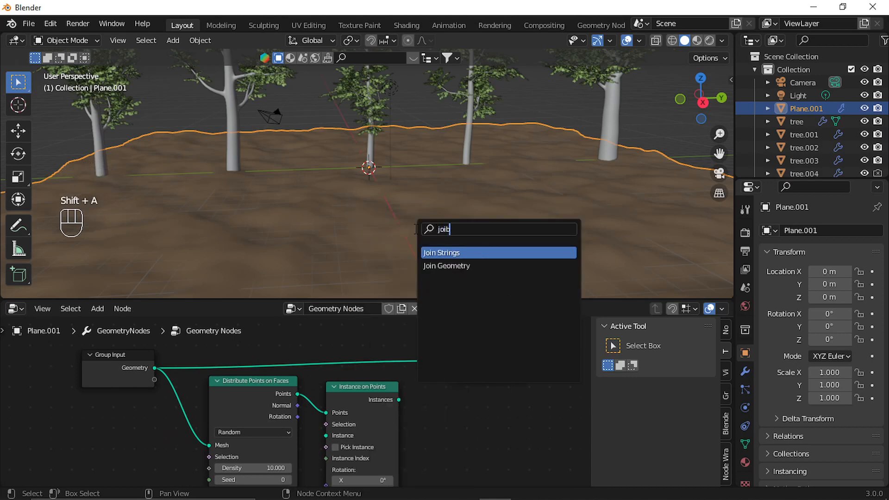
click(456, 266)
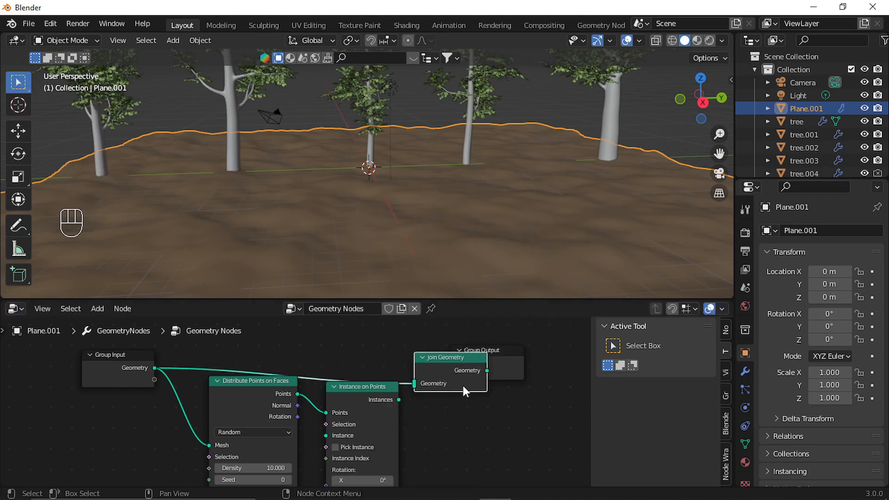
click(495, 362)
drag(383, 359, 483, 351)
click(484, 351)
scroll(419, 407, up, 1)
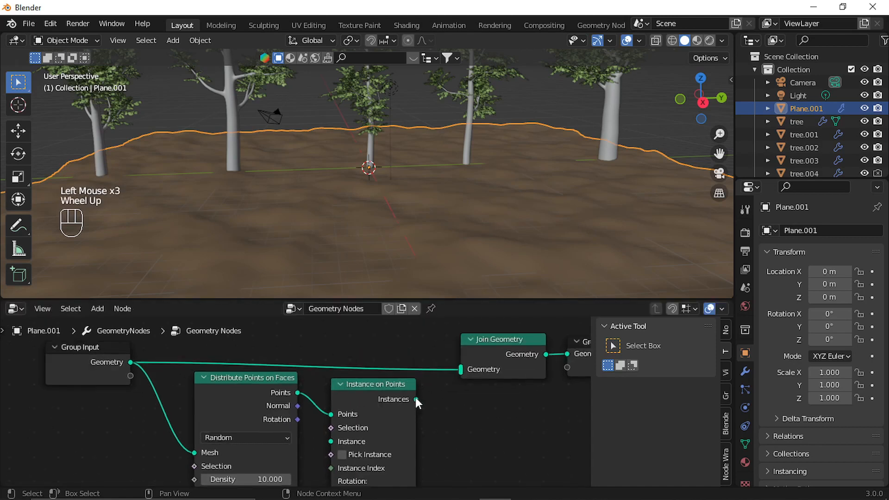
drag(416, 398, 463, 370)
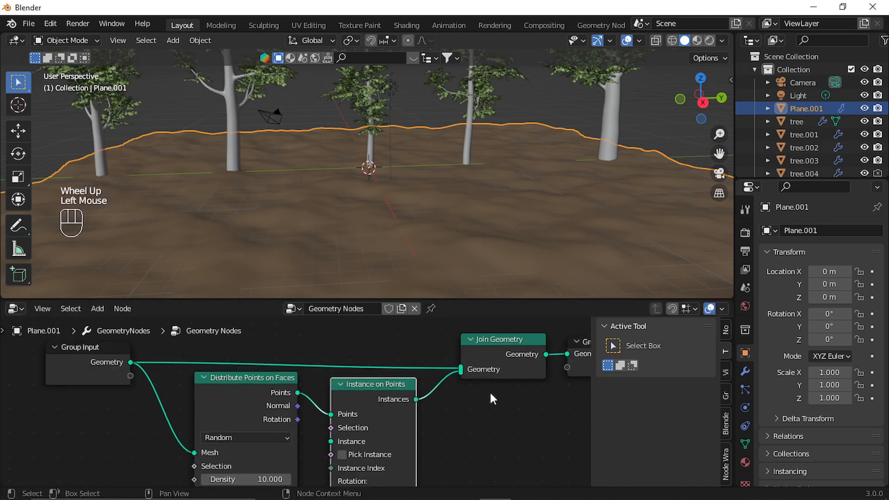
Bring the Trees collection into the node tree as a Collection Info node near the Group Input node.
middle_drag(490, 391, 485, 333)
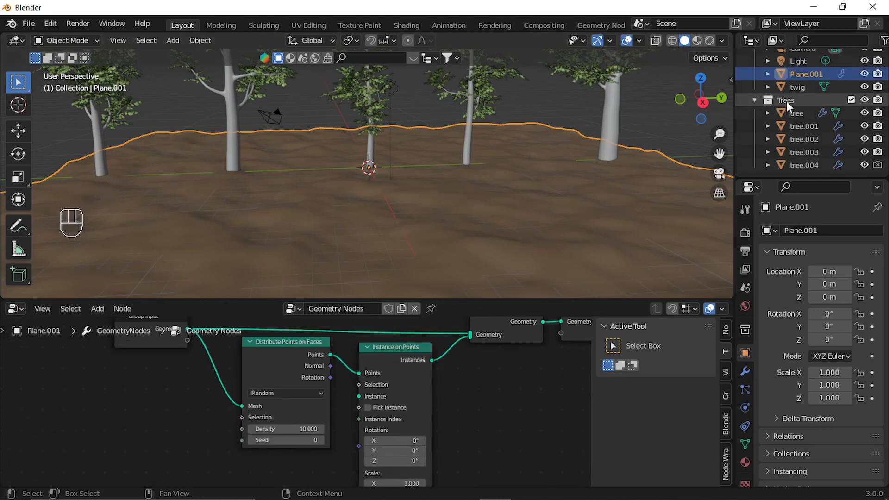
drag(794, 100, 111, 425)
middle_drag(238, 446, 311, 389)
click(232, 407)
scroll(248, 398, up, 2)
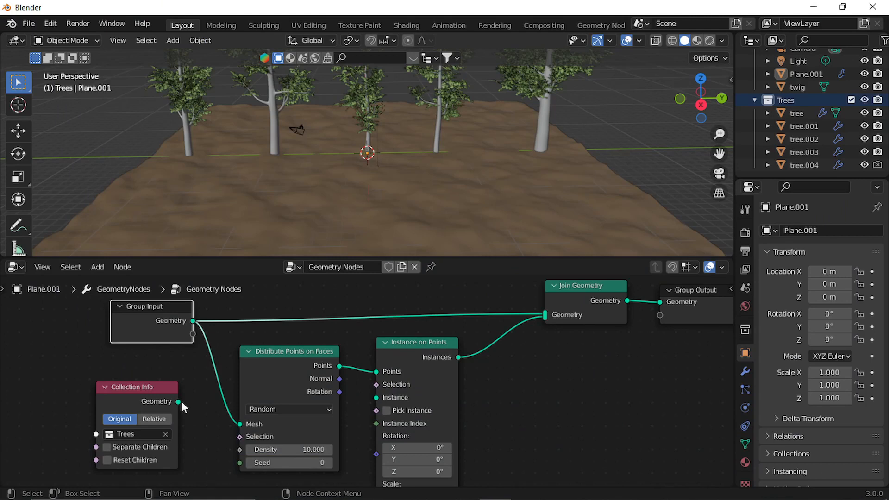
scroll(307, 423, up, 1)
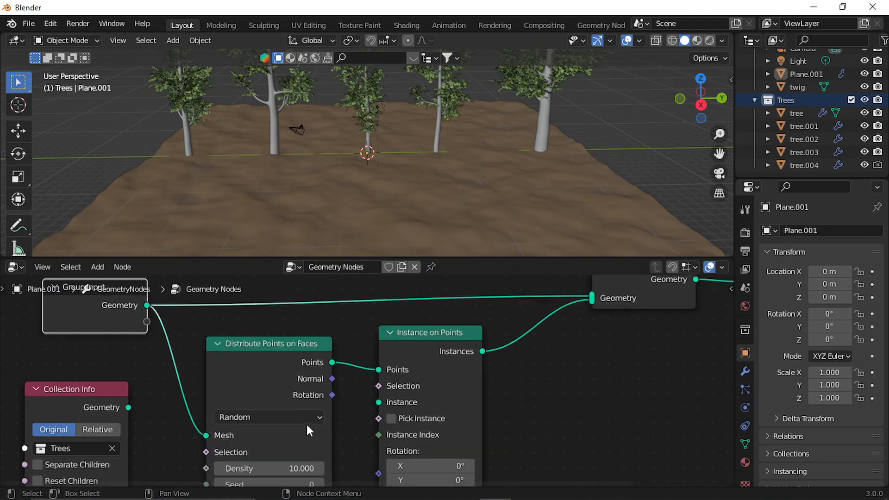
Set the point distribution method to Poisson Disk with a minimum distance of 7.1 m.
middle_drag(320, 435, 397, 396)
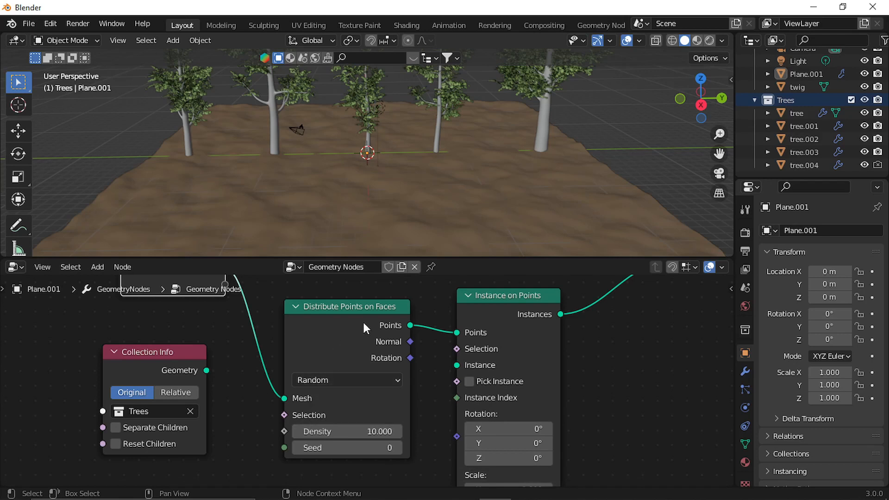
click(343, 379)
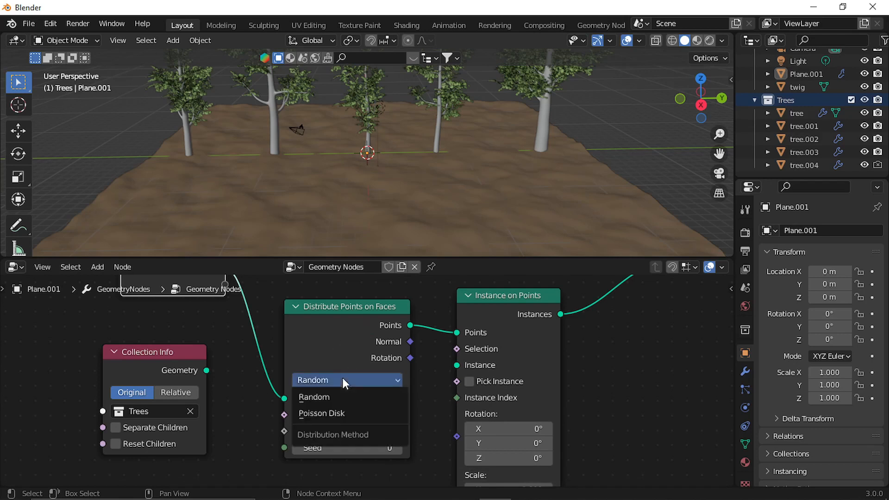
click(340, 413)
scroll(421, 409, up, 3)
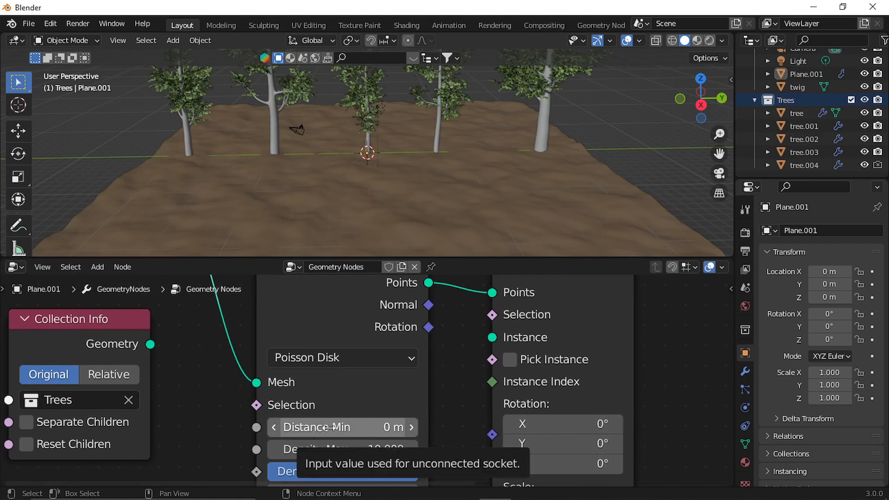
drag(351, 425, 434, 426)
middle_drag(434, 427, 433, 374)
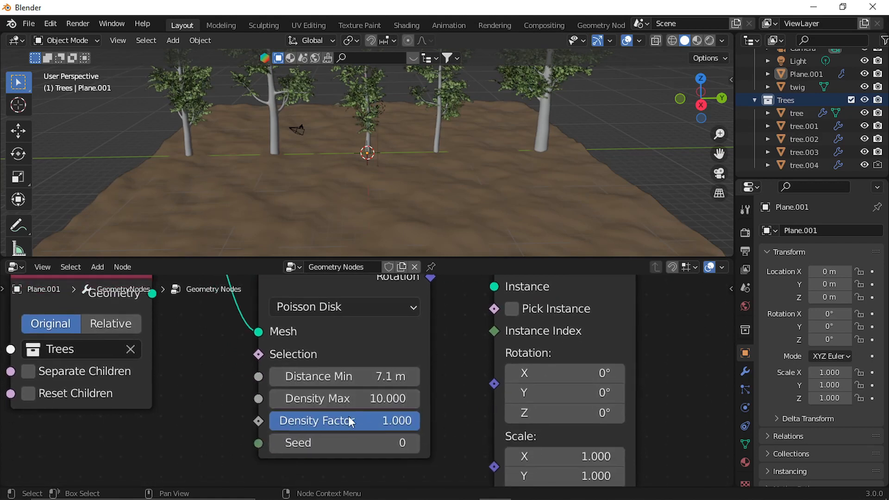
Set the Distribute Points on Faces node's Density Max to 0.1 and its Density Factor to 0.120.
click(365, 401)
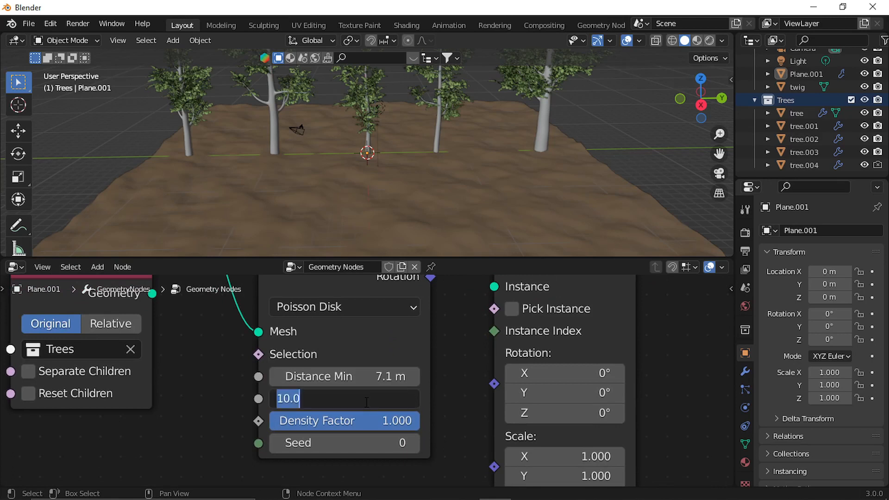
text(0.1)
key(Return)
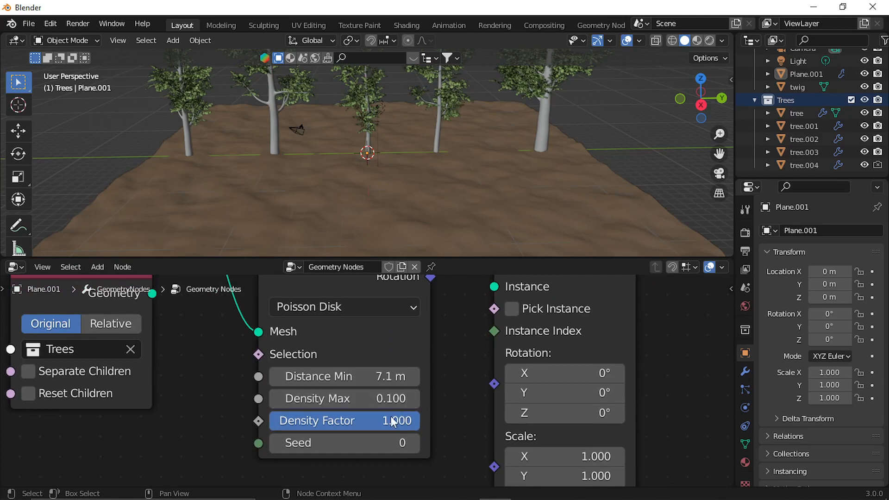
drag(405, 421, 279, 420)
scroll(431, 370, down, 2)
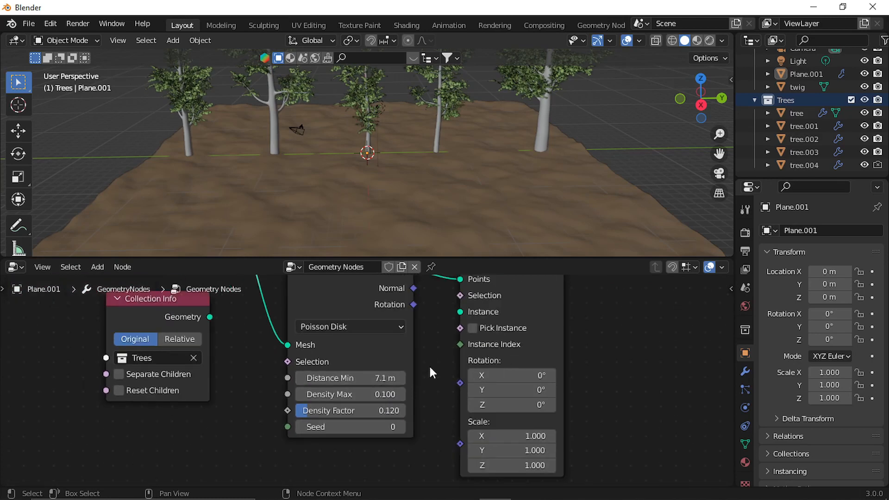
Connect the Trees Collection Info geometry to the Instance input of the Instance on Points node.
middle_drag(431, 370, 351, 419)
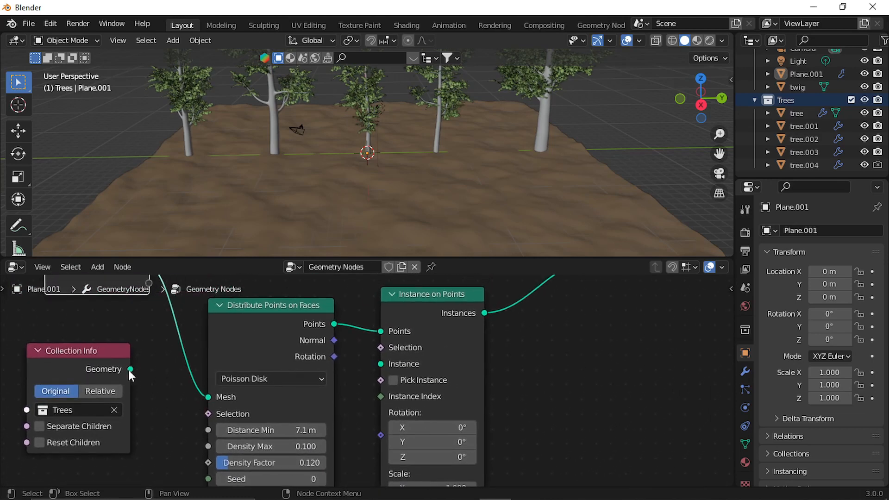
drag(130, 369, 380, 364)
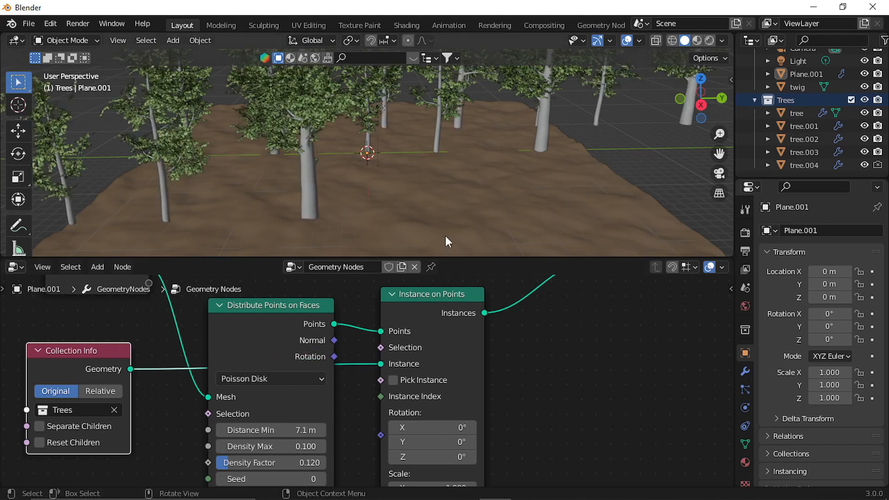
scroll(420, 170, down, 3)
mouse_move(413, 173)
middle_down()
mouse_move(429, 199)
mouse_move(424, 172)
middle_up()
middle_drag(248, 395, 321, 393)
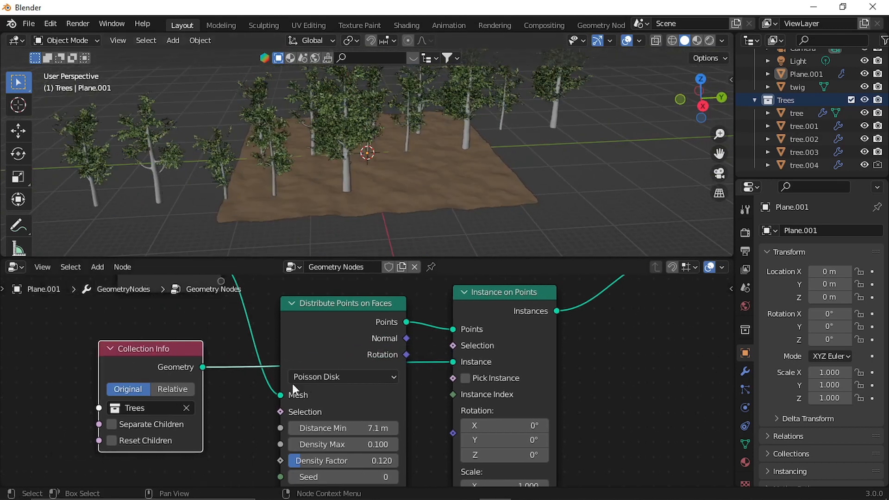
Enable Separate Children and Reset Children on the Collection Info node, and Pick Instance on the Instance on Points node.
click(129, 423)
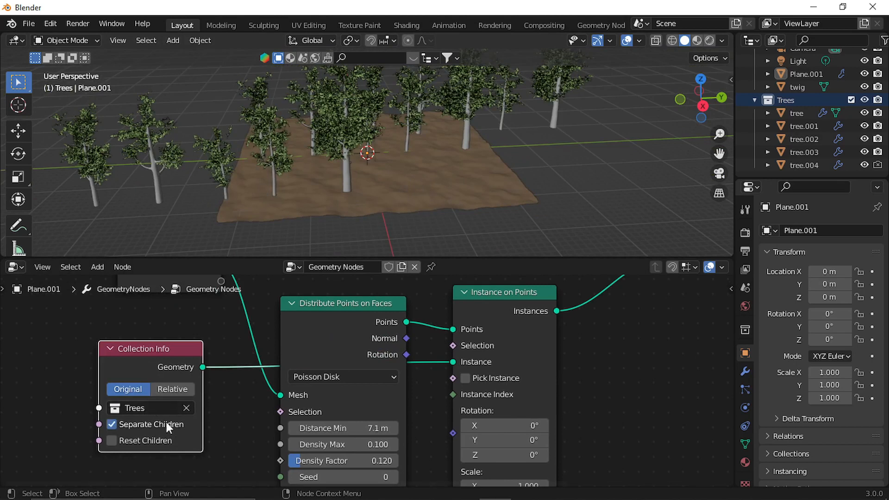
click(121, 440)
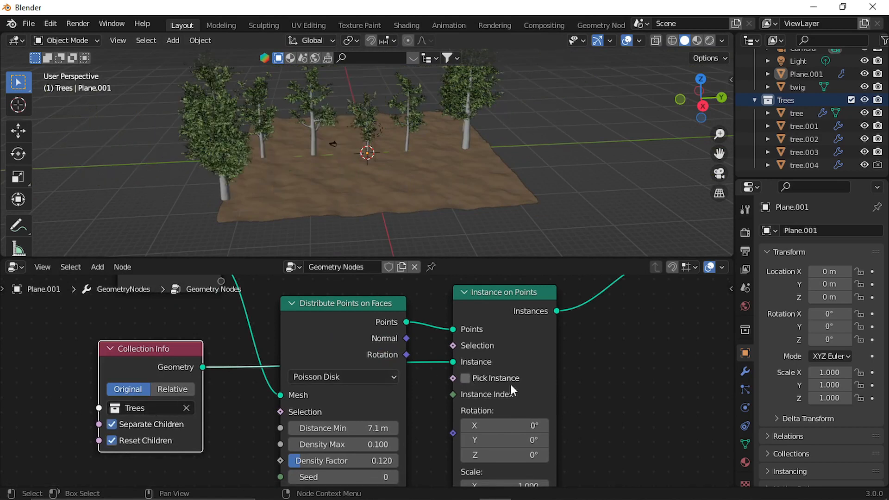
click(466, 378)
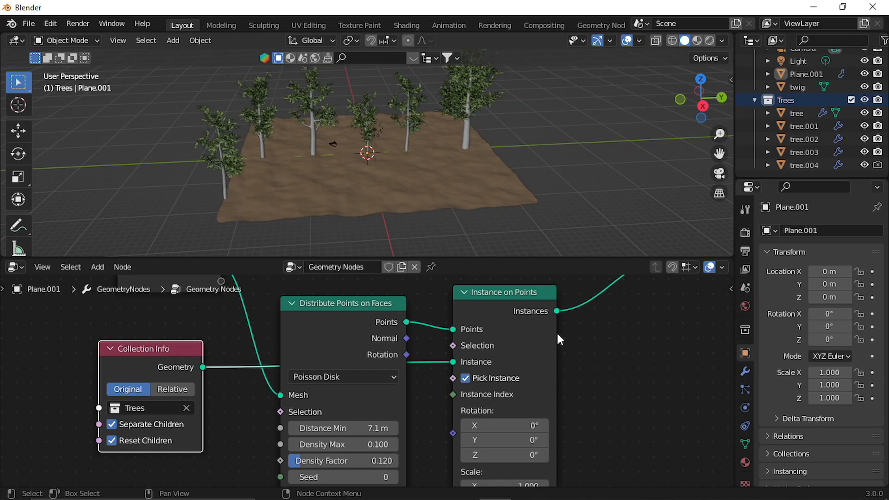
middle_drag(408, 218, 372, 201)
Raise the tree distribution's Density Max to 10.200 and its Density Factor to 0.980.
middle_drag(390, 450, 345, 417)
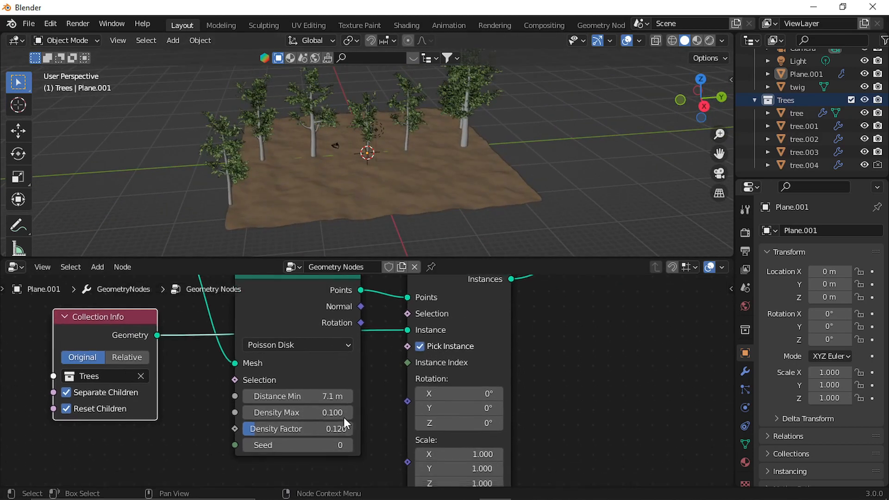
scroll(344, 417, up, 2)
drag(254, 417, 346, 439)
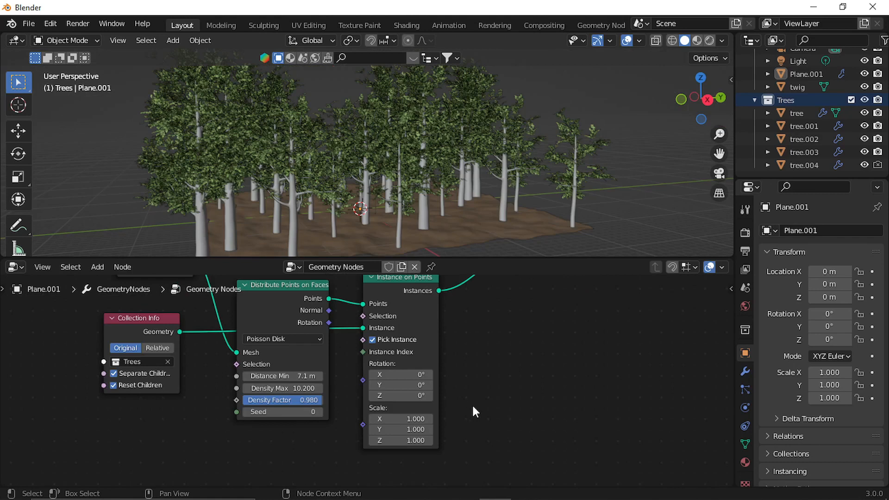
middle_drag(476, 409, 483, 401)
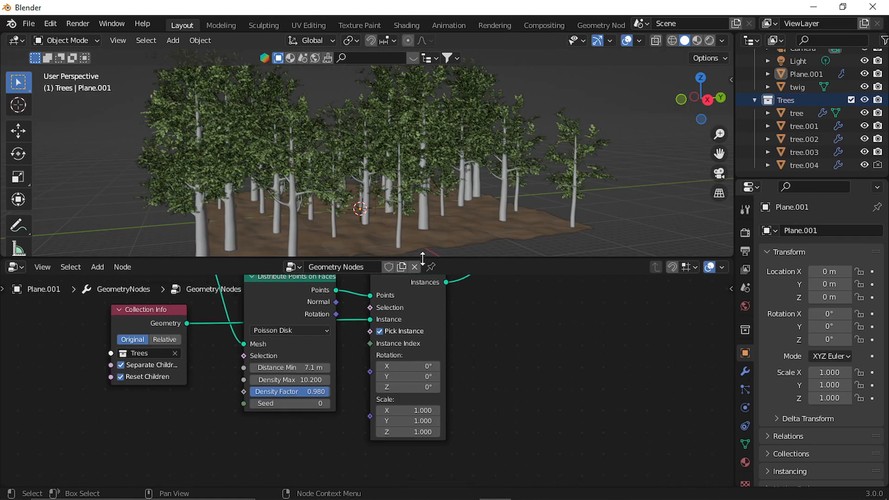
Add a Random Value node below the Distribute Points on Faces node and set its data type to Vector.
key(shift+a)
click(481, 229)
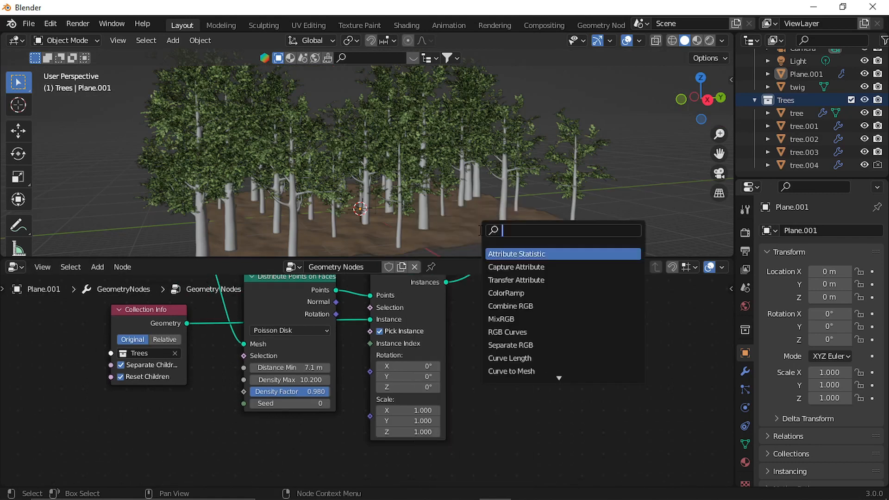
text(ran)
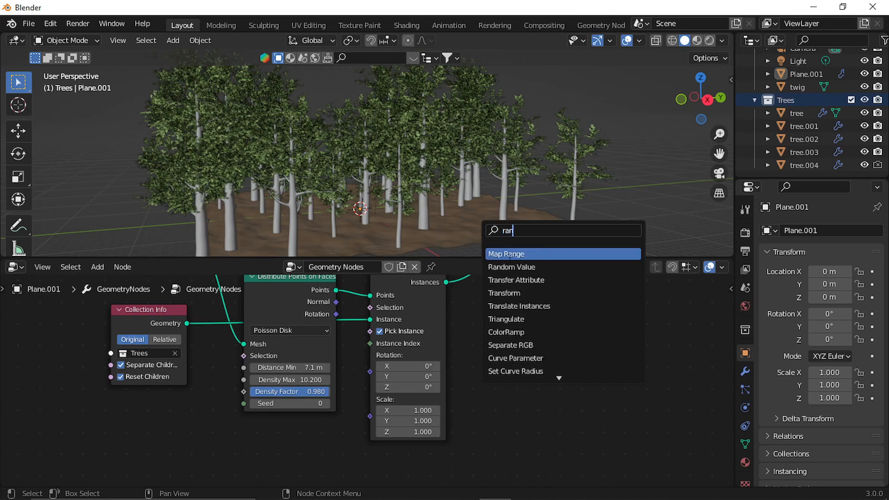
click(511, 267)
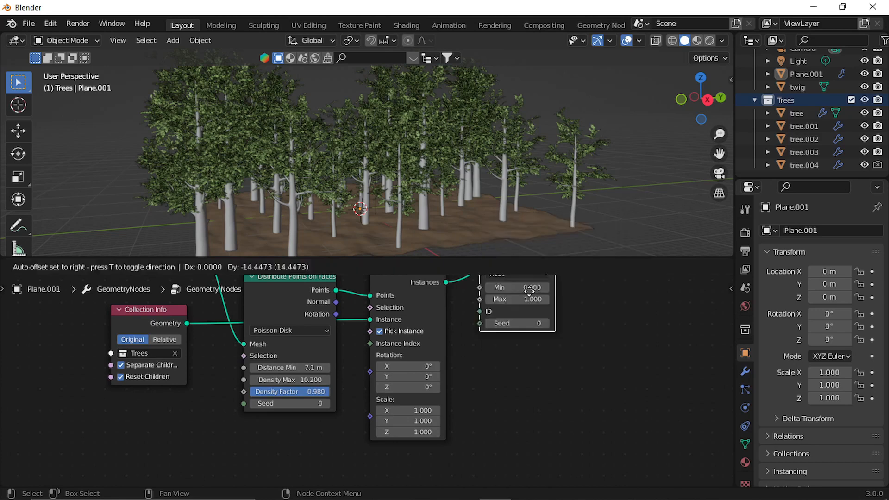
click(280, 454)
click(271, 451)
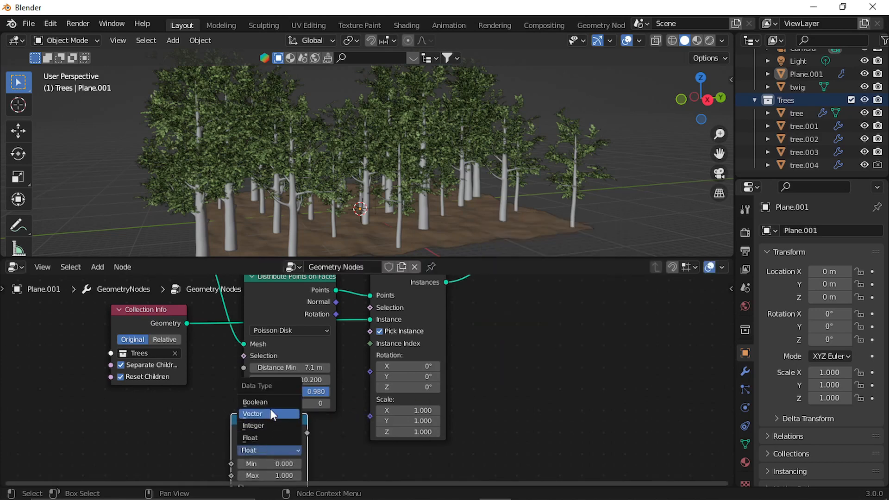
click(270, 412)
Set the Random Value node's Max X and Y to 0 and connect its Value to the Rotation of Instance on Points.
middle_drag(358, 450, 363, 376)
scroll(350, 376, down, 2)
scroll(349, 377, up, 4)
middle_drag(357, 425, 353, 407)
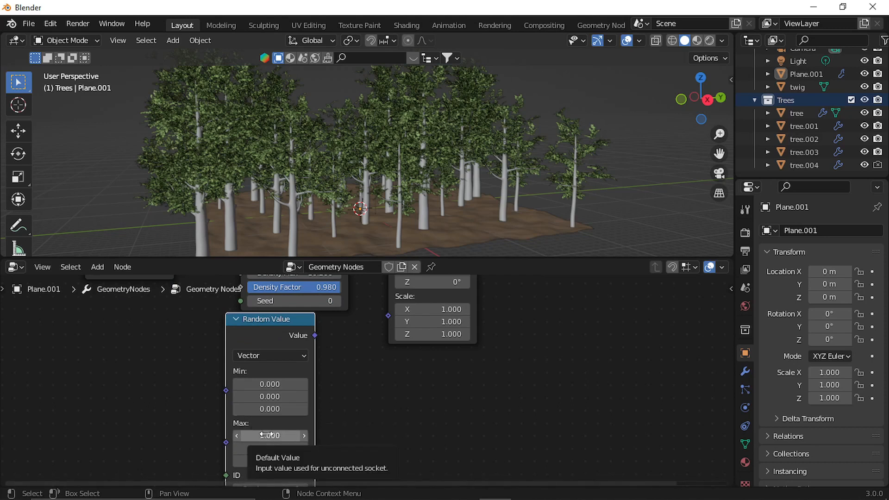
click(268, 435)
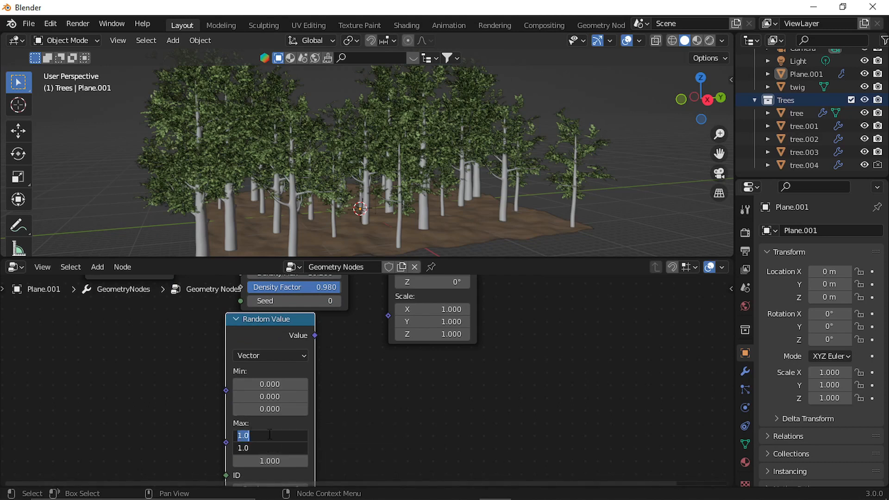
text(0)
key(Return)
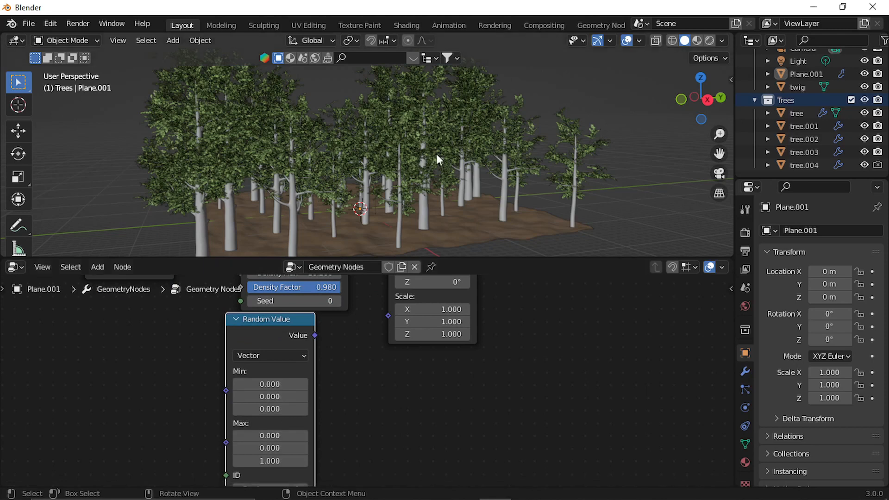
middle_drag(342, 408, 340, 432)
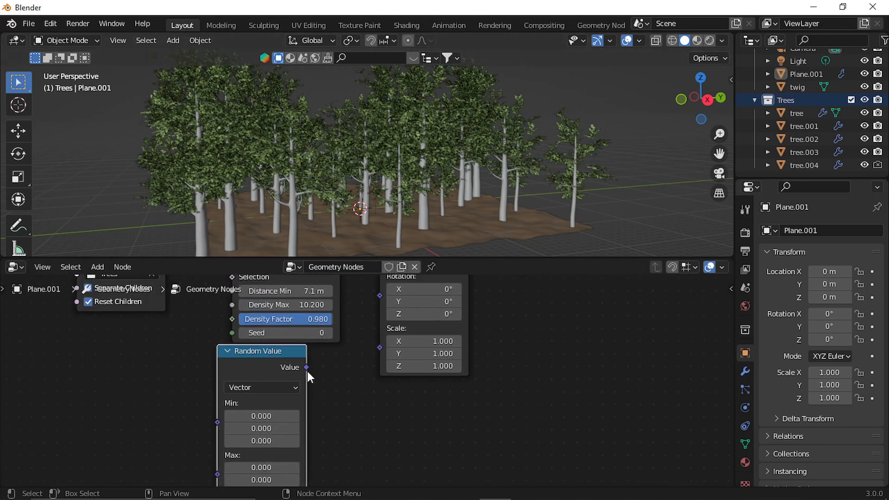
drag(306, 368, 380, 303)
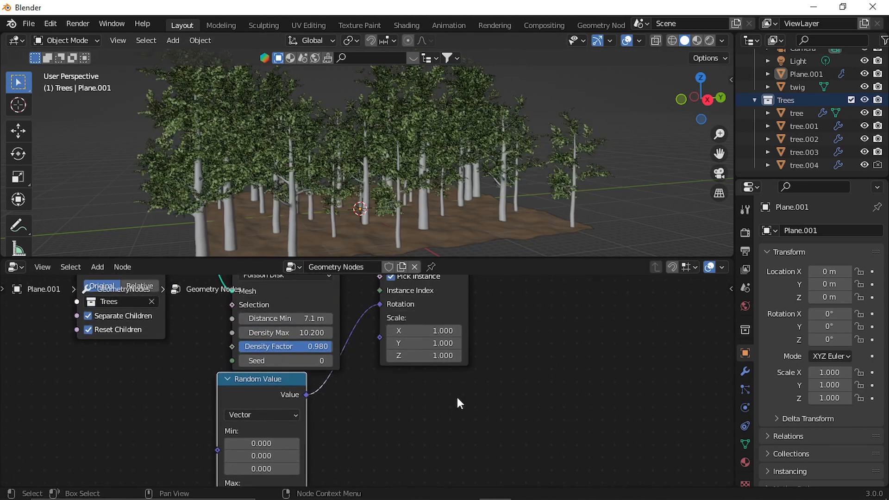
Adjust the Z component of the Random Value node's Max to vary the trees' rotation about the vertical axis.
middle_drag(457, 397, 472, 307)
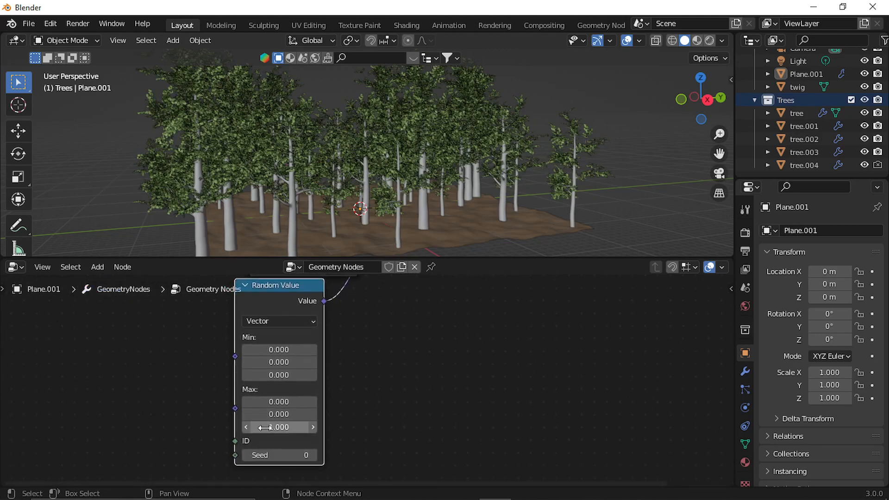
drag(264, 426, 312, 427)
drag(312, 427, 311, 427)
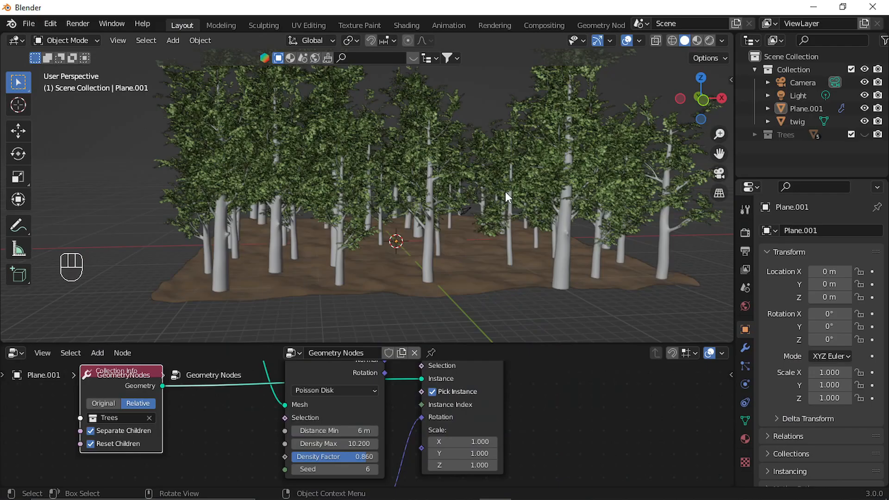
Frame a low view among the tree trunks and align the camera to it.
middle_drag(491, 182, 453, 202)
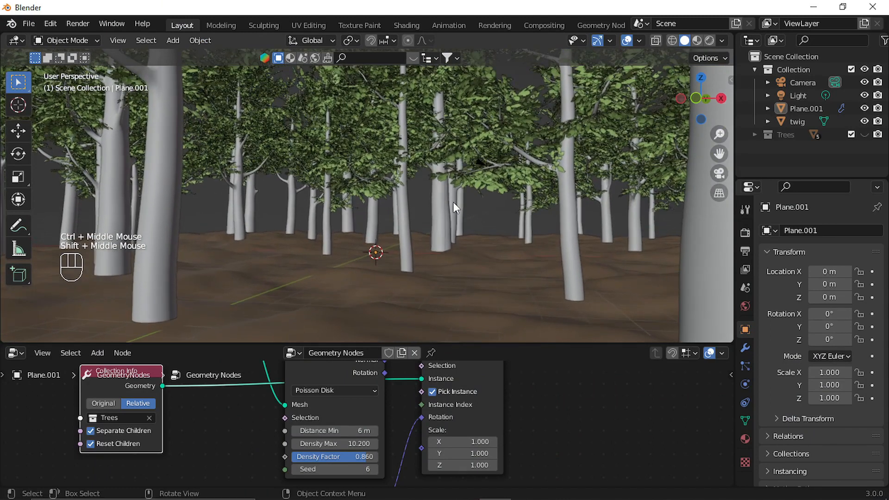
key(ctrl+alt+KP_0)
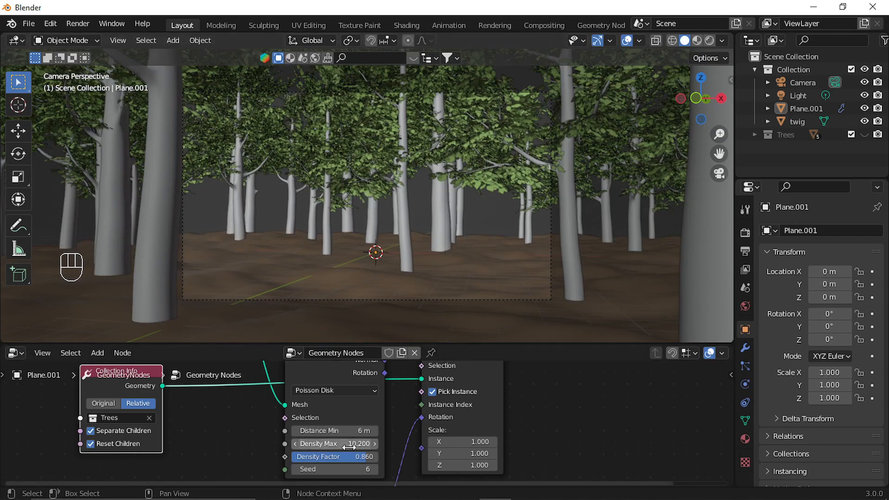
Step the tree distribution's Seed upward through 16 to try different tree layouts in the camera view.
middle_drag(363, 442, 358, 471)
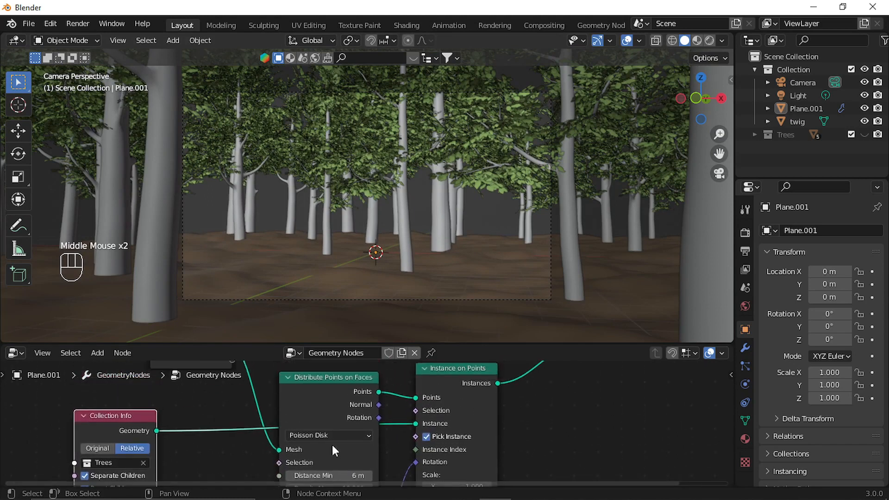
drag(444, 345, 445, 311)
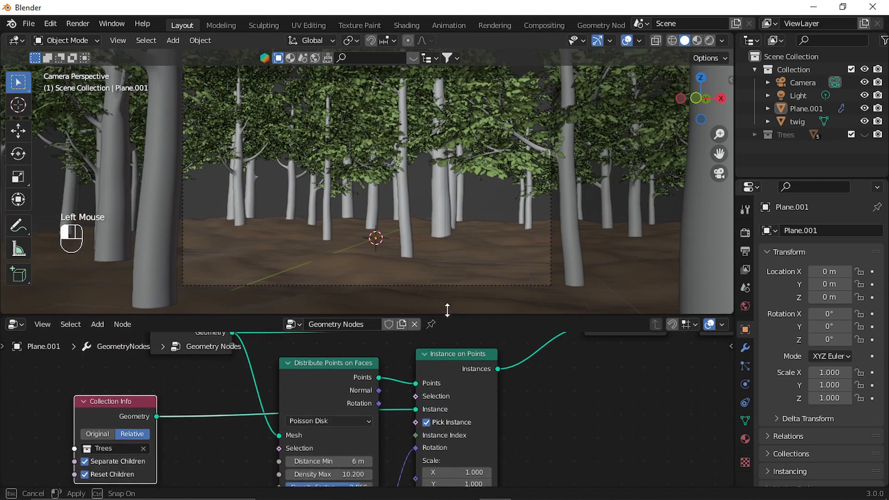
scroll(372, 407, up, 1)
middle_drag(373, 407, 373, 337)
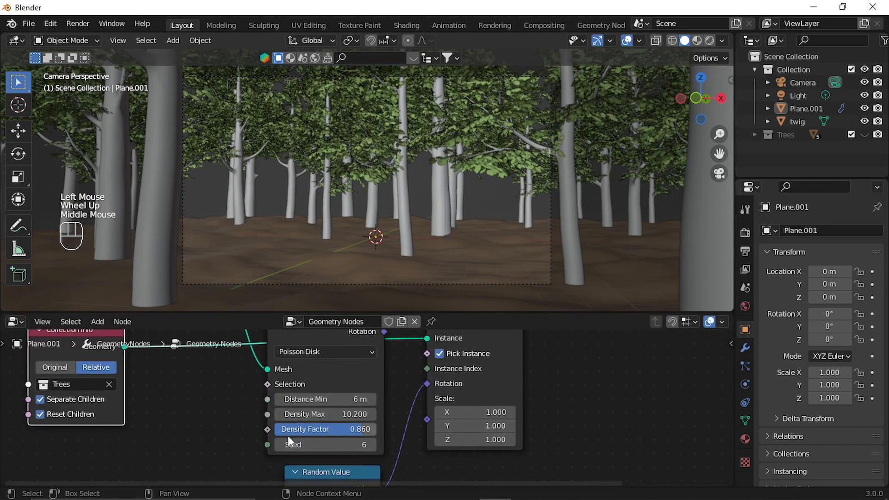
click(371, 443)
click(371, 444)
click(370, 443)
click(371, 444)
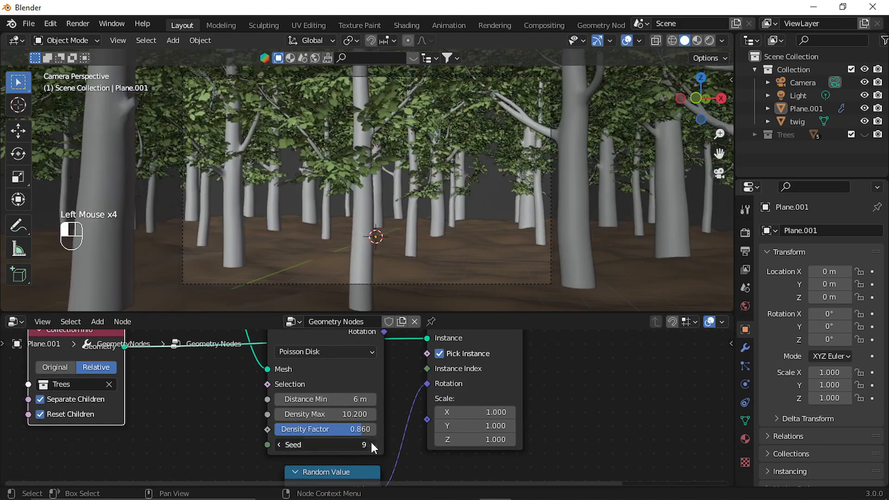
click(371, 445)
click(371, 444)
click(371, 444)
click(371, 445)
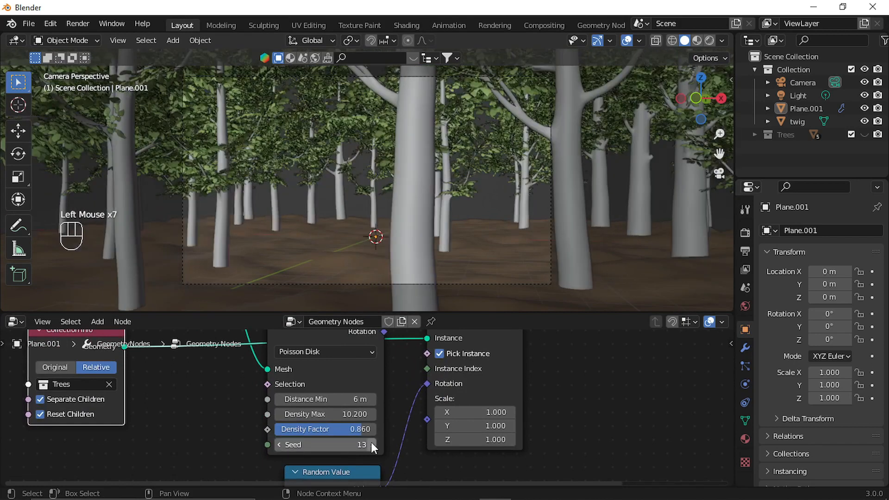
click(371, 444)
click(371, 444)
click(370, 444)
click(371, 444)
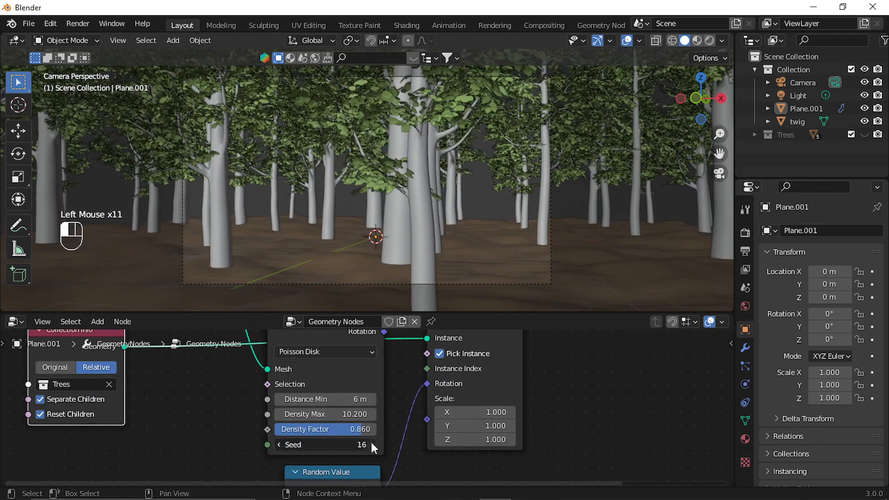
click(371, 444)
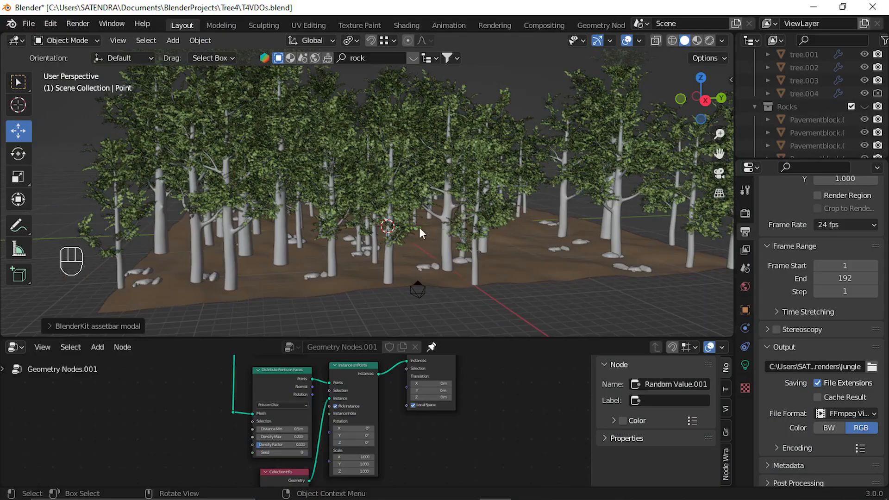
Inspect the rocks scattered on the ground and search the BlenderKit models for "rock".
middle_drag(418, 227, 426, 176)
scroll(396, 242, up, 3)
click(728, 80)
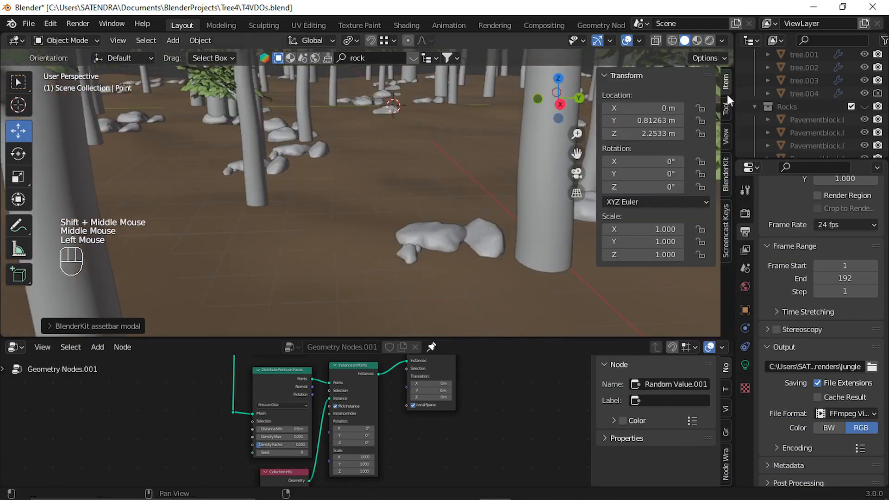
click(726, 179)
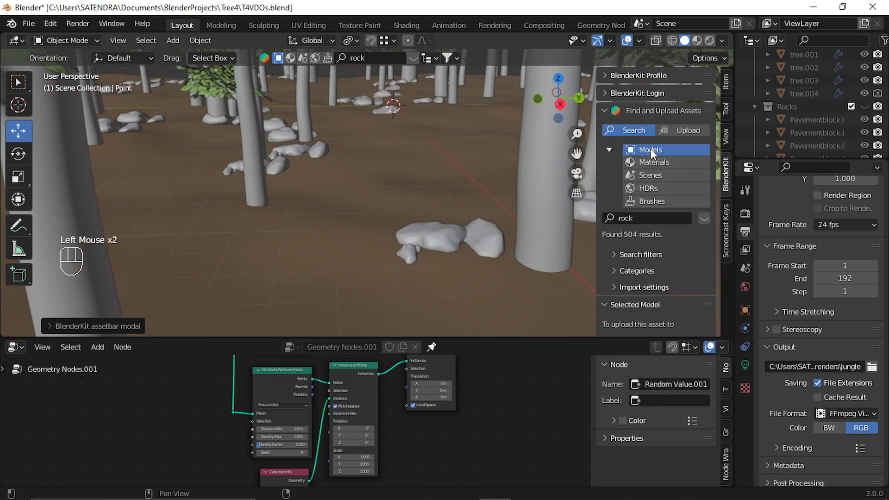
click(646, 217)
key(Return)
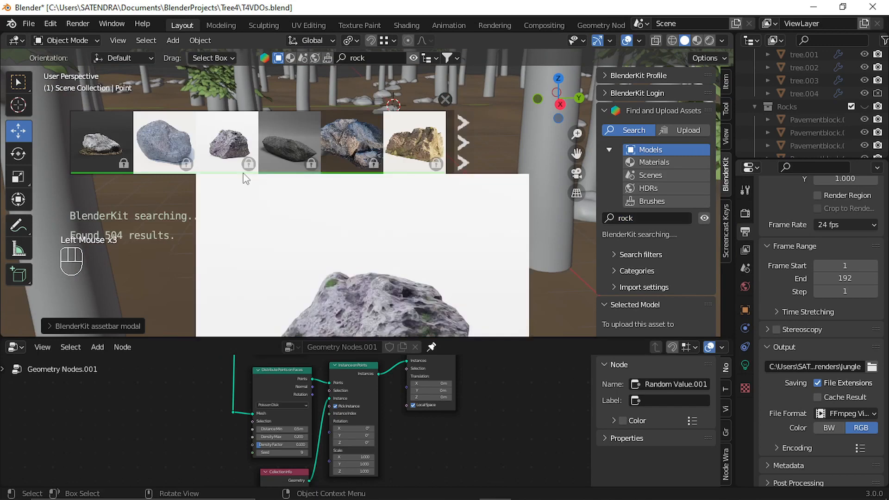
Page through the rock model results and close the asset bar.
click(463, 146)
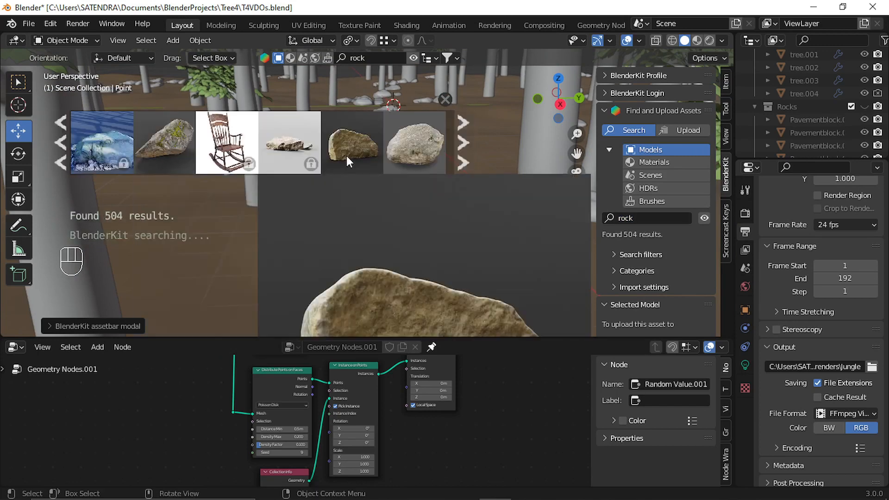
click(461, 151)
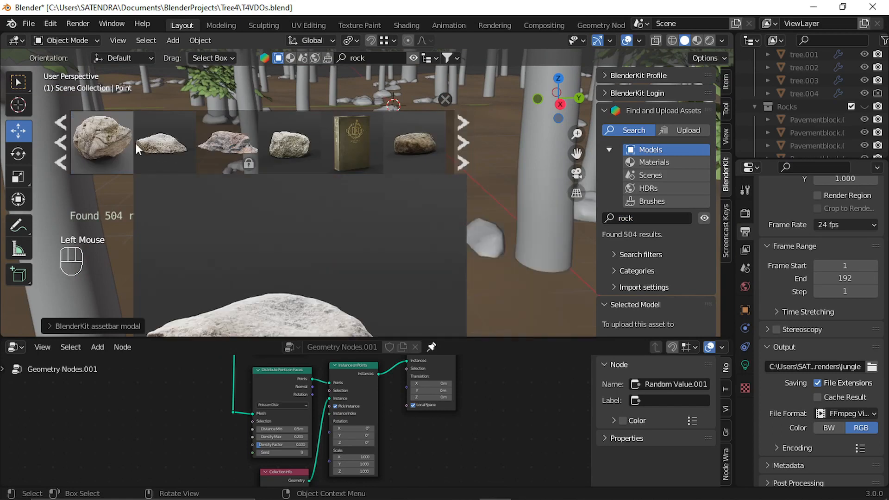
double_click(446, 100)
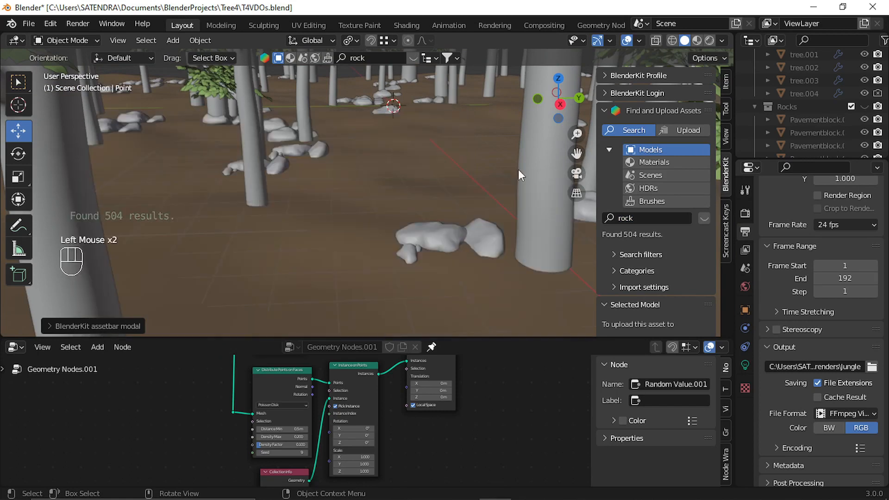
Unhide the Rocks collection in the viewport and look through its pavement block objects.
click(862, 105)
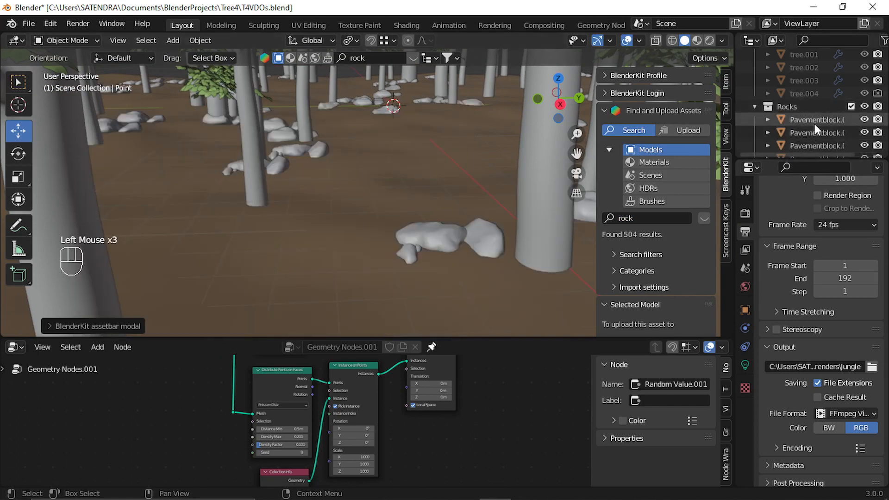
scroll(813, 113, down, 4)
scroll(810, 107, up, 3)
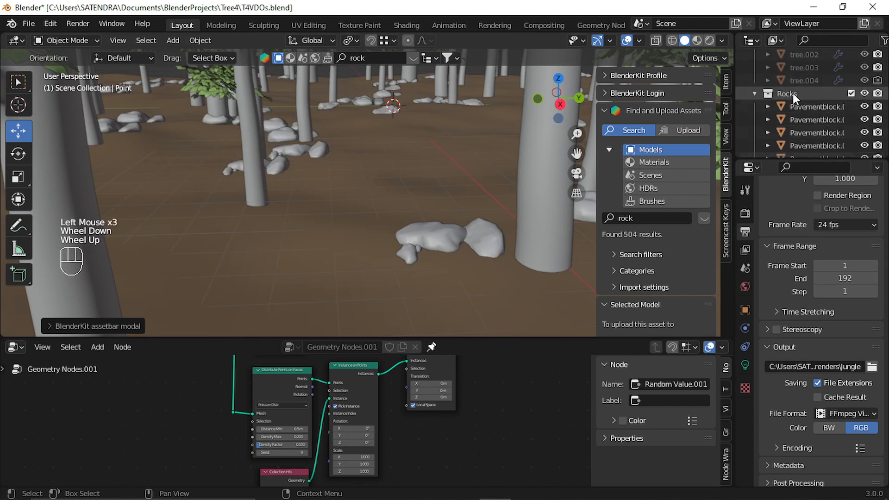
Enlarge the node editor and examine the rock scattering nodes, from Distribute Points on Faces to Instance on Points.
drag(468, 338, 468, 279)
scroll(348, 363, up, 3)
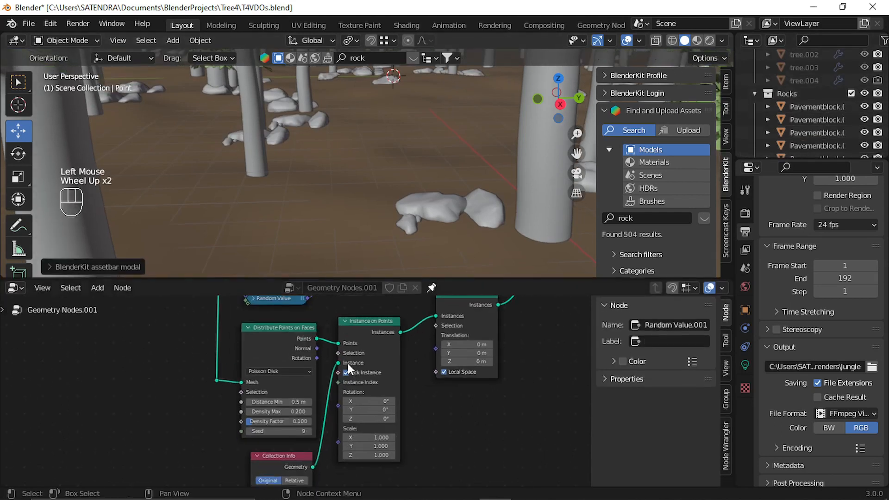
middle_drag(348, 363, 319, 376)
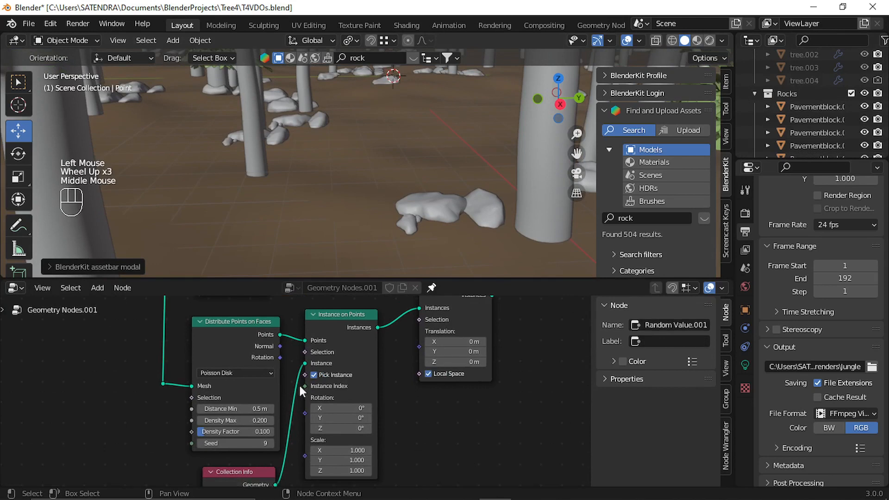
middle_drag(413, 421, 404, 402)
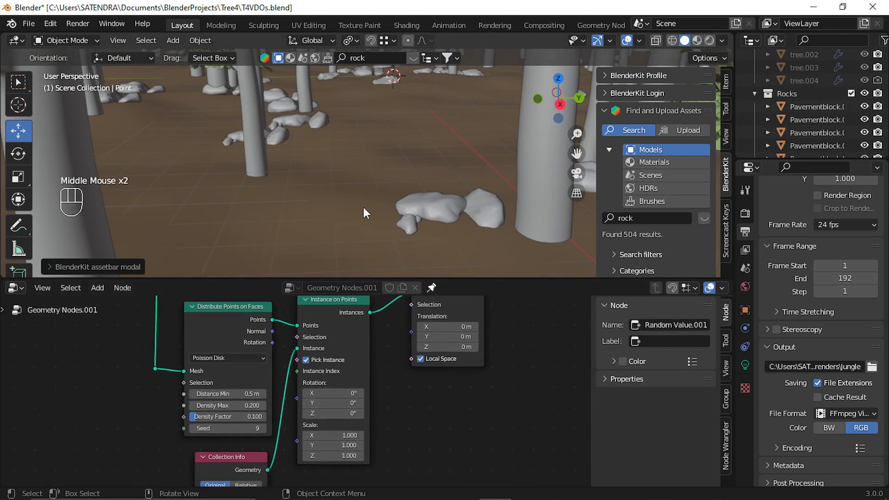
View the scattered rocks and trees through the camera in an enlarged 3D viewport with the sidebar hidden.
middle_drag(363, 205, 388, 178)
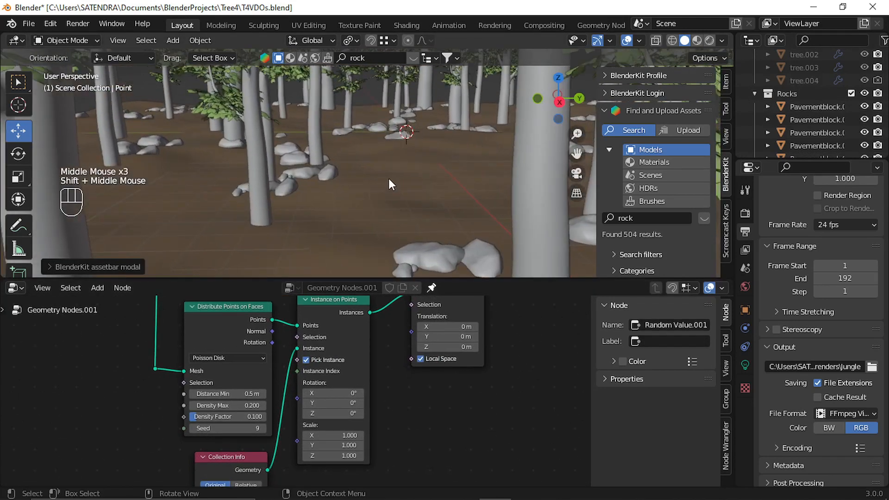
key(KP_0)
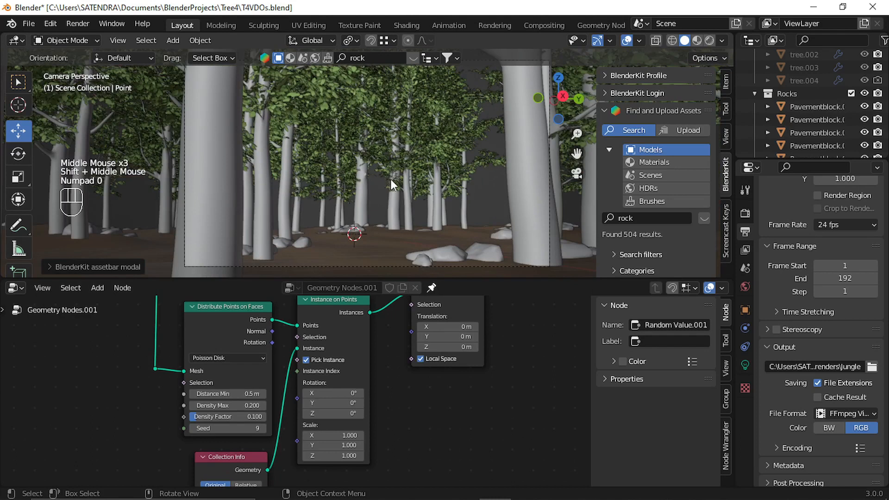
click(506, 277)
drag(505, 280, 499, 396)
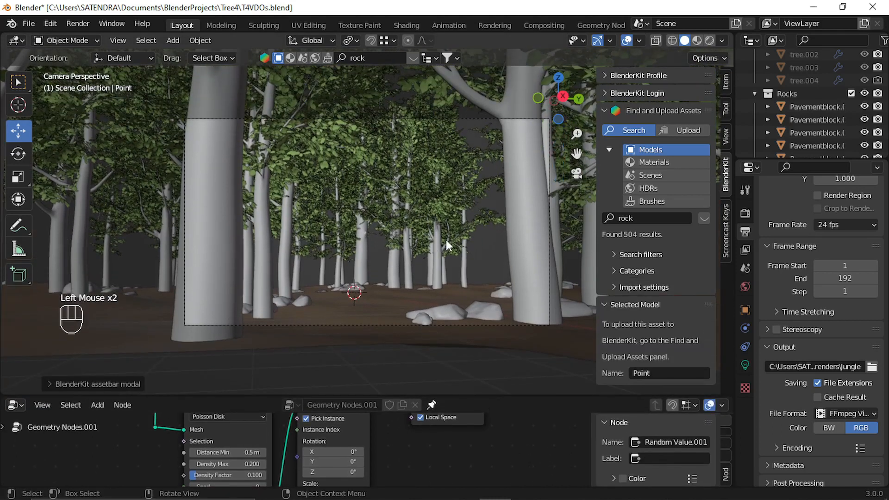
key(n)
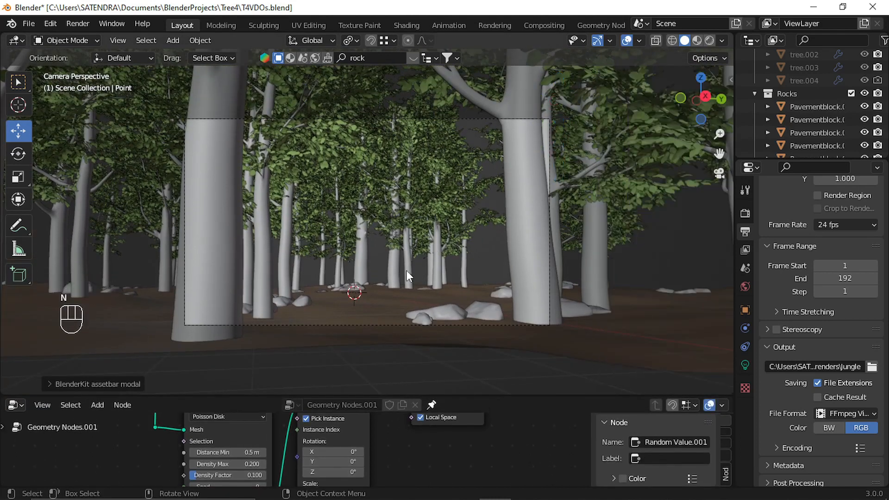
Add a mesh plane at the 3D cursor and rotate it 90 degrees about the global Y axis.
scroll(407, 270, up, 2)
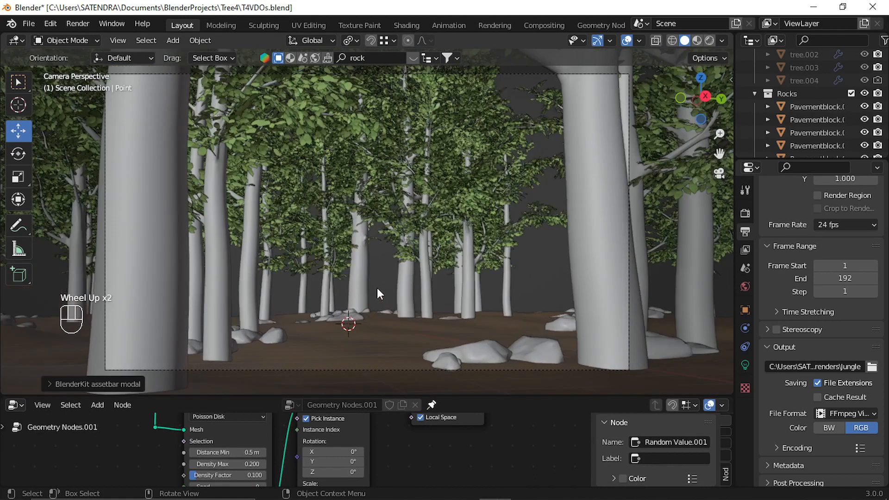
key(shift+a)
mouse_move(376, 234)
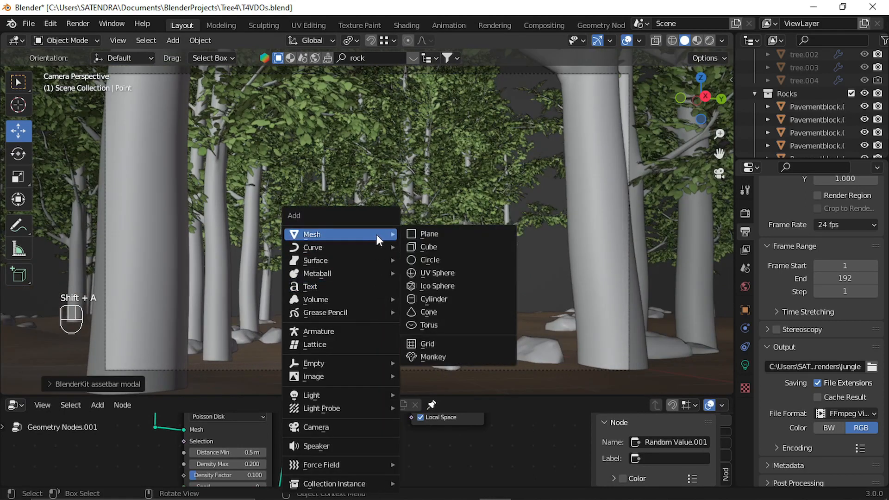
click(471, 235)
key(r)
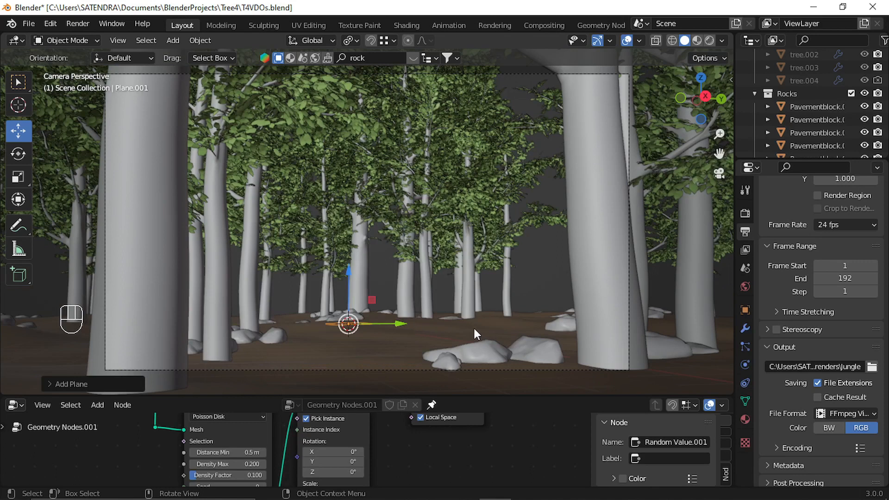
key(x)
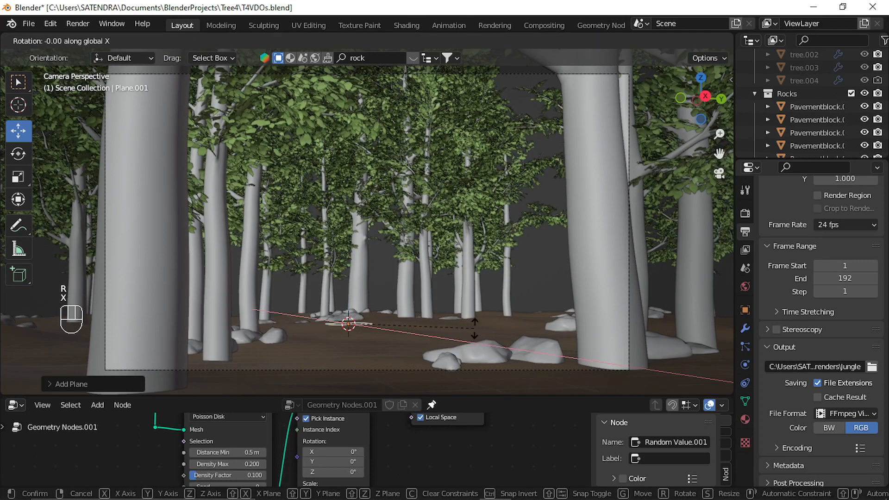
key(y)
key(ctrl)
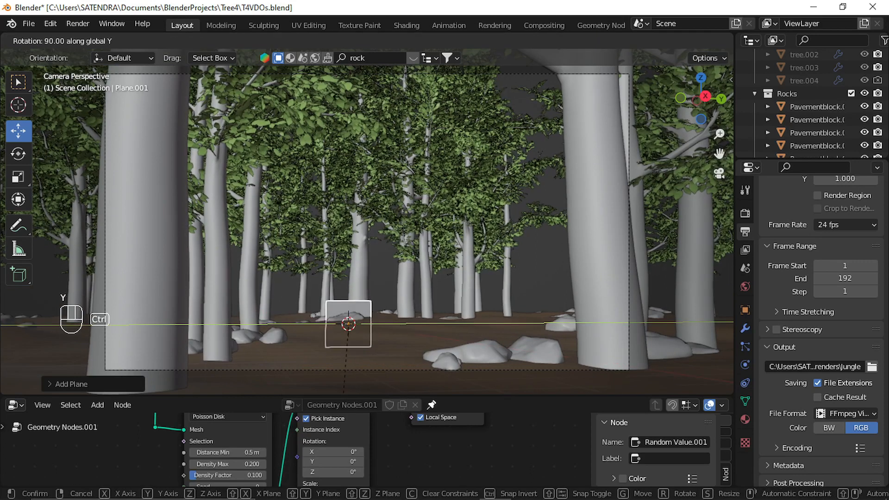
ctrl+click(343, 96)
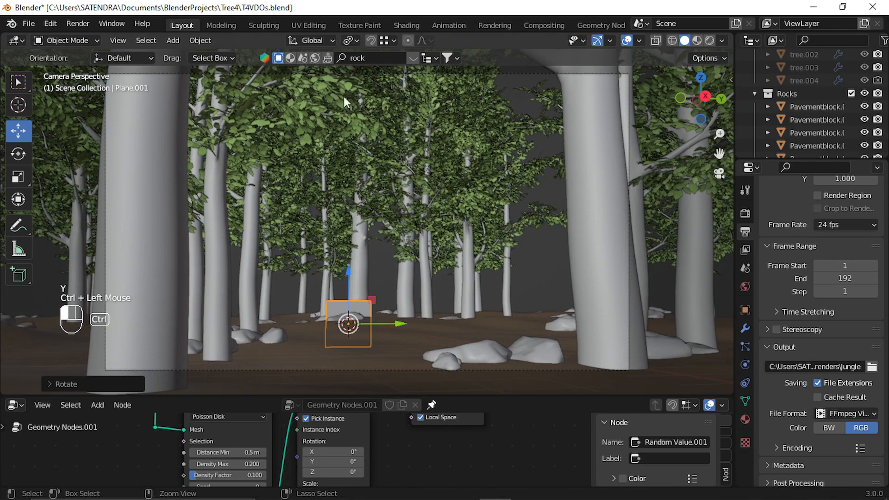
Raise the plane about 1.67 m along Z and stretch it by about 1.51 along Z into a door shape.
key(g)
middle_click(388, 254)
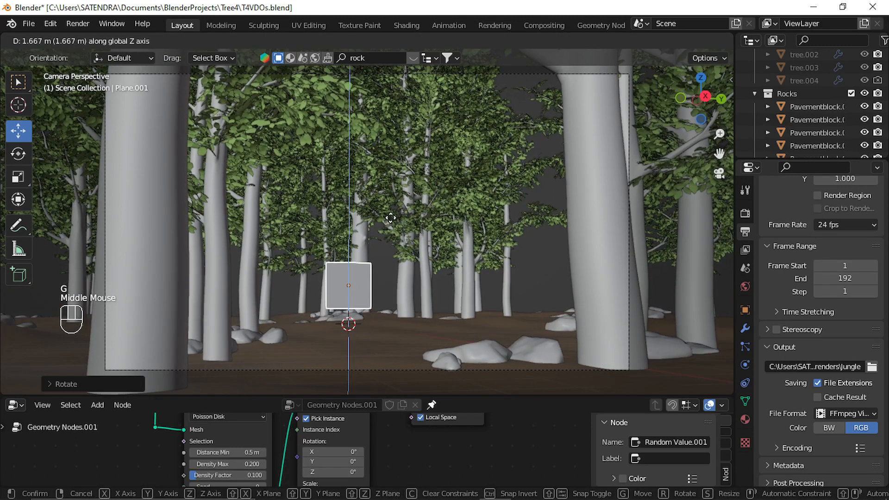
click(424, 271)
key(s)
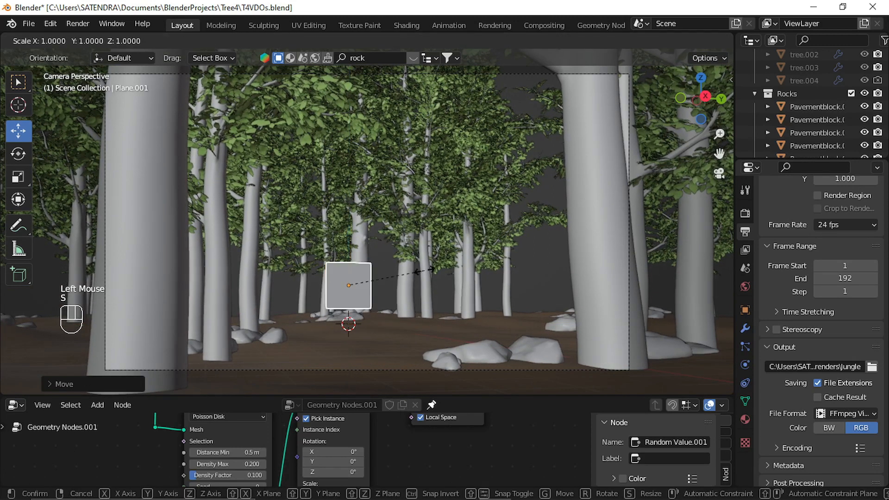
key(z)
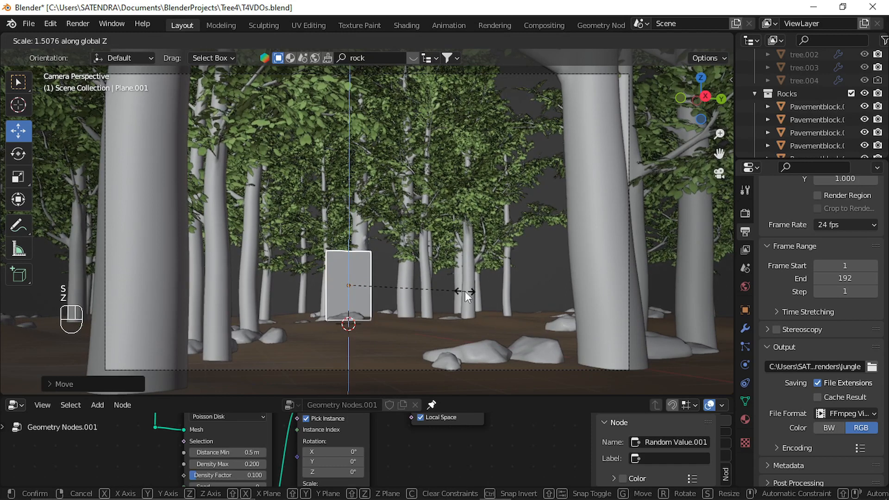
click(465, 291)
Enlarge the door plane uniformly by about 1.15, shift it about 0.85 m along Y, and nudge it slightly upward.
key(s)
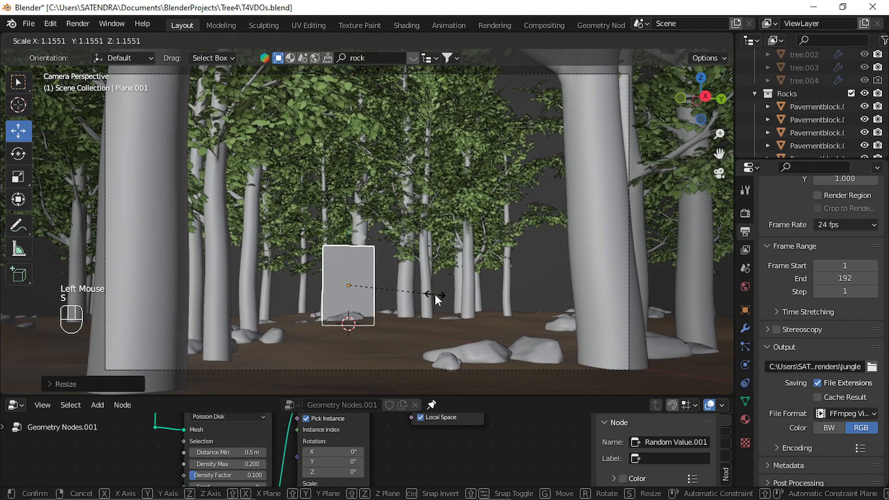
click(418, 302)
key(g)
middle_click(421, 301)
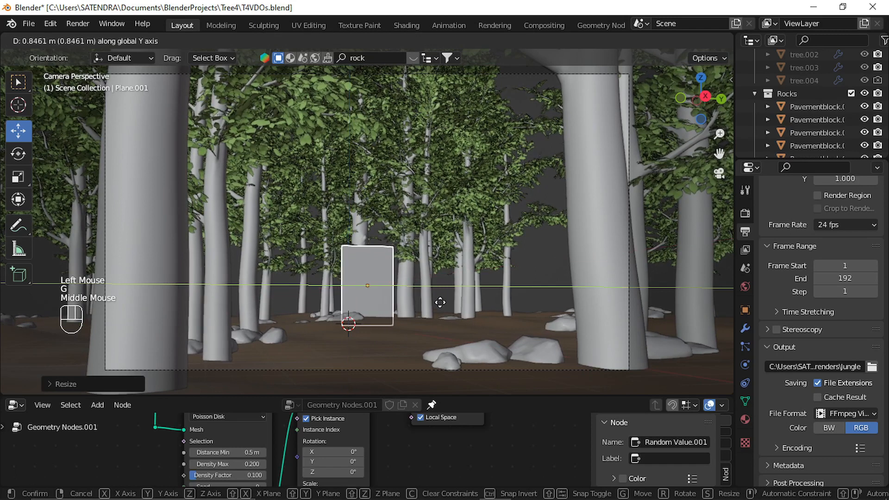
click(438, 301)
drag(370, 232, 370, 226)
click(532, 272)
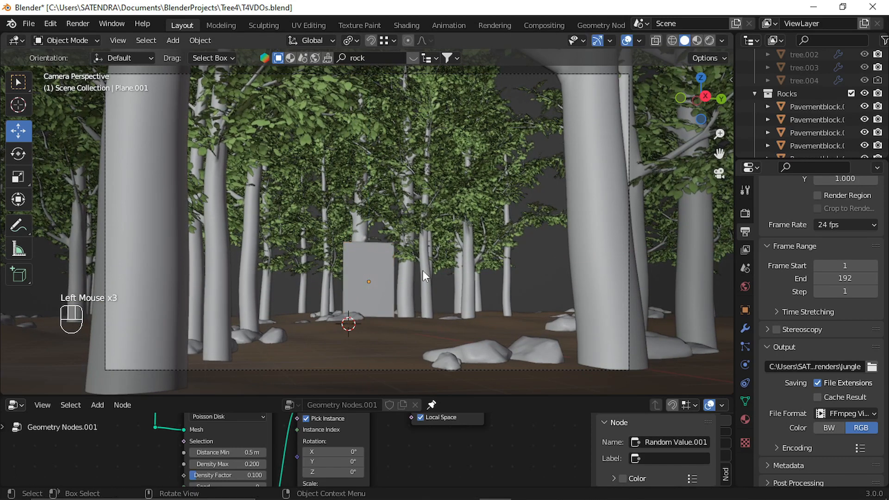
Isolate the door plane by hiding all other objects in the viewport.
click(382, 295)
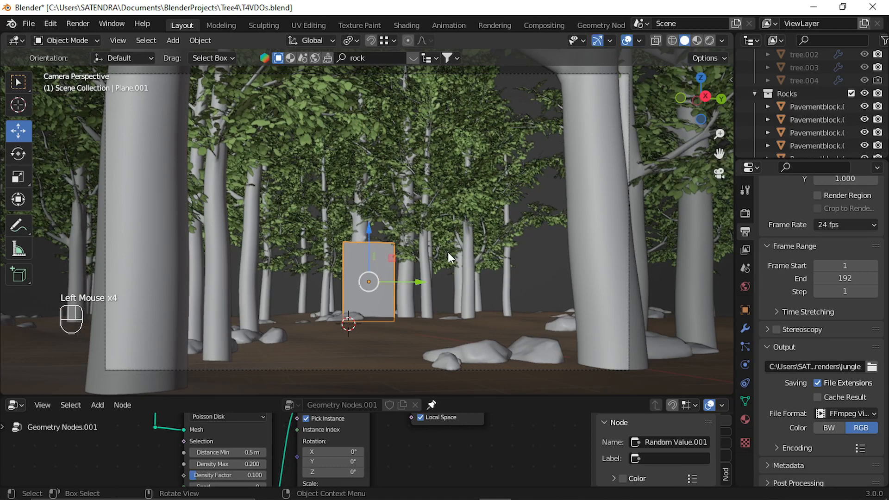
key(shift+h)
middle_drag(447, 255, 455, 257)
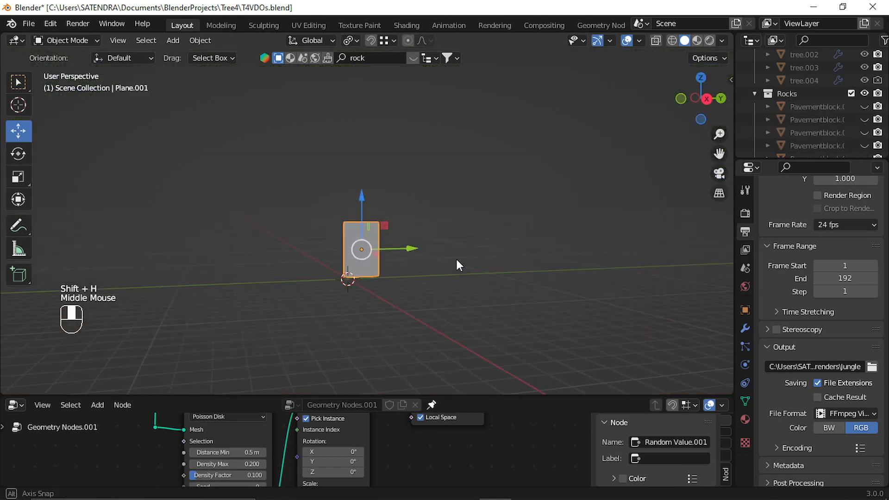
scroll(365, 247, up, 1)
scroll(364, 247, down, 1)
scroll(365, 247, up, 1)
scroll(365, 247, up, 2)
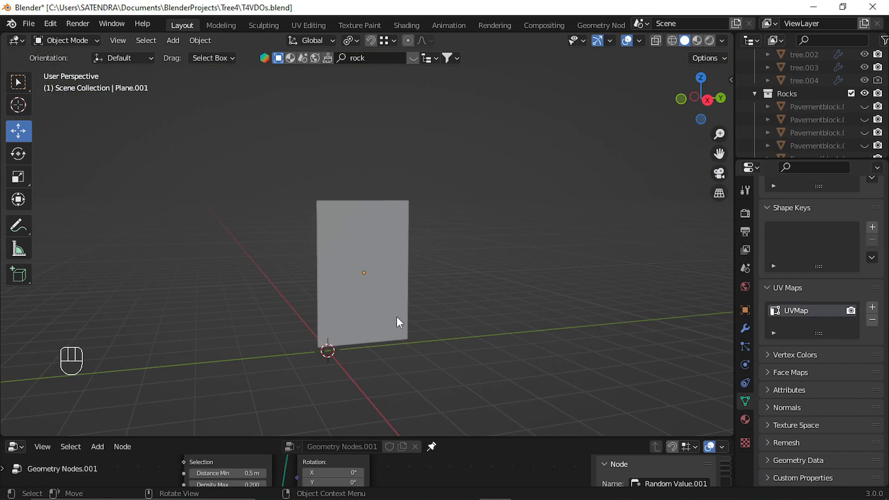
Convert the upright door plane from a mesh to a curve outline.
click(378, 267)
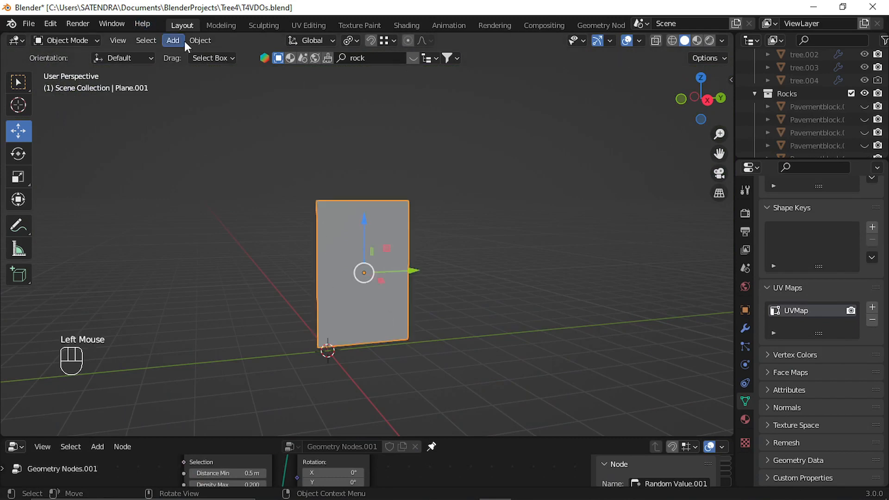
click(198, 40)
mouse_move(296, 396)
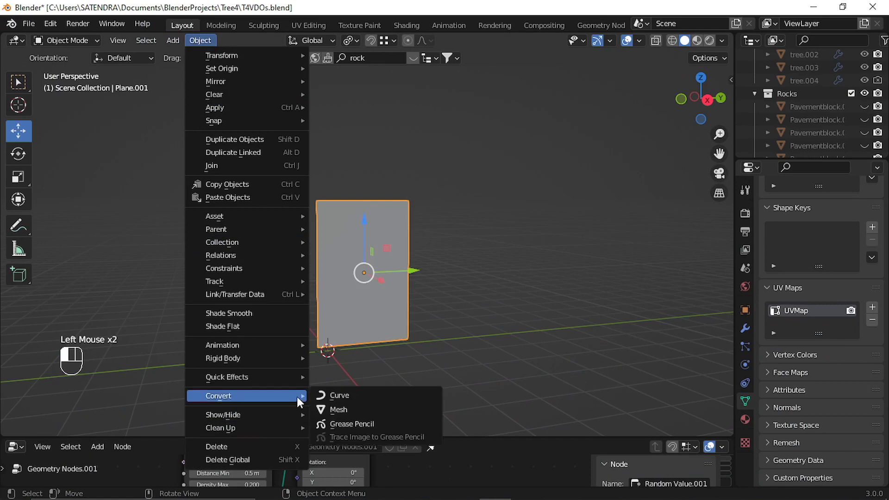
click(377, 397)
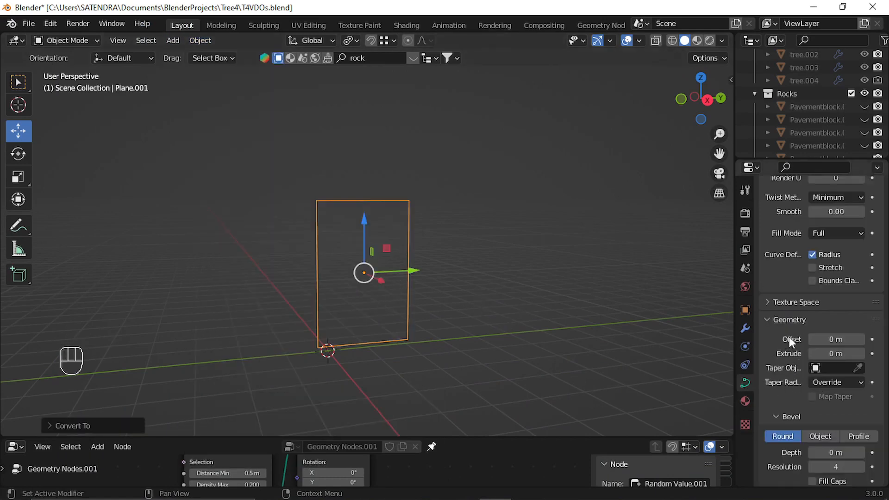
Give the door curve a round bevel with a depth of 0.08 m and a resolution of 8.
scroll(808, 379, down, 2)
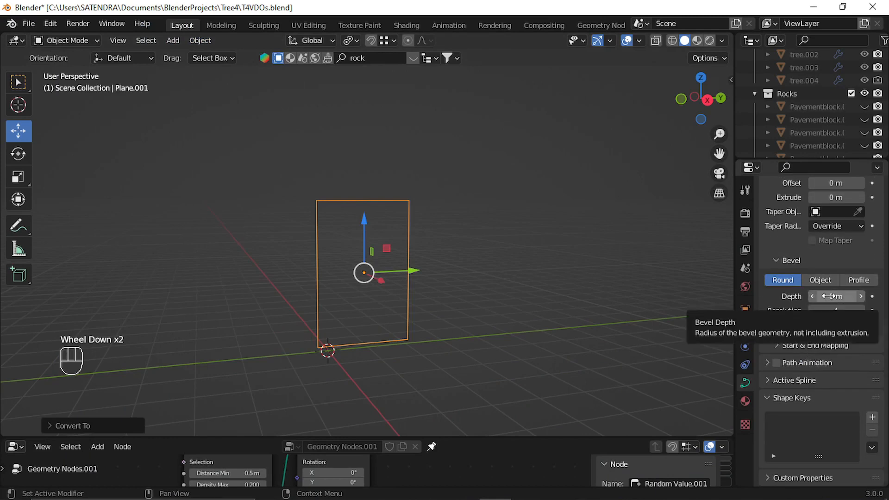
shift+drag(839, 296, 873, 297)
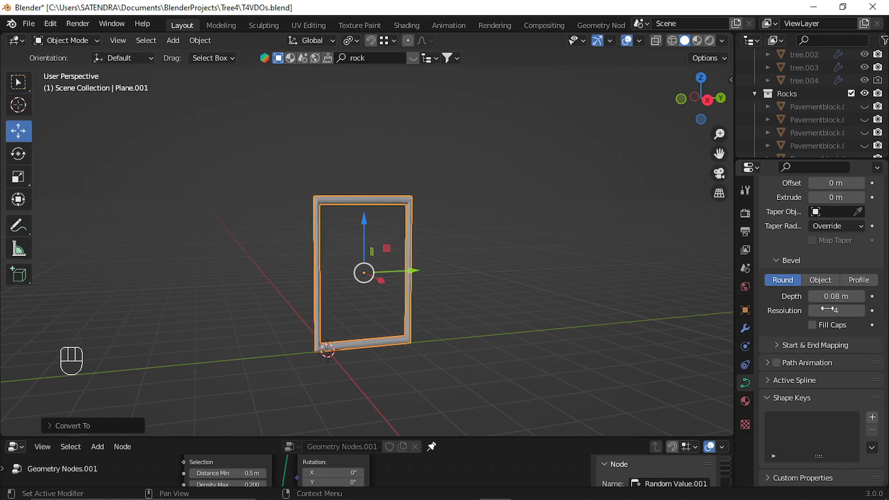
click(861, 310)
click(861, 310)
click(861, 311)
click(861, 310)
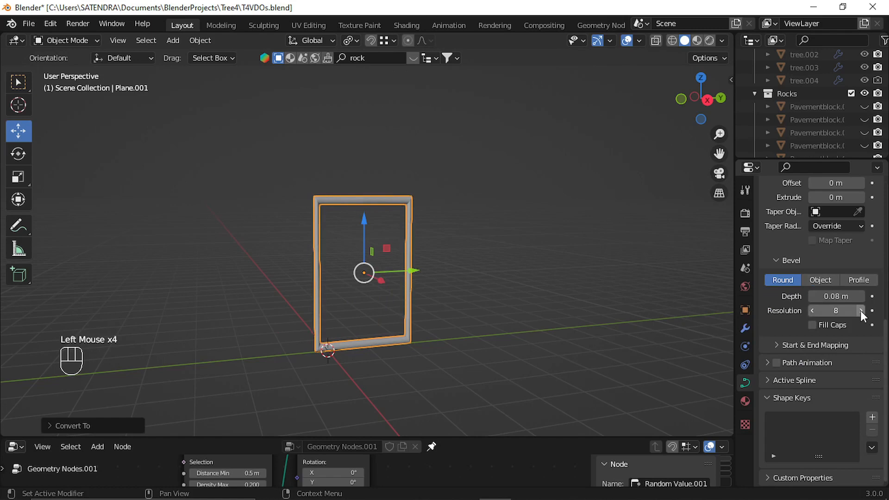
Apply smooth shading to the beveled door frame and check it from another angle.
click(374, 215)
click(364, 204)
right_click(363, 200)
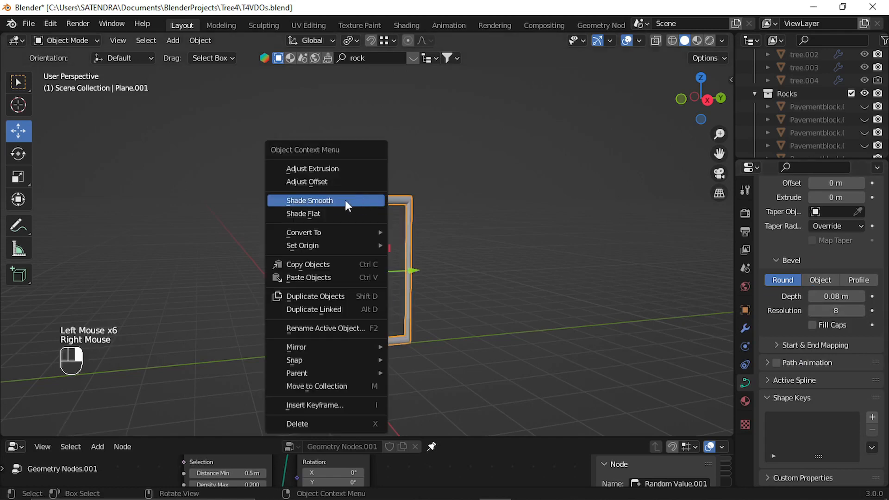
click(345, 200)
click(470, 274)
scroll(399, 291, down, 1)
mouse_move(401, 292)
middle_down()
mouse_move(359, 293)
mouse_move(424, 287)
mouse_move(412, 297)
mouse_move(390, 294)
middle_up()
scroll(386, 297, up, 2)
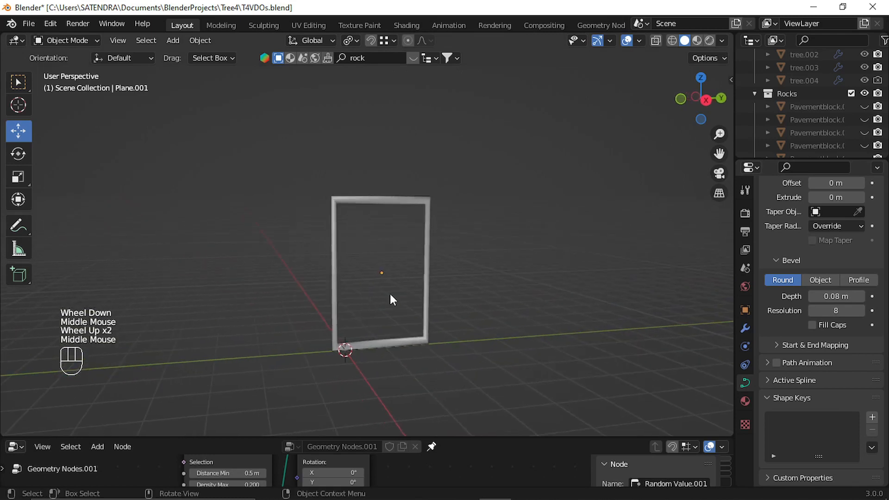
Create a new material on the door frame and set its surface shader to Emission.
click(428, 280)
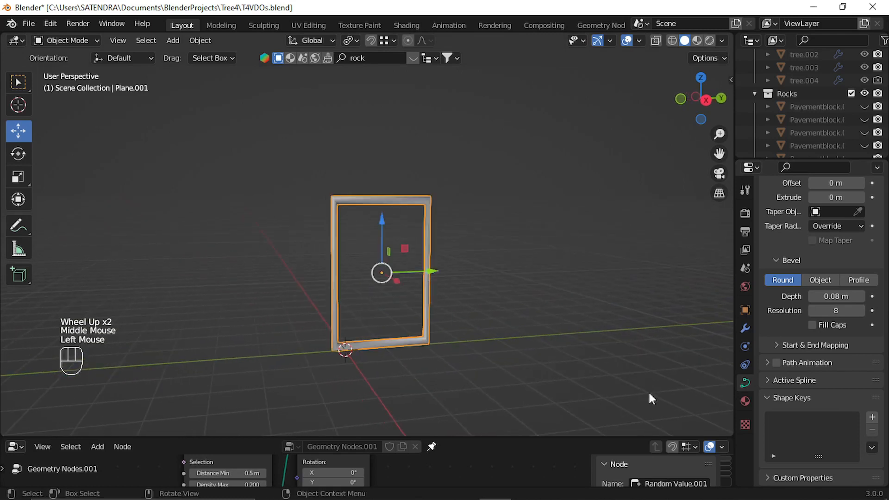
click(745, 401)
click(804, 268)
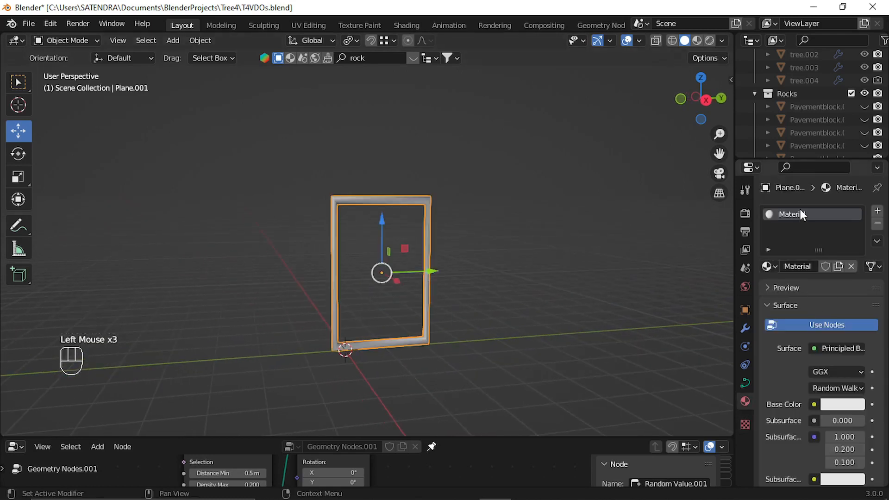
click(827, 352)
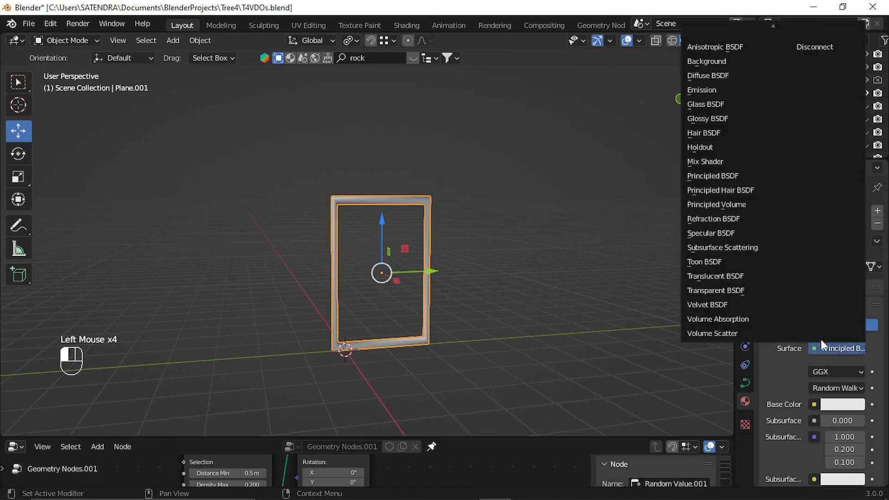
key(e)
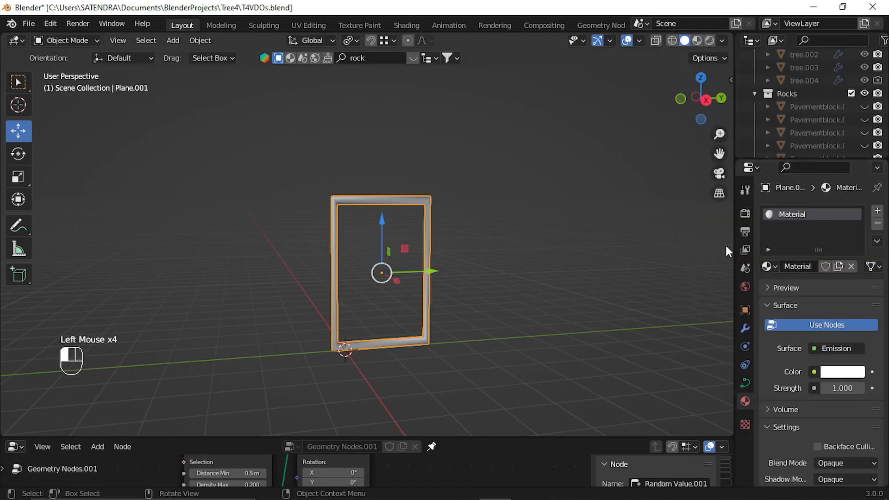
Set the door frame's emission color to light blue and its strength to 10.
click(823, 375)
drag(799, 208, 805, 196)
click(842, 388)
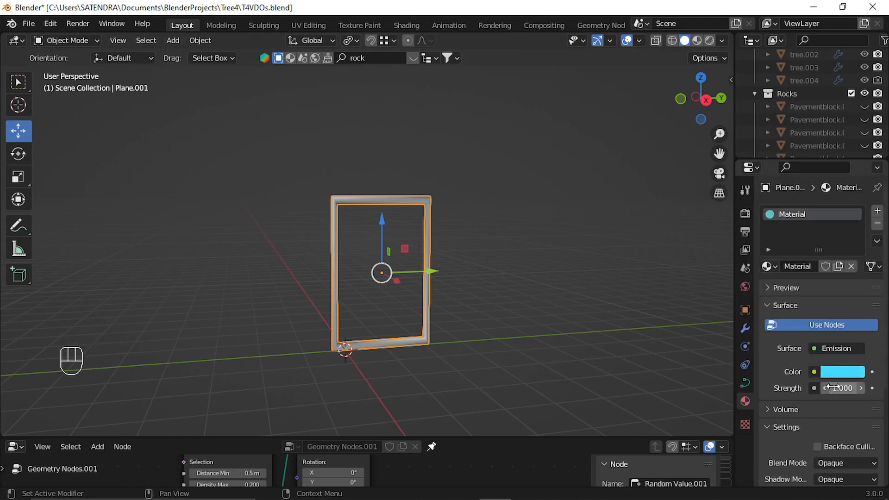
text(10)
key(Return)
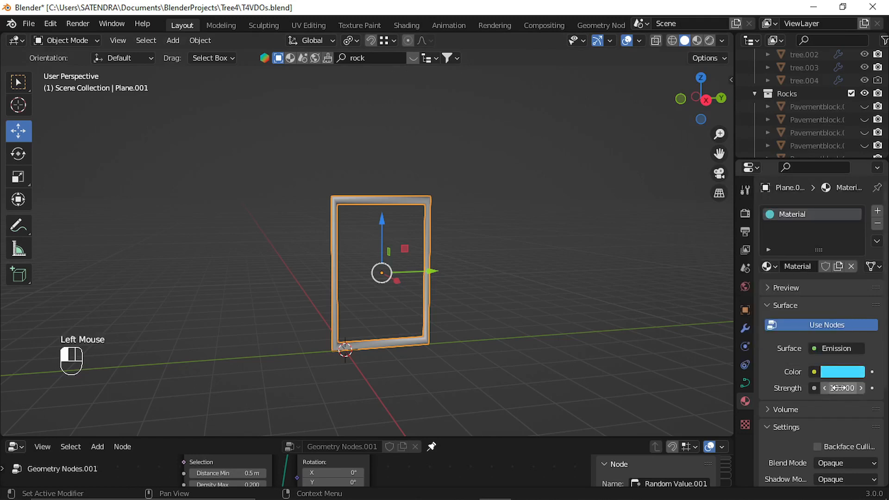
click(502, 299)
scroll(446, 282, down, 1)
middle_drag(445, 283, 448, 280)
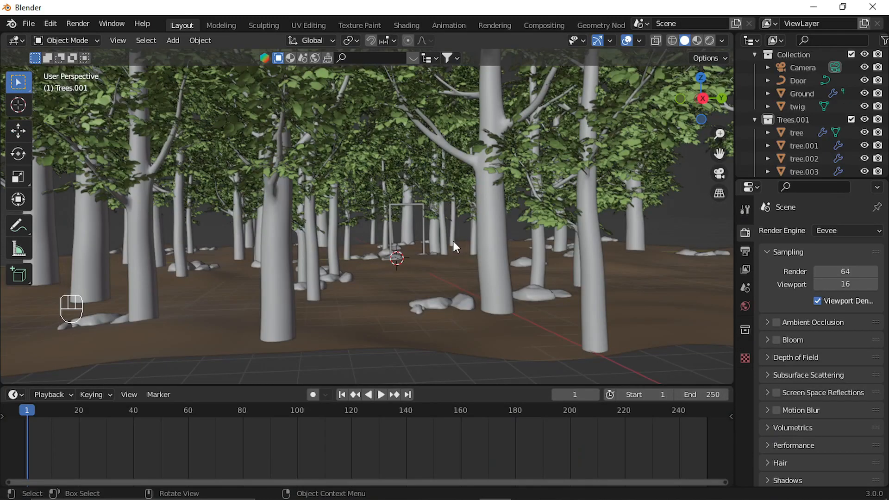
Switch the viewport to rendered shading and frame the glowing door among the trees.
middle_drag(429, 246, 425, 246)
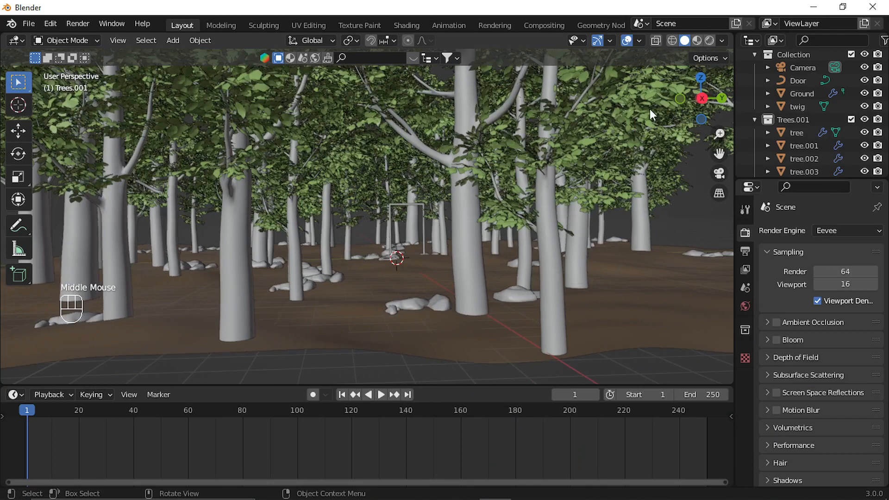
click(709, 38)
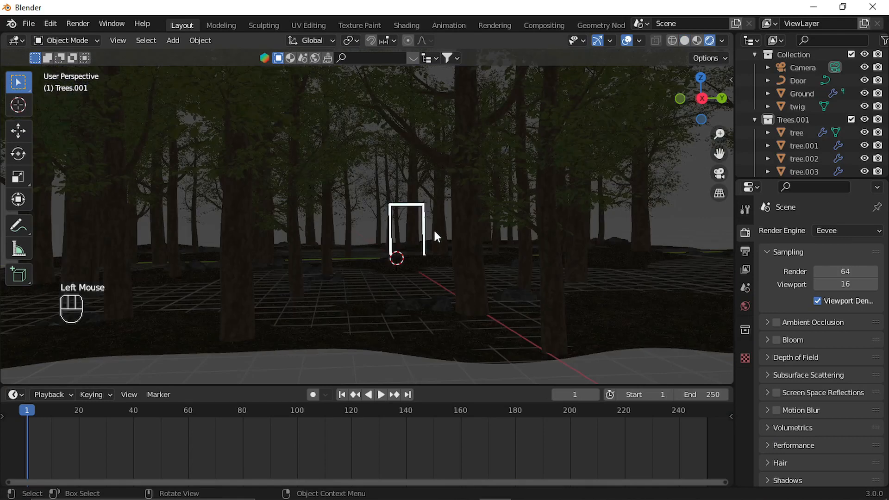
middle_drag(433, 232, 411, 234)
scroll(399, 246, up, 2)
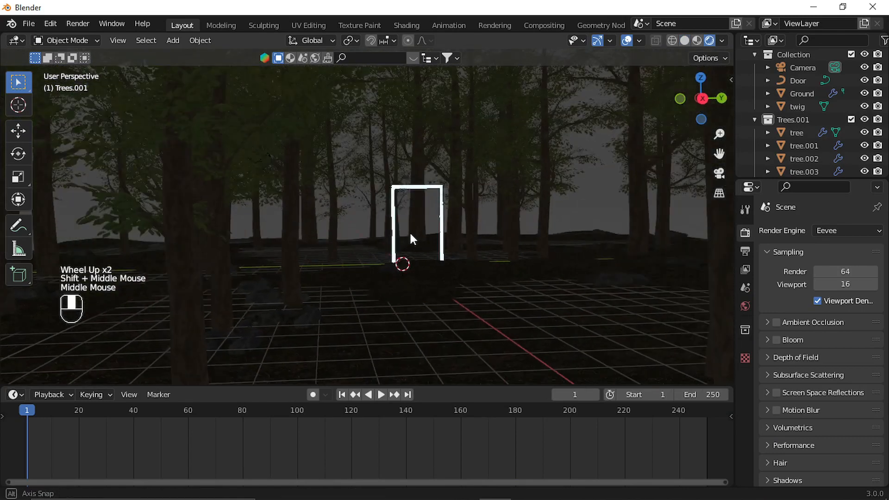
Add a point light at the 3D cursor near the foot of the door frame.
click(582, 216)
key(shift+a)
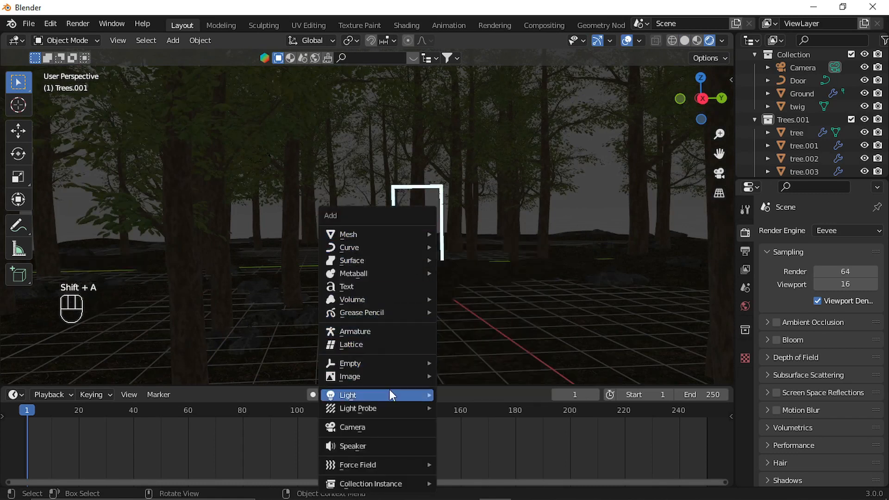
mouse_move(389, 394)
click(478, 396)
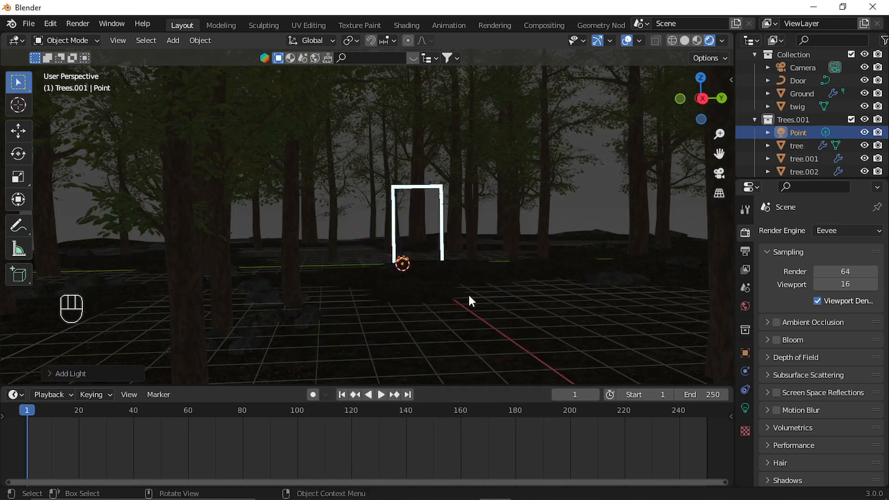
Move the point light up from the ground into the middle of the door frame opening.
key(g)
middle_drag(468, 294, 469, 262)
click(468, 259)
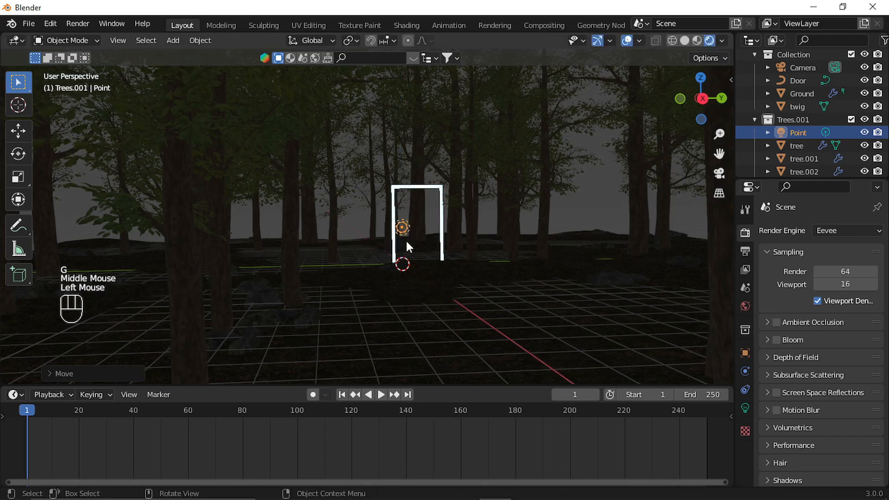
scroll(416, 244, up, 2)
shift+middle_drag(416, 245, 291, 257)
middle_drag(330, 287, 337, 246)
key(g)
click(359, 268)
key(g)
click(419, 267)
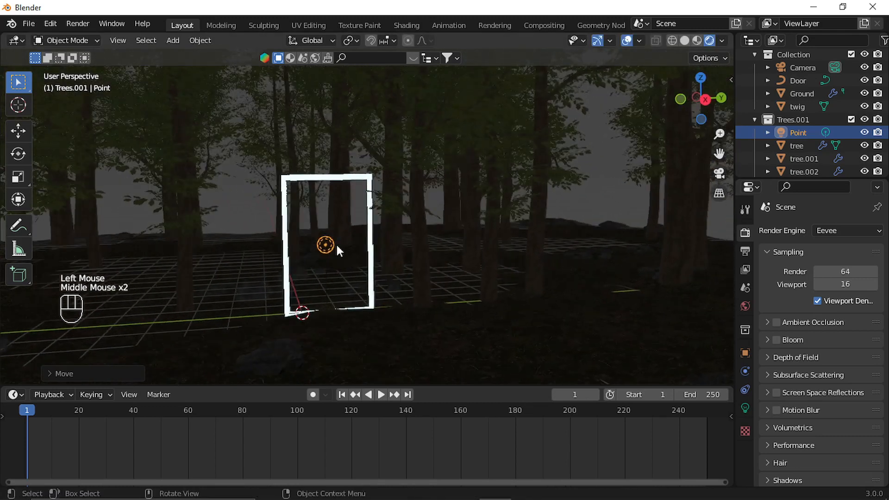
Copy the door material's emission color and paste it as the point light's color.
click(373, 255)
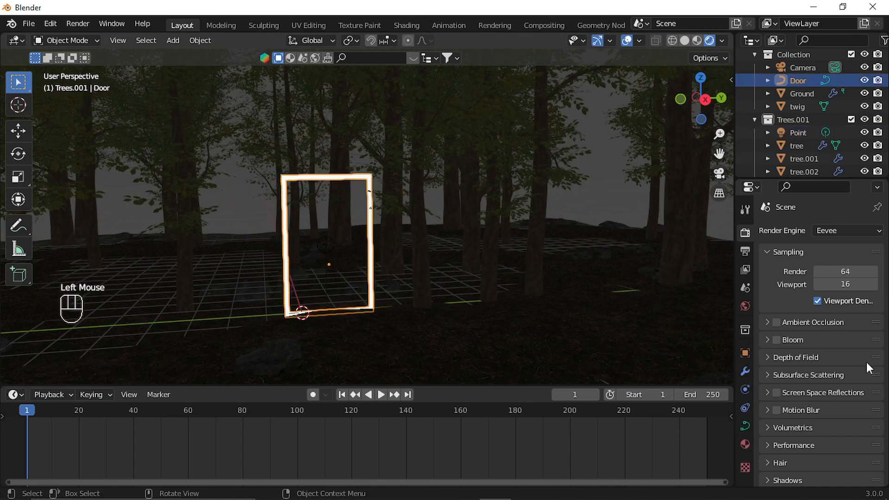
click(744, 443)
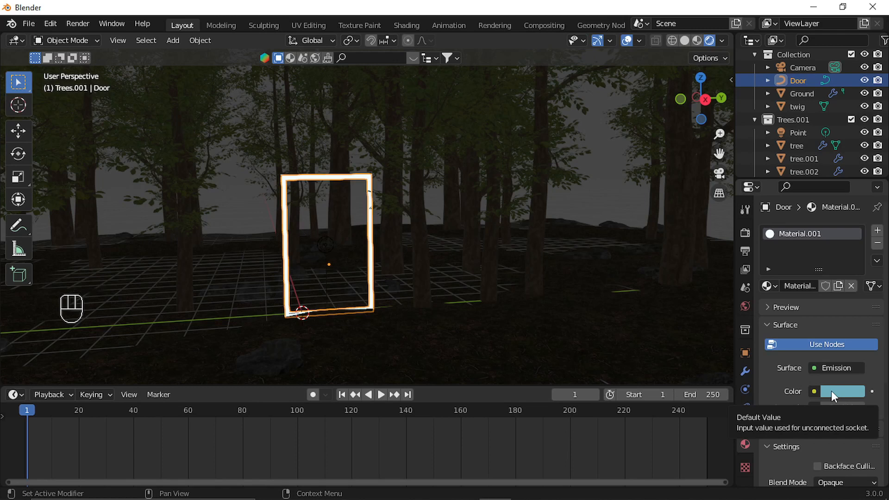
key(ctrl)
key(ctrl+c)
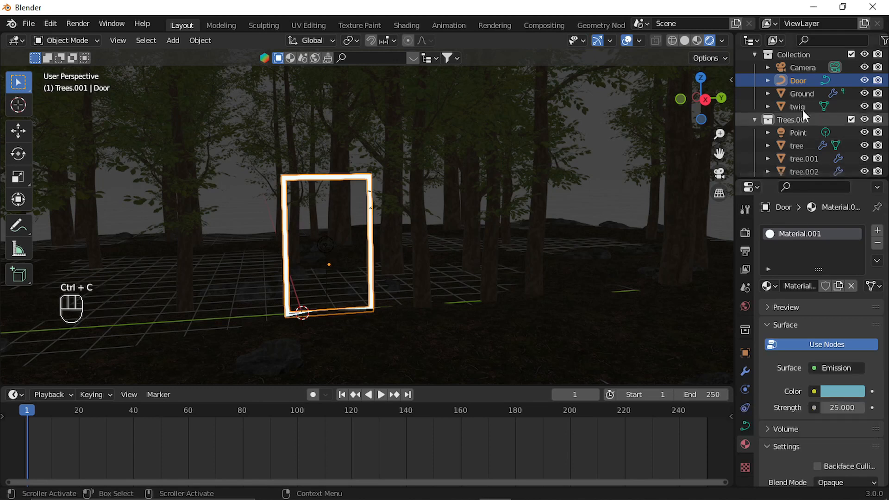
scroll(800, 106, down, 2)
scroll(800, 106, up, 1)
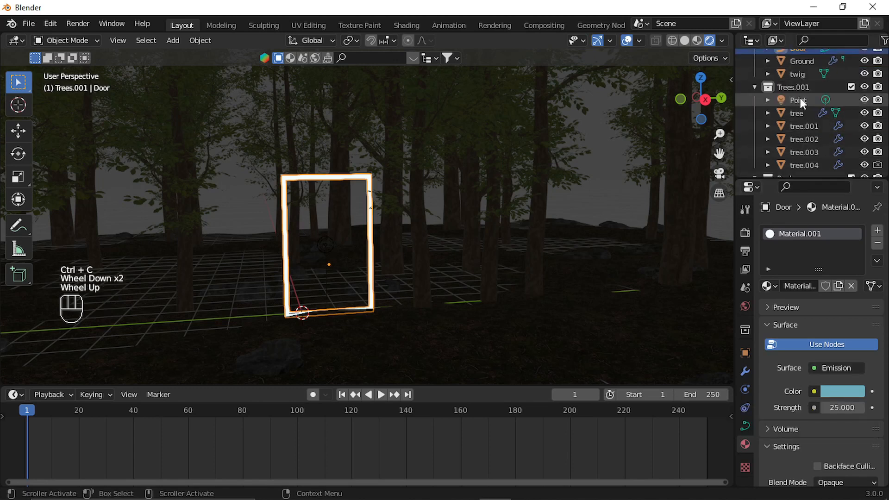
click(800, 100)
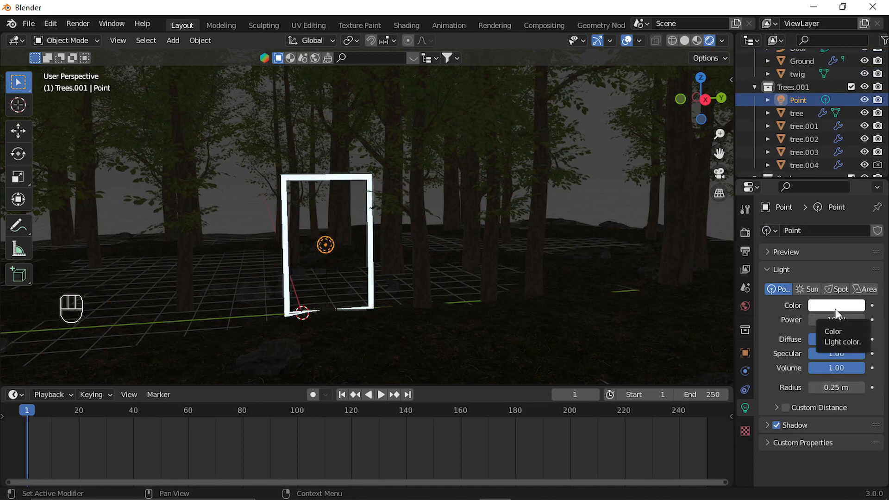
key(ctrl+v)
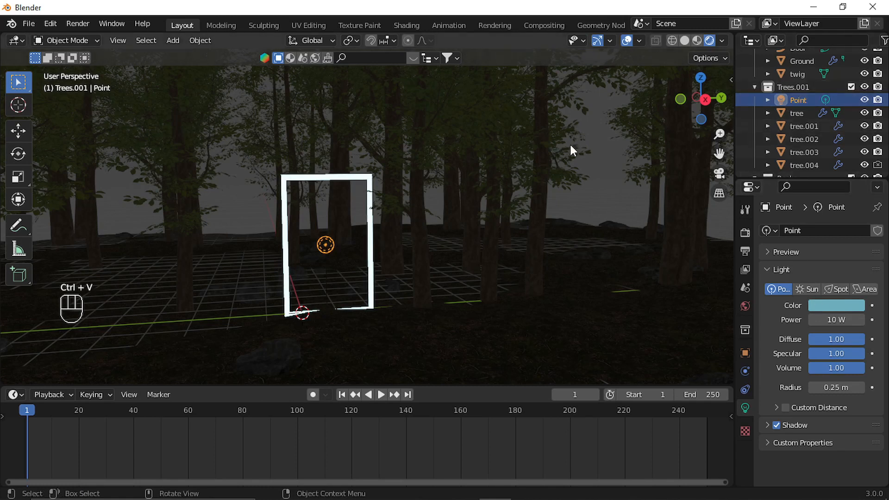
Move the point light to the Scene Collection and set its power to 2000 W.
key(m)
click(544, 162)
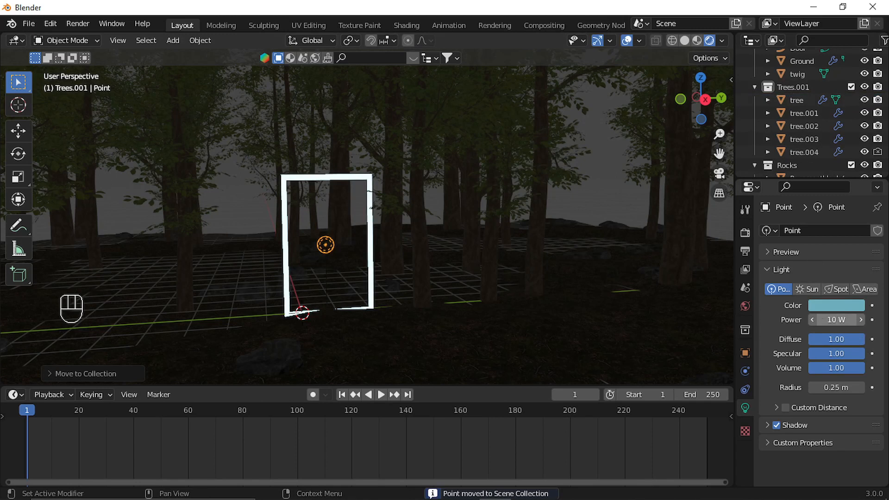
drag(836, 320, 884, 319)
click(835, 319)
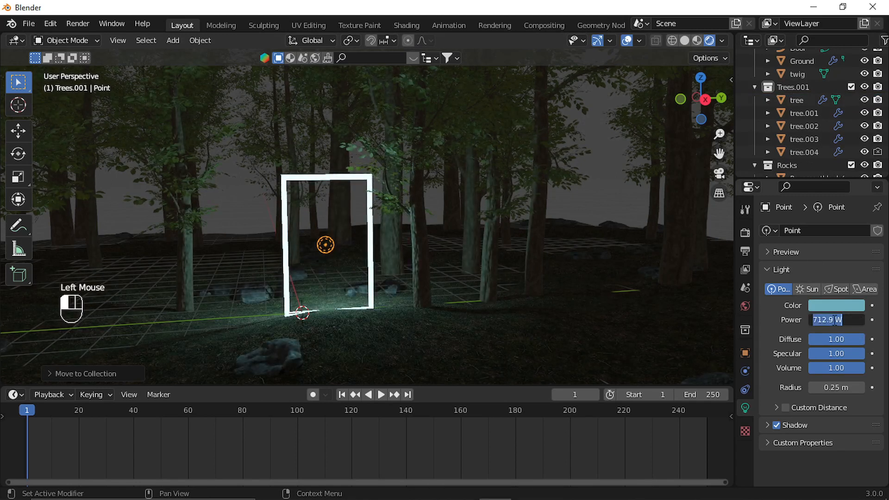
text(2000)
key(Return)
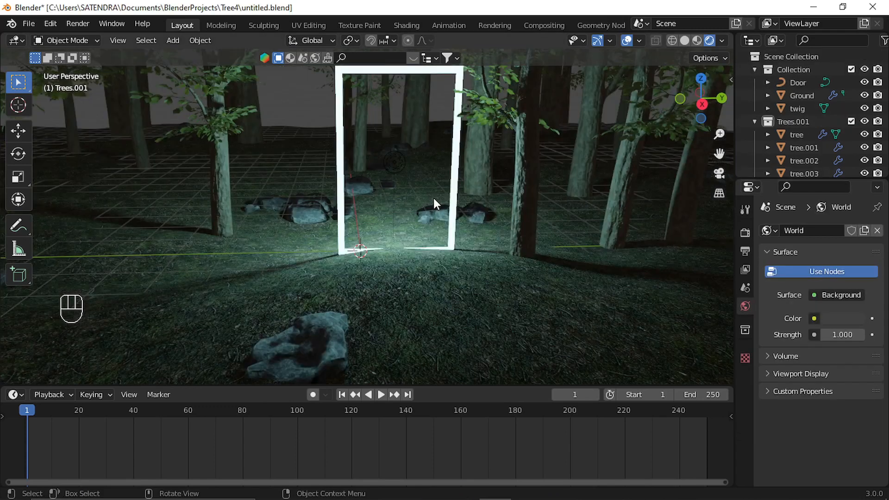
Look through the camera, show the world shader nodes in the Shading workspace, and set the Background color to black.
key(KP_0)
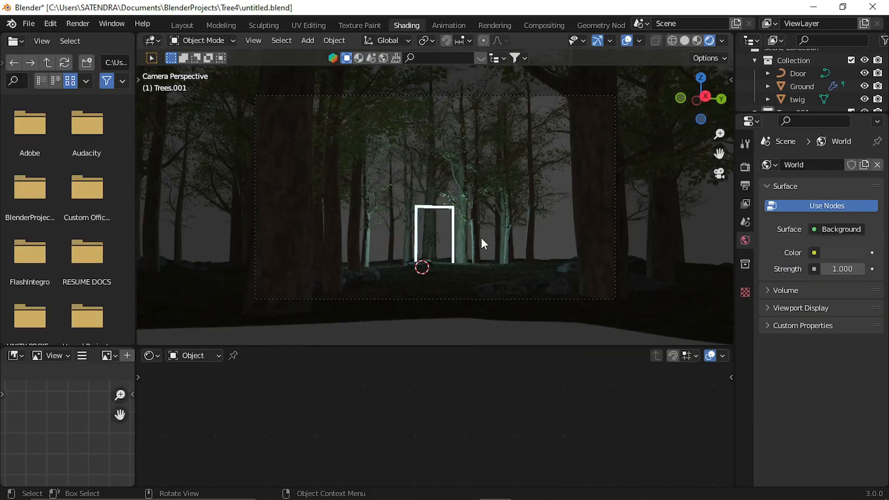
scroll(481, 237, up, 1)
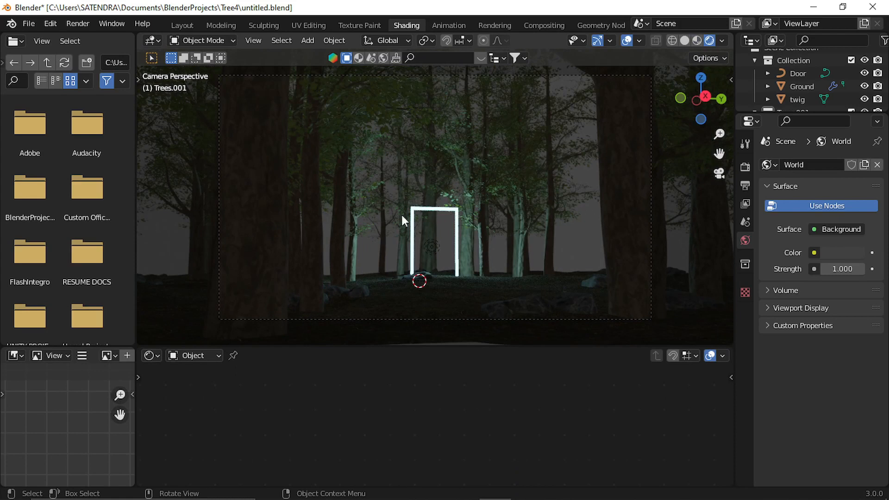
click(195, 355)
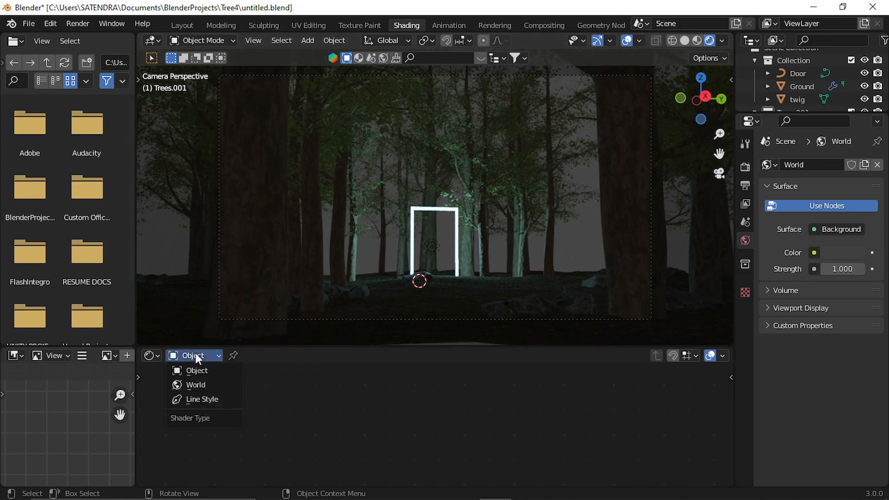
click(194, 385)
scroll(425, 423, up, 4)
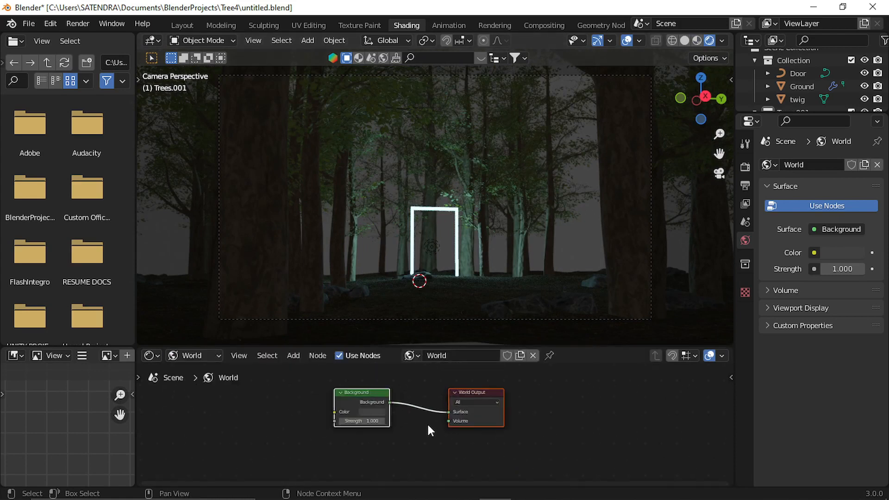
scroll(420, 420, up, 3)
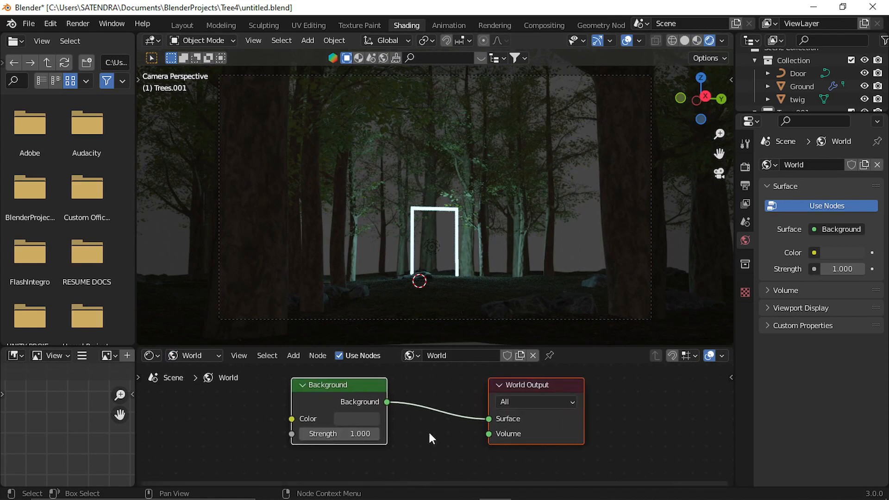
click(359, 418)
drag(452, 299, 454, 324)
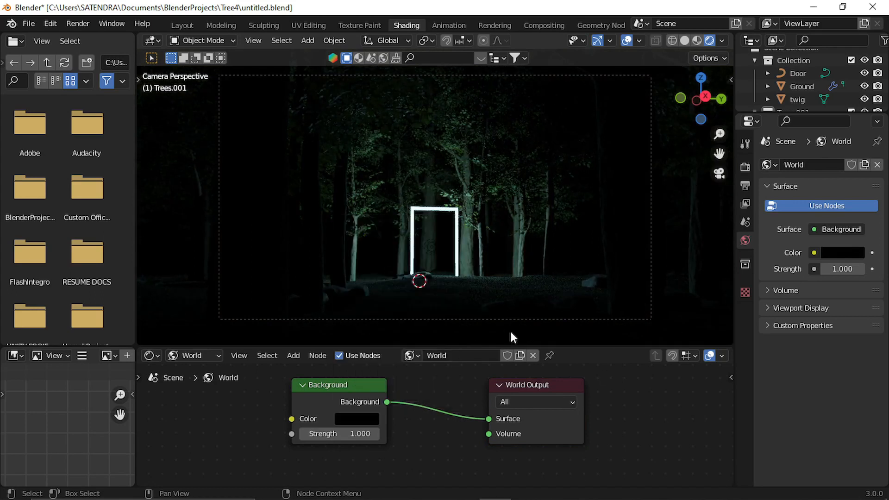
Select the point light inside the door frame and set its power to 50 W.
click(431, 248)
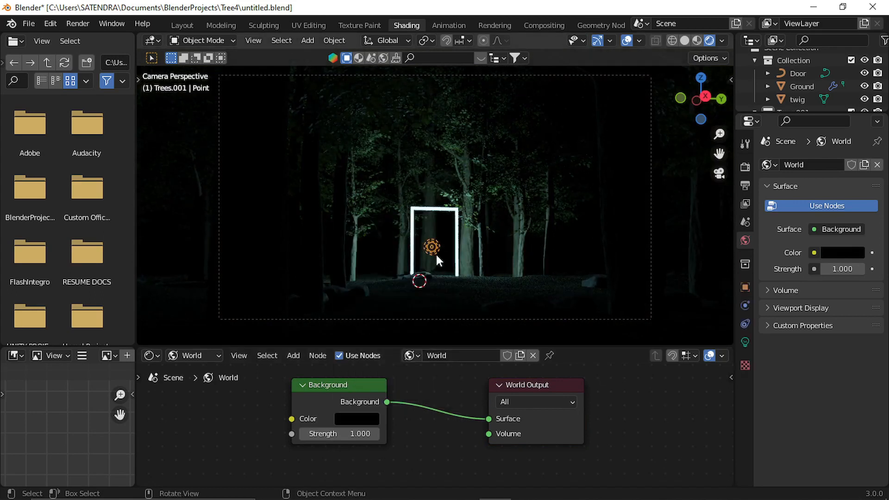
click(745, 342)
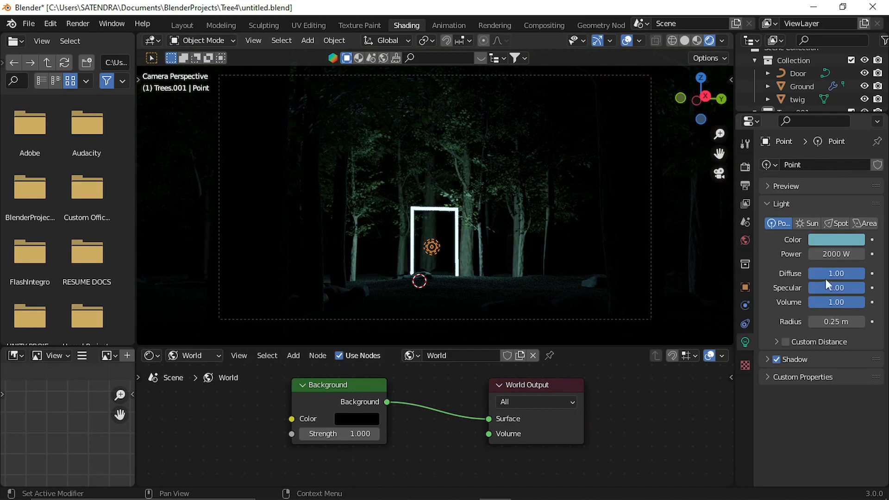
click(835, 254)
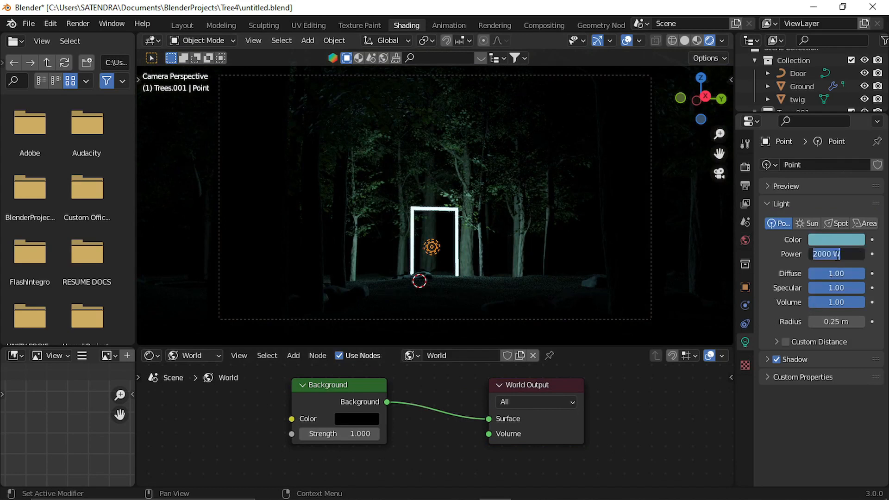
text(50)
key(Return)
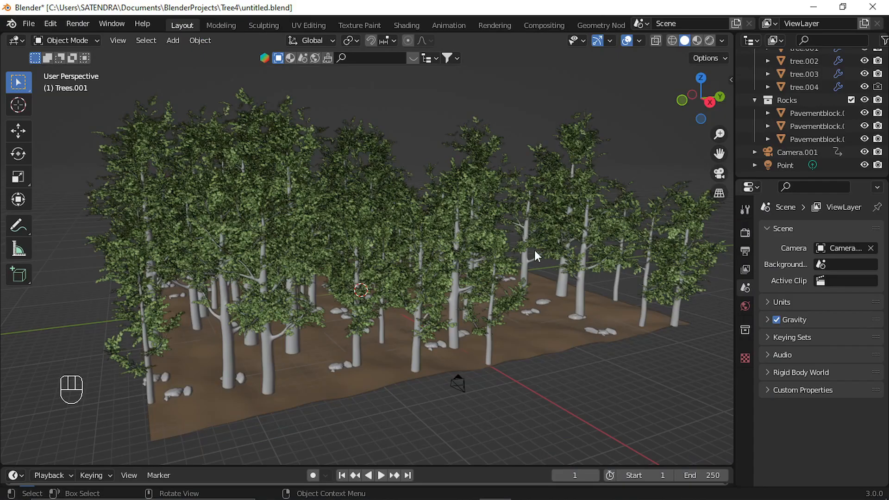
Add a cube mesh in the Layout workspace and scale it up about 25 times around the forest.
middle_drag(502, 278, 532, 372)
click(540, 383)
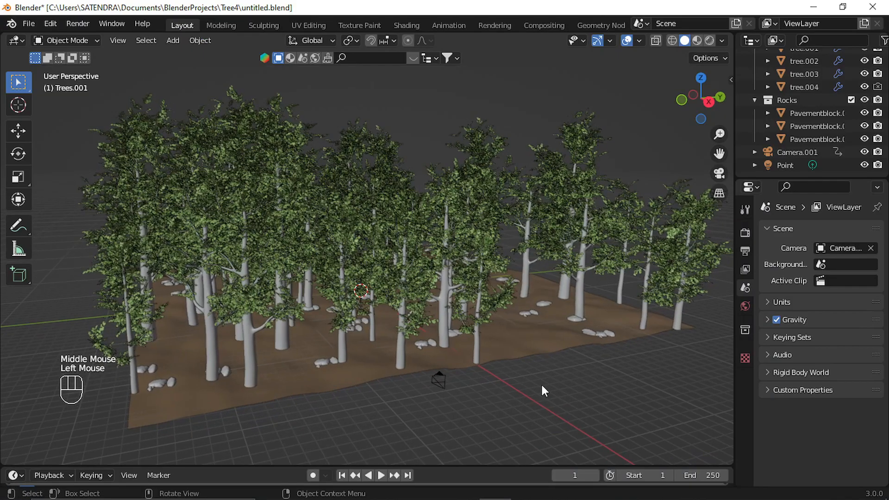
key(shift+a)
mouse_move(513, 234)
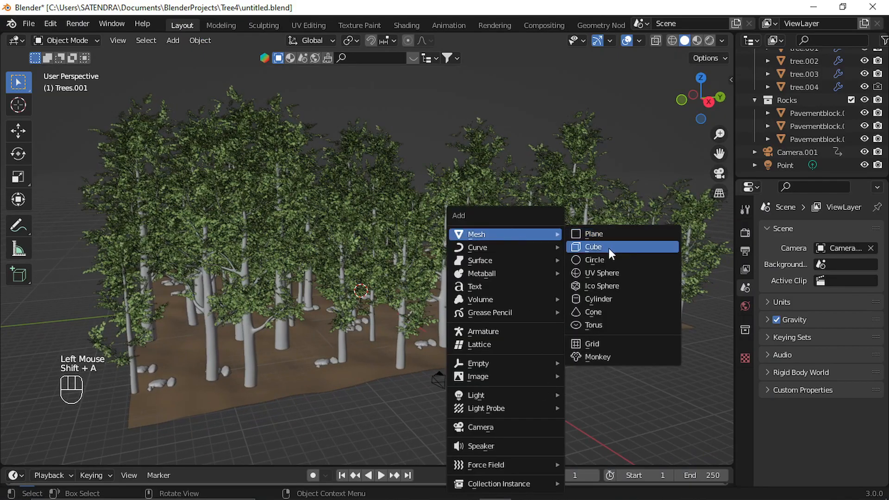
click(611, 248)
scroll(414, 280, down, 3)
middle_drag(415, 279, 455, 329)
key(s)
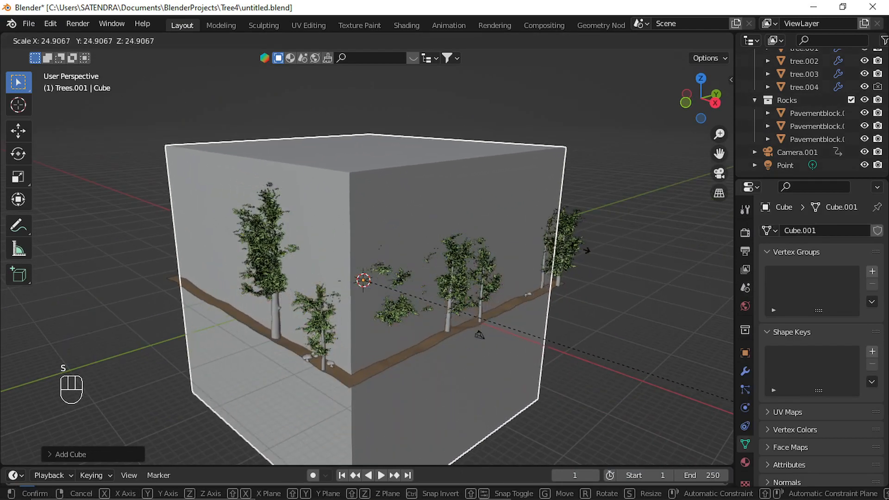
click(638, 291)
Scale the cube to about 0.6 along Z and raise it so it covers the trees above the ground.
key(s)
key(z)
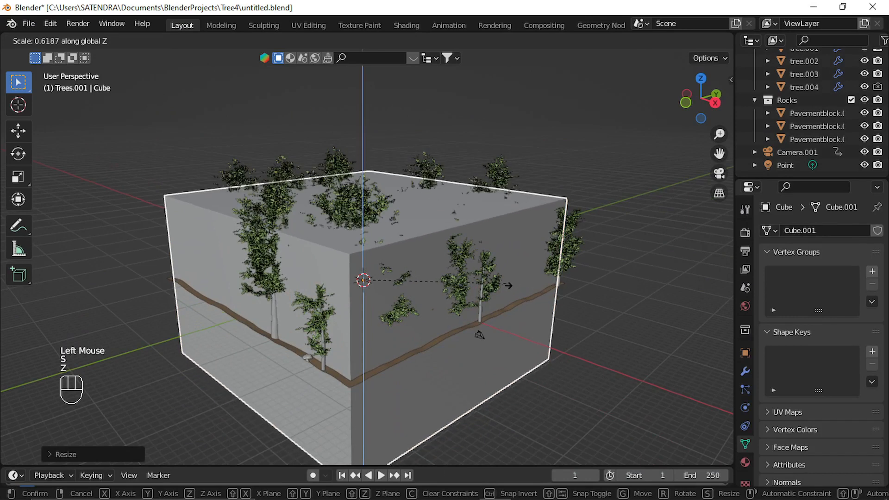
click(502, 298)
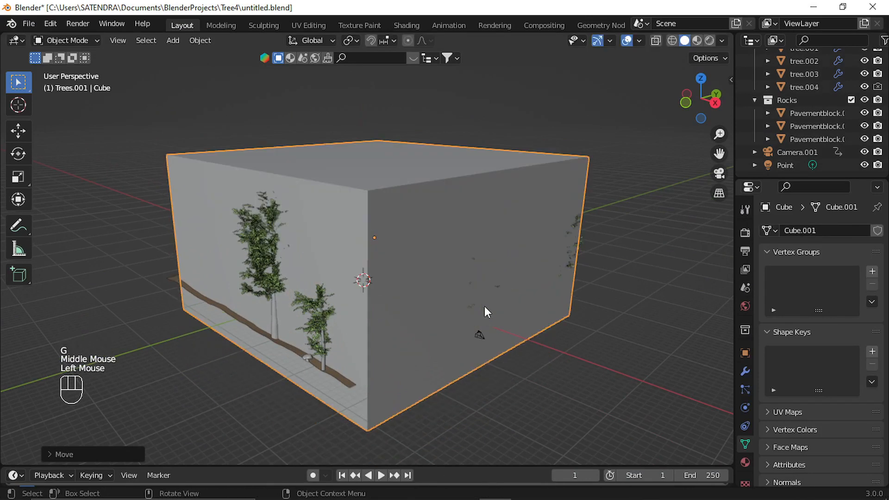
Apply the scale of the cube enclosing the forest.
key(ctrl+a)
click(449, 330)
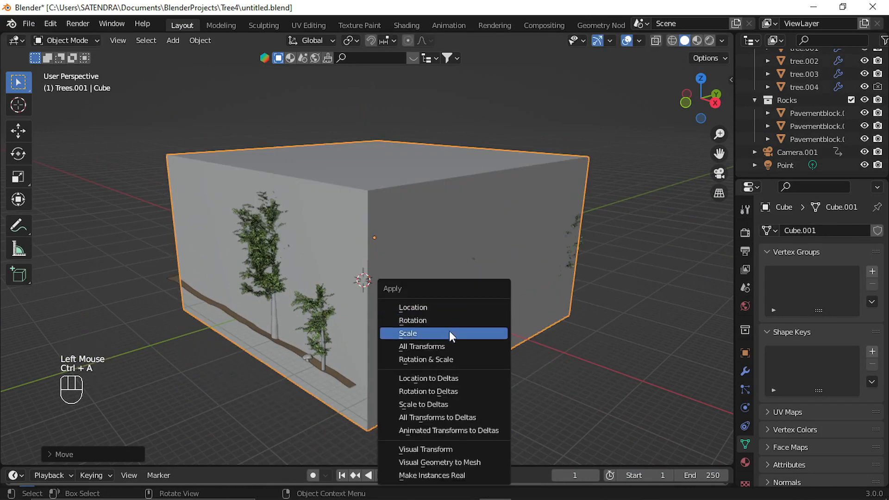
ctrl+click(527, 324)
click(515, 333)
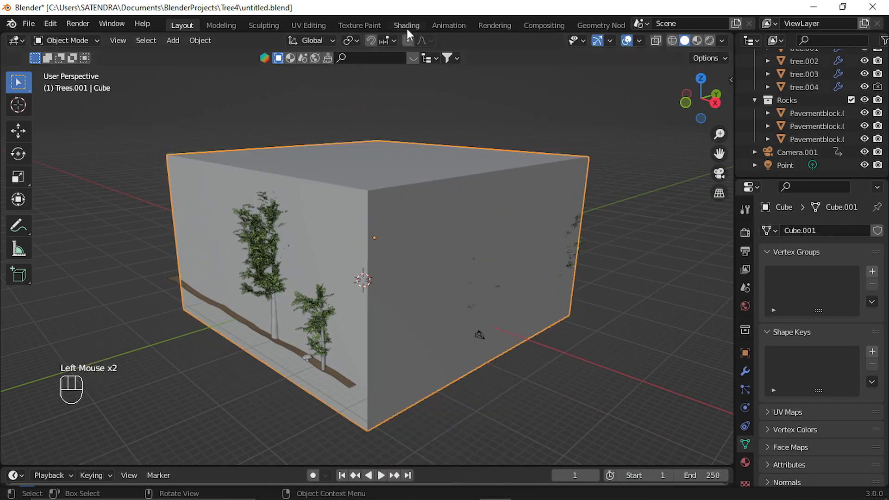
Create a new material for the cube in the Shading workspace and delete its Principled BSDF node.
click(407, 26)
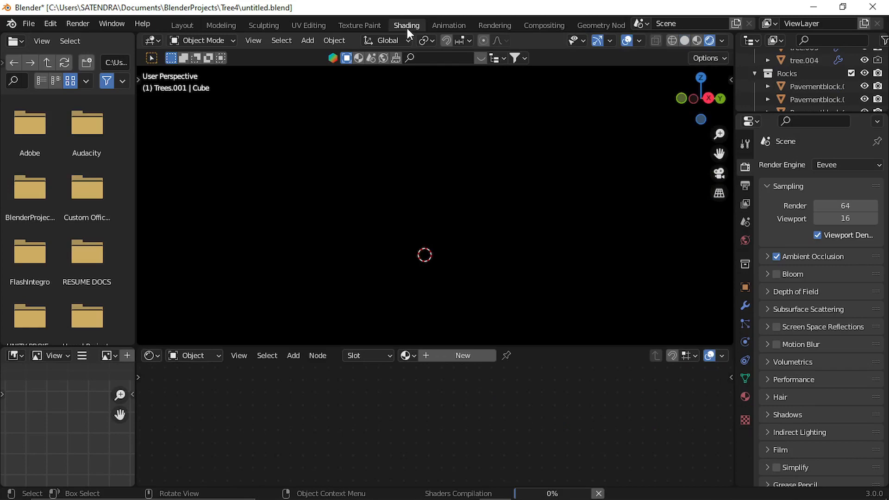
click(455, 354)
middle_drag(502, 426, 501, 436)
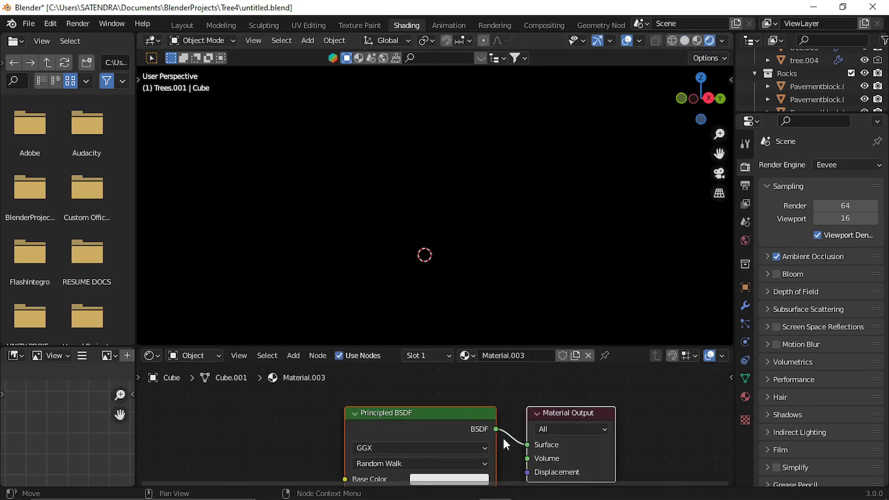
key(x)
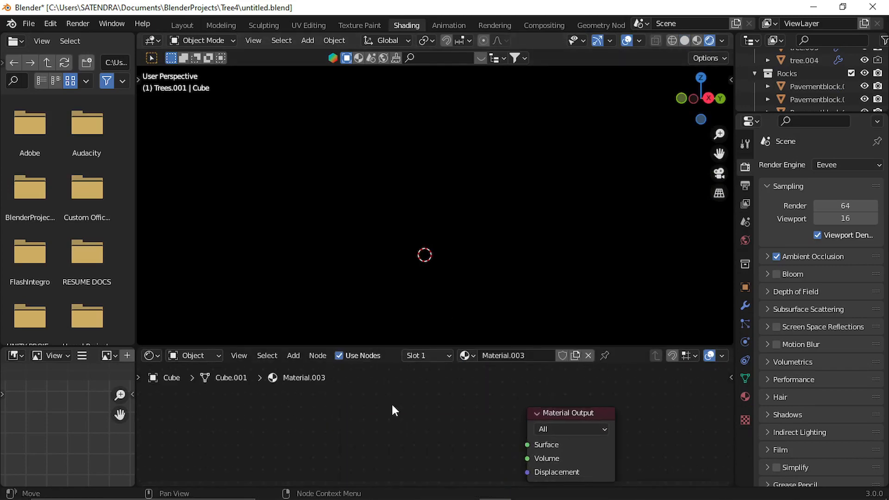
Add a Principled Volume node and connect its Volume output to the Material Output's Volume input.
key(shift+a)
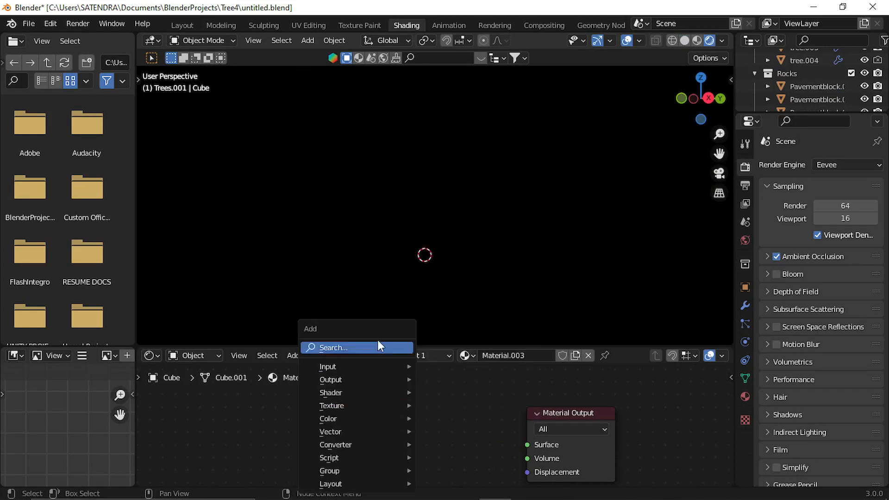
click(377, 345)
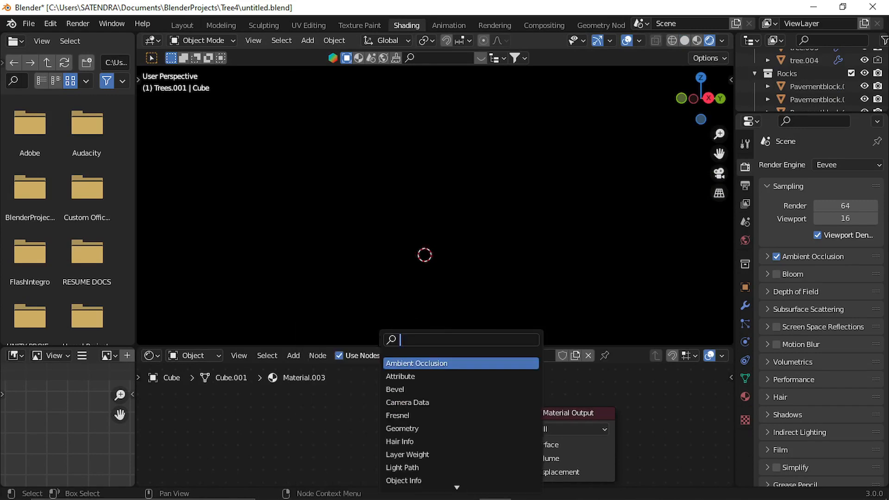
text(princ)
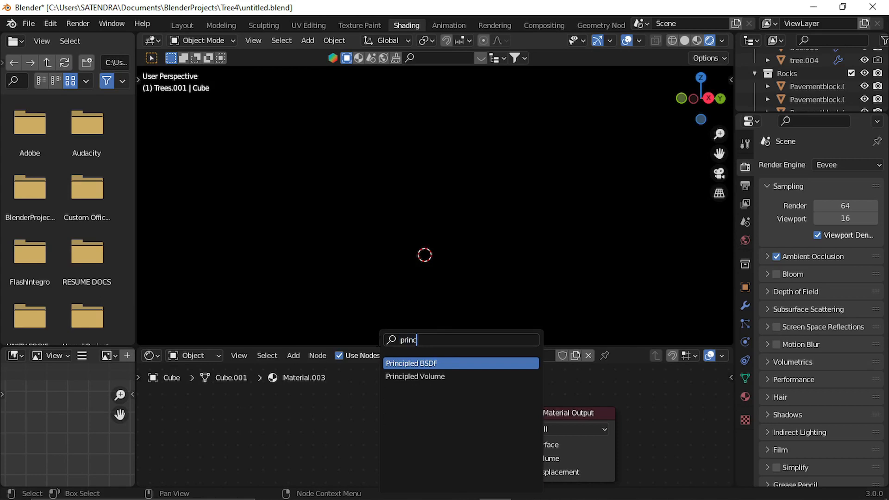
click(425, 377)
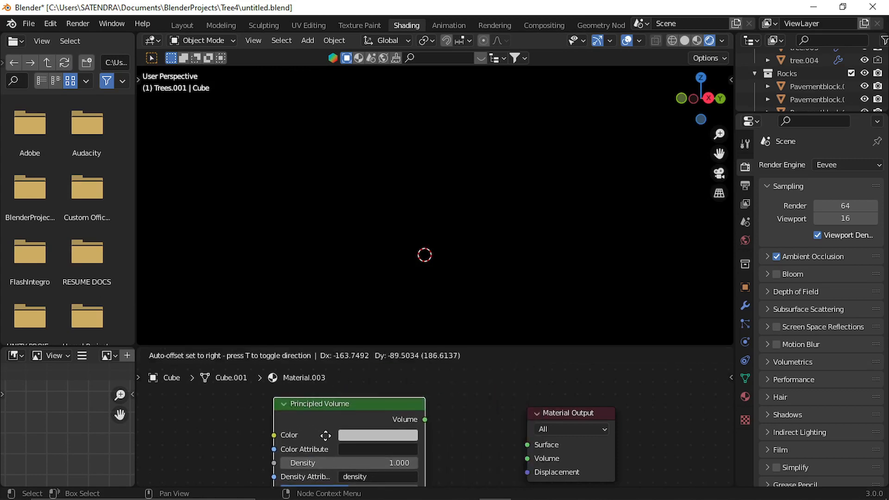
click(325, 436)
middle_drag(456, 446, 448, 415)
drag(417, 389, 521, 429)
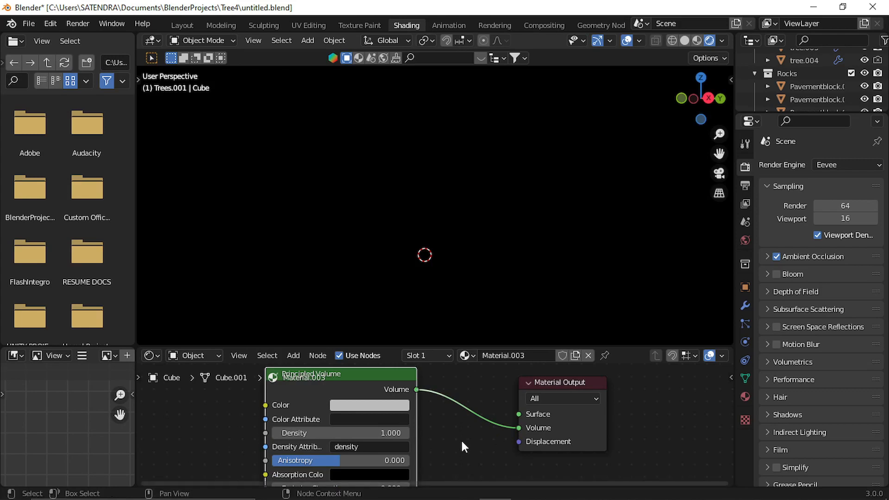
Set the Principled Volume node's density to 0.01.
click(328, 432)
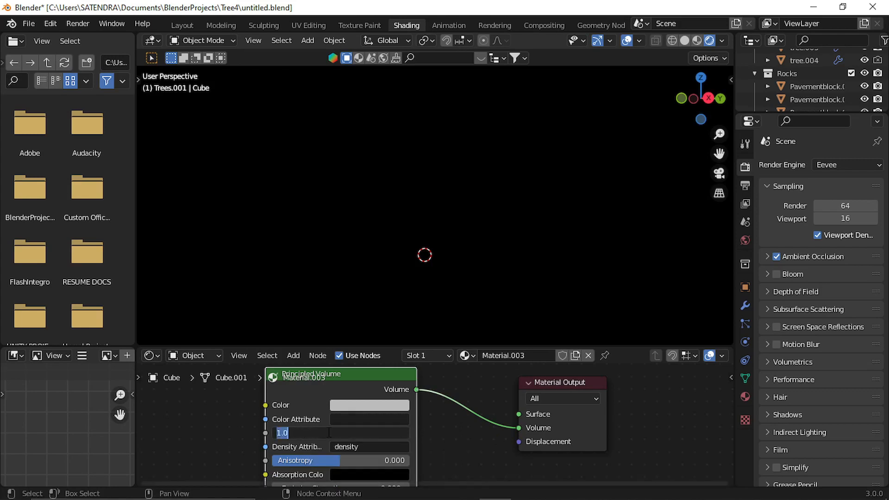
text(0.01)
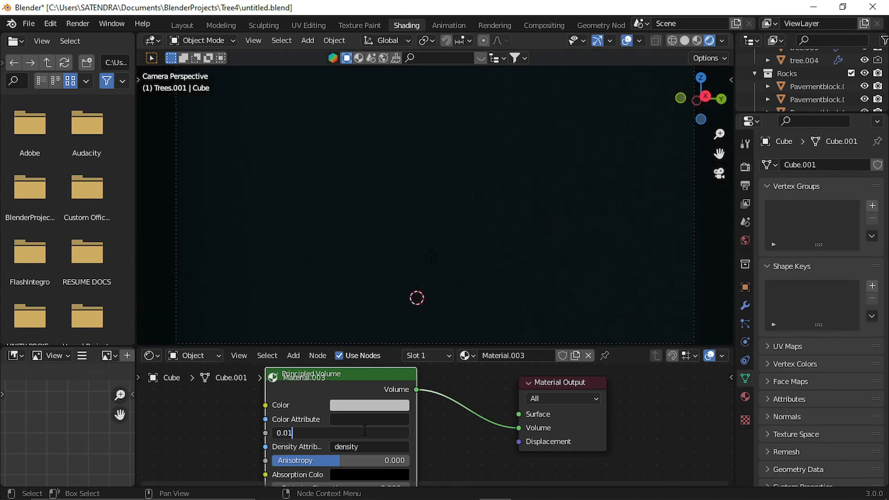
key(Return)
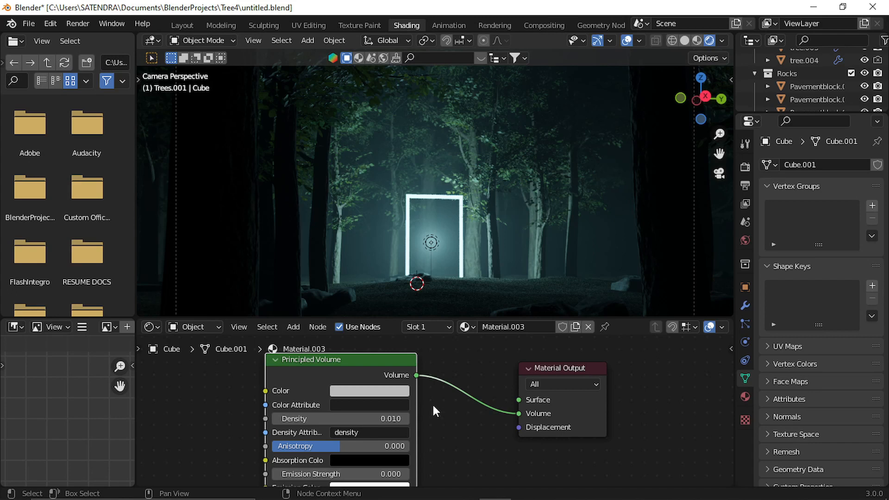
Add a Noise Texture node ahead of the Principled Volume node.
middle_drag(432, 404, 593, 424)
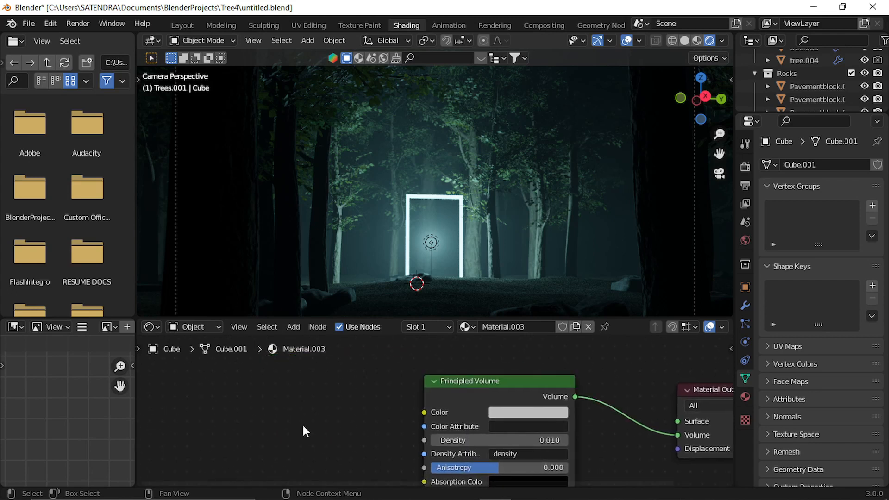
key(shift+a)
click(262, 348)
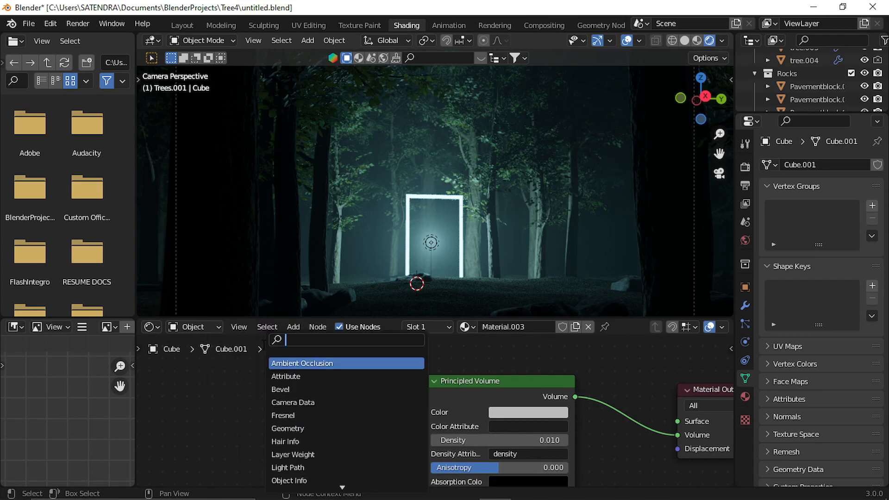
text(noise)
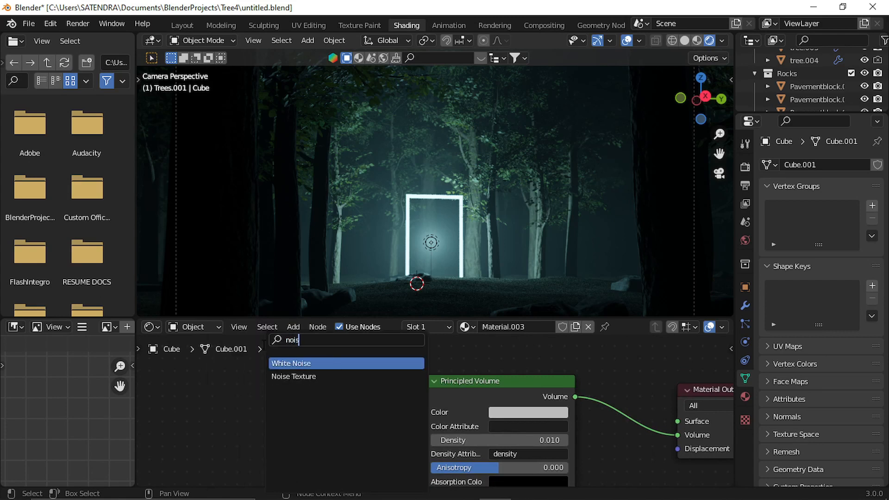
click(310, 376)
click(255, 418)
Add a ColorRamp node between the Noise Texture and Principled Volume nodes, spacing the Noise Texture farther away.
middle_drag(336, 428, 395, 411)
key(shift+a)
click(354, 345)
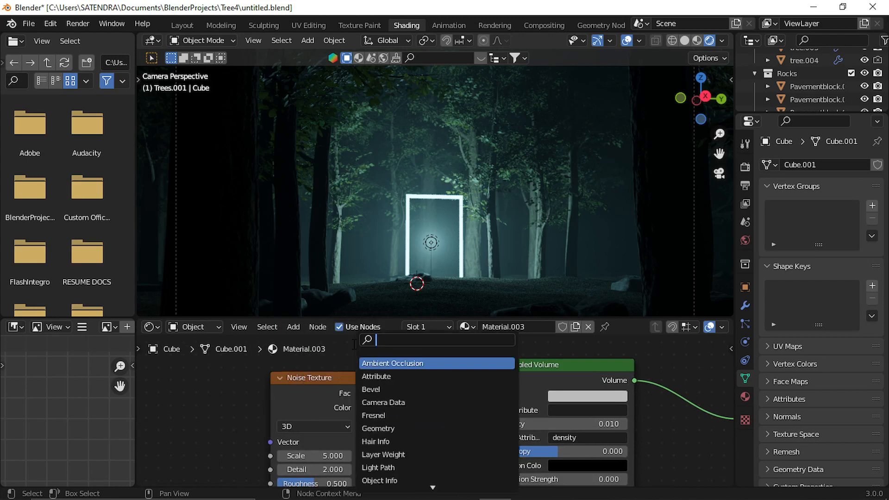
text(col)
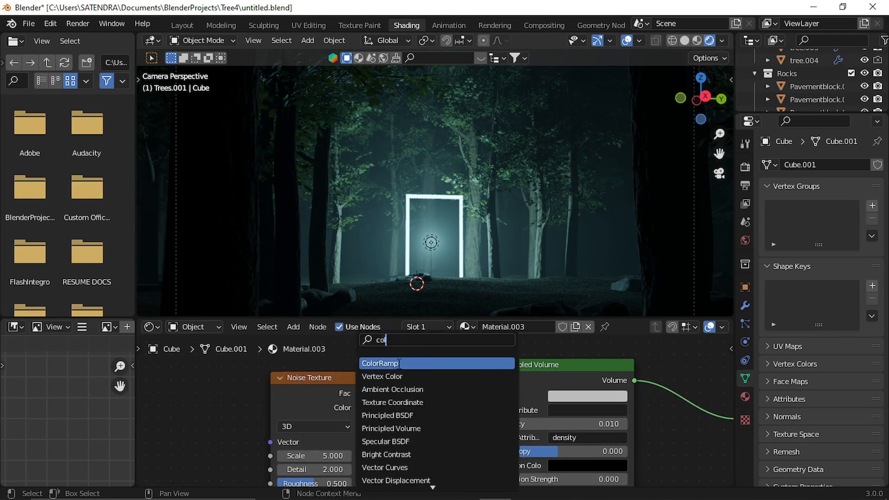
key(Return)
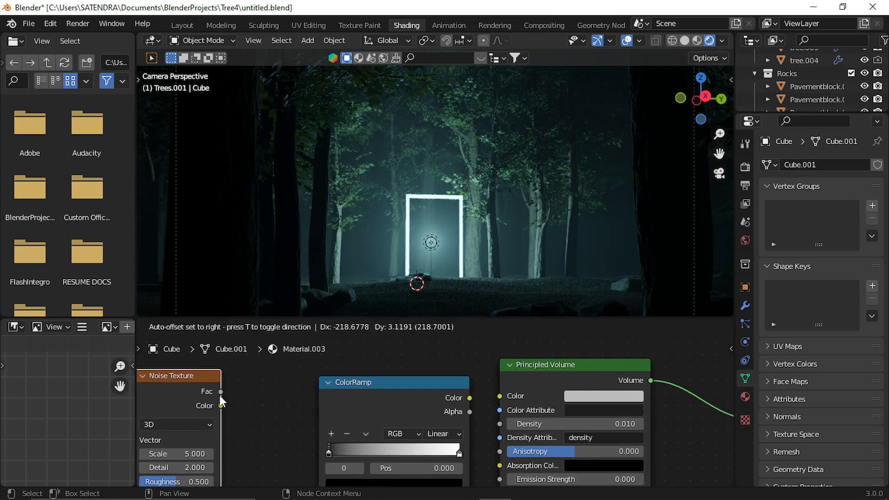
drag(212, 376, 212, 377)
Connect the Noise Texture's Color to the ColorRamp's Fac, and the ColorRamp's Color to the Principled Volume's Density.
middle_drag(295, 405, 294, 385)
drag(256, 383, 374, 462)
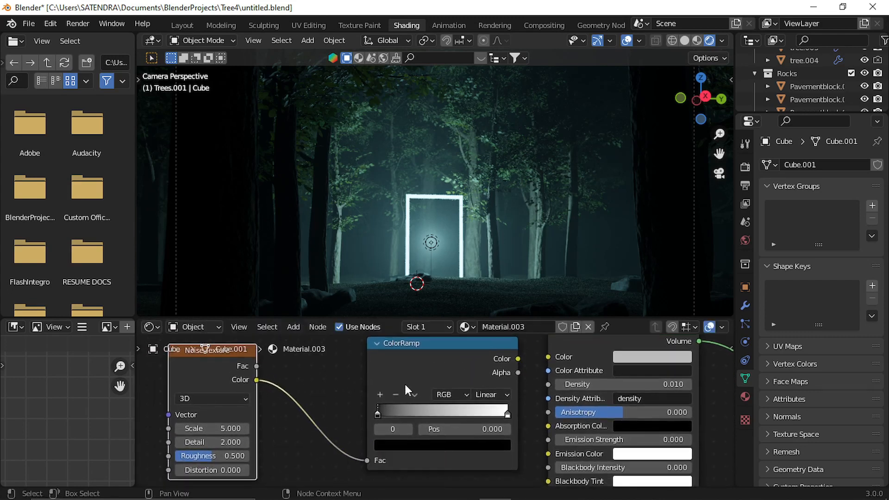
drag(416, 376, 365, 384)
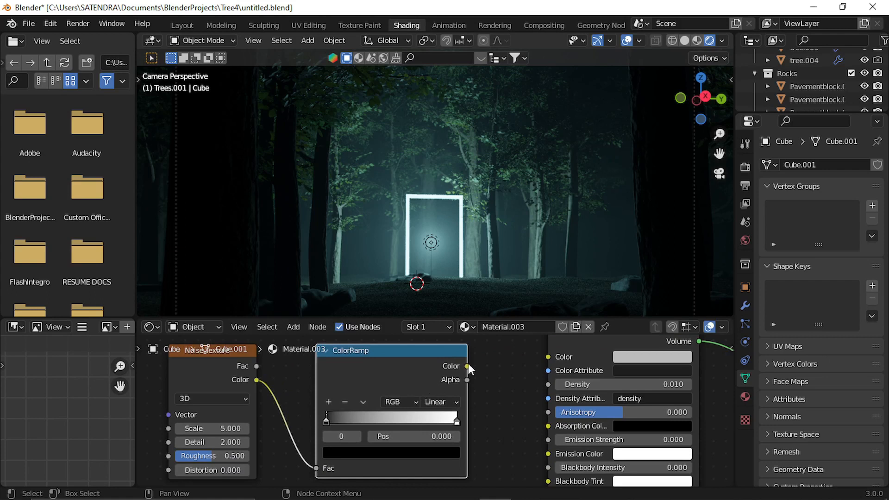
drag(467, 366, 548, 385)
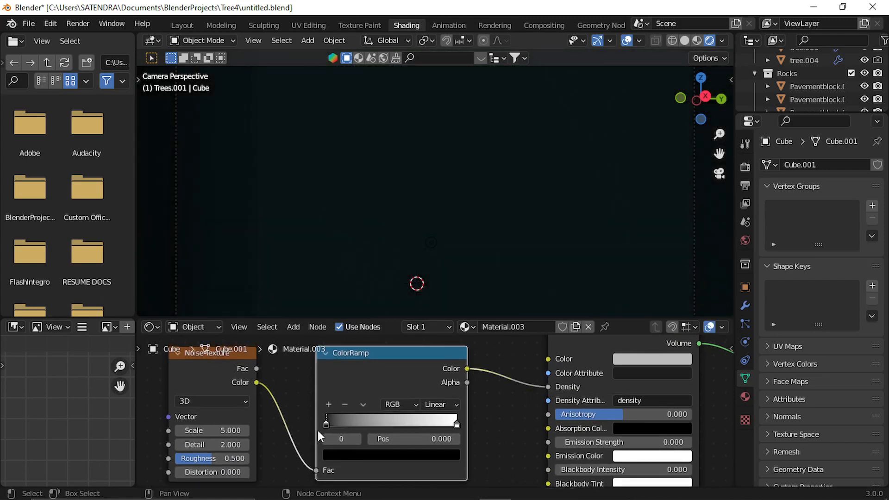
Move the ColorRamp's black stop to about 0.5 and its white stop to 0.718, darkening the white stop to mid grey.
drag(326, 423, 394, 423)
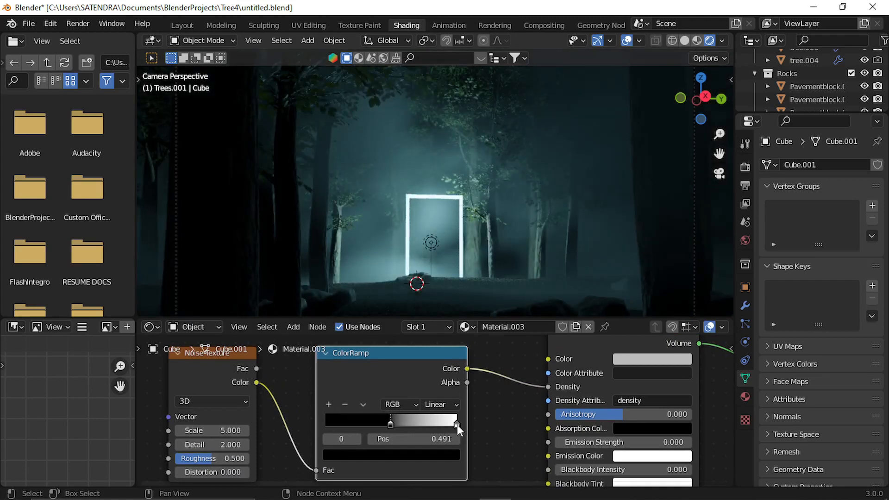
drag(457, 424, 421, 423)
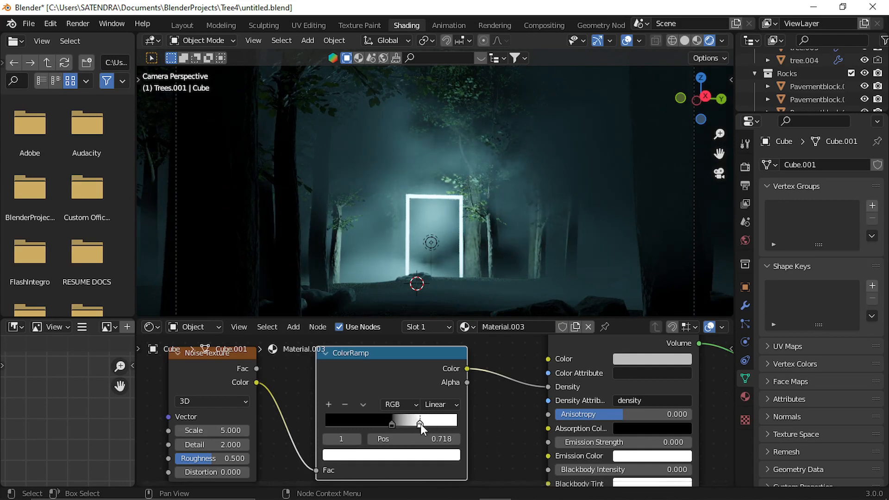
click(420, 455)
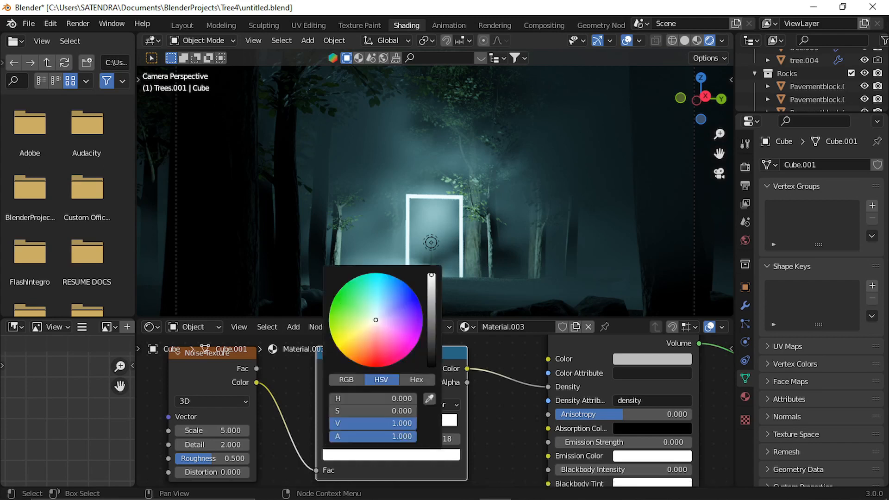
drag(431, 275, 431, 324)
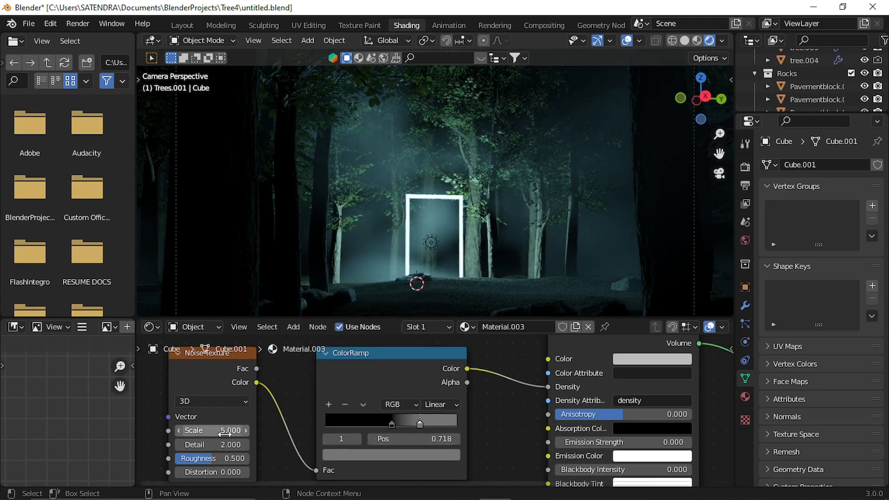
Set the Noise Texture's scale to 9.9 and lower its roughness slightly.
drag(197, 430, 230, 431)
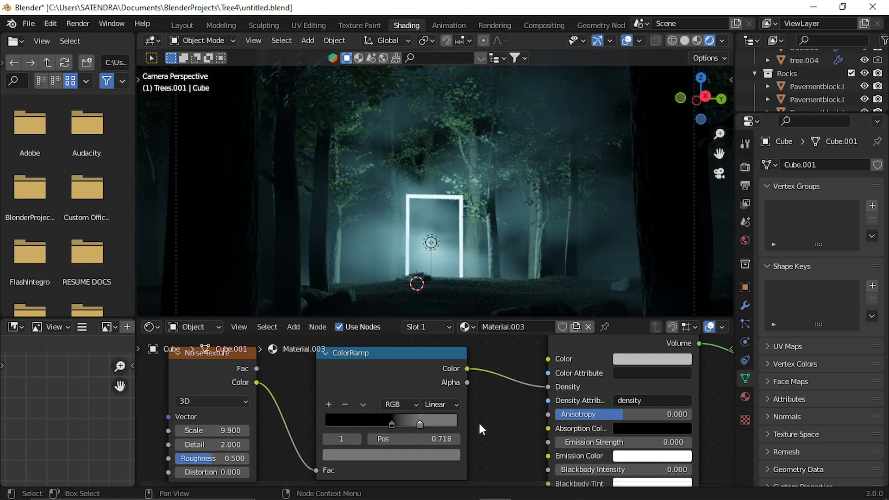
middle_drag(472, 416, 477, 399)
drag(217, 442, 206, 441)
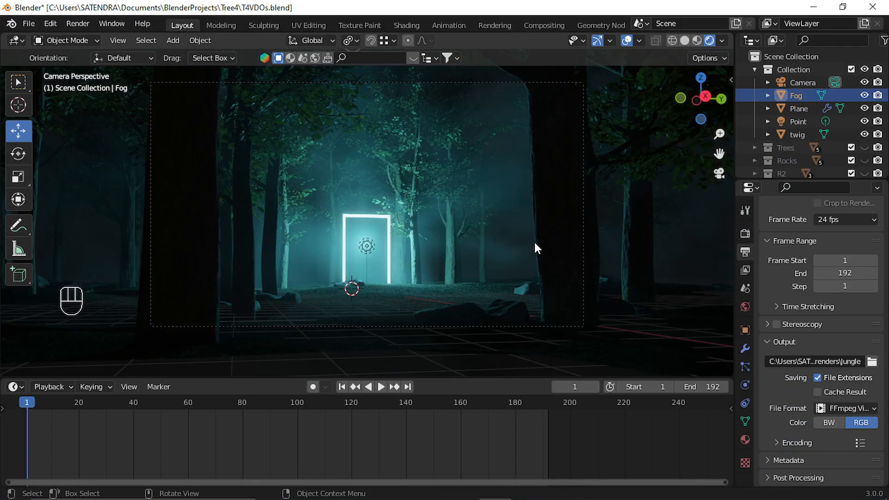
Select the camera and insert a Location & Rotation keyframe for it at frame 1.
click(808, 82)
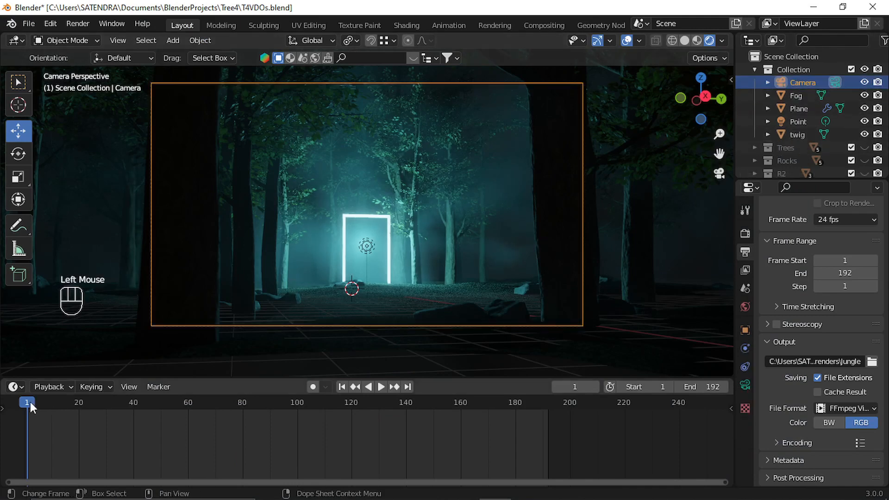
key(i)
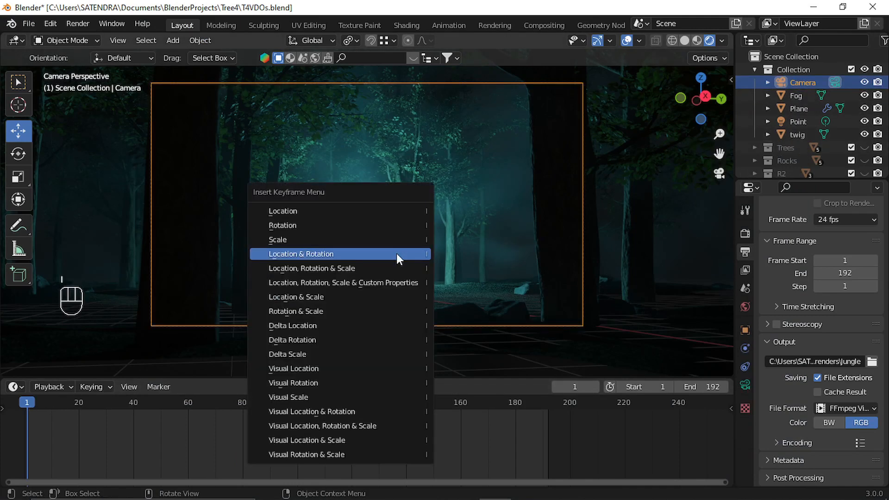
click(360, 255)
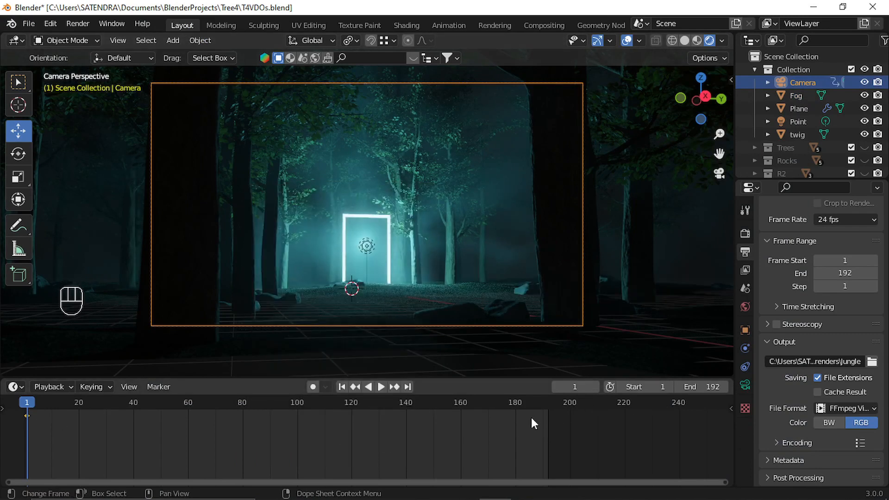
Jump to the animation's end frame, 192.
click(707, 387)
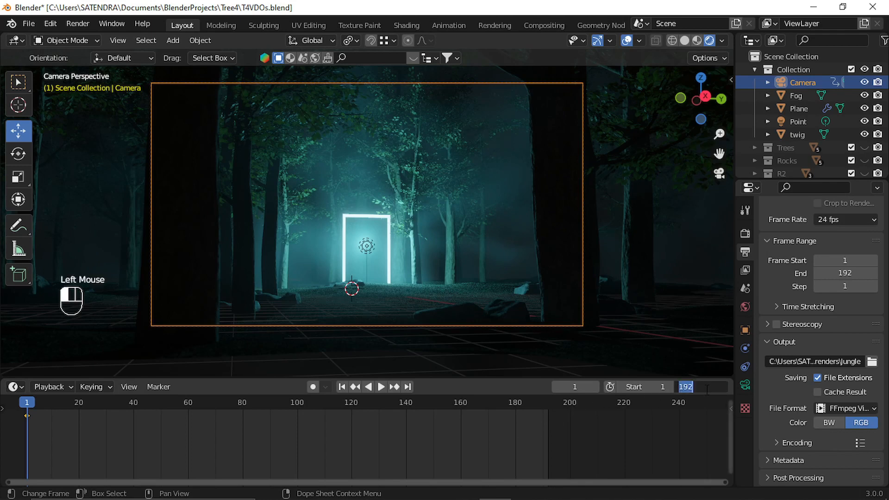
click(475, 388)
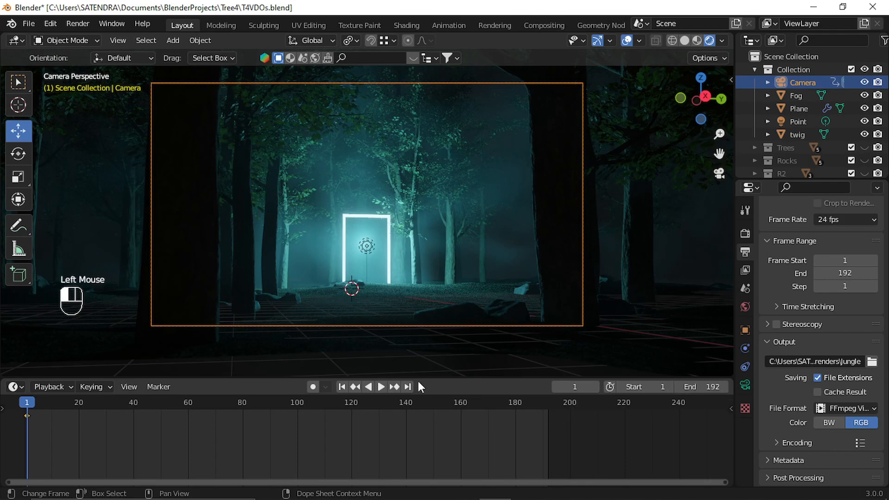
click(407, 387)
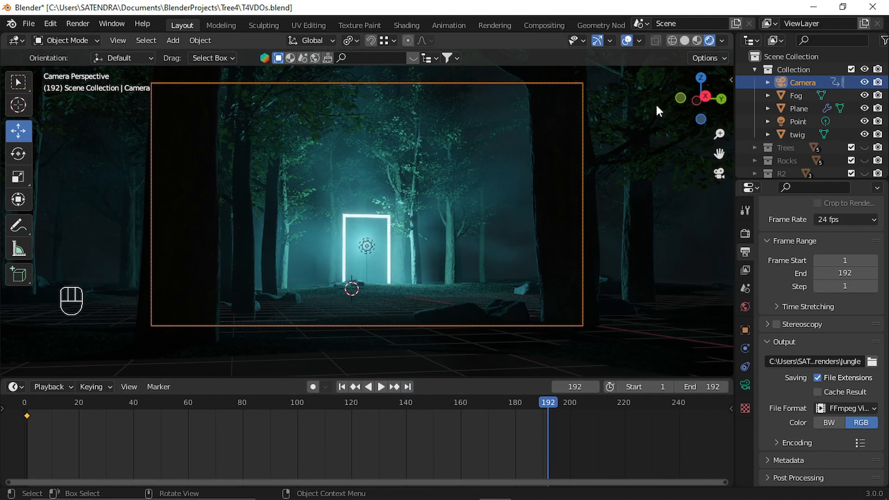
Lock the camera to the view and move it forward through the forest into the glowing door frame at frame 192.
click(731, 79)
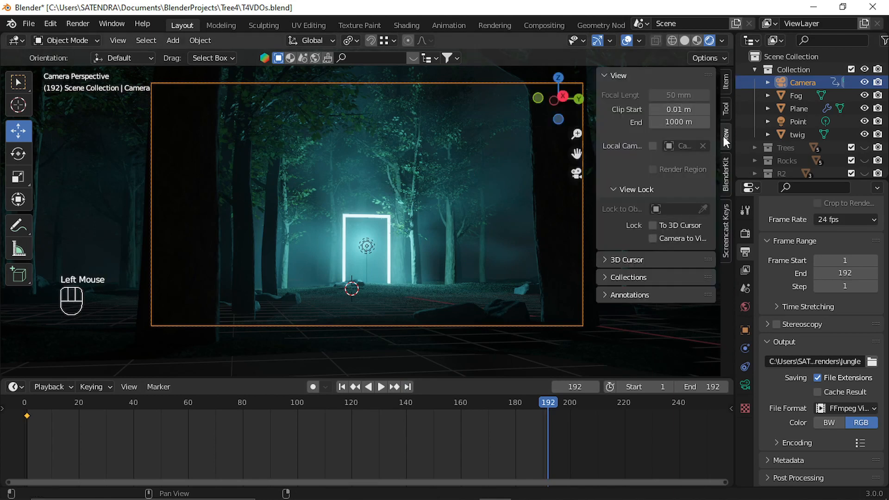
click(655, 238)
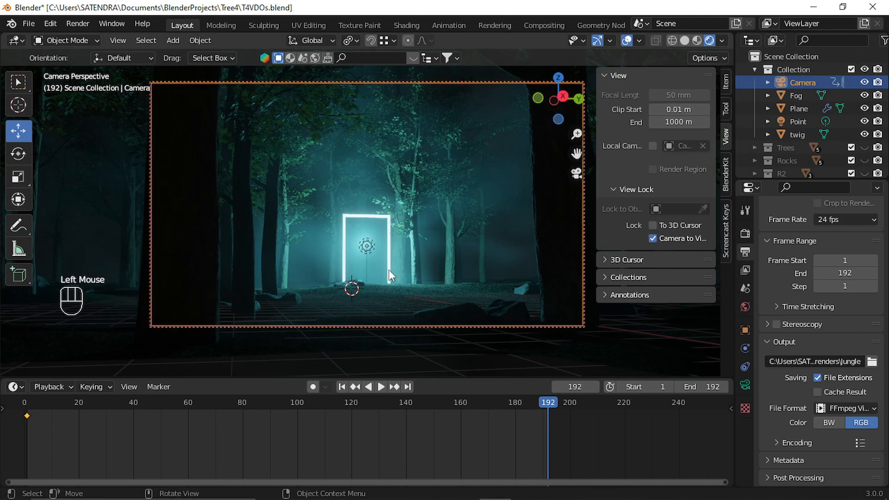
key(ctrl)
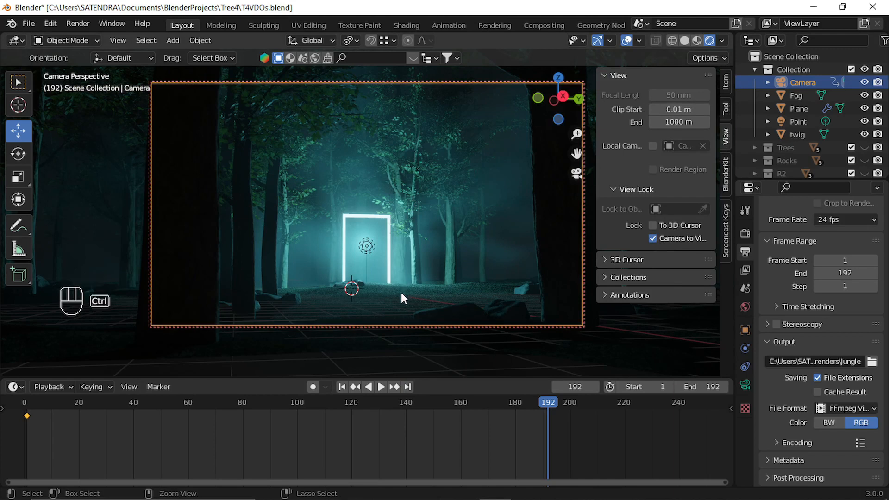
key(ctrl)
ctrl+middle_drag(401, 293, 428, 61)
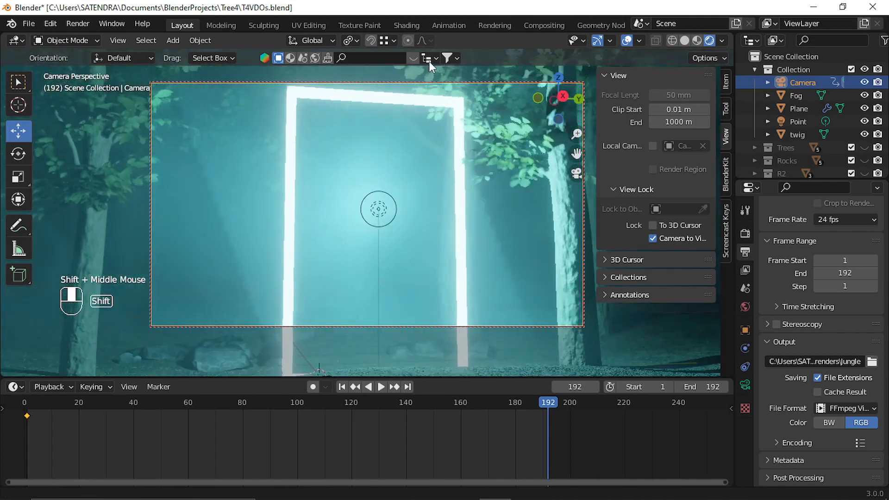
ctrl+middle_drag(432, 166, 430, 147)
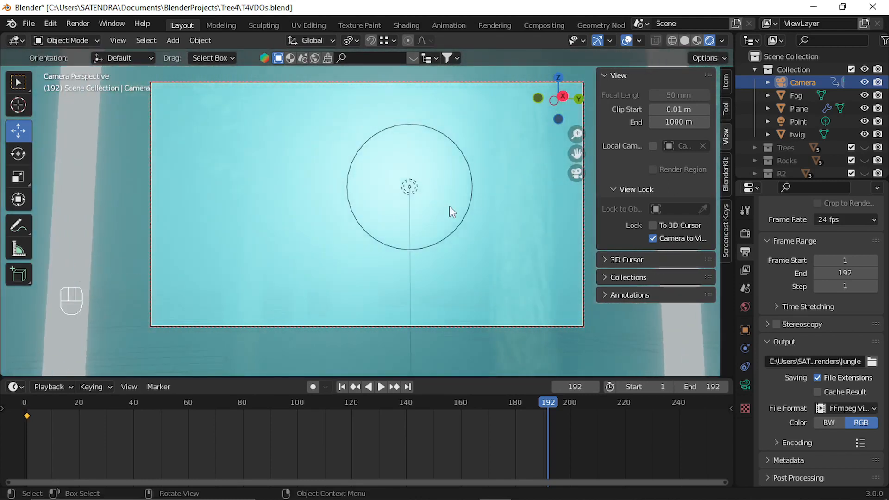
mouse_move(449, 207)
shift+middle_down()
mouse_move(448, 193)
mouse_move(445, 223)
shift+middle_up()
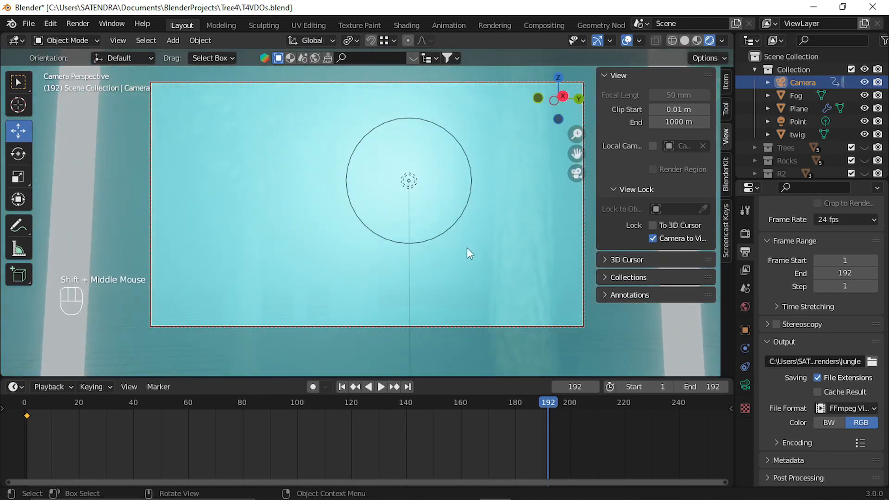
Insert a Location & Rotation keyframe for the camera at frame 192.
key(i)
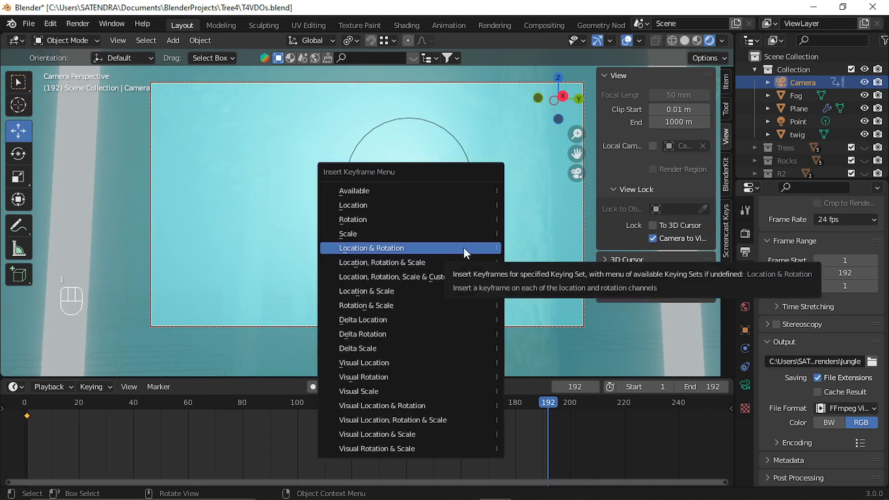
click(465, 249)
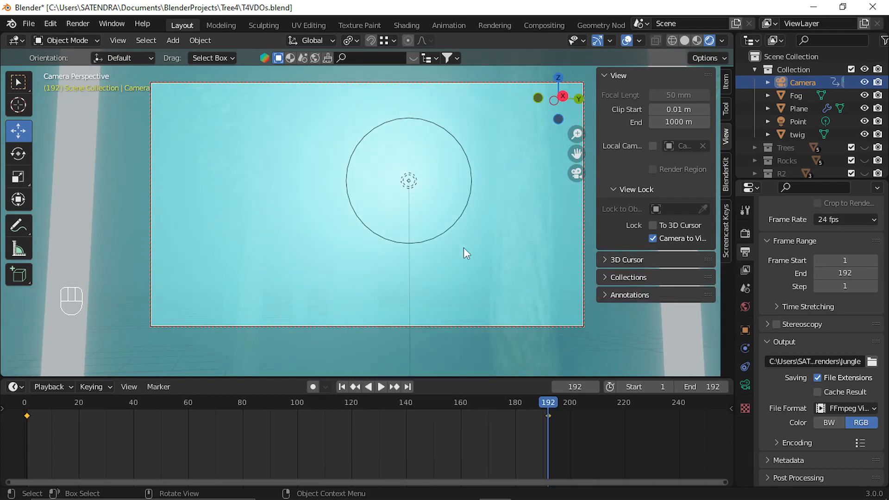
Play the camera animation from frame 1 to preview the move toward the door, stop it and return to frame 1.
click(342, 387)
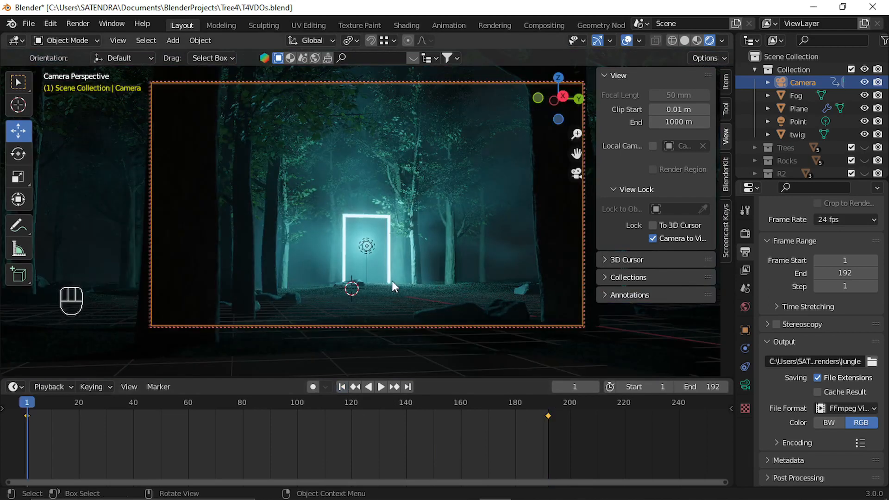
key(space)
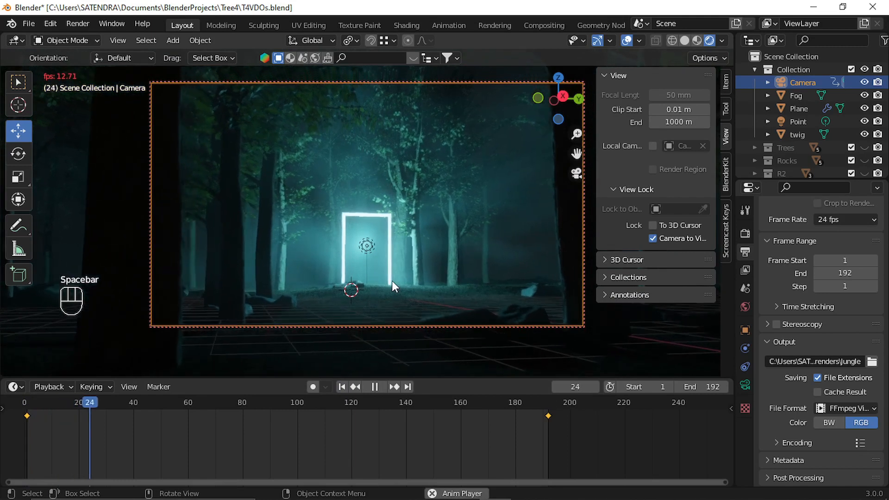
key(space)
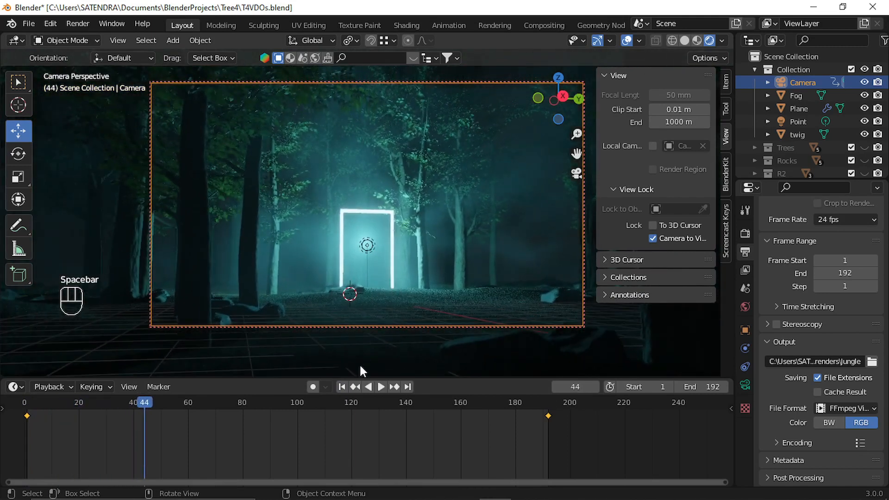
click(342, 387)
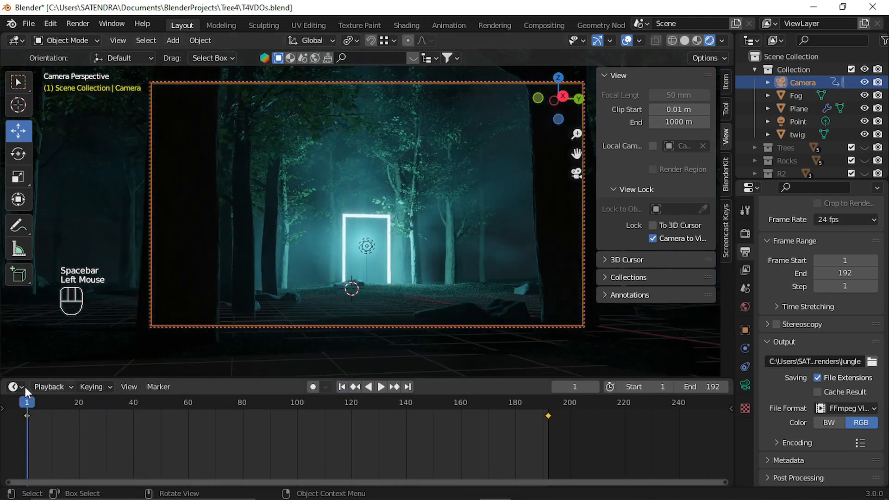
Open the choice of editor types for the timeline area.
click(18, 385)
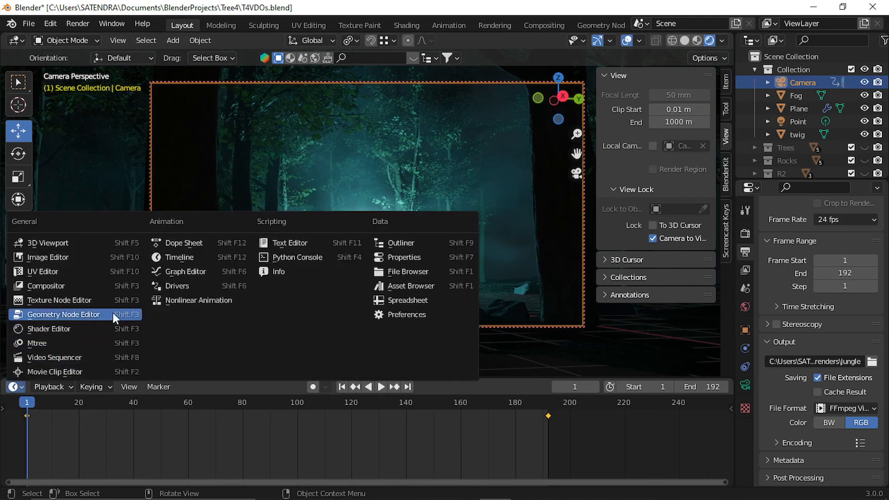
Switch the timeline area to the Graph Editor and enlarge it to show the camera's animation curves.
click(198, 270)
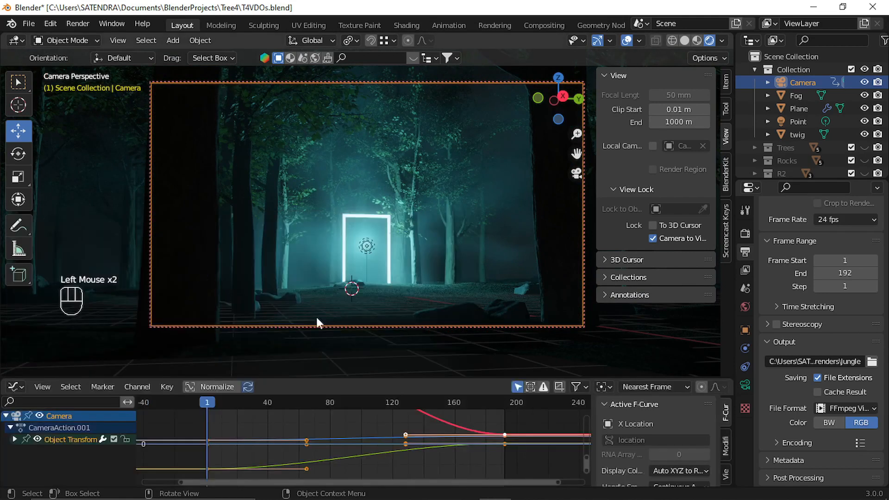
click(473, 380)
drag(471, 375, 471, 247)
scroll(402, 362, down, 5)
scroll(402, 362, down, 1)
middle_drag(402, 362, 411, 410)
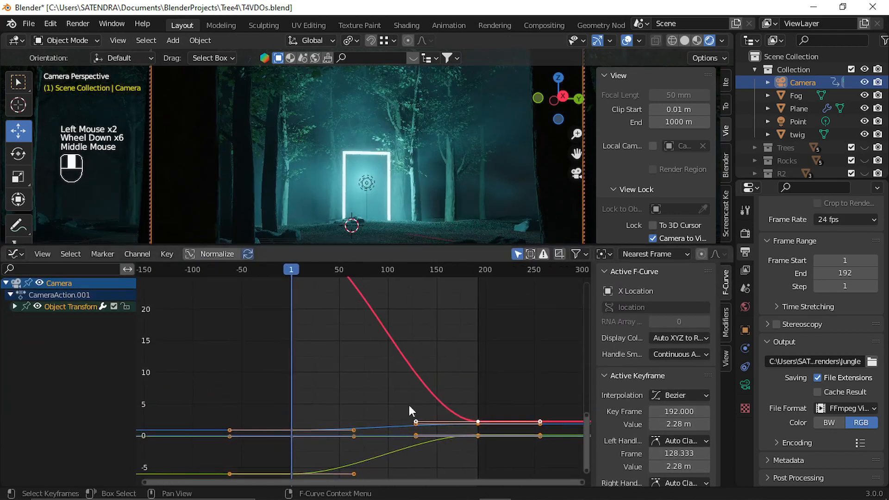
Expand the camera's Object Transforms channels and set all their keyframes to Linear interpolation.
click(15, 306)
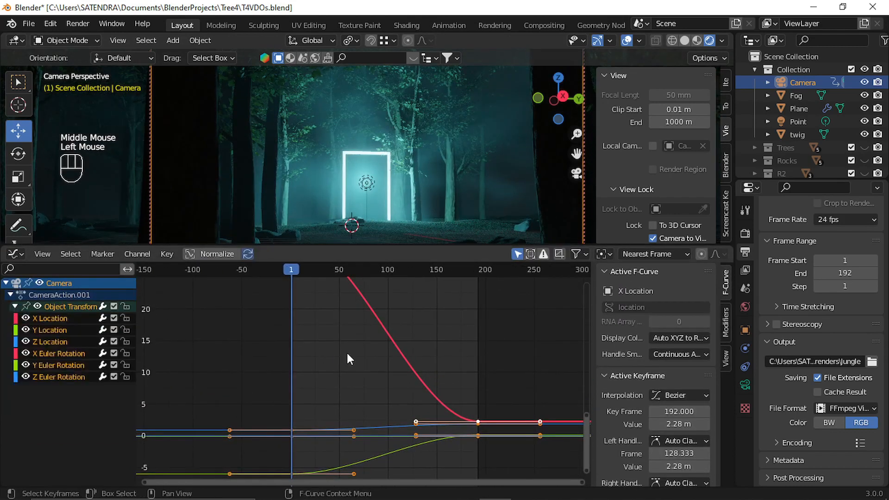
scroll(347, 354, down, 1)
scroll(347, 354, down, 4)
middle_drag(347, 359, 354, 385)
drag(505, 316, 277, 472)
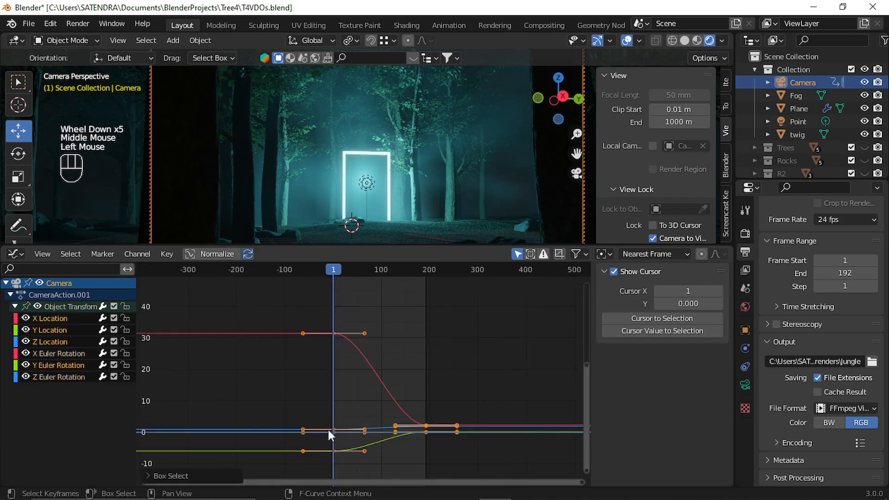
right_click(470, 340)
mouse_move(462, 395)
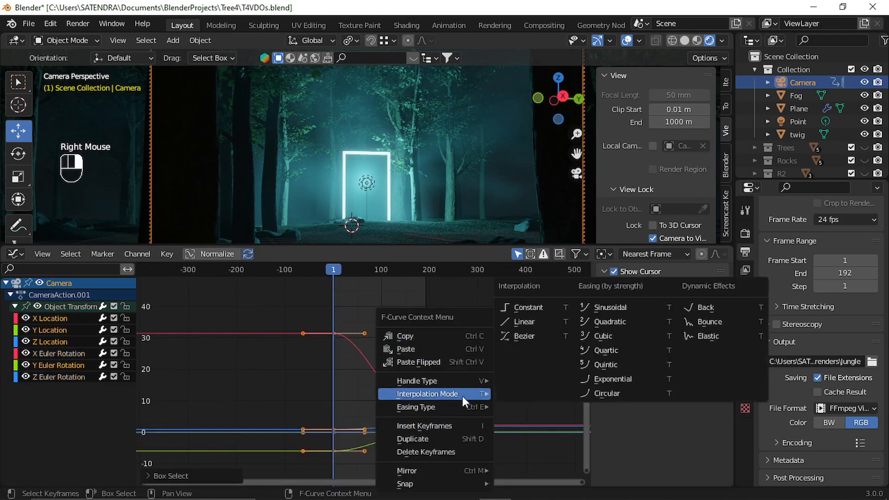
click(534, 322)
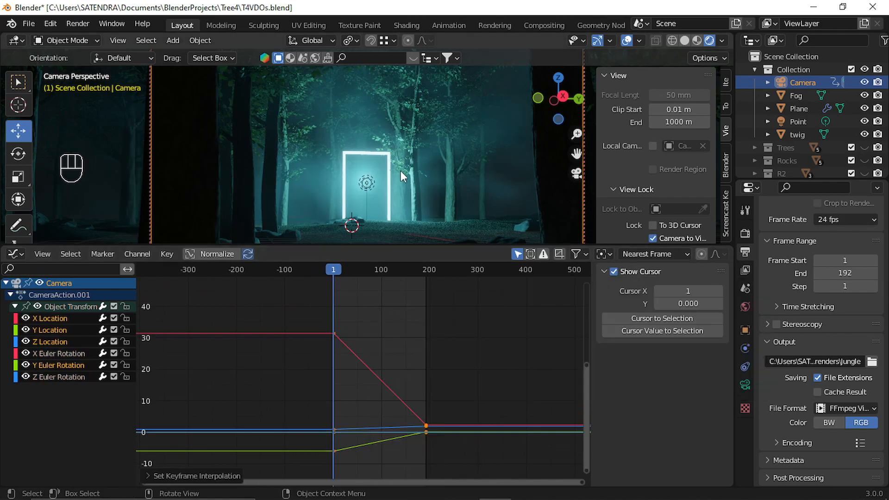
Play back the camera animation from the first frame, return to the start and give the 3D viewport more height.
key(space)
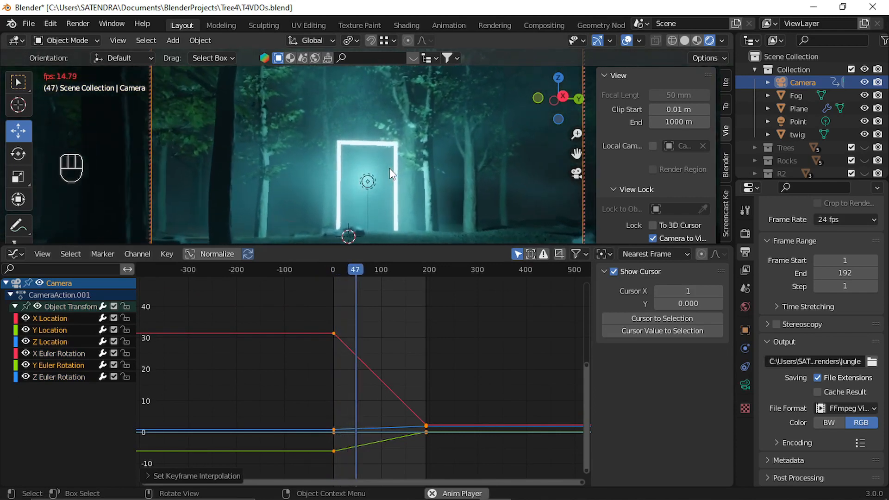
key(space)
key(shift+Left)
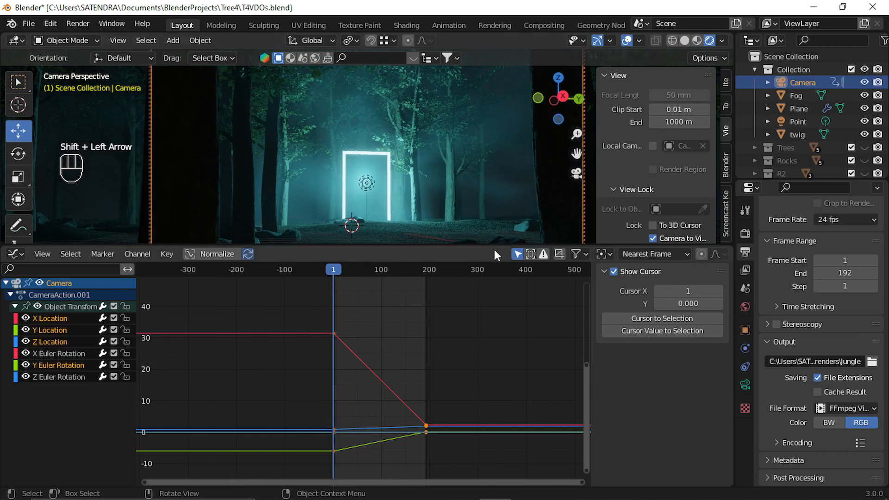
drag(494, 249, 486, 296)
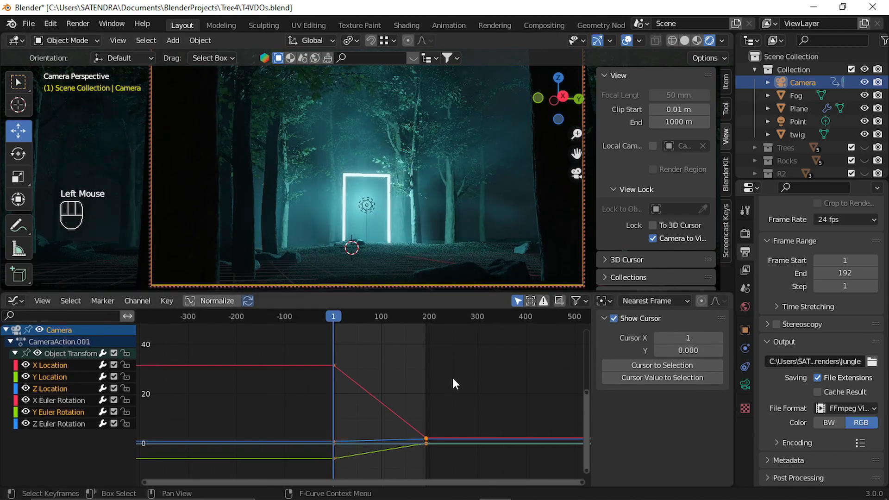
middle_drag(392, 404, 399, 398)
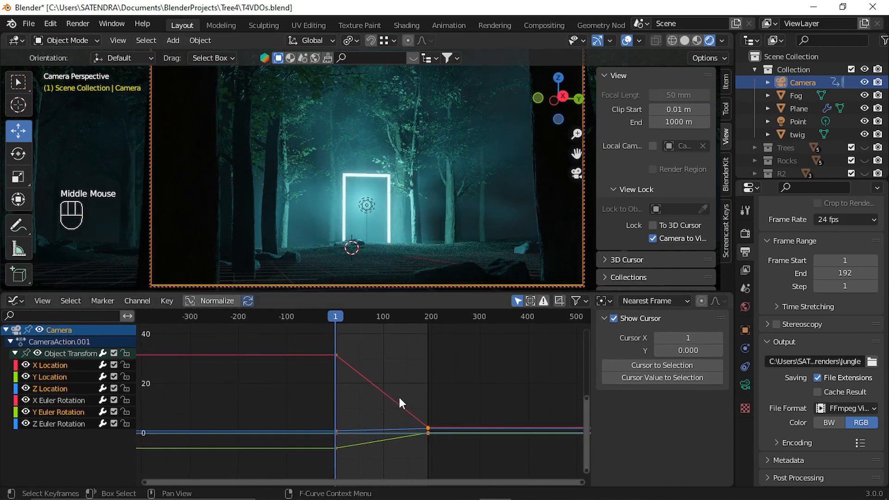
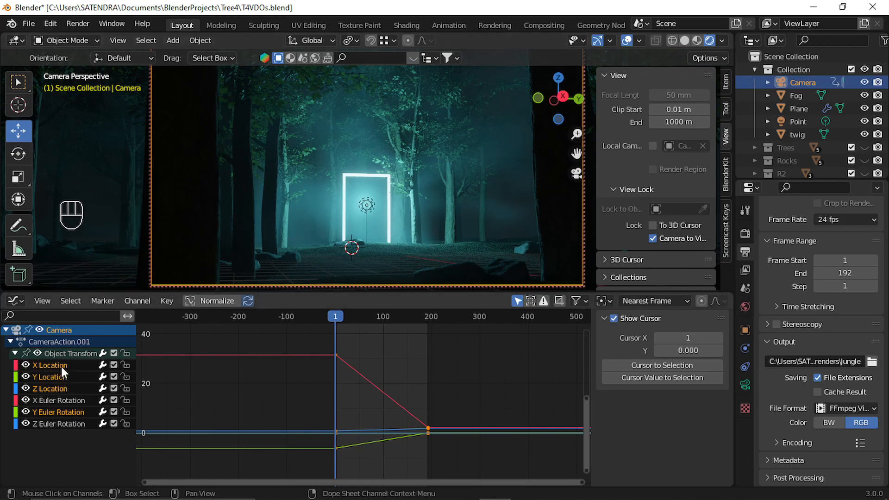
Select the camera's Z Location channel and try raising its Z location to about 1.34 m in the transform values.
click(54, 390)
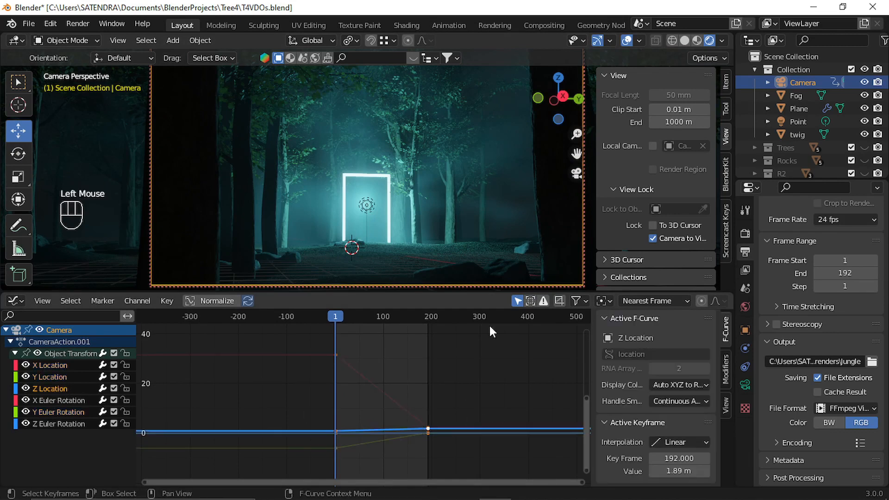
click(728, 85)
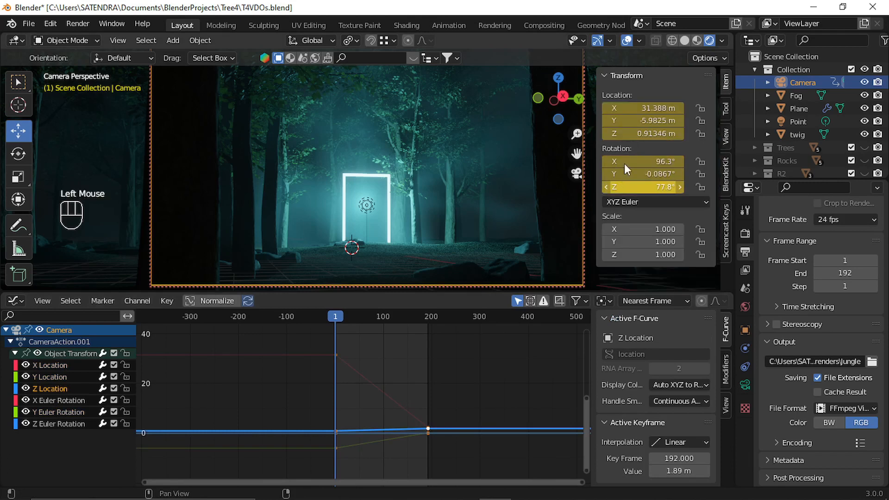
drag(648, 133, 683, 133)
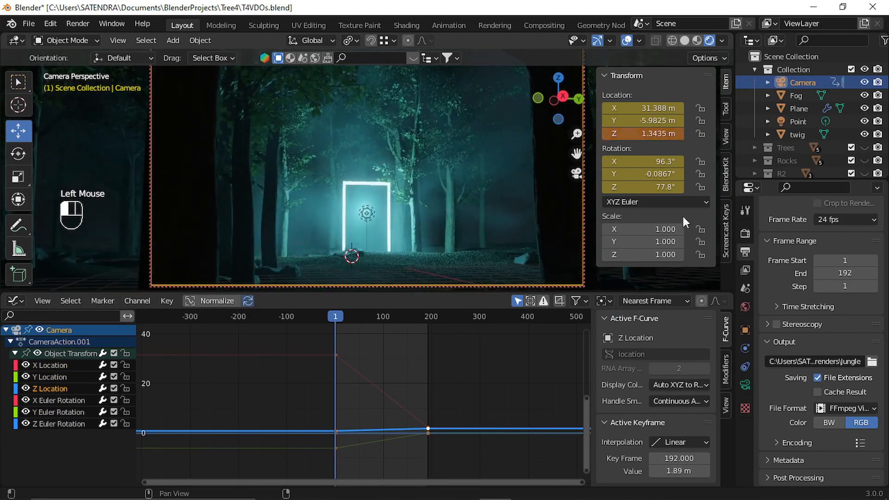
Add a Noise modifier to the camera's Z Location curve.
scroll(423, 429, up, 3)
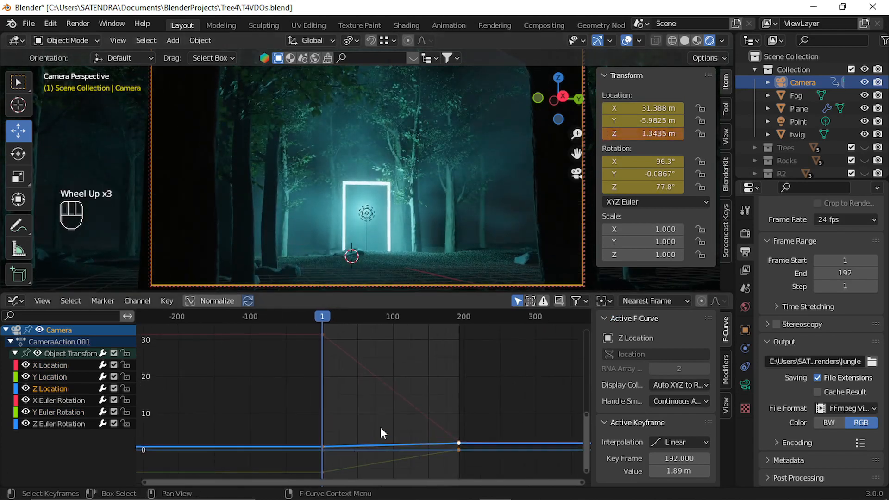
middle_drag(380, 428, 365, 361)
scroll(365, 361, up, 2)
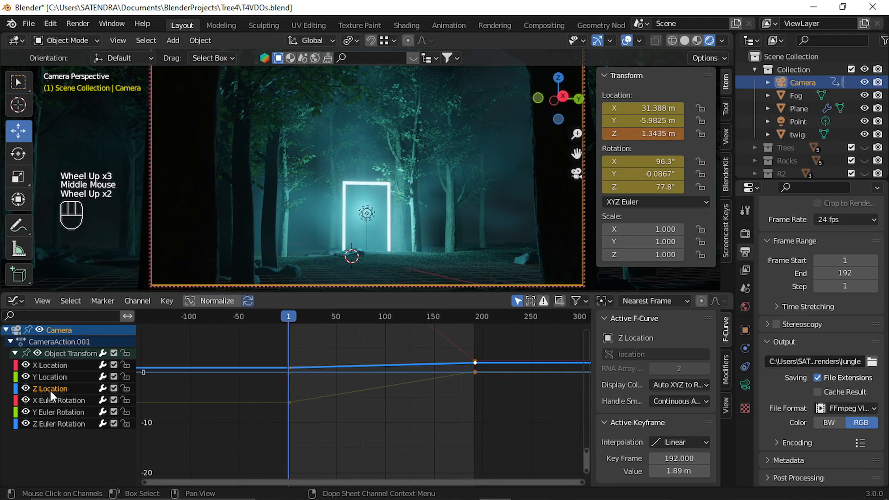
click(725, 368)
click(631, 322)
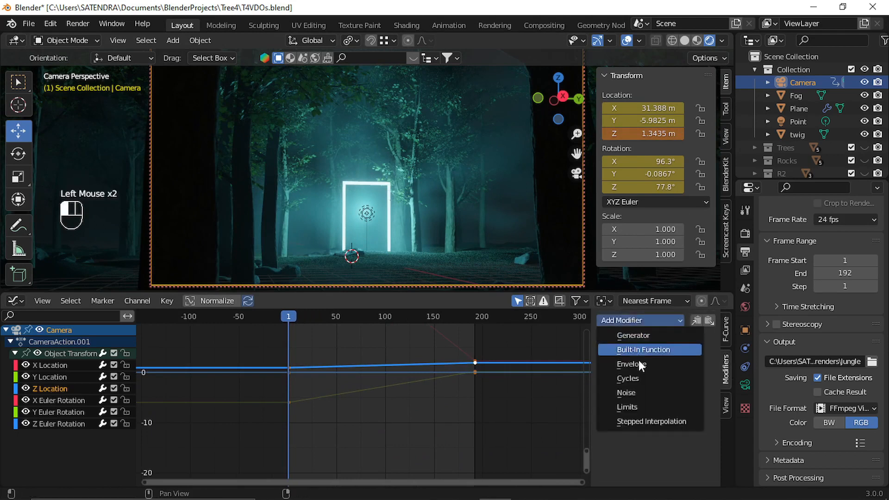
click(644, 390)
scroll(373, 357, up, 3)
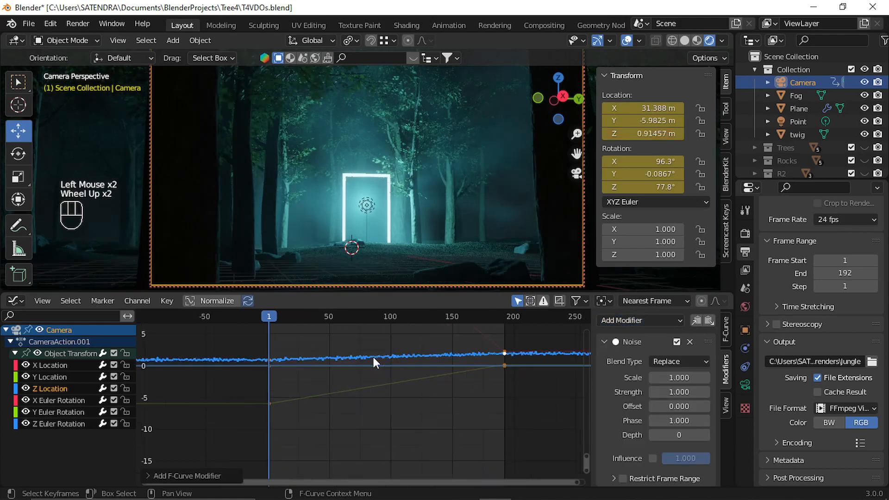
middle_drag(418, 374, 421, 421)
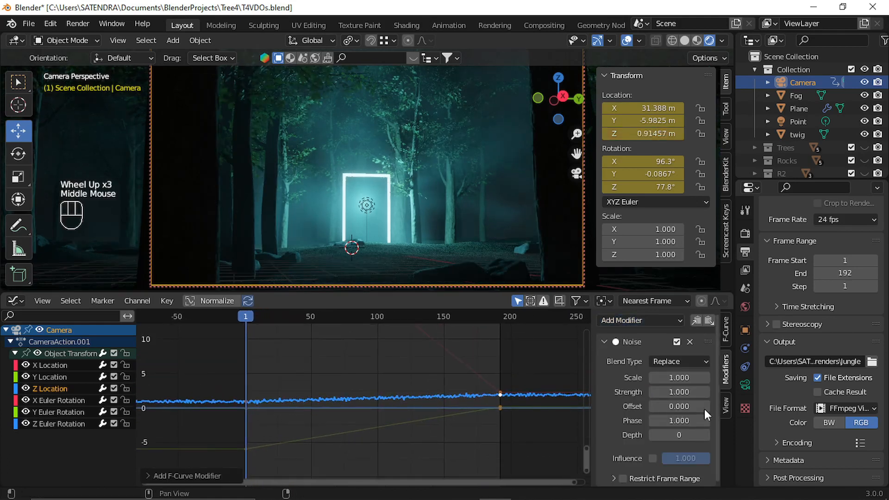
Tune the Z Location noise to scale 10.9, strength 0.8 and offset 77.4, checking the camera motion with playback.
drag(679, 378, 732, 378)
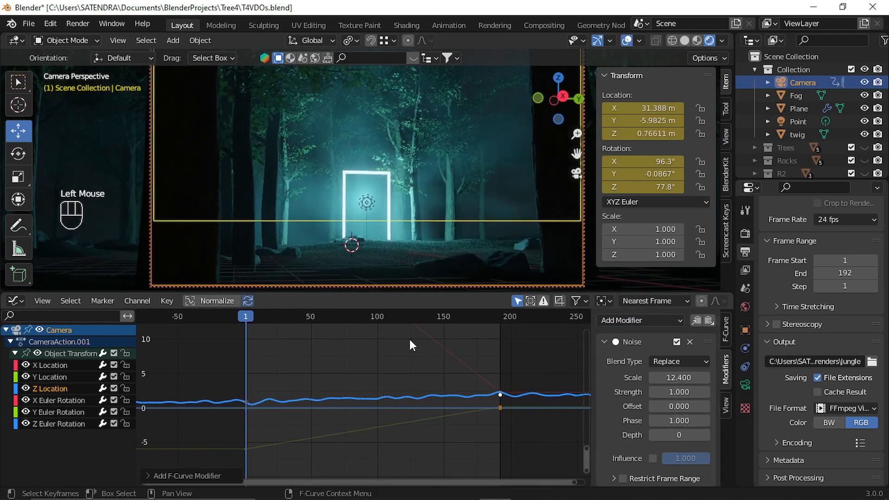
key(space)
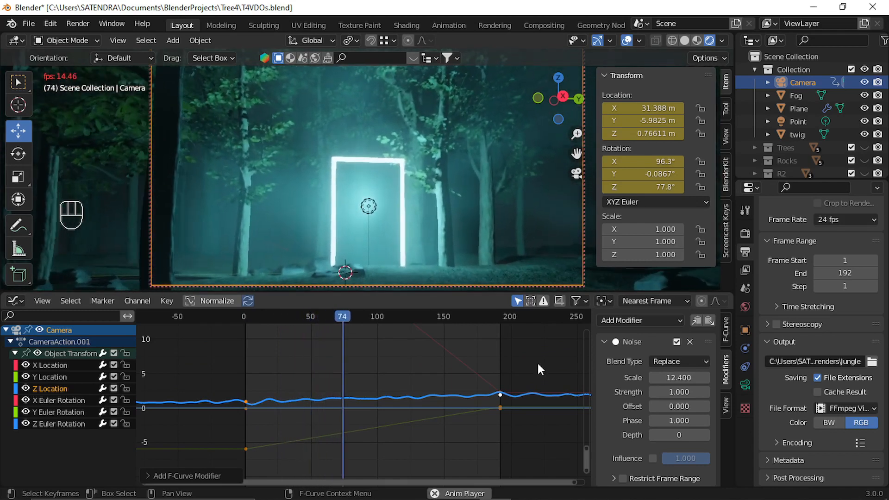
key(space)
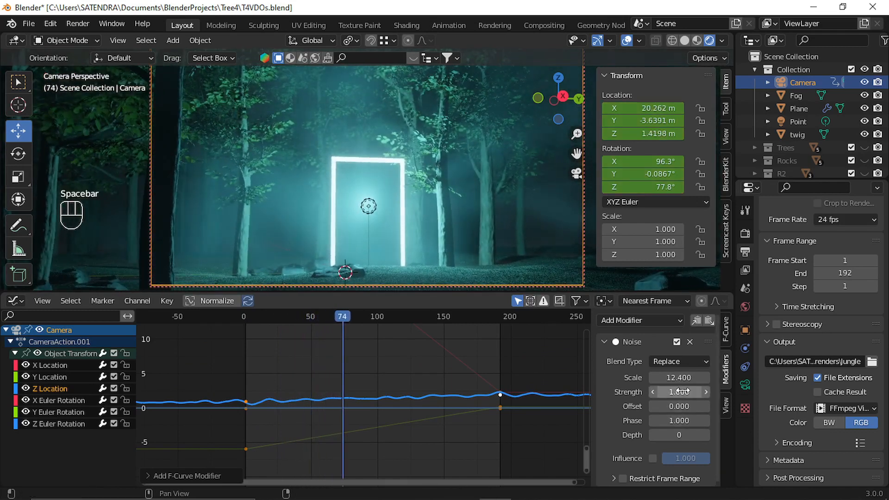
drag(679, 392, 828, 407)
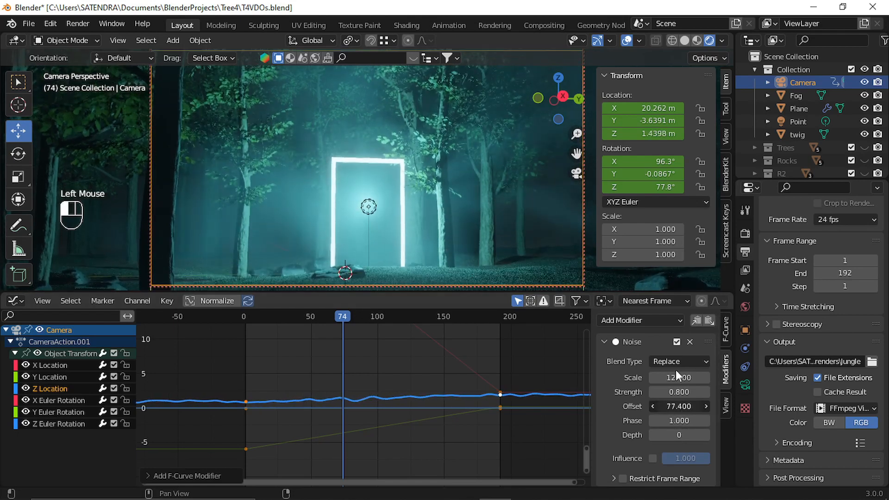
drag(669, 377, 696, 378)
key(space)
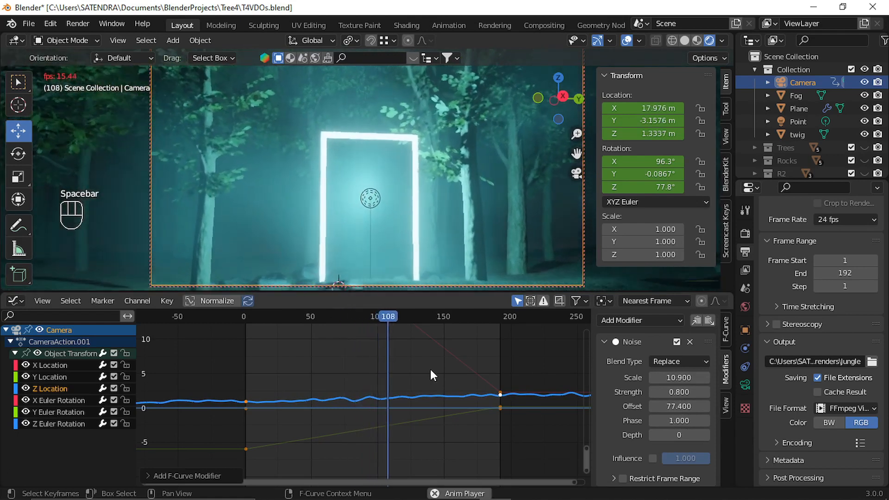
key(space)
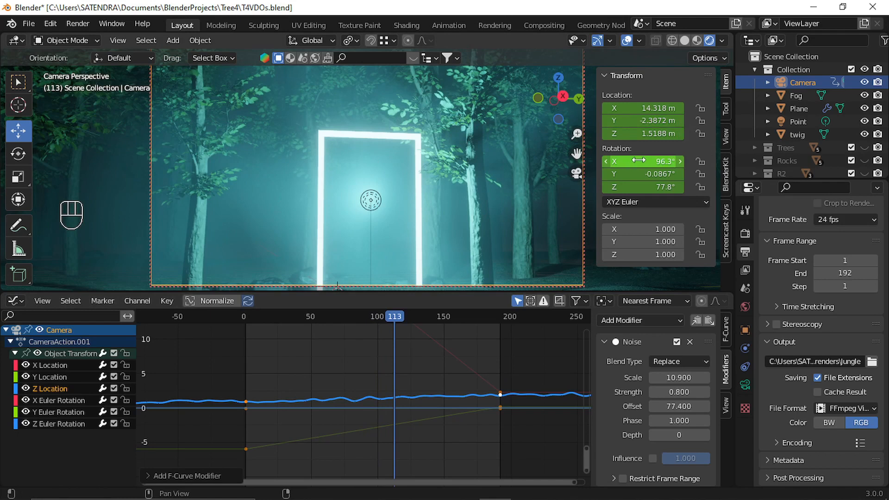
Try tilting the camera to a Y rotation of about 1.41° and return to the first frame.
click(631, 171)
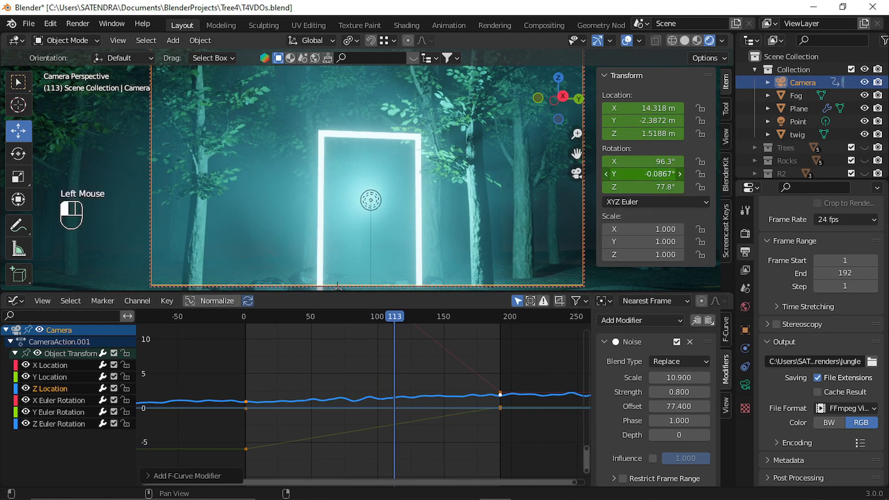
mouse_move(630, 174)
mouse_down()
mouse_move(620, 173)
mouse_move(630, 171)
mouse_up()
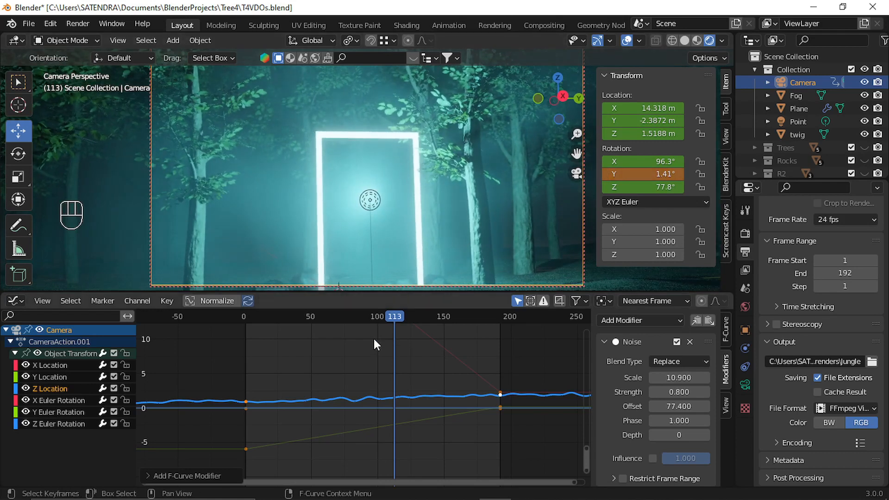
key(shift+Left)
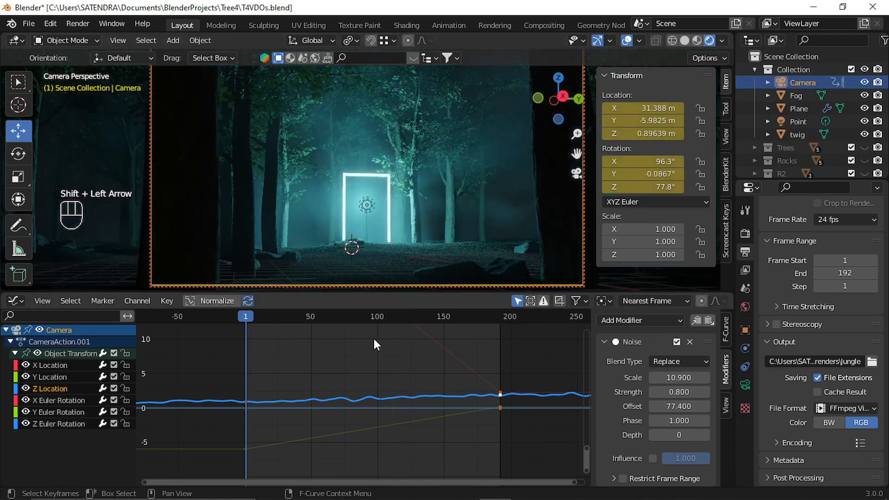
Add a Noise modifier to the camera's Y Euler Rotation curve and set its strength to 0.1.
click(54, 412)
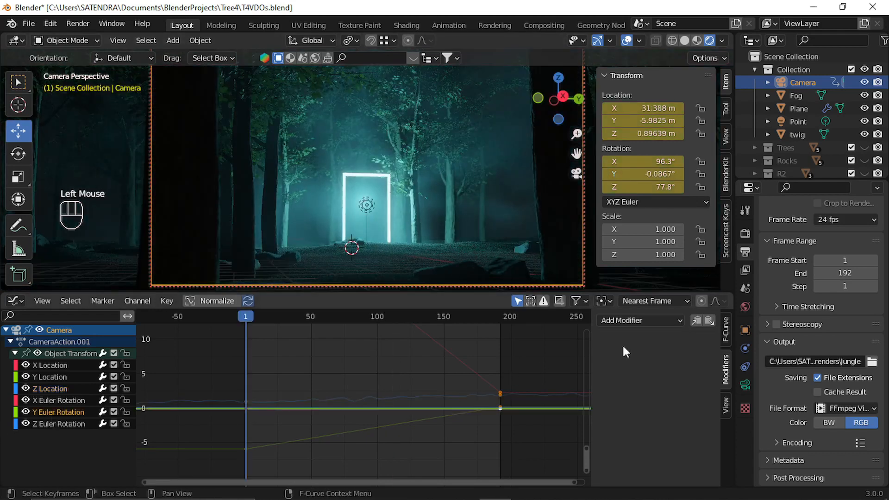
click(652, 319)
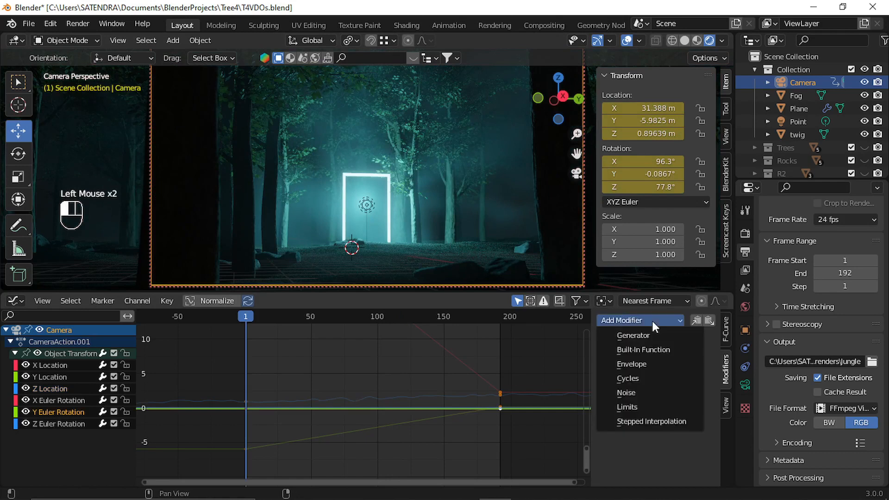
click(638, 391)
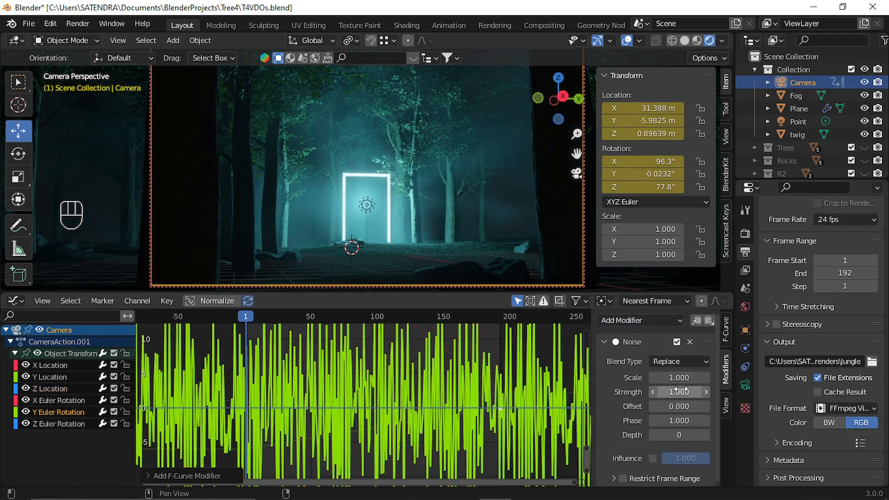
drag(689, 392, 665, 392)
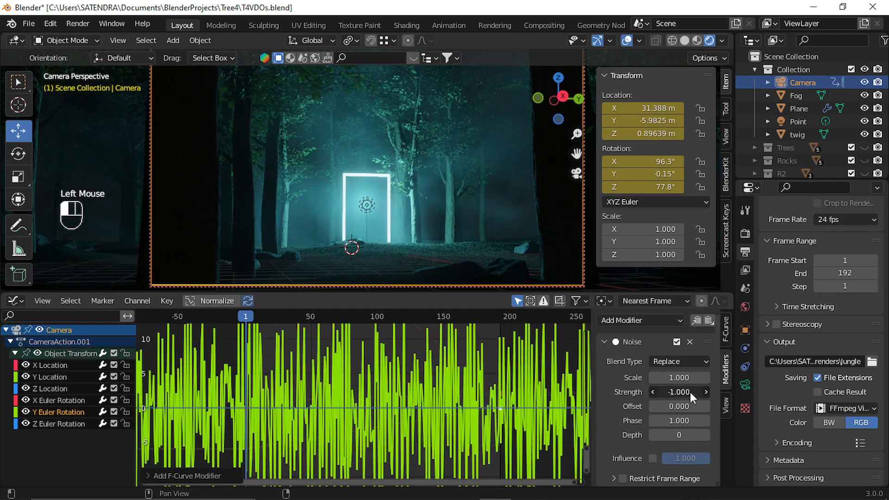
click(691, 393)
text(0.1)
key(Return)
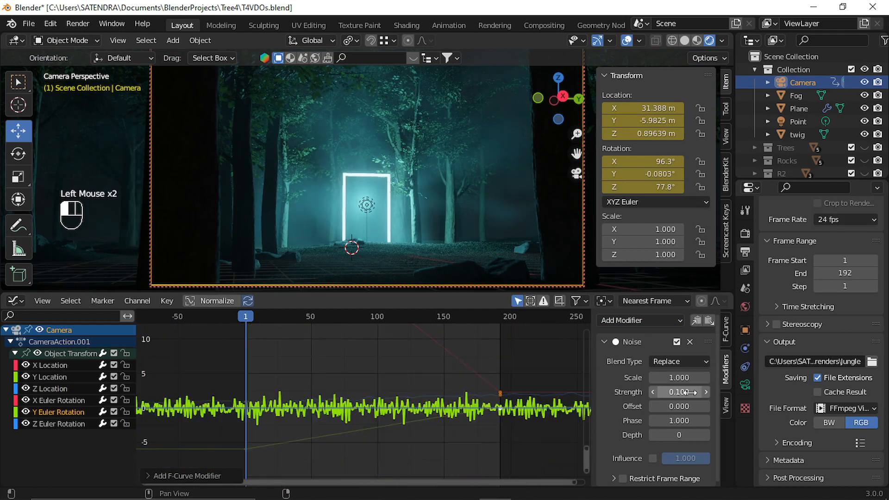
Set the Y Euler Rotation noise scale to about 50.7 and its strength to 0.01.
mouse_move(676, 378)
mouse_down()
mouse_move(717, 378)
mouse_move(685, 377)
mouse_up()
click(677, 393)
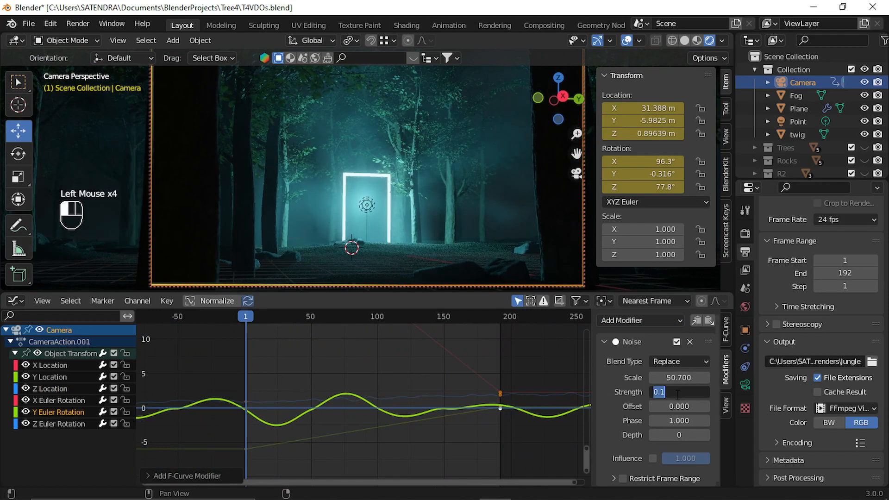
text(0.)
text(01)
key(Return)
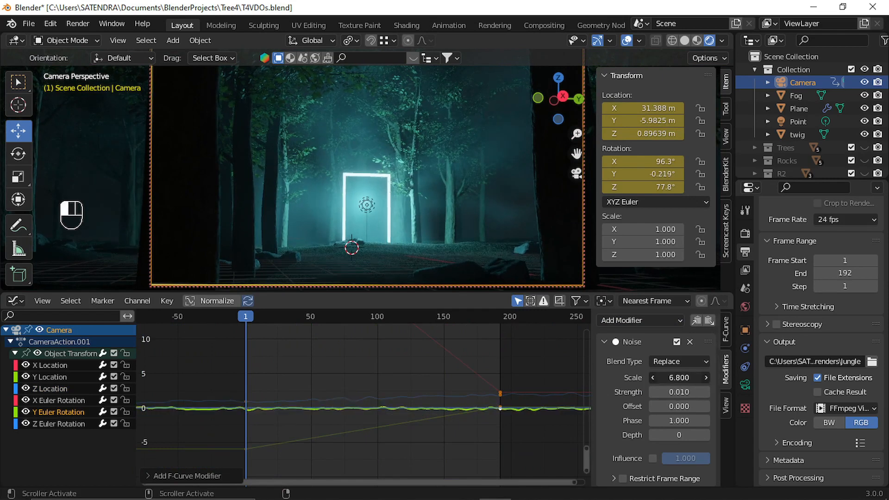
Lower the Y Euler Rotation noise scale to about 6.8 and play back the camera animation.
drag(678, 378, 678, 378)
key(space)
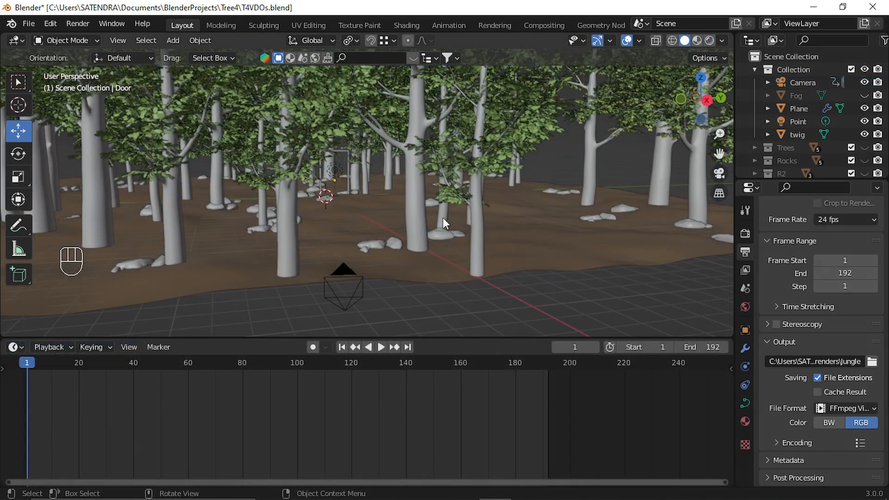
Select the camera together with the door frame and copy both objects.
middle_drag(386, 216, 380, 219)
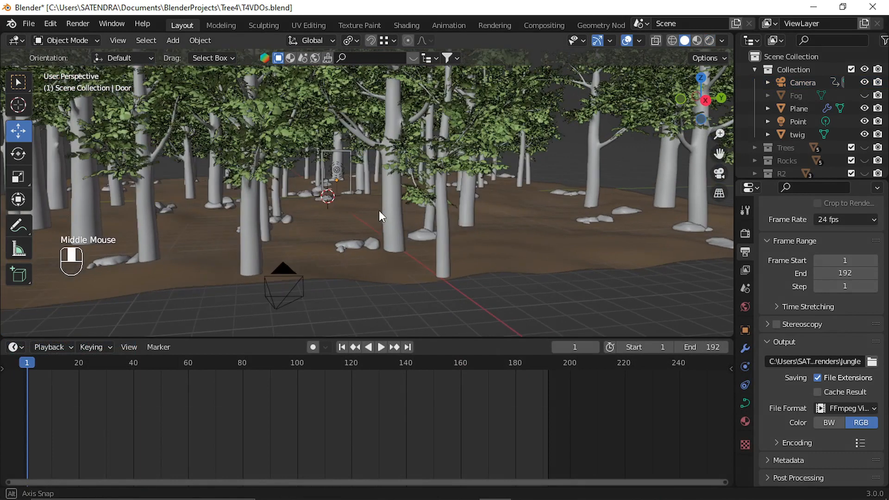
click(290, 292)
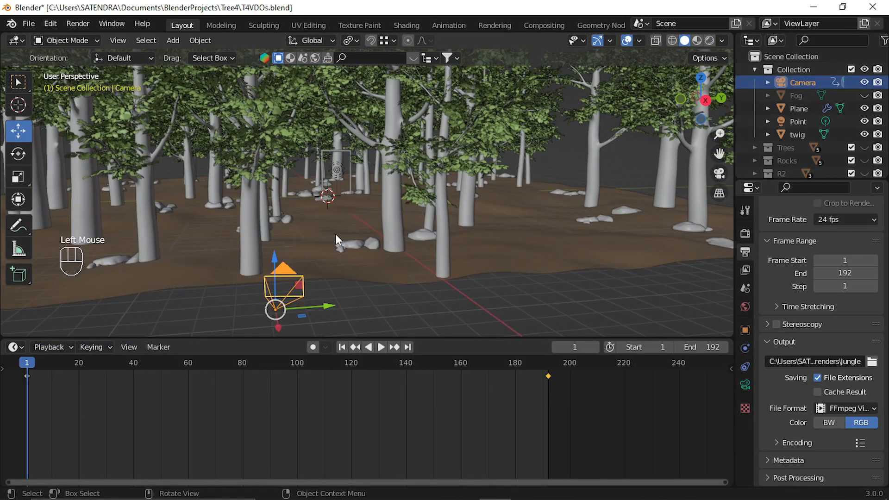
shift+click(349, 171)
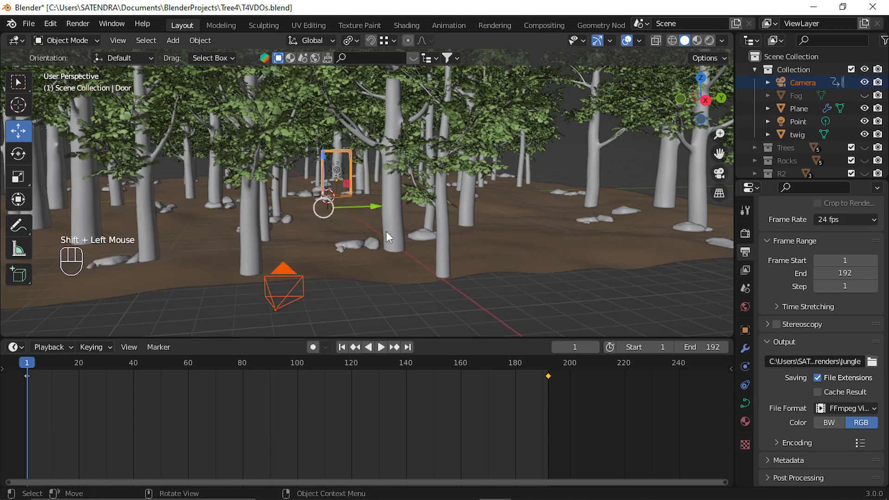
key(ctrl)
key(ctrl+c)
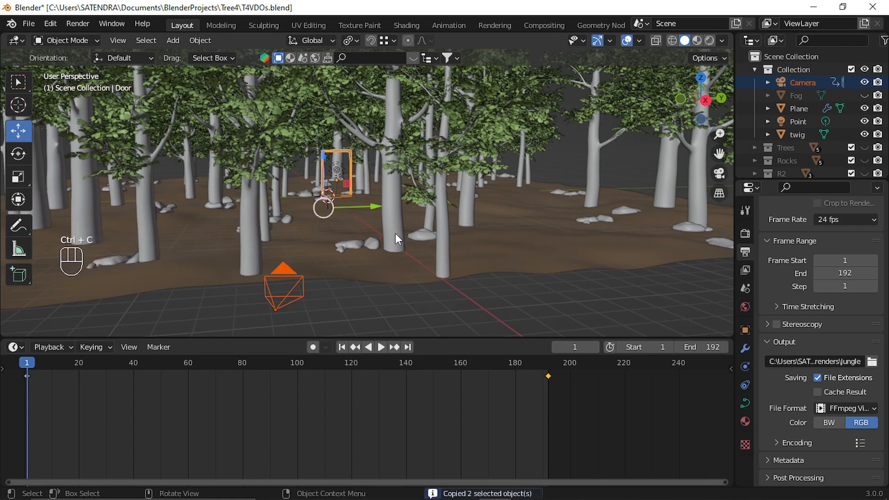
Create a new General file and paste the copied camera and door into it.
click(29, 24)
mouse_move(94, 37)
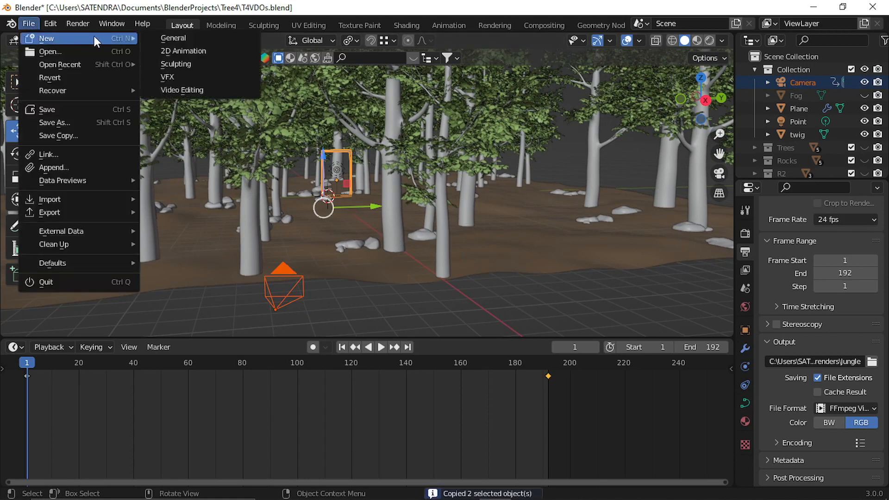
click(199, 38)
click(471, 279)
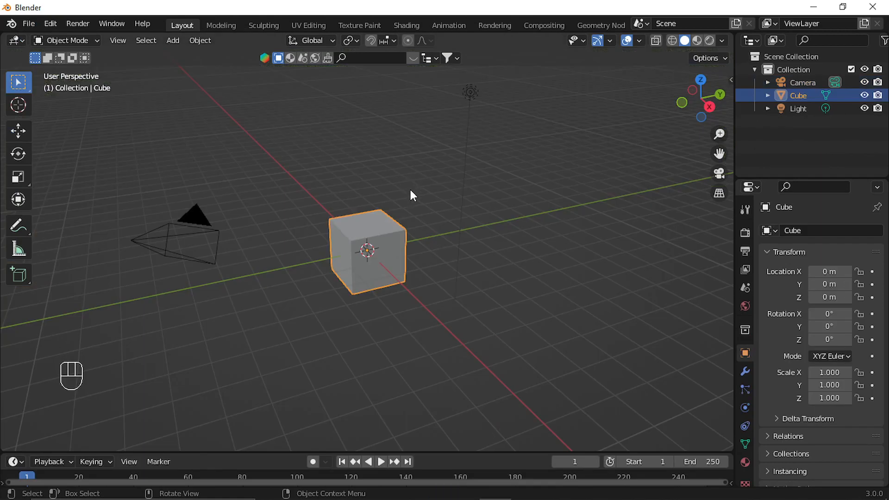
key(ctrl+v)
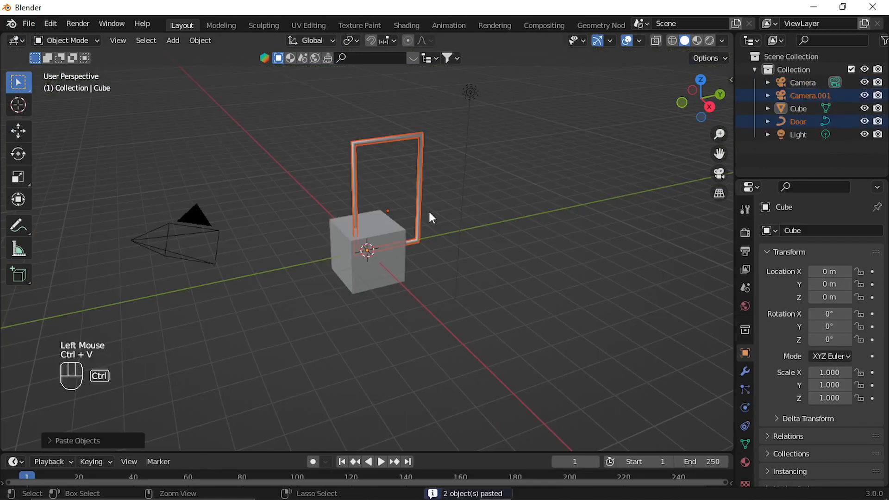
Delete the new file's default camera, keeping the pasted one.
click(568, 320)
scroll(393, 237, down, 2)
scroll(392, 237, down, 1)
mouse_move(393, 237)
middle_down()
mouse_move(404, 237)
mouse_move(380, 235)
middle_up()
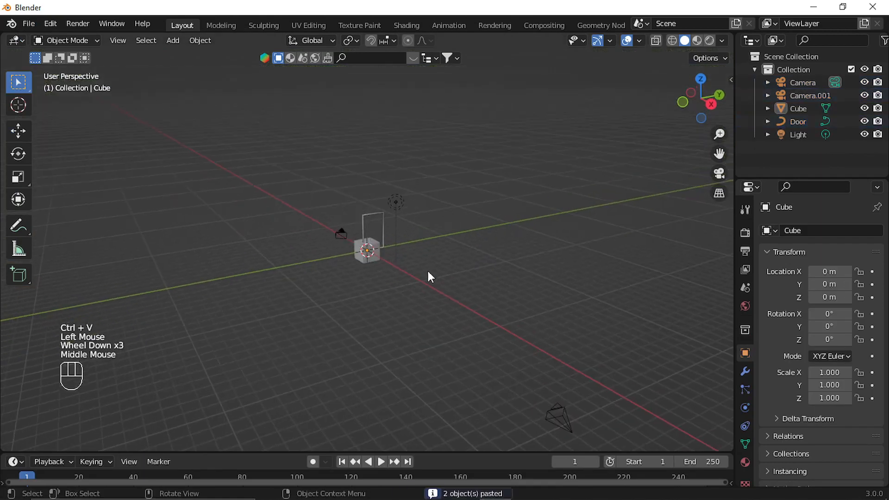
shift+middle_drag(426, 269, 425, 265)
click(800, 83)
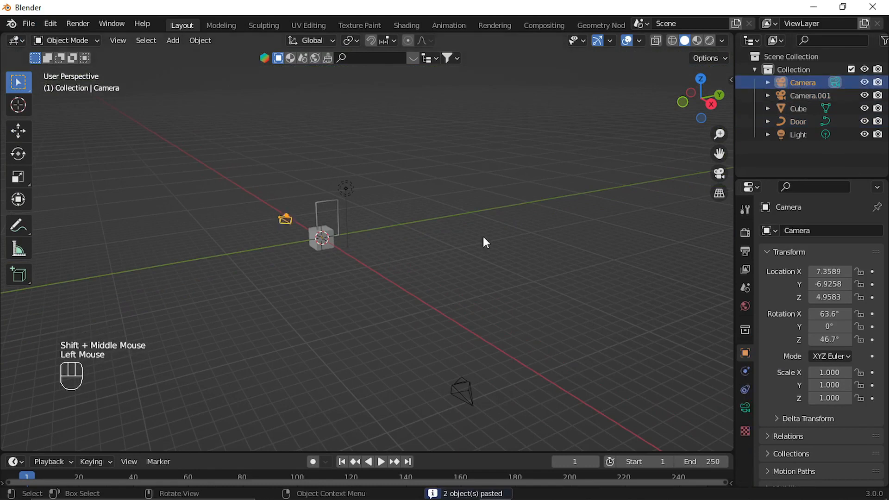
key(Delete)
Look through the pasted camera as the scene camera, play back its animation, and return to frame 1.
key(KP_0)
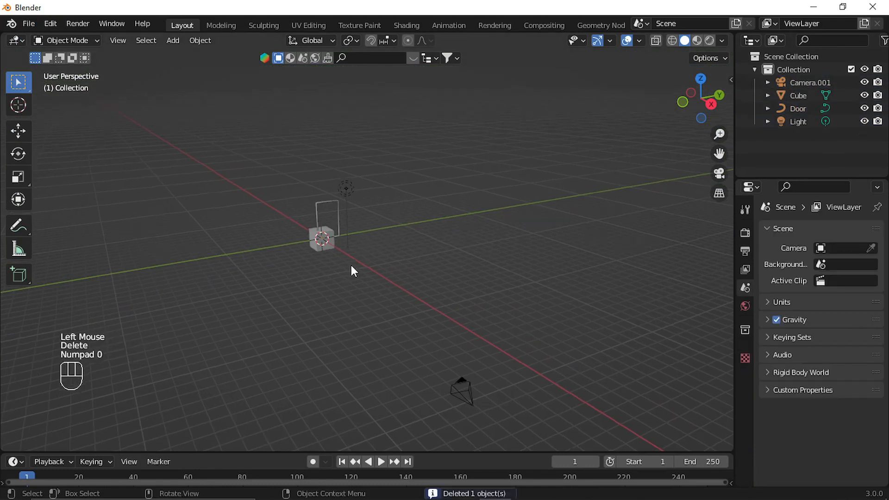
key(space)
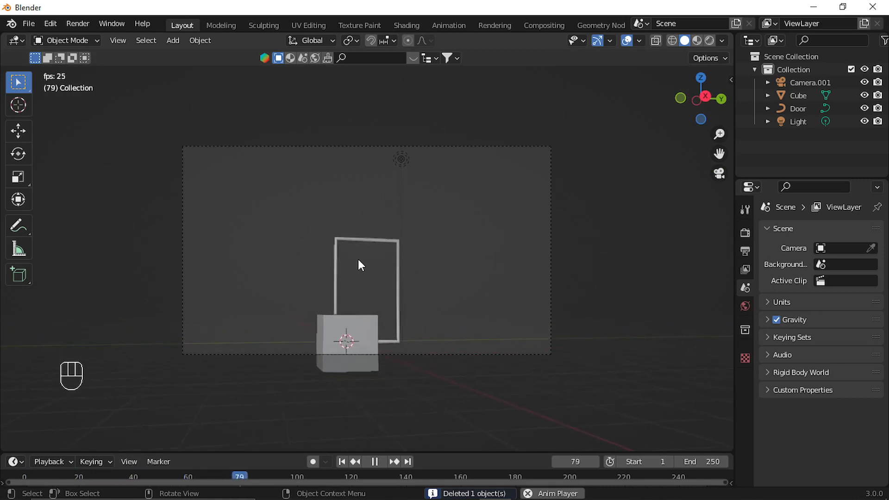
key(space)
middle_drag(361, 265, 472, 288)
scroll(472, 287, down, 2)
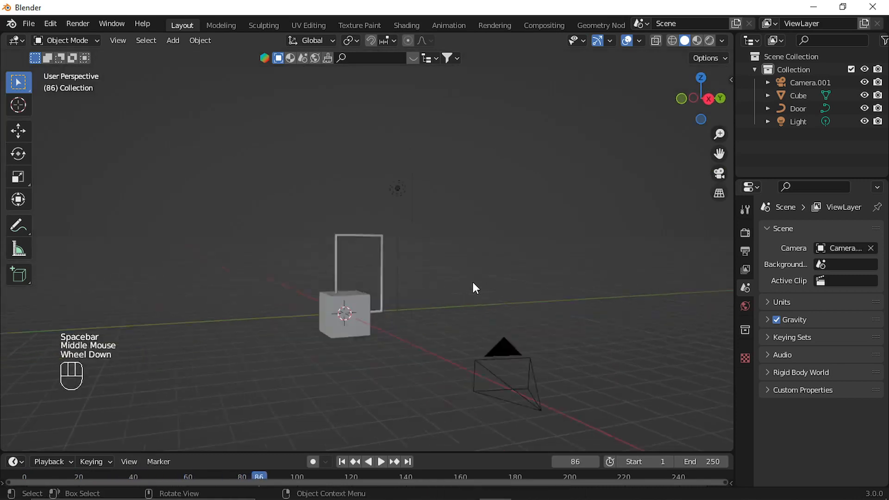
key(shift+Left)
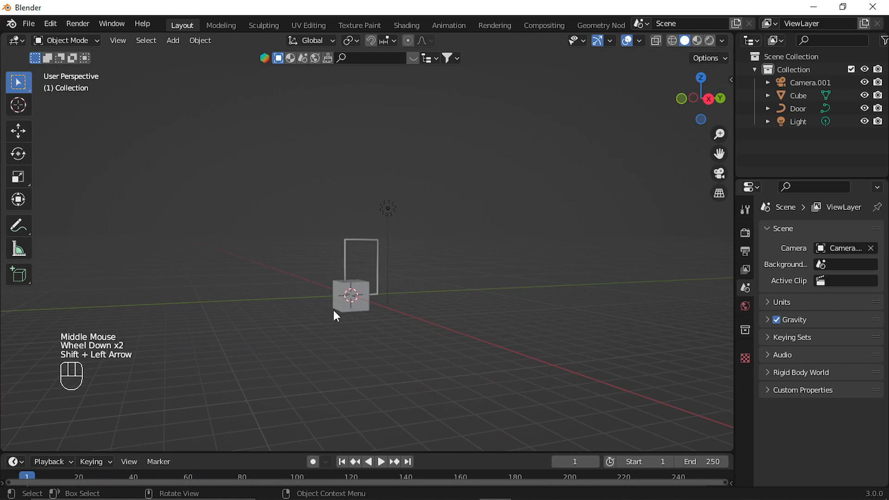
Delete the default cube and add a mesh plane at the origin, scaled up to about 18.95.
click(347, 306)
key(Delete)
middle_drag(367, 310, 365, 326)
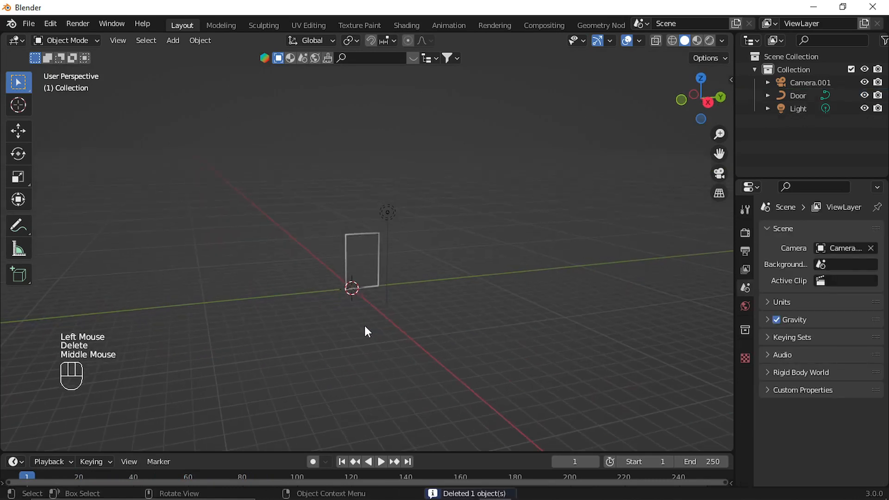
key(shift+a)
mouse_move(352, 235)
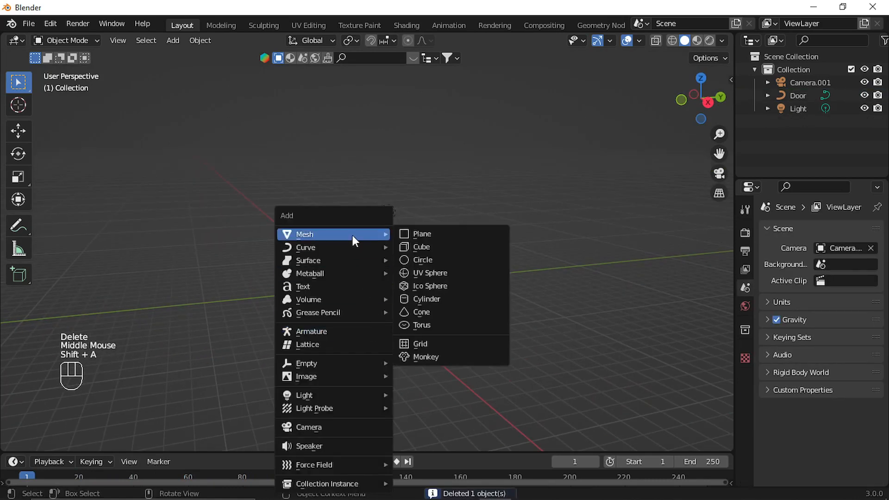
click(444, 233)
key(s)
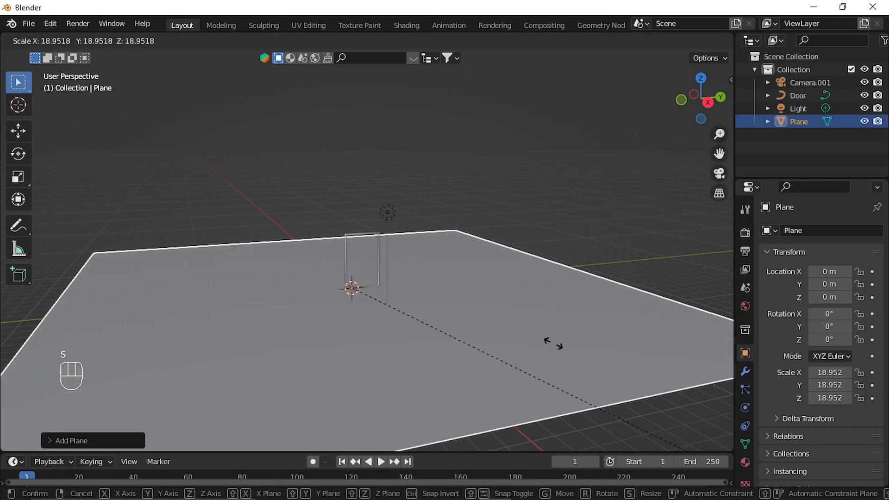
click(553, 343)
scroll(387, 262, down, 3)
key(KP_0)
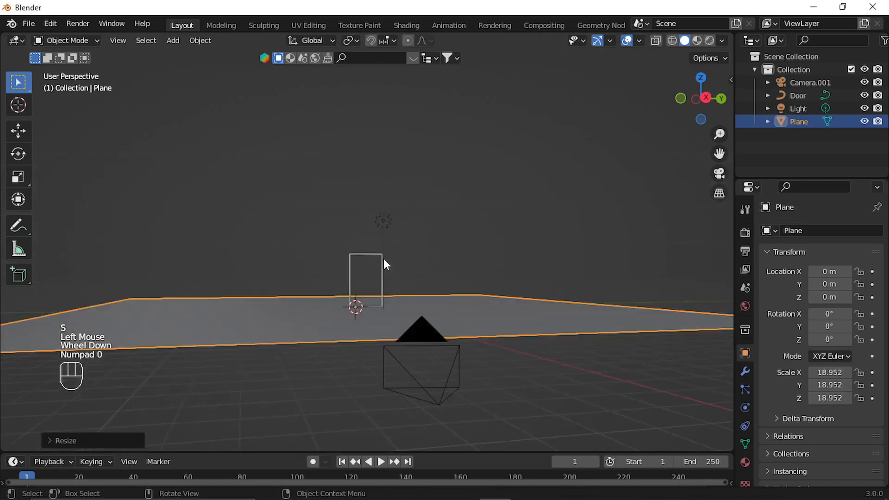
key(KP_0)
middle_drag(385, 252, 462, 280)
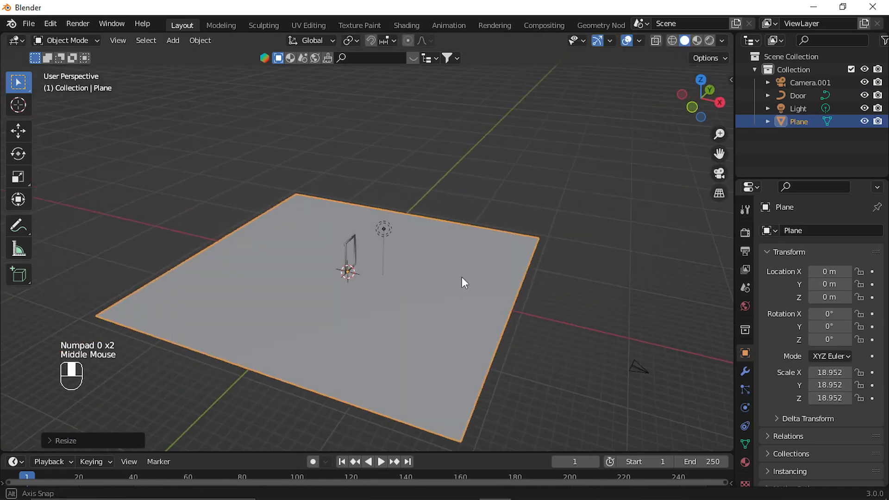
Stretch the plane along X to a scale of about 36.5 and apply its scale.
click(431, 300)
key(s)
key(x)
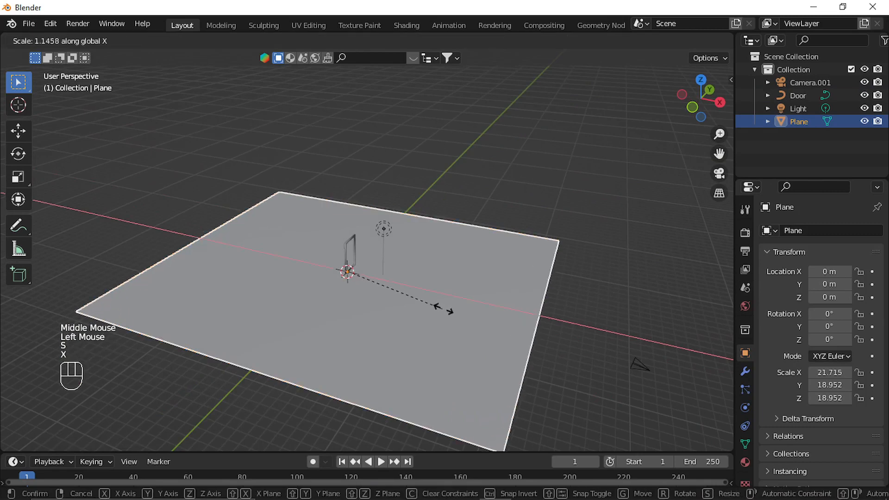
click(508, 334)
key(ctrl+a)
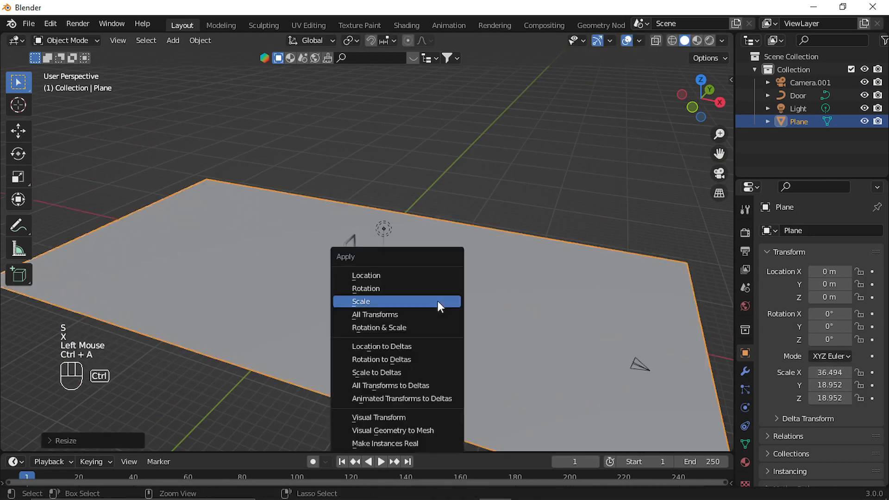
click(426, 302)
middle_drag(418, 309, 325, 284)
scroll(421, 318, up, 2)
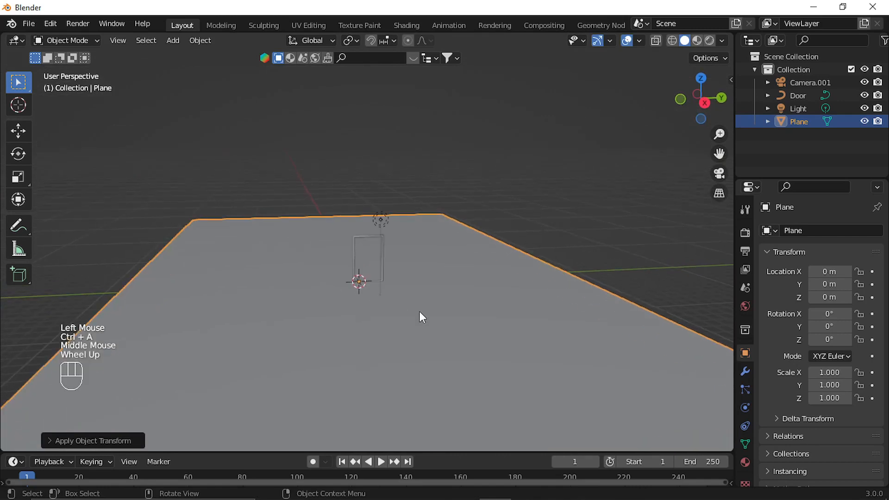
Subdivide the whole plane four times in Edit Mode and return to Object Mode.
middle_drag(421, 318, 438, 310)
key(Tab)
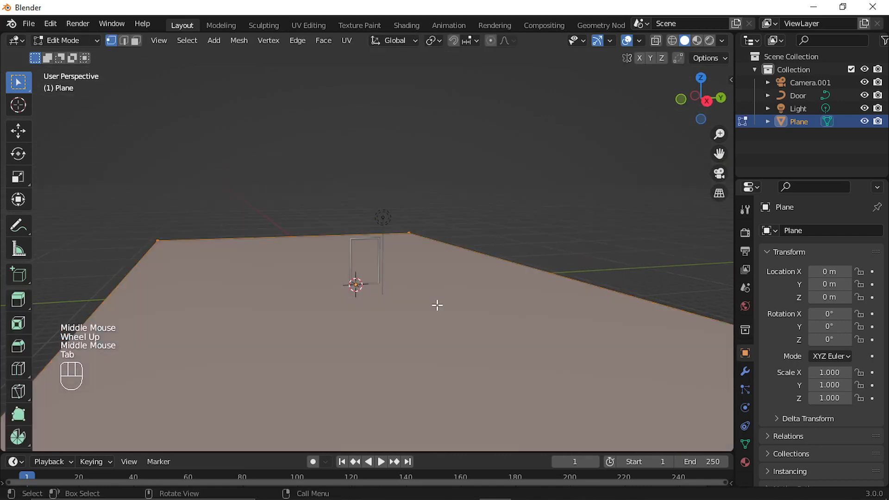
right_click(437, 305)
key(s)
right_click(437, 305)
key(s)
right_click(437, 305)
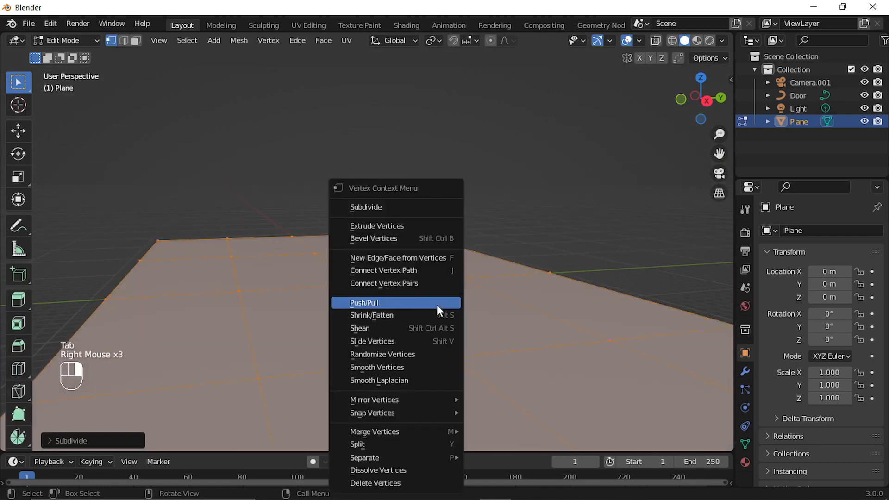
key(s)
right_click(437, 305)
click(437, 304)
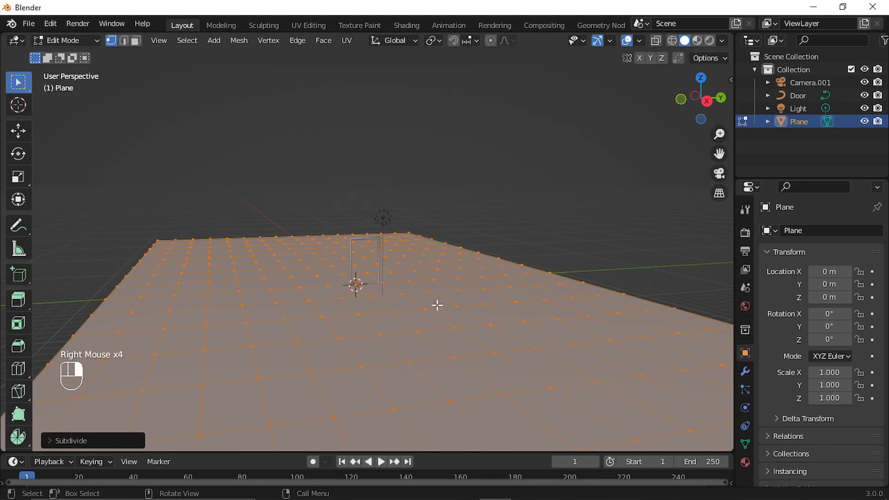
key(Tab)
Add a Subdivision Surface modifier to the plane and set its viewport level to 2.
click(745, 371)
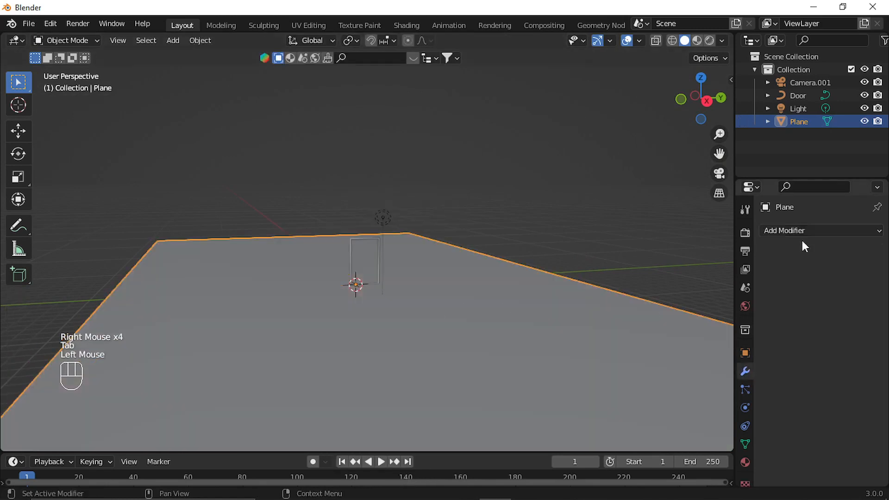
click(806, 230)
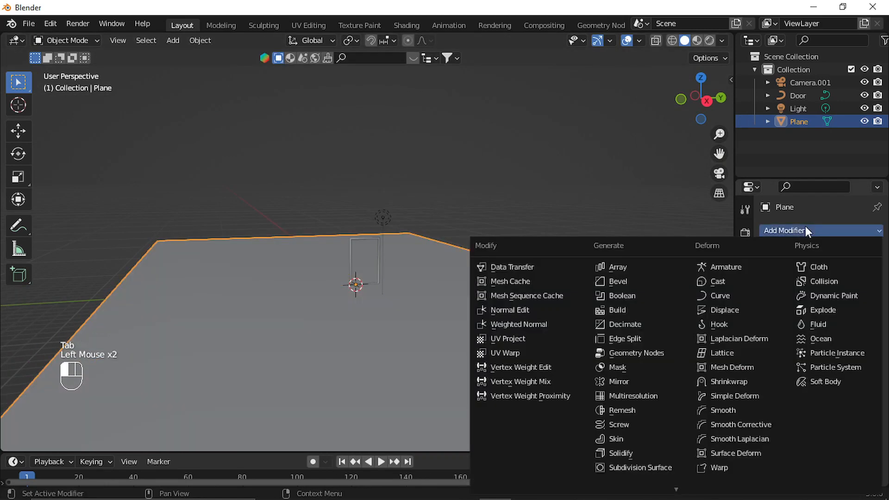
click(657, 467)
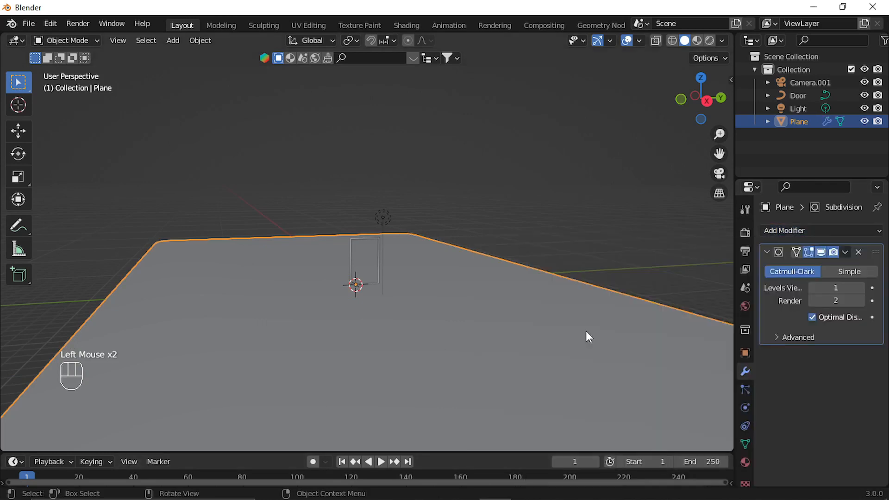
click(859, 288)
shift+middle_drag(535, 265, 518, 218)
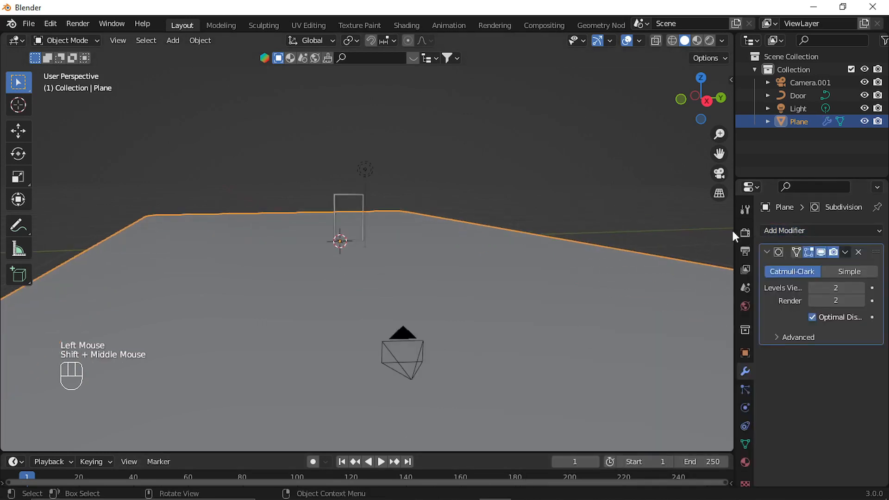
Add a Displace modifier to the plane with a new texture of type Voronoi.
click(823, 231)
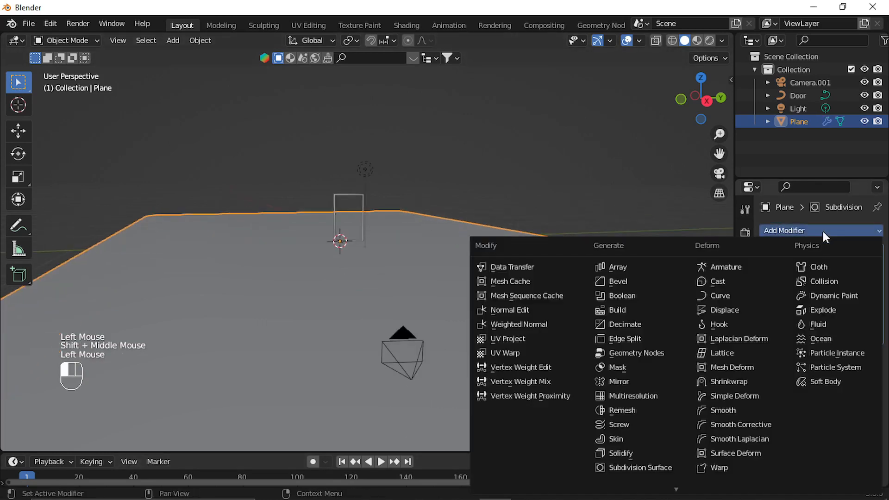
click(740, 311)
click(835, 375)
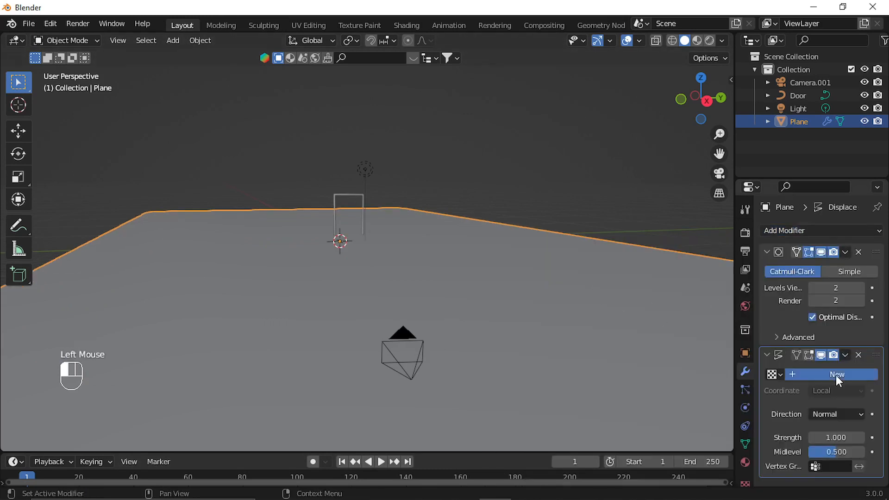
click(872, 375)
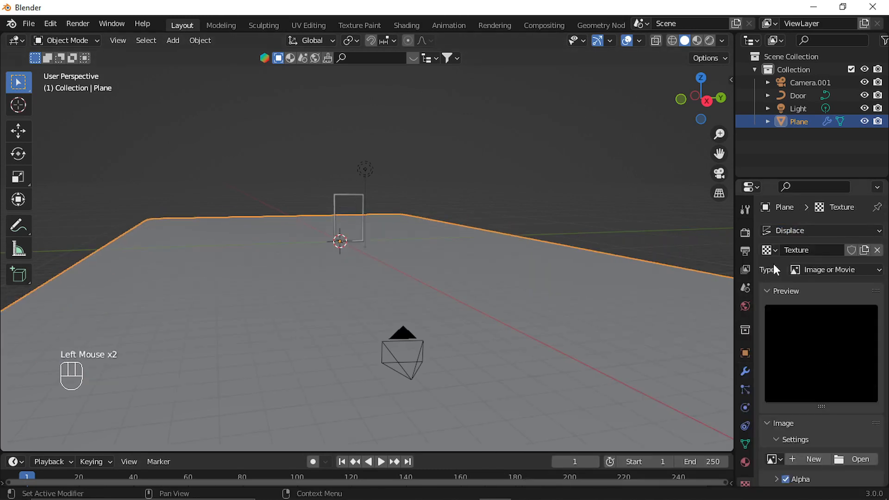
click(826, 268)
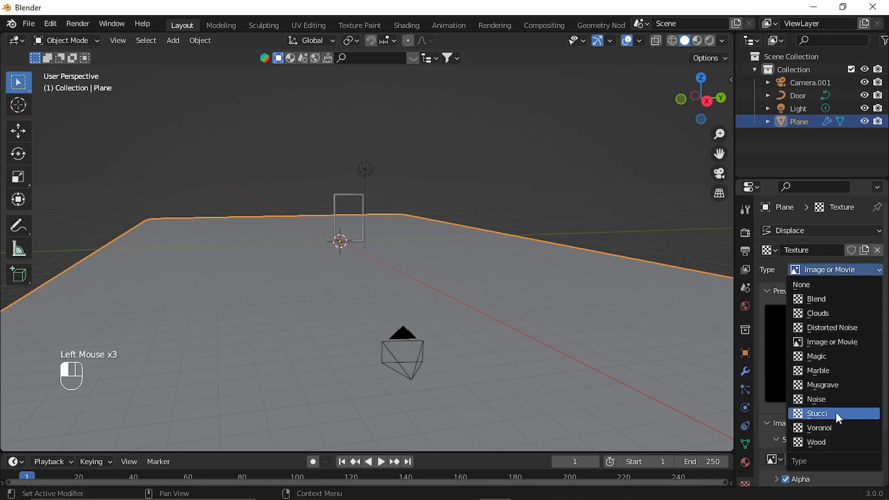
click(832, 425)
Shade the displaced plane smooth.
middle_drag(537, 195, 525, 237)
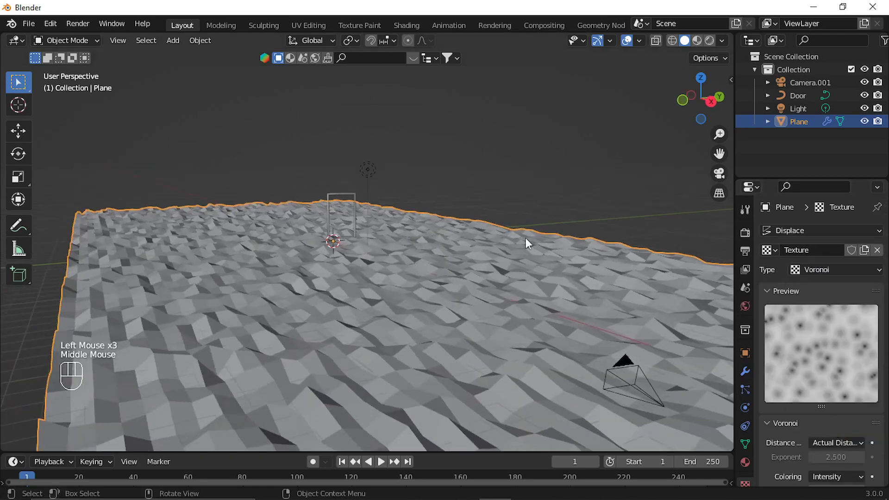
right_click(505, 253)
click(484, 254)
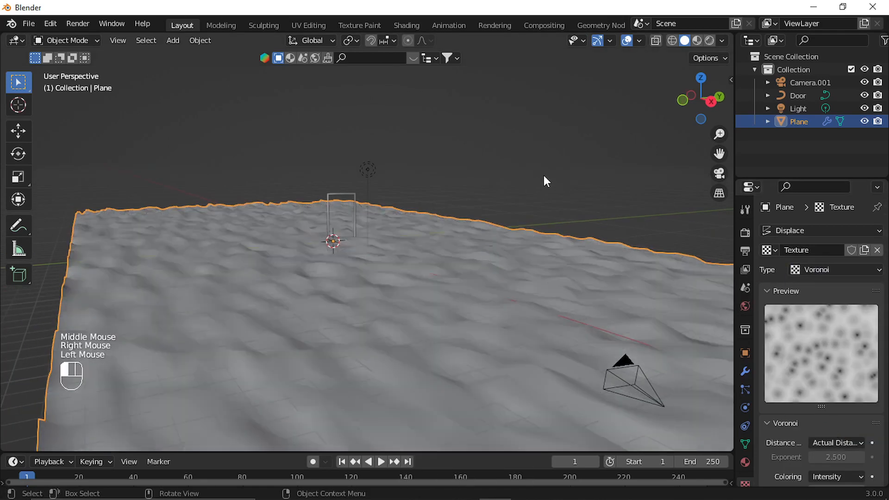
Widen the ground plane along the Y axis and apply its object transform.
middle_drag(544, 176, 471, 278)
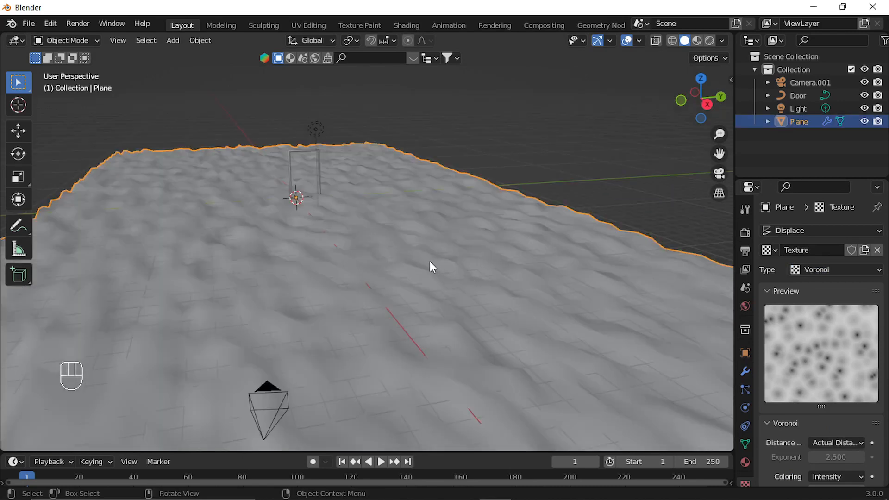
mouse_move(430, 262)
middle_down()
mouse_move(412, 257)
mouse_move(429, 263)
middle_up()
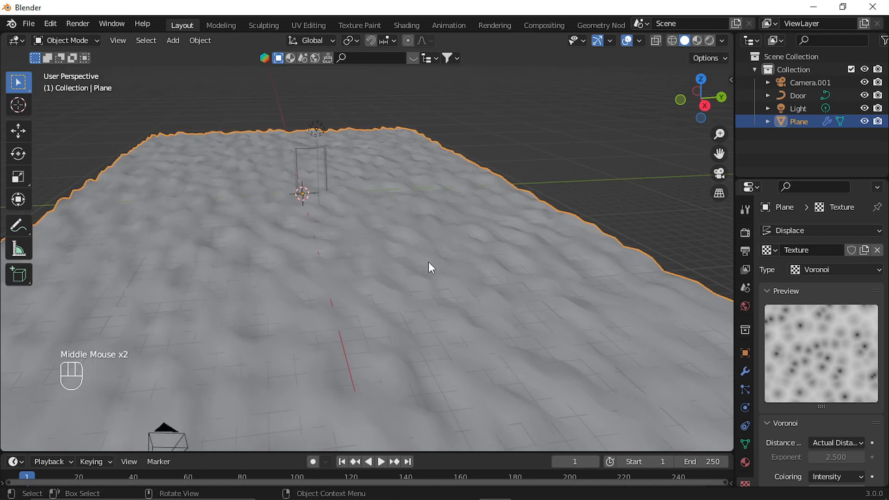
key(s)
key(y)
click(505, 265)
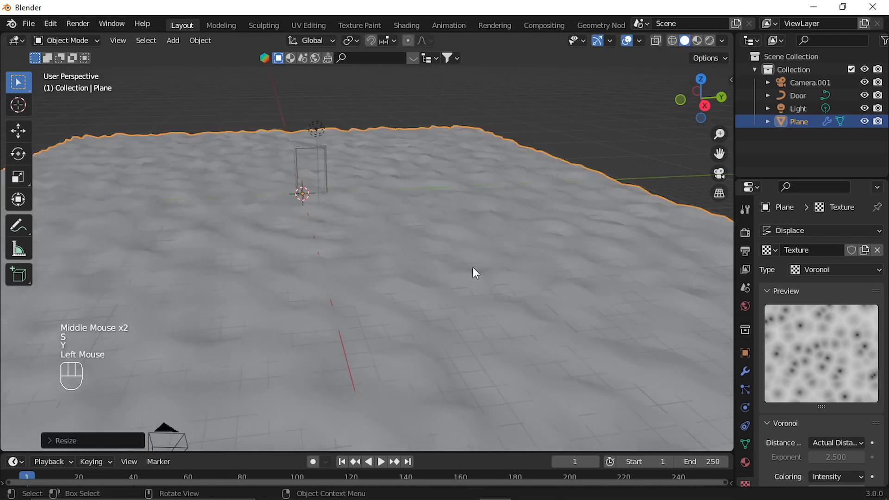
key(ctrl+a)
click(452, 268)
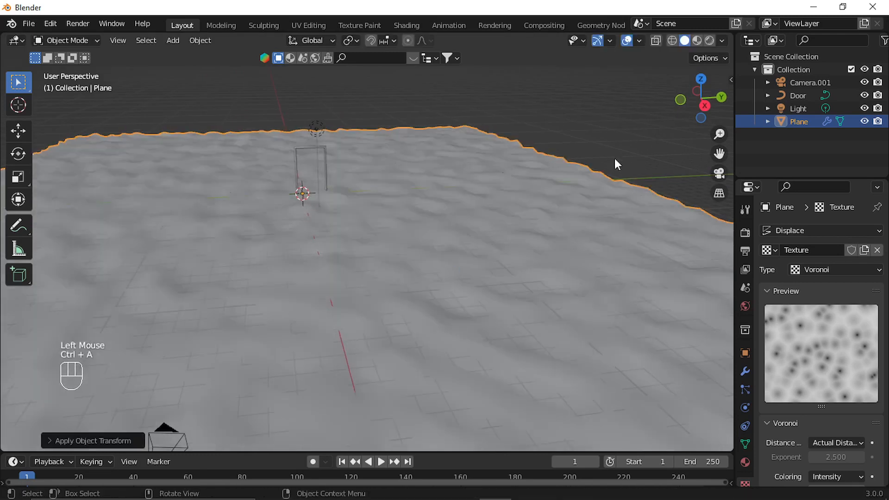
Set the size of the Displace modifier's Voronoi texture to 3.00.
middle_drag(369, 273, 382, 264)
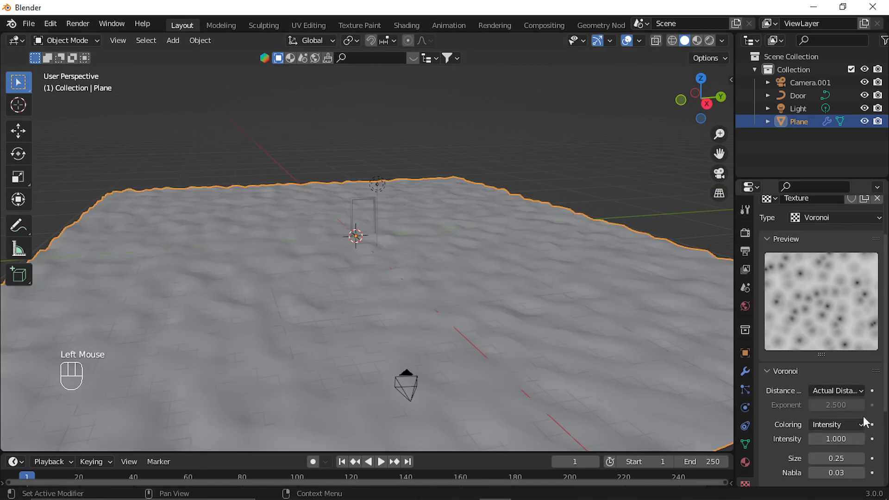
scroll(859, 395, down, 2)
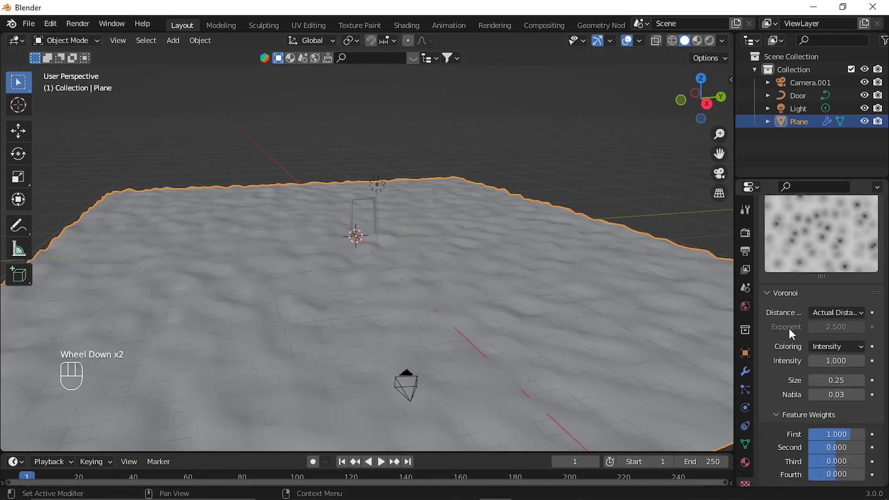
click(831, 380)
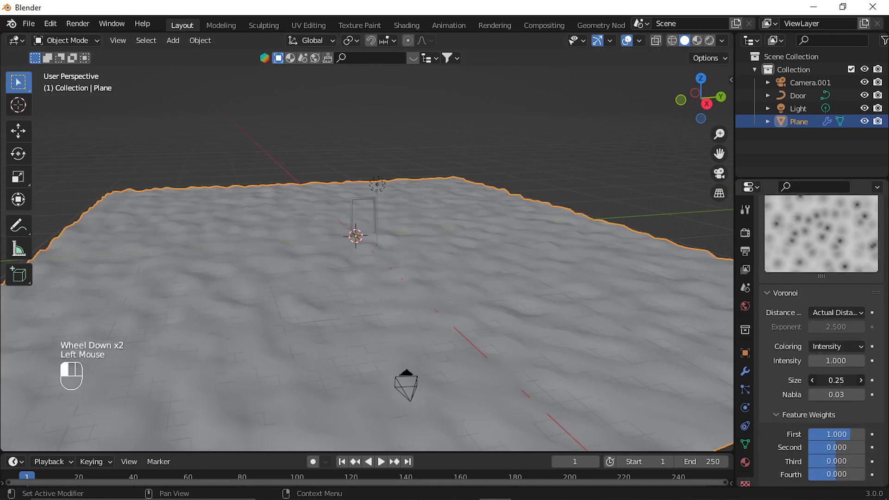
drag(830, 380, 883, 380)
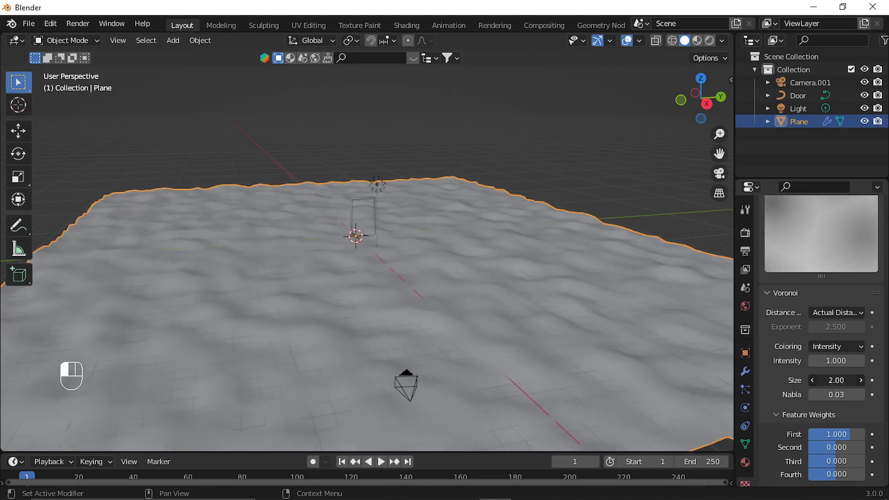
click(830, 376)
text(3)
key(Return)
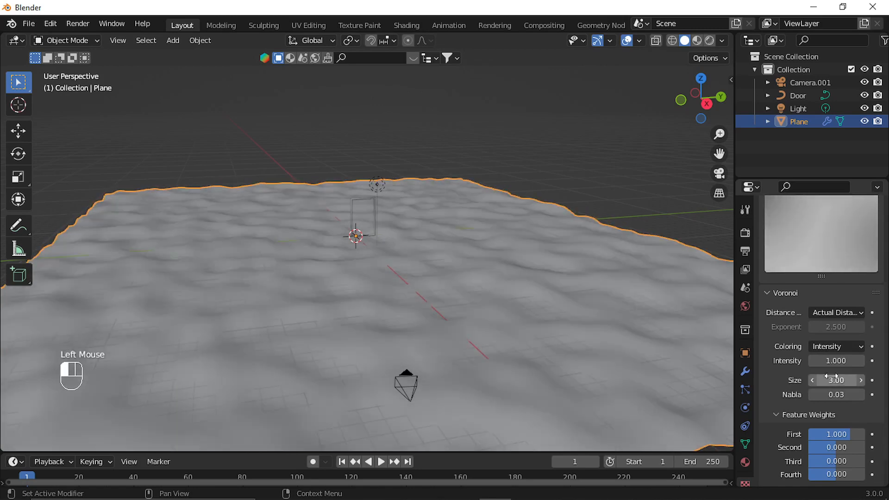
Raise the Displace modifier's strength on the plane to 2.130.
click(746, 372)
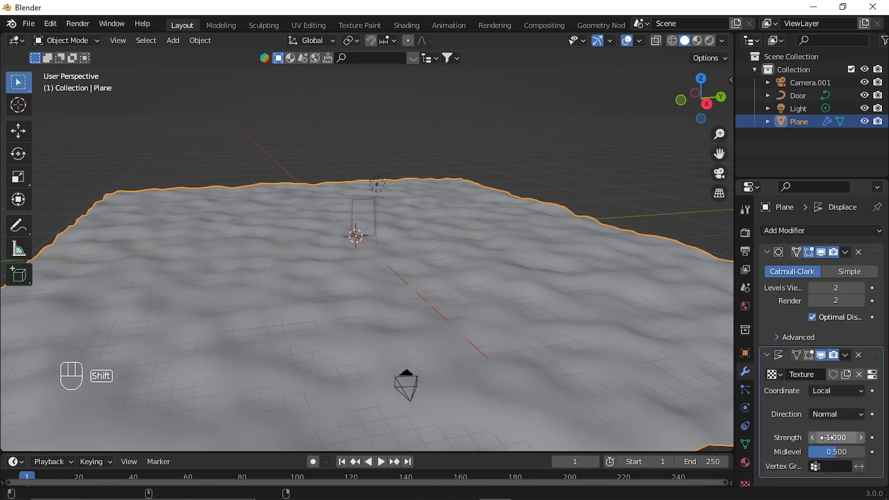
shift+drag(829, 437, 861, 437)
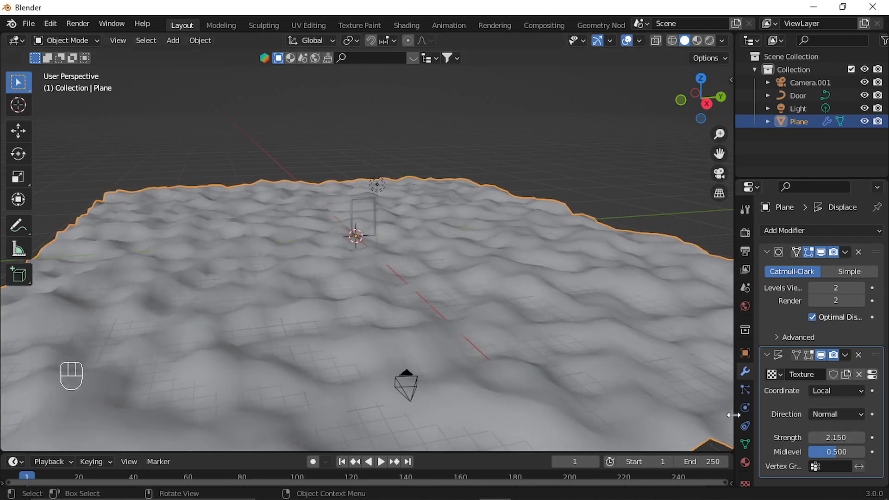
drag(734, 415, 713, 416)
scroll(809, 432, down, 2)
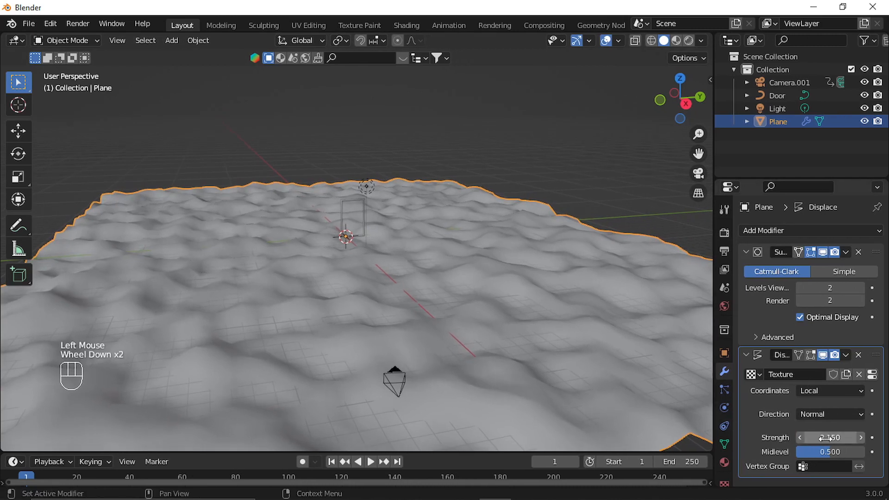
mouse_move(817, 437)
shift+mouse_down()
mouse_move(847, 438)
mouse_move(826, 437)
shift+mouse_up()
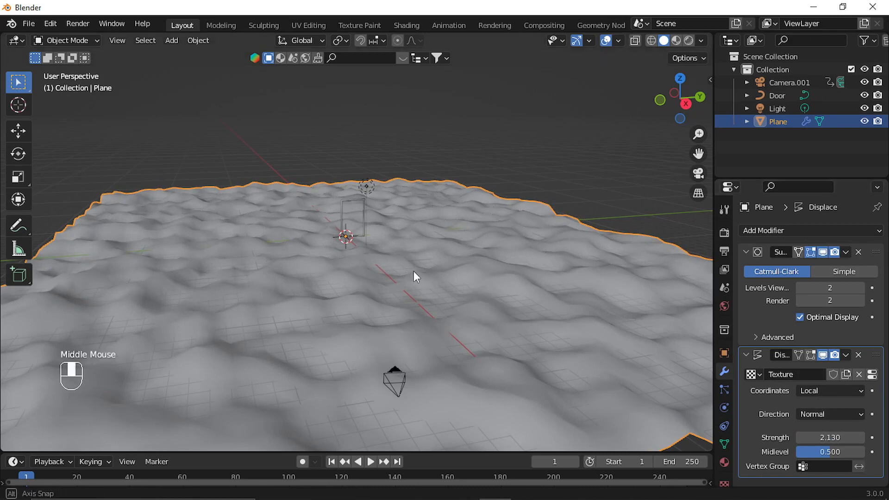
Raise the Subdivision modifier's viewport level to 4 and fine-tune the Displace strength.
middle_drag(413, 271, 432, 297)
scroll(438, 302, up, 2)
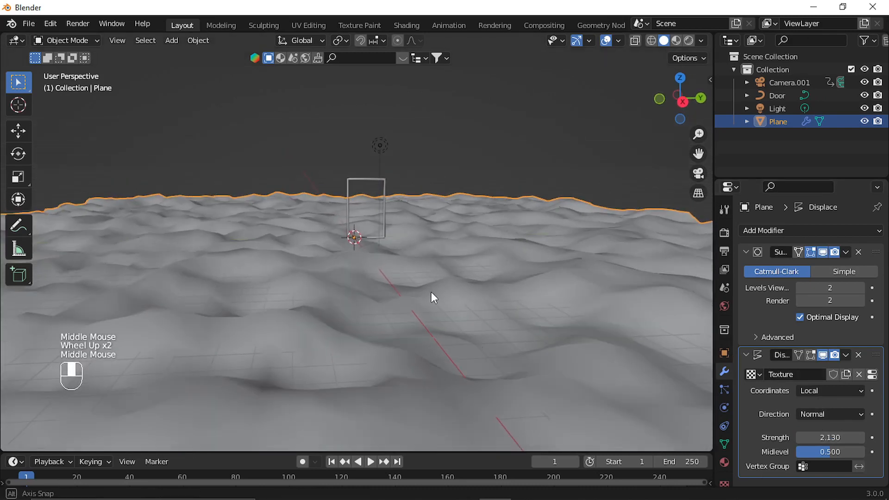
click(861, 287)
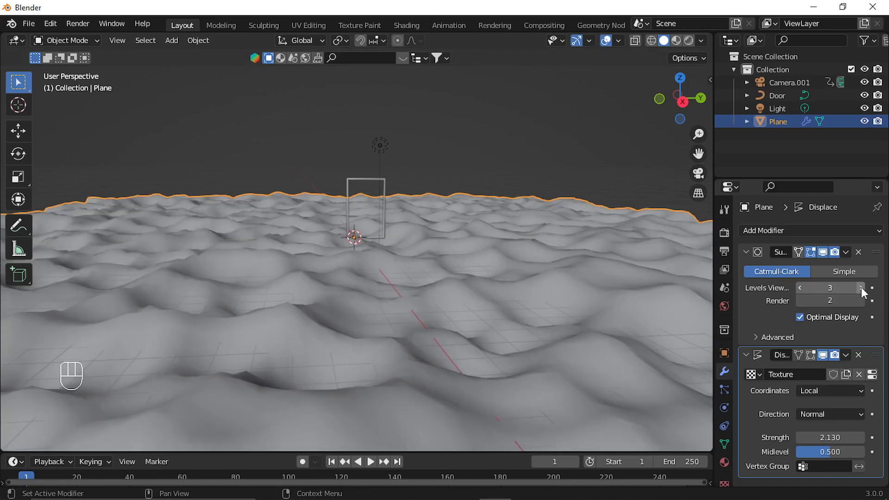
click(861, 287)
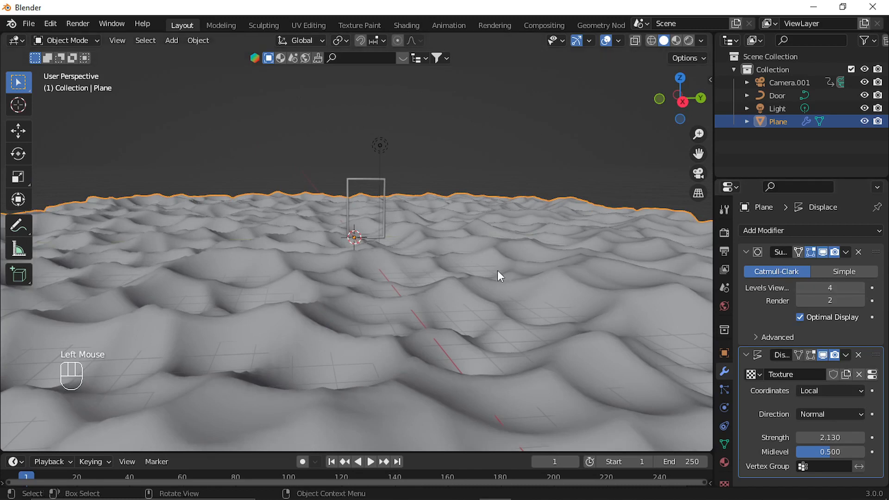
middle_drag(497, 270, 498, 314)
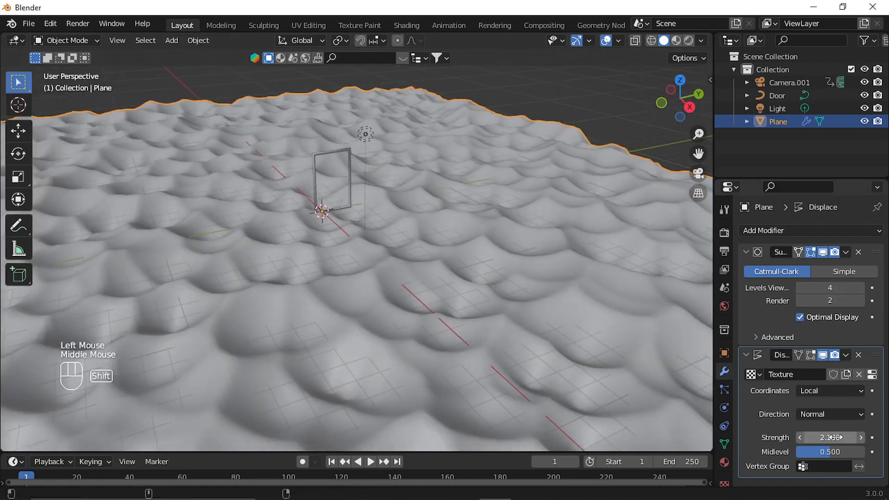
shift+drag(829, 438, 817, 437)
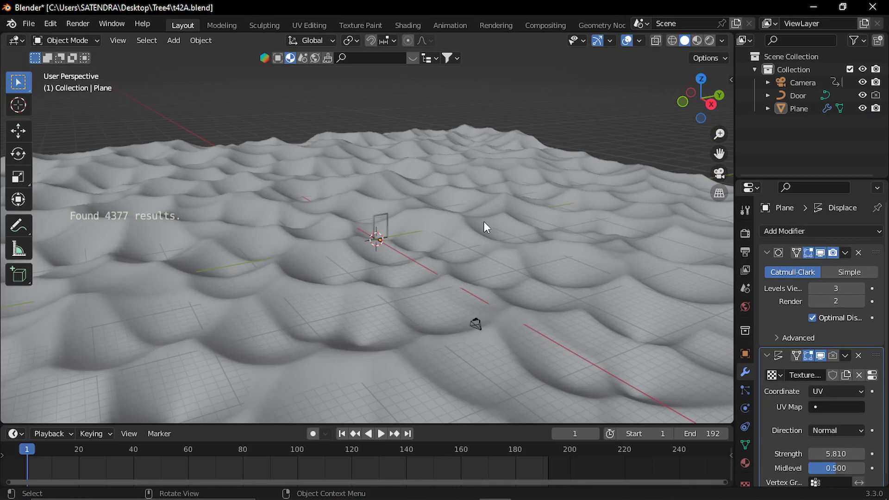
Search the BlenderKit materials for "sand".
scroll(484, 226, down, 1)
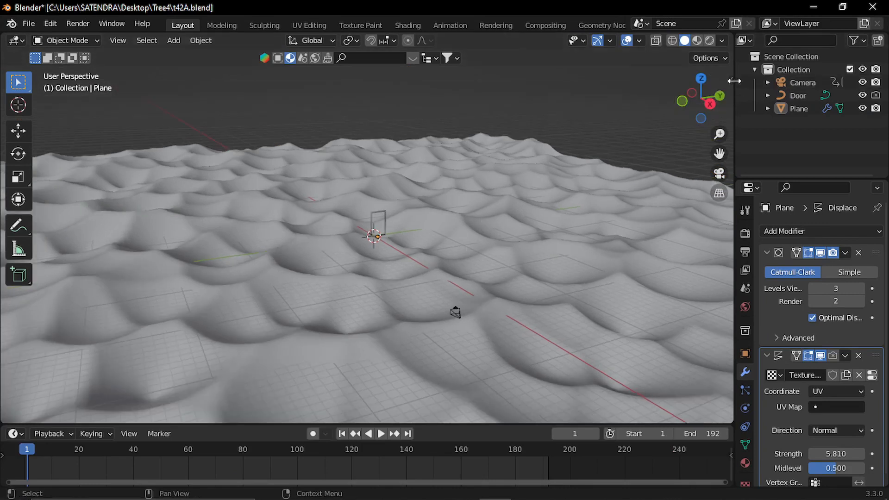
key(n)
click(725, 178)
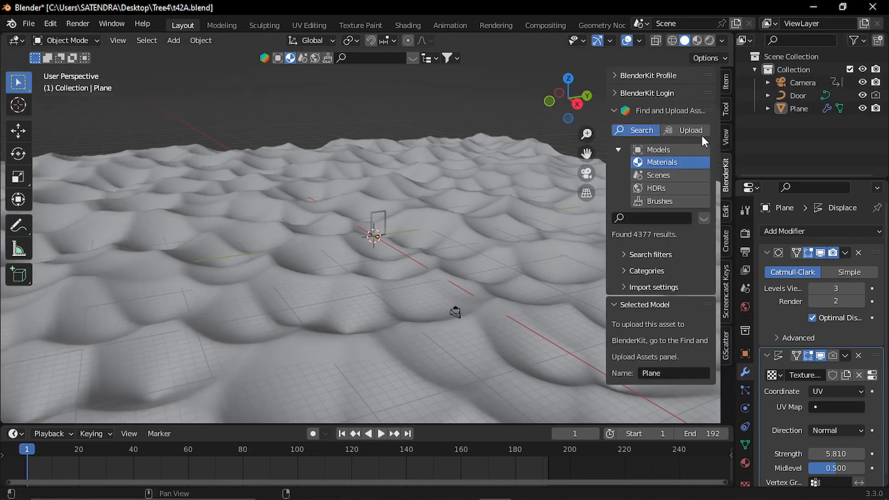
click(644, 218)
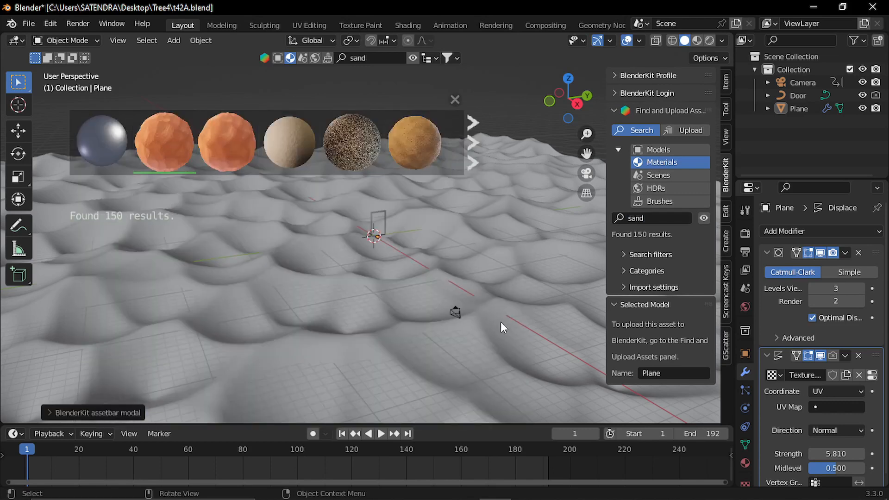
Apply the orange faceted sand material from the search results to the plane and delete its automap UV map.
click(501, 321)
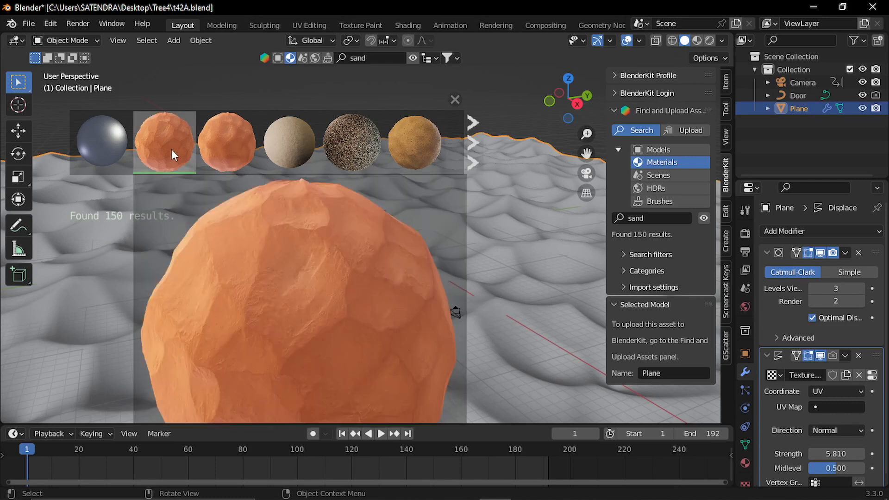
click(167, 149)
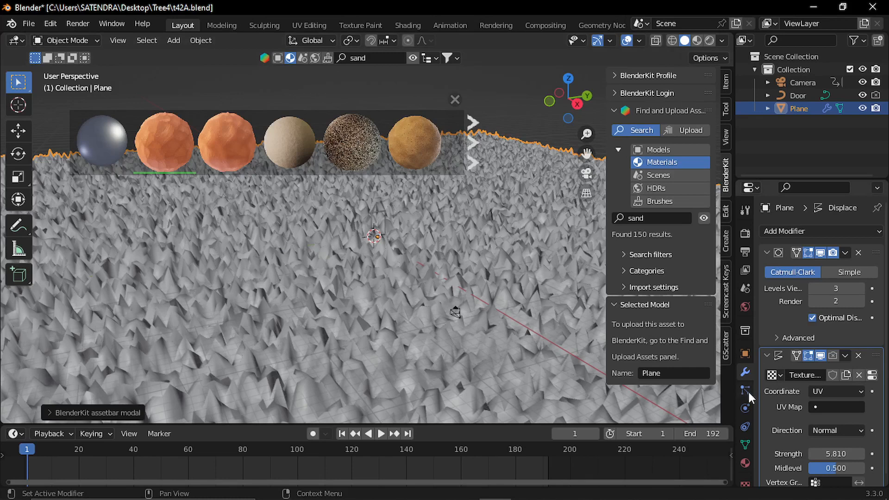
click(745, 445)
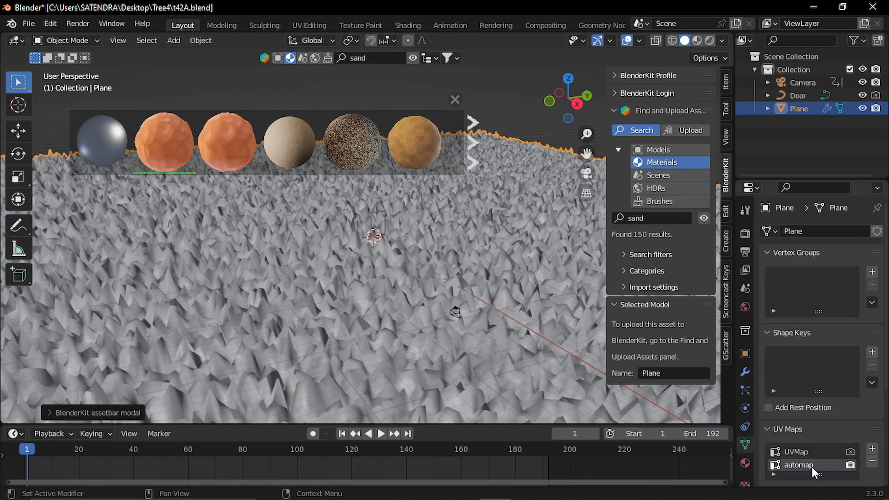
click(870, 462)
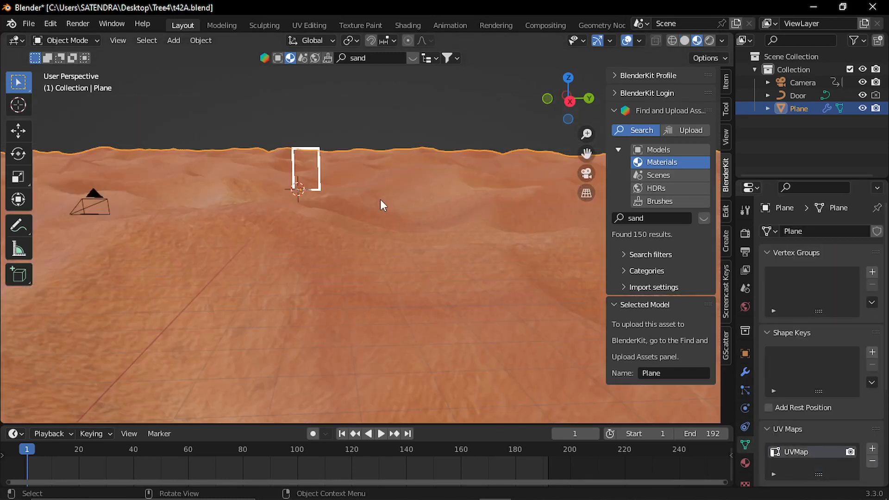
Look through the camera and move the sand plane along the X axis.
middle_drag(379, 199, 431, 217)
key(alt+a)
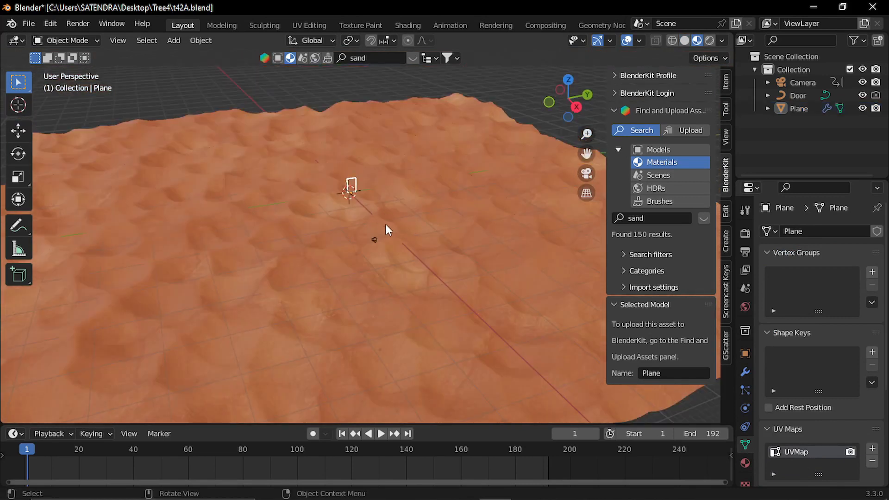
key(KP_0)
click(433, 343)
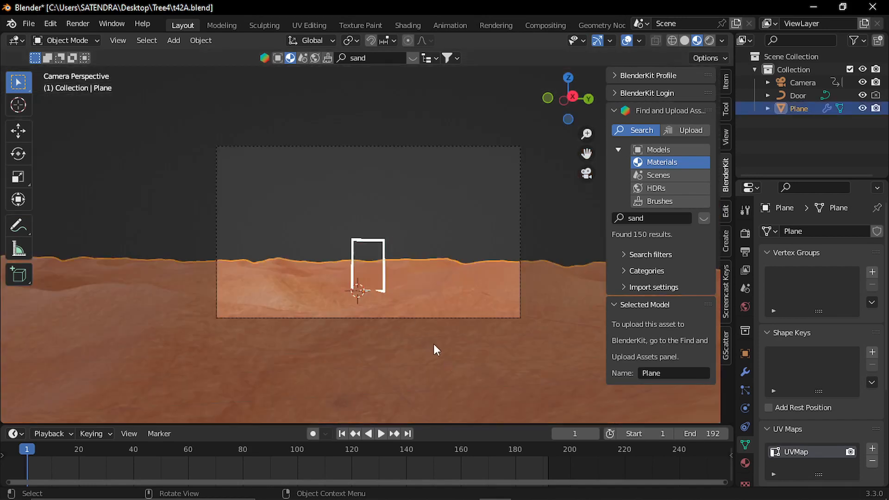
key(g)
key(x)
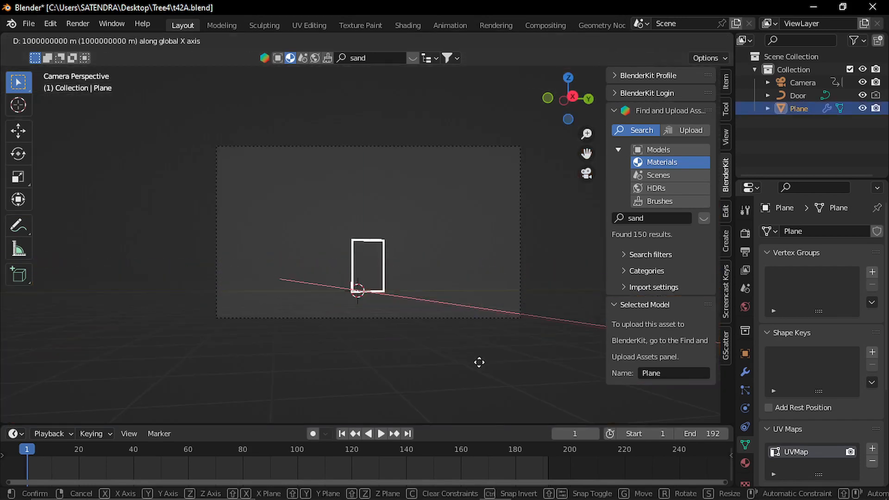
click(498, 367)
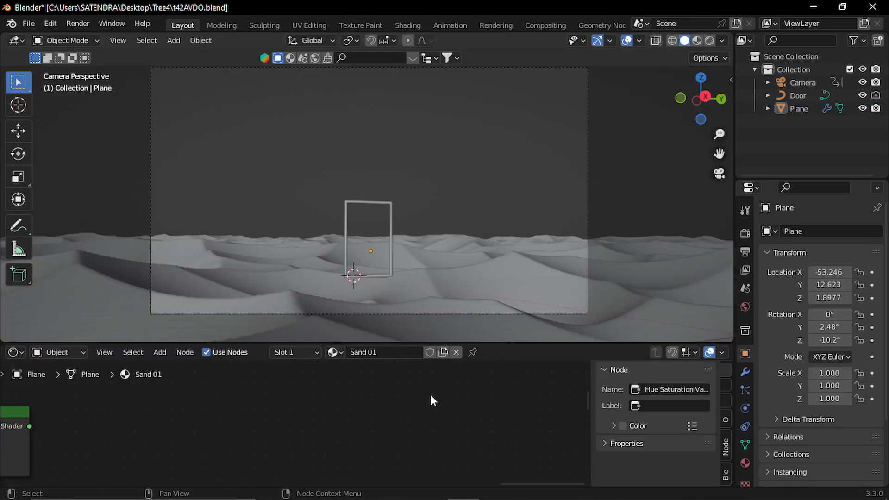
Show the World shader nodes and switch the viewport to rendered shading.
click(71, 351)
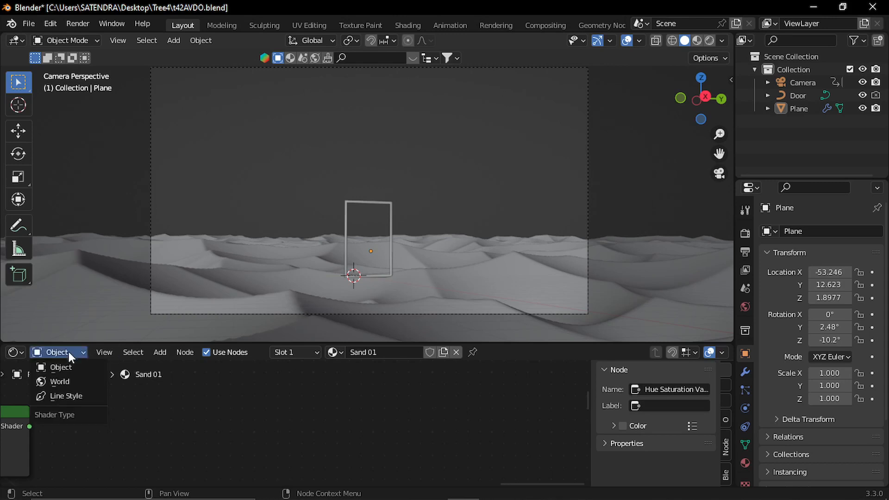
click(68, 382)
middle_drag(346, 421, 357, 384)
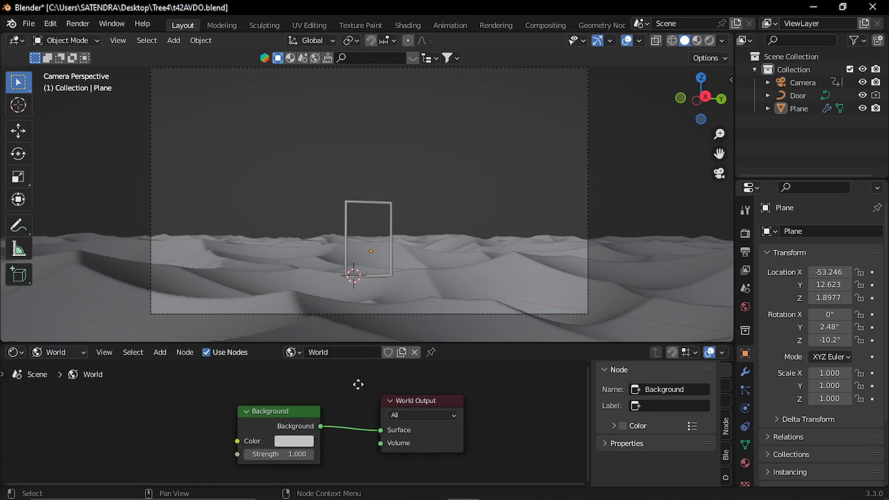
click(709, 41)
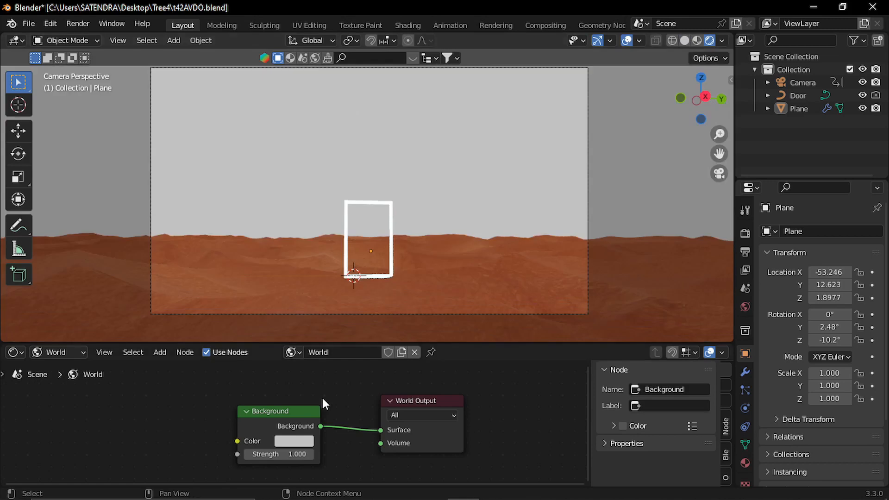
Add an Environment Texture with Mapping and Texture Coordinate nodes to the world's Background node.
middle_drag(270, 407, 331, 393)
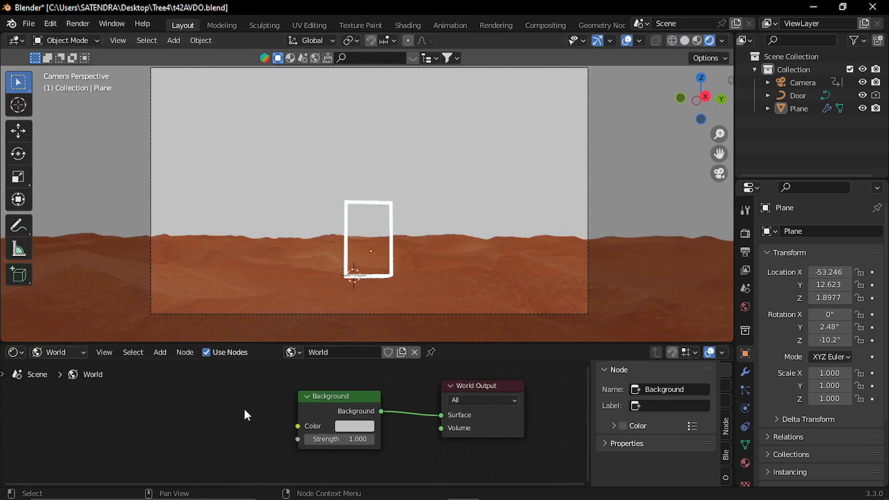
click(346, 398)
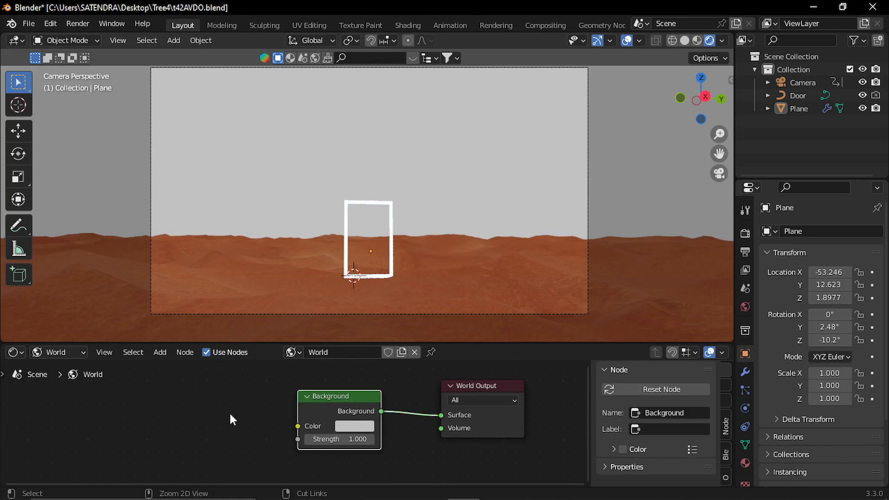
key(ctrl+t)
middle_drag(251, 409, 282, 364)
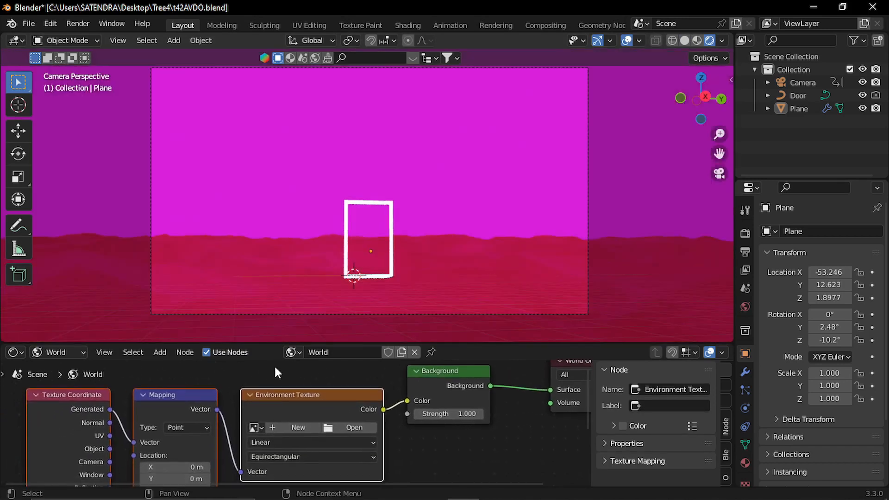
Load kloofendal_48d_partly_cloudy_4k.exr from the New Folder in Downloads into the Environment Texture node.
click(275, 365)
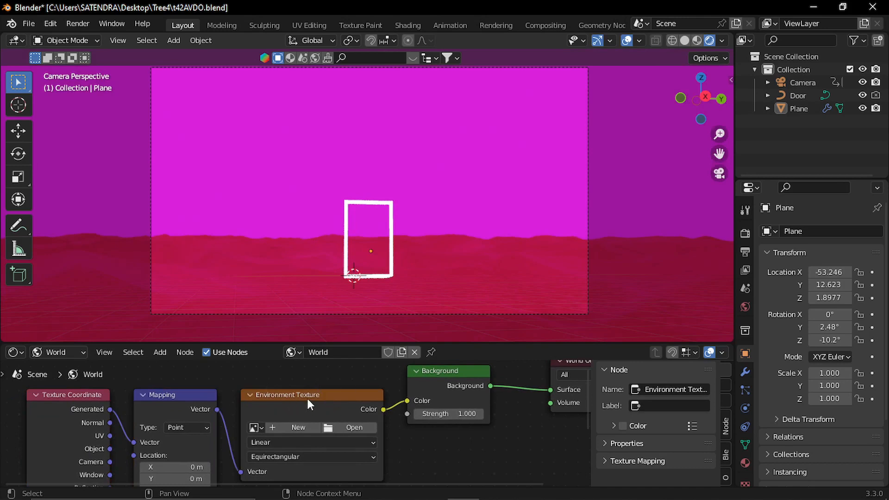
click(347, 427)
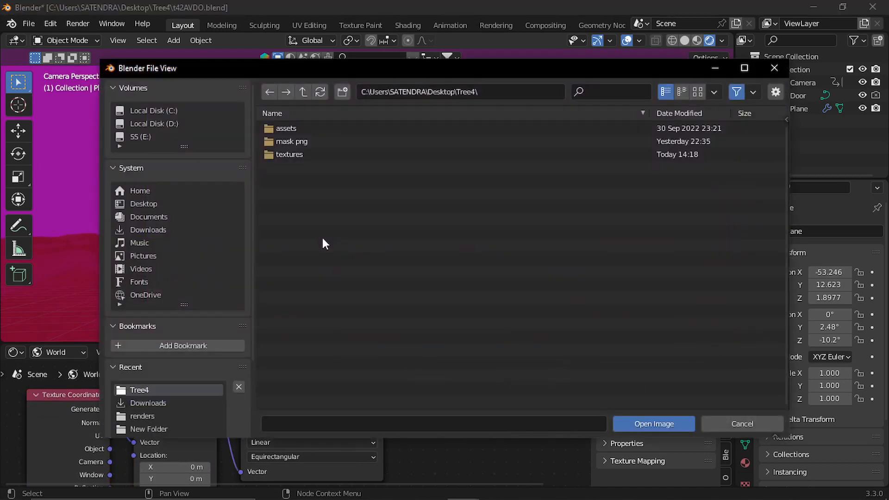
click(490, 92)
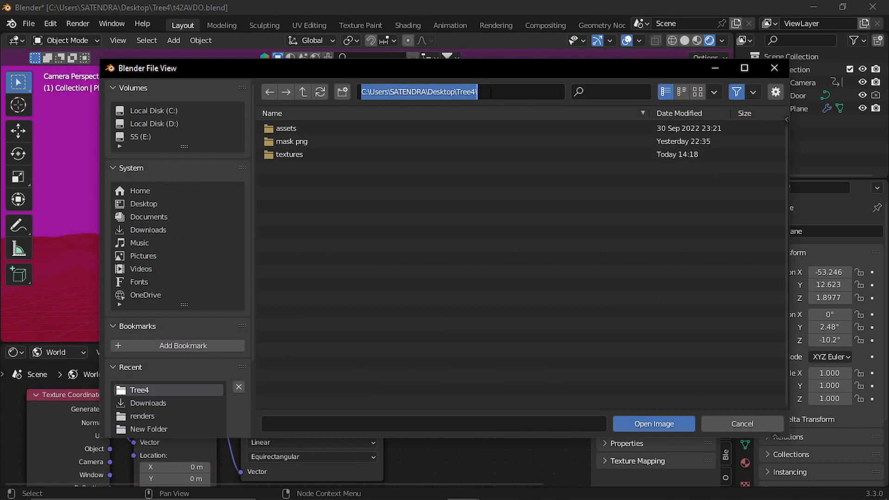
text(C:\Users\SATENDRA\Downloads\New Folder)
key(Return)
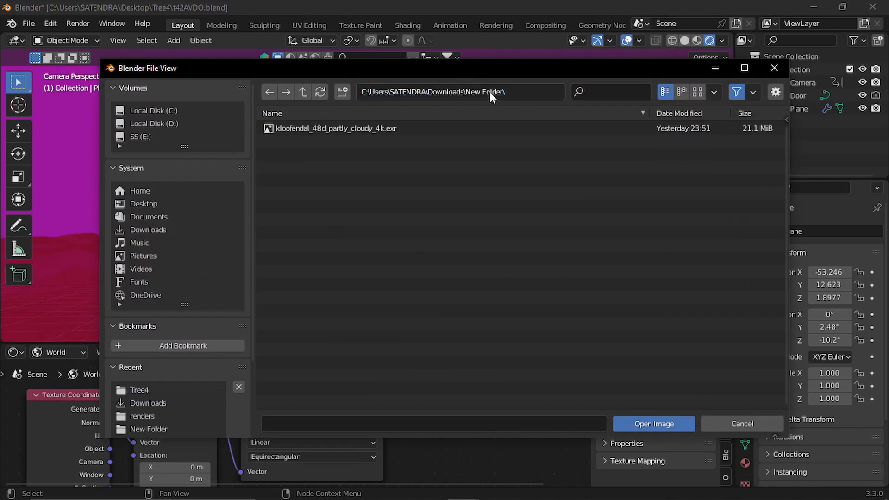
click(393, 128)
click(663, 424)
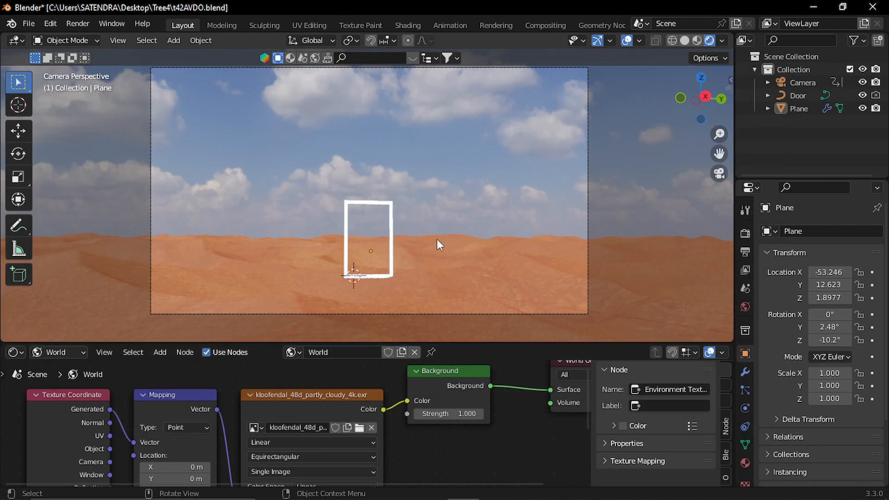
Rotate the sky texture by setting its Mapping node's Z rotation to 191°.
middle_drag(334, 393, 436, 323)
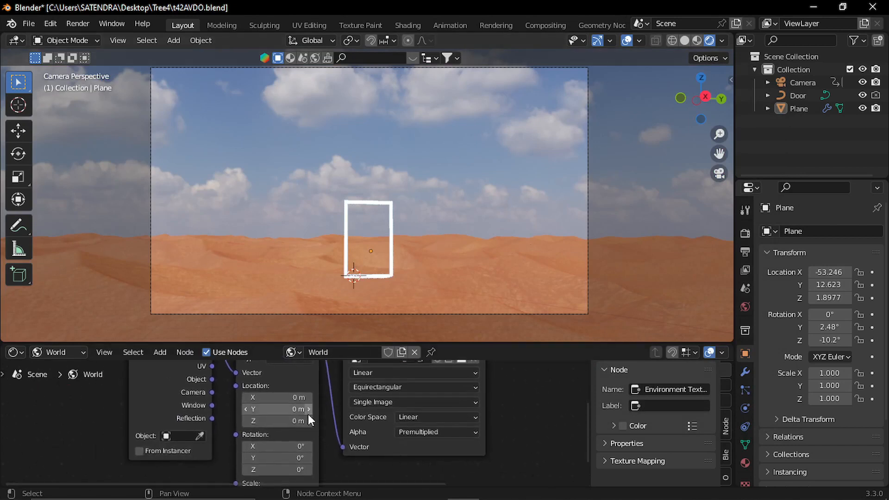
middle_drag(309, 428, 299, 376)
middle_drag(270, 417, 249, 459)
drag(246, 459, 403, 460)
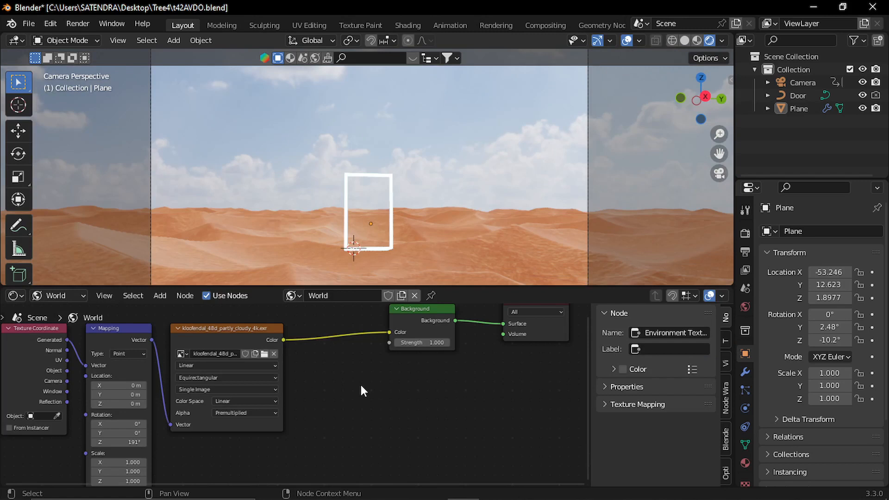
Add a Gradient Texture node below the sky's Environment Texture node.
scroll(362, 390, down, 3)
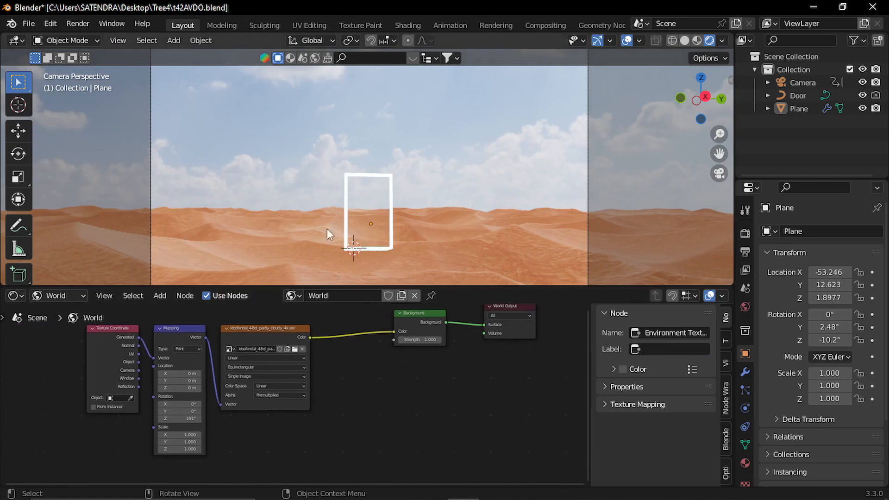
middle_drag(352, 361, 387, 321)
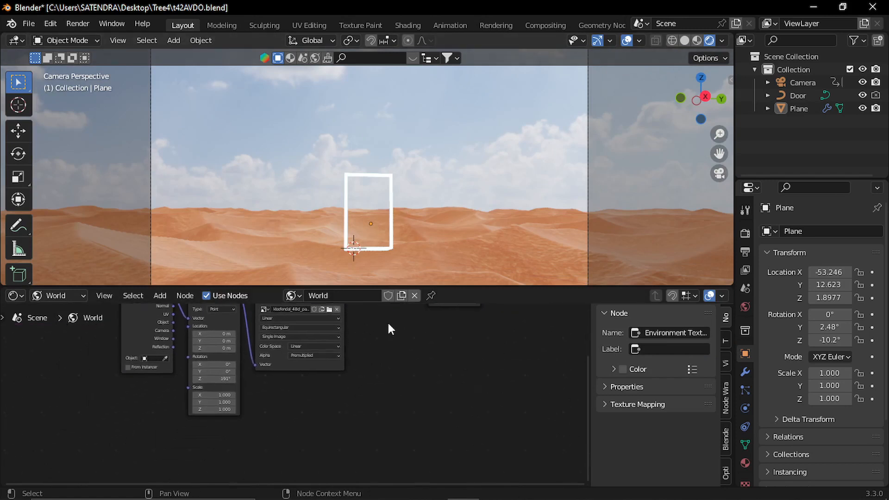
key(shift+a)
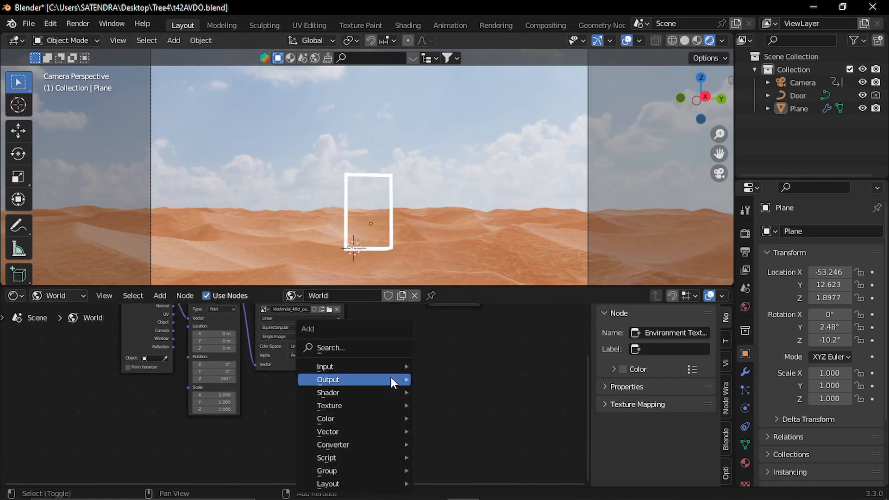
click(358, 347)
text(gradi)
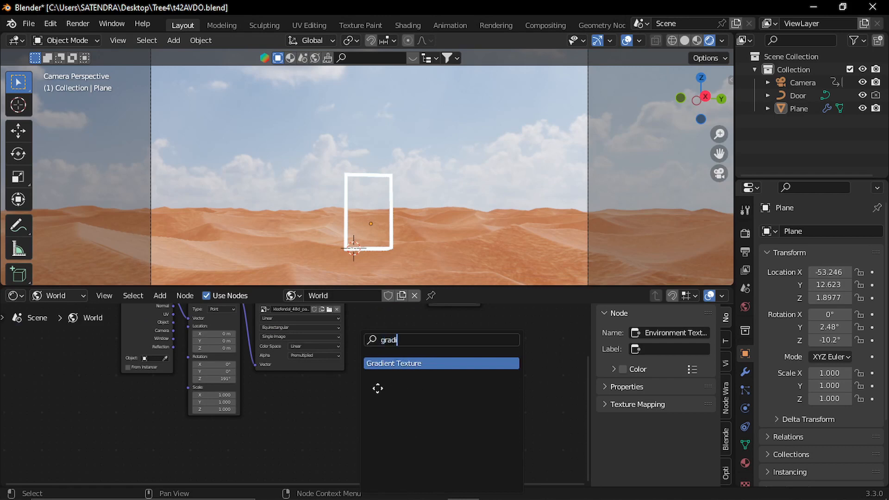
key(Return)
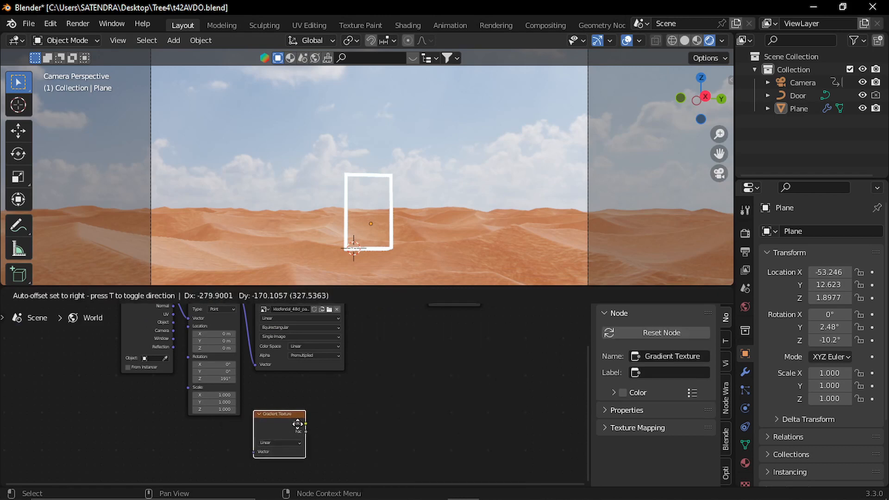
click(369, 424)
Add a ColorRamp node beside the Gradient Texture node.
key(shift+a)
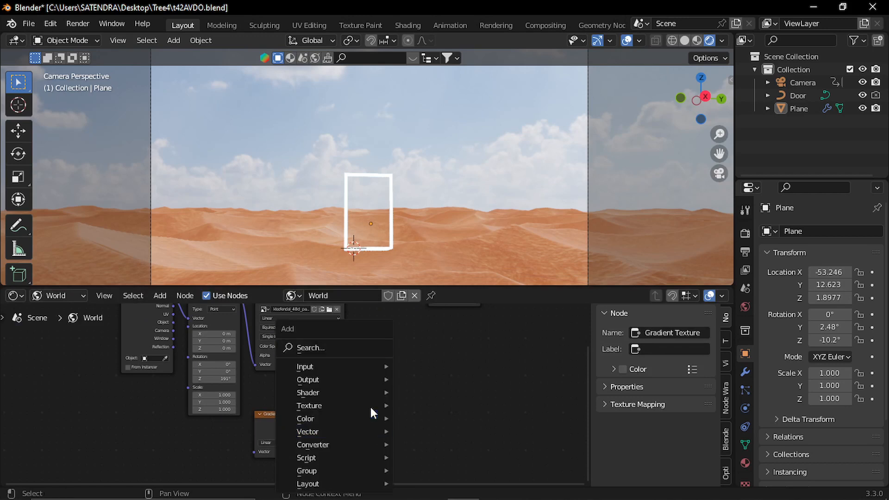
click(354, 347)
text(colo)
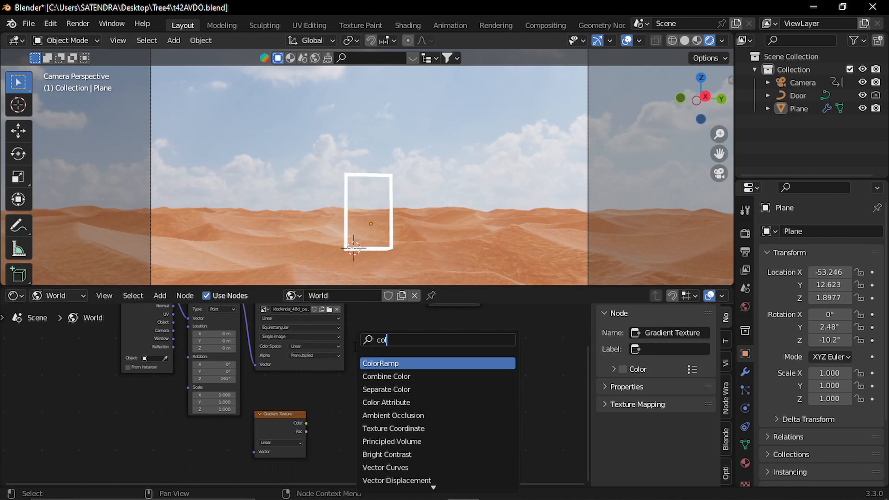
click(402, 364)
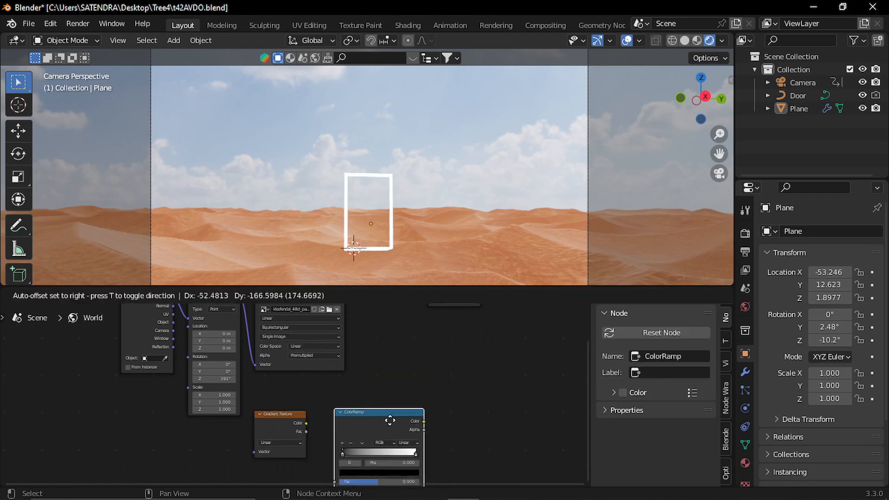
click(371, 424)
Give the Gradient Texture its own Mapping and Texture Coordinate nodes and connect its Color output to the ColorRamp's Fac input.
scroll(314, 430, up, 2)
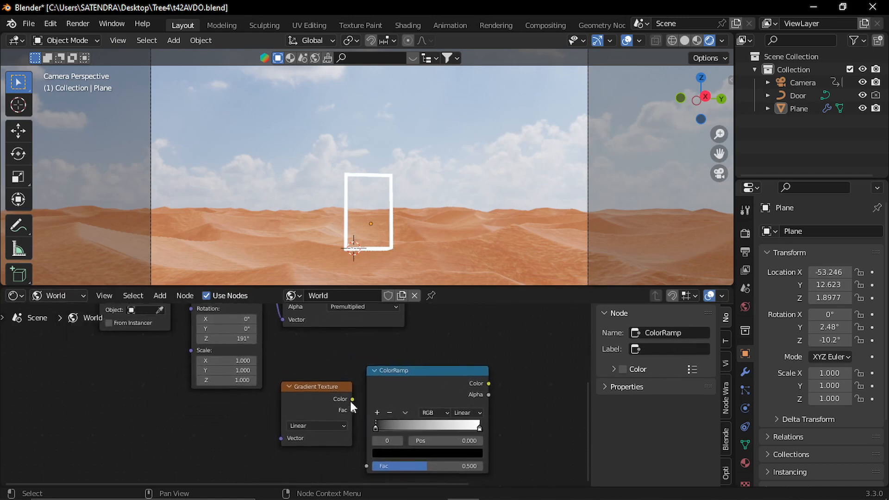
click(312, 411)
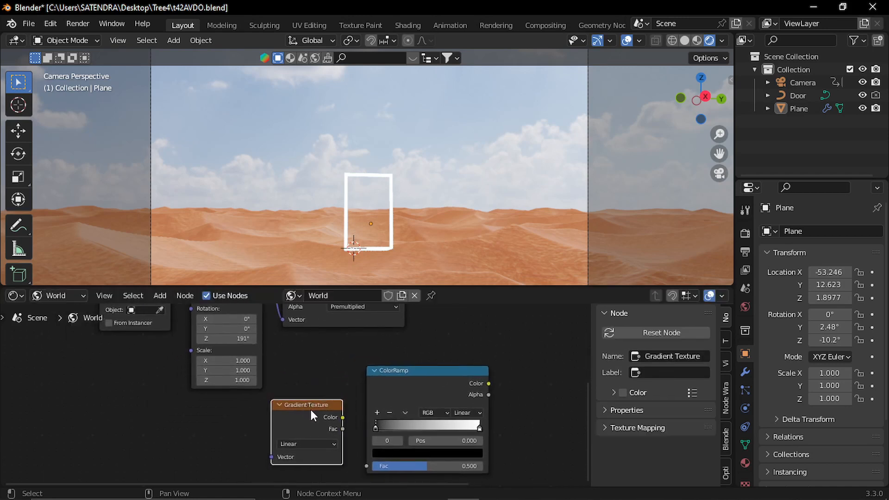
key(ctrl+t)
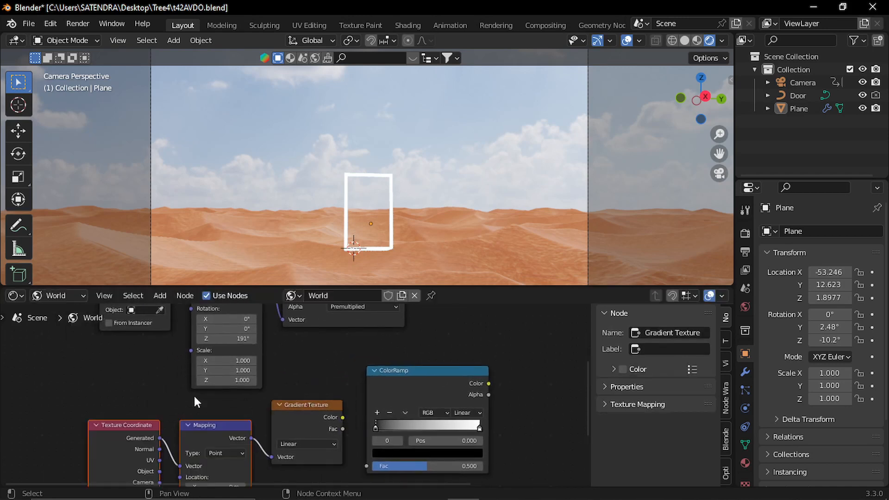
middle_drag(294, 432, 284, 369)
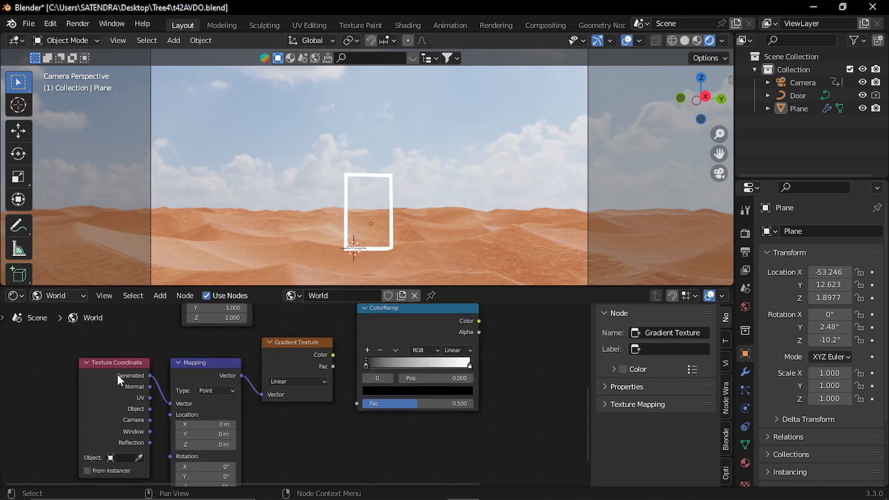
middle_drag(295, 413, 209, 432)
middle_drag(270, 424, 282, 429)
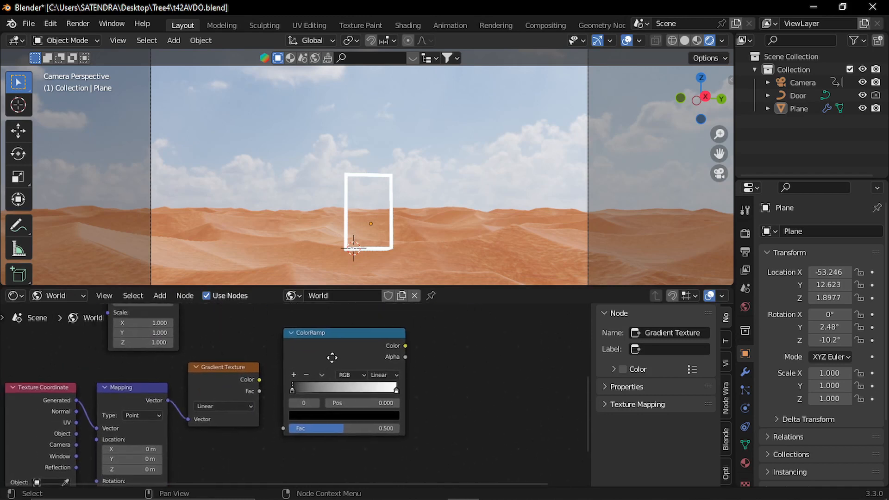
drag(260, 379, 283, 425)
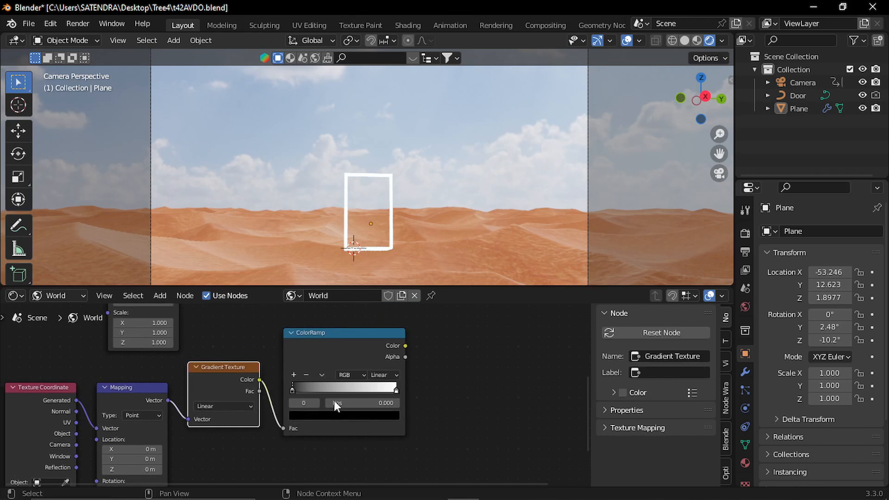
Preview the ColorRamp as the world output and set the gradient Mapping node's Y rotation to 89.1°.
scroll(411, 377, down, 2)
scroll(352, 395, up, 2)
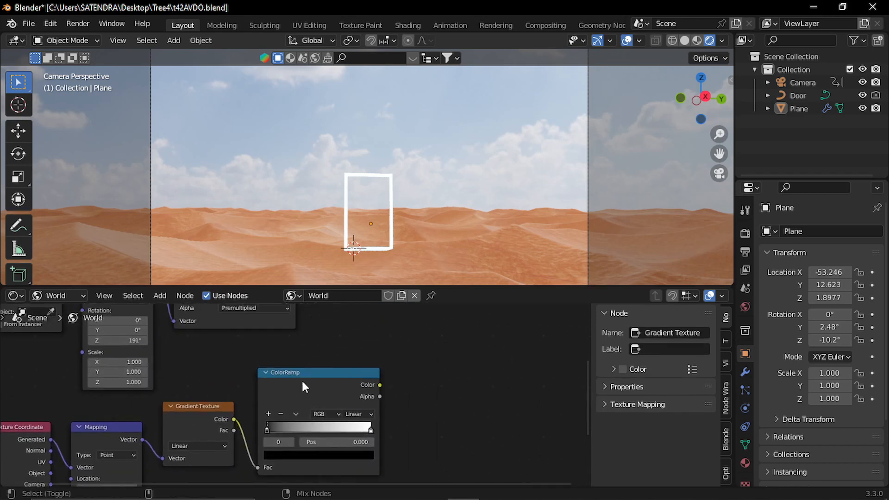
ctrl+shift+click(323, 379)
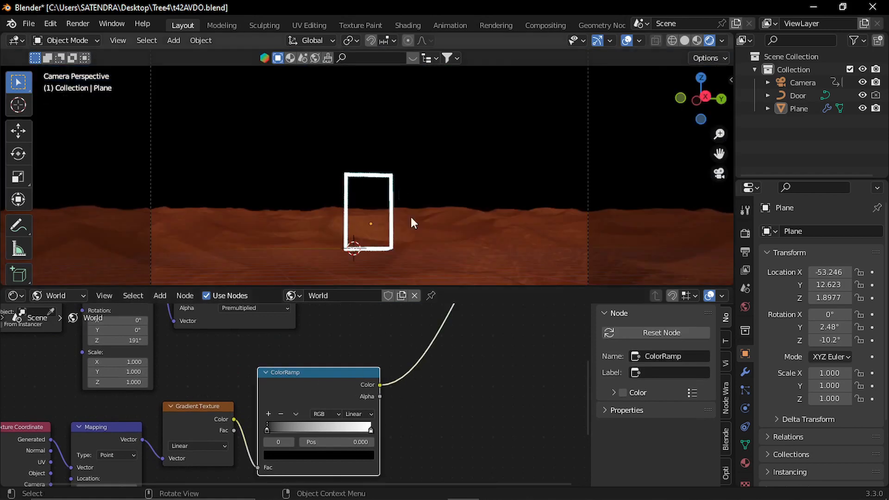
middle_drag(433, 135, 418, 185)
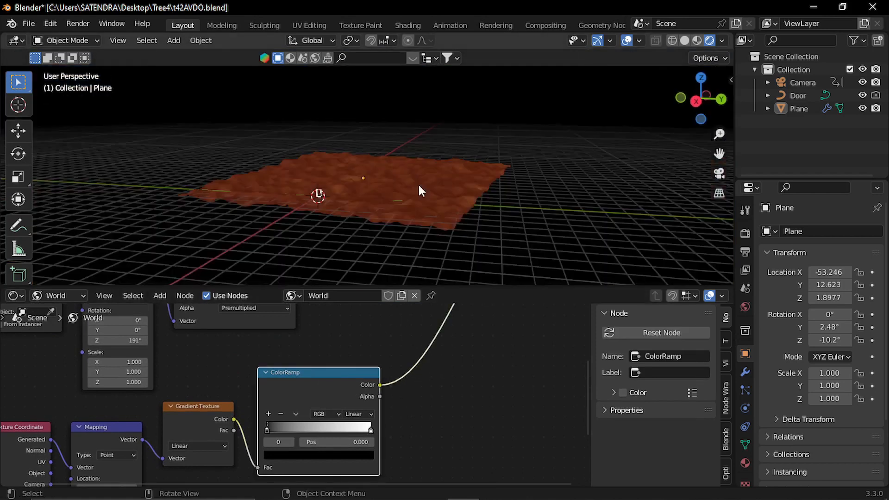
key(KP_0)
middle_drag(194, 476, 316, 396)
scroll(316, 395, up, 2)
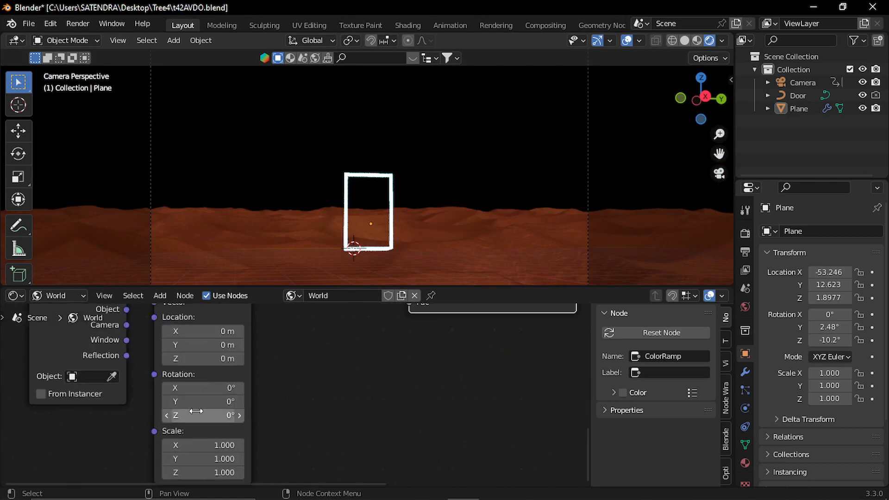
drag(185, 401, 227, 401)
Move the ColorRamp's black stop to position 0.141 and its white stop to 0.268.
middle_drag(405, 369, 335, 445)
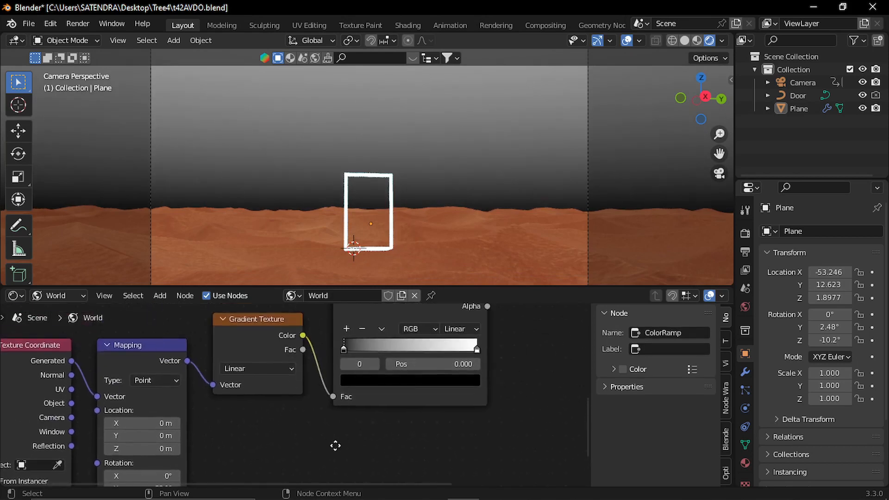
scroll(380, 363, up, 4)
middle_drag(391, 370, 289, 415)
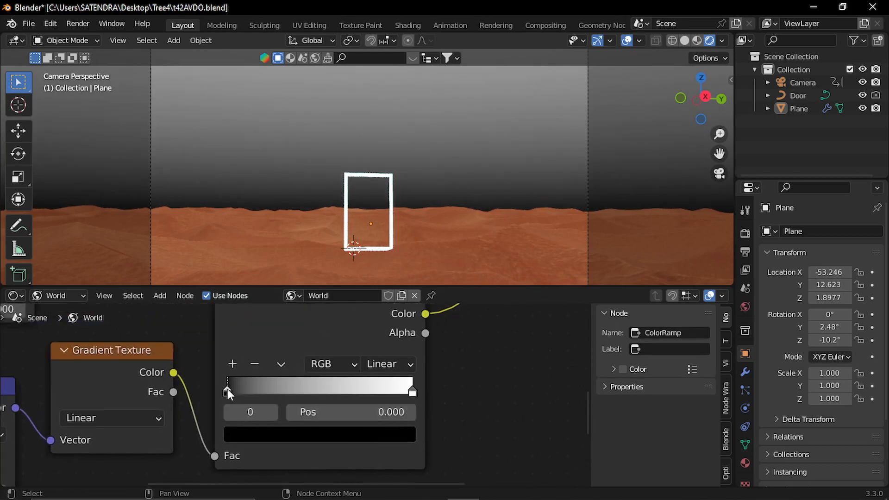
drag(227, 390, 255, 393)
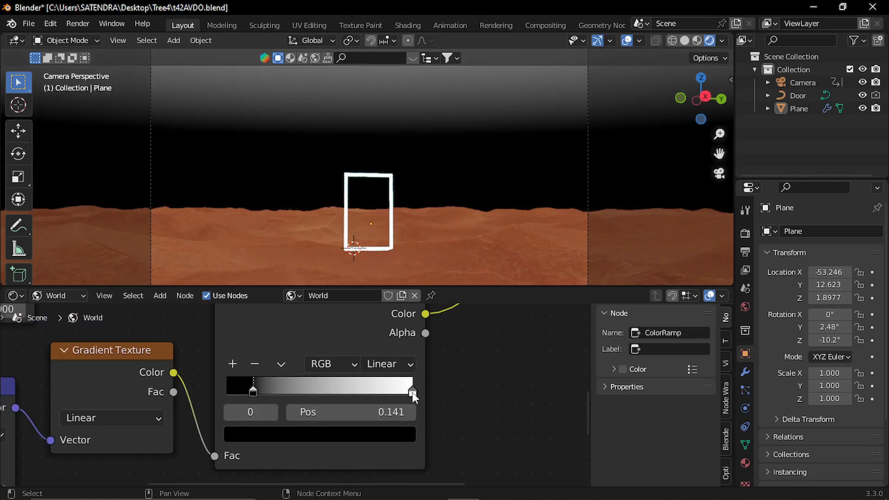
drag(412, 393, 276, 392)
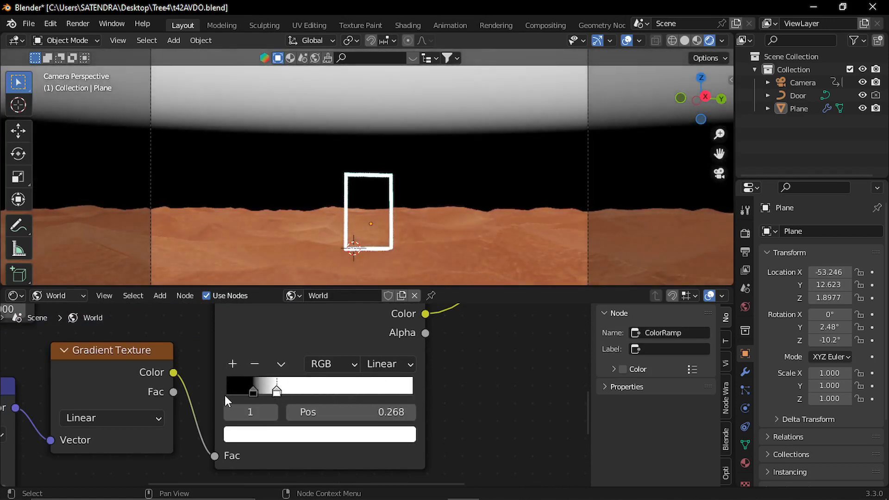
Align the gradient with the horizon by setting its Mapping rotation to 96.4° on Y and 1.17° on X.
middle_drag(227, 399, 442, 377)
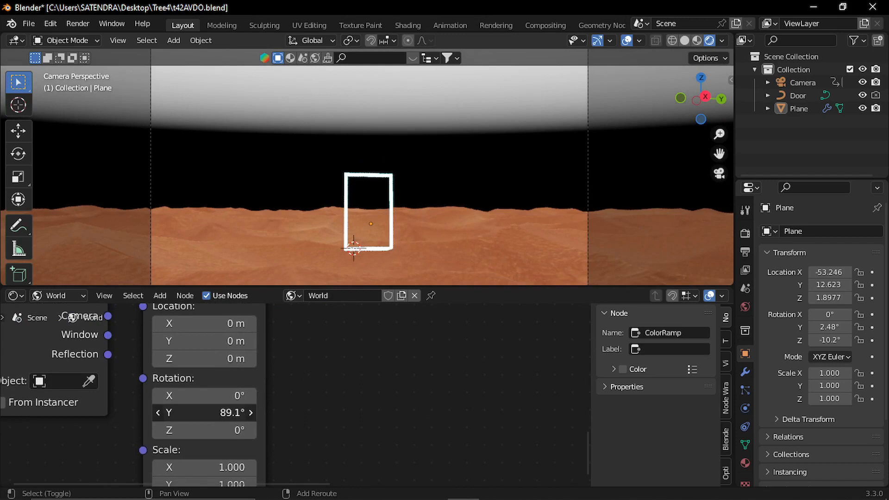
drag(218, 412, 251, 413)
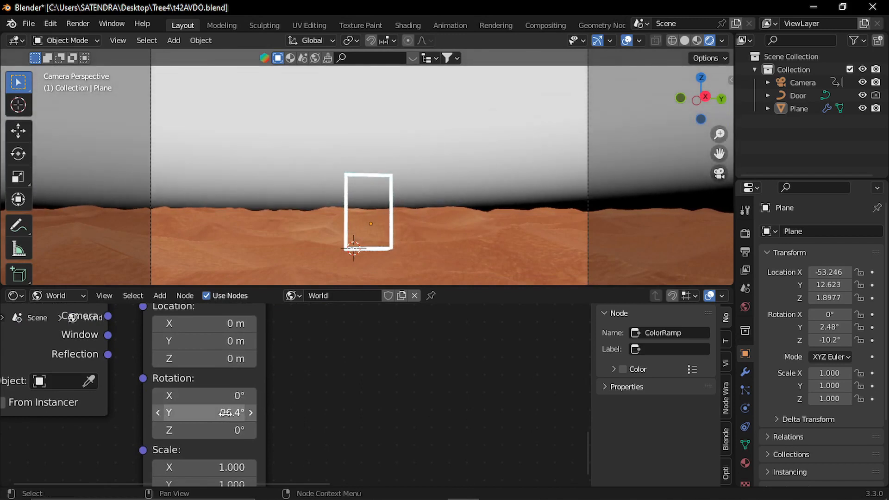
middle_drag(439, 351, 498, 338)
shift+drag(259, 388, 271, 388)
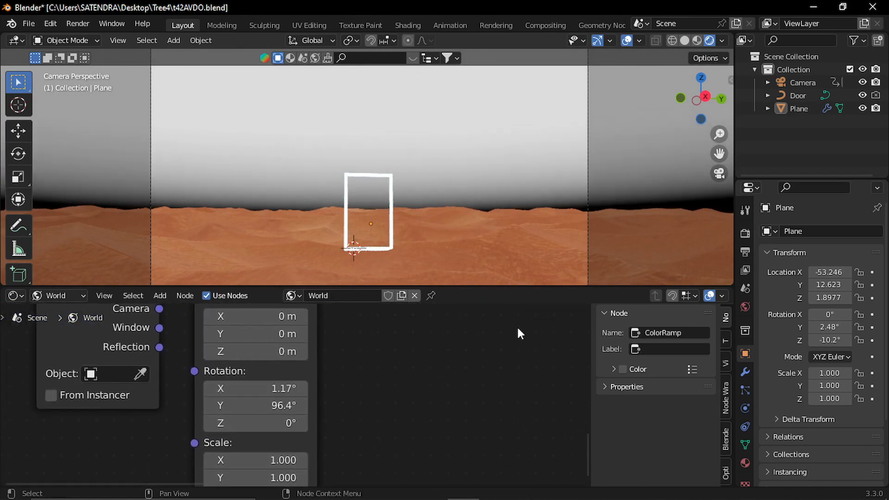
Recolour the ColorRamp's black stop to a sandy brown.
middle_drag(495, 333, 172, 461)
middle_drag(312, 348, 325, 395)
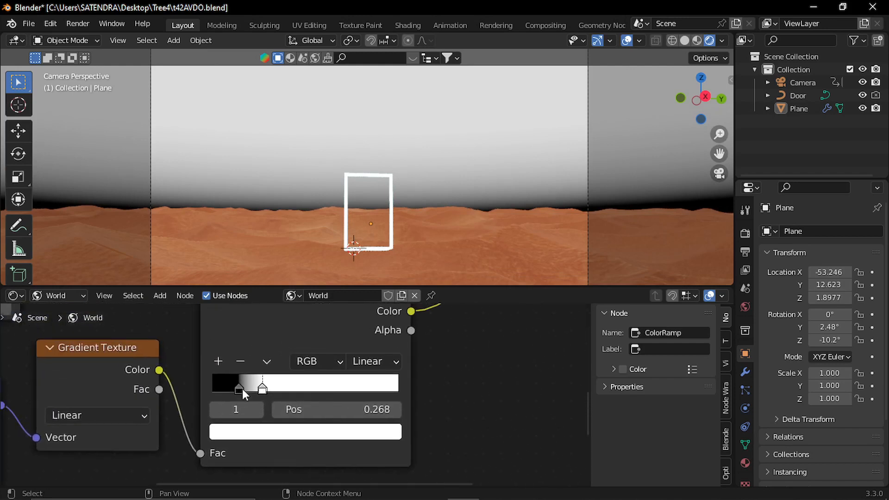
click(240, 387)
click(267, 435)
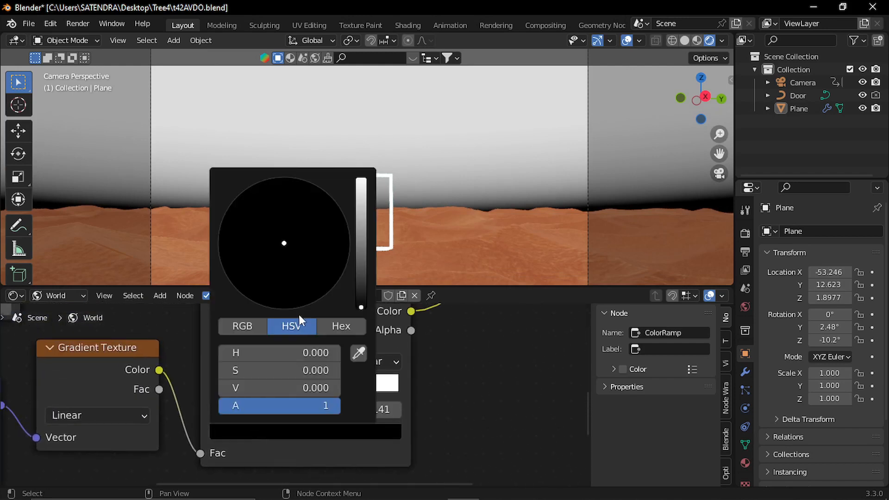
drag(365, 262, 361, 243)
drag(281, 238, 261, 272)
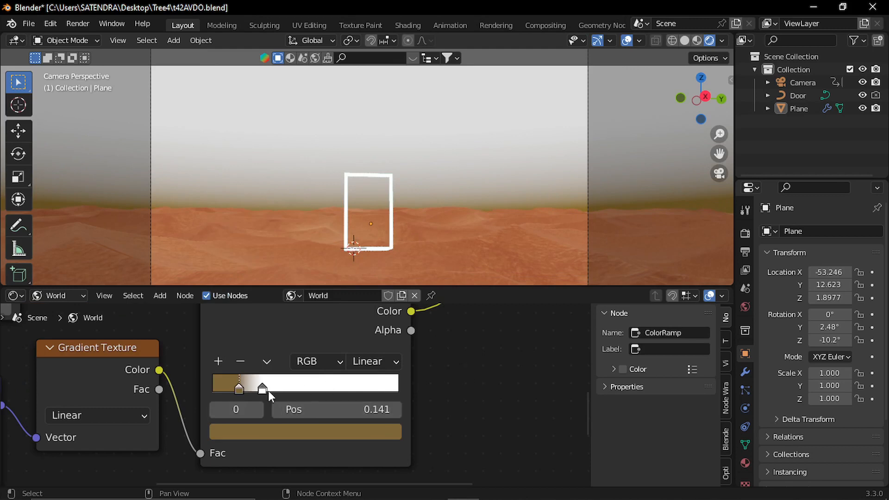
Set the alpha of the ColorRamp's white stop to 0.
click(262, 389)
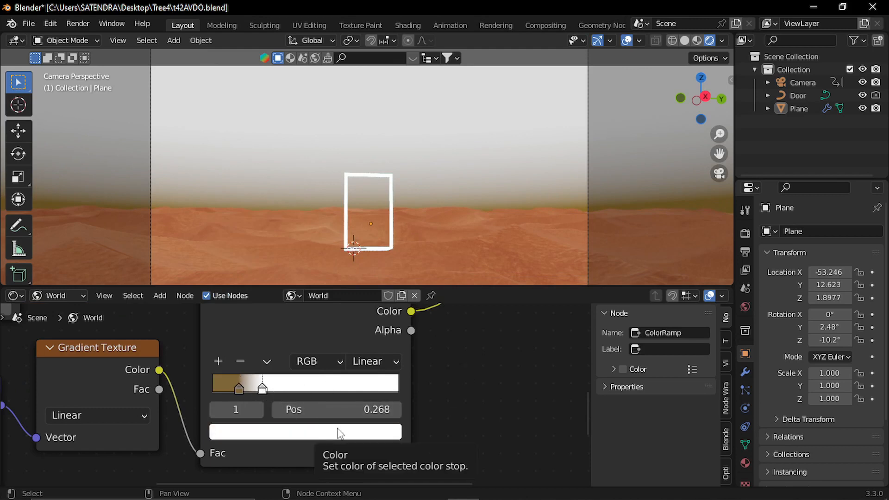
click(312, 433)
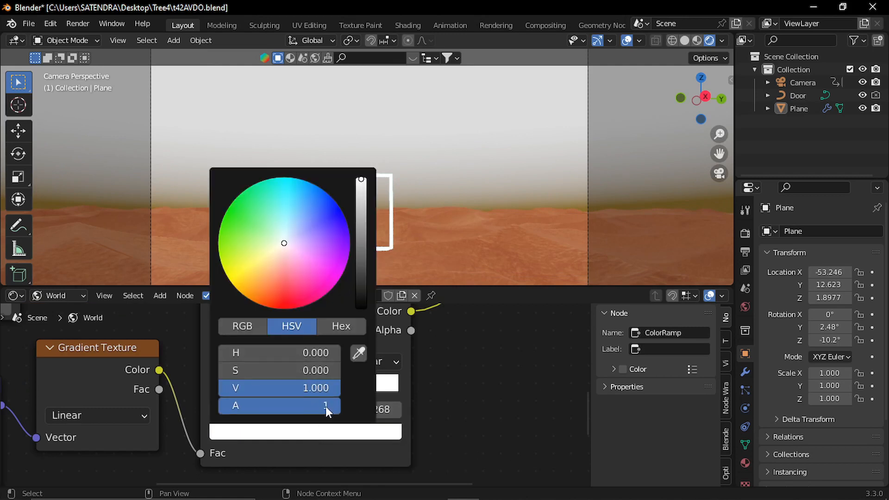
drag(335, 406, 221, 411)
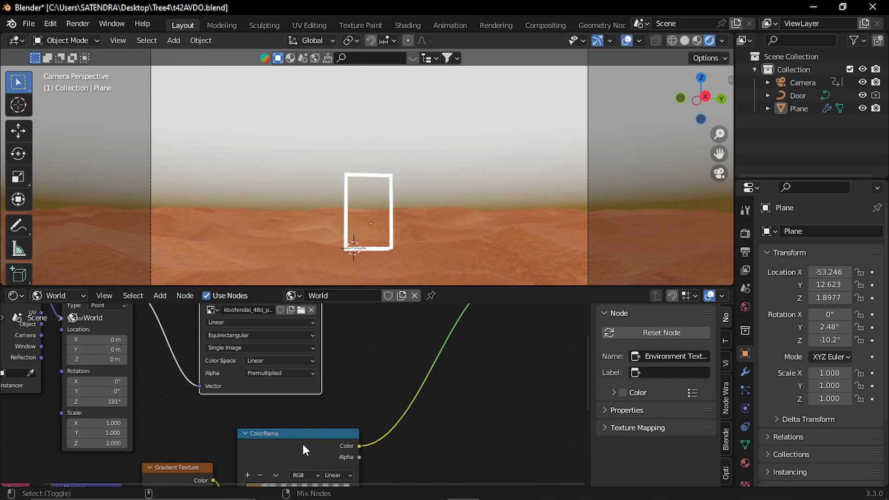
Blend the cloudy environment texture and the ColorRamp with an expanded Mix node feeding the Background.
ctrl+shift+right_drag(303, 443, 287, 375)
middle_drag(528, 410, 463, 431)
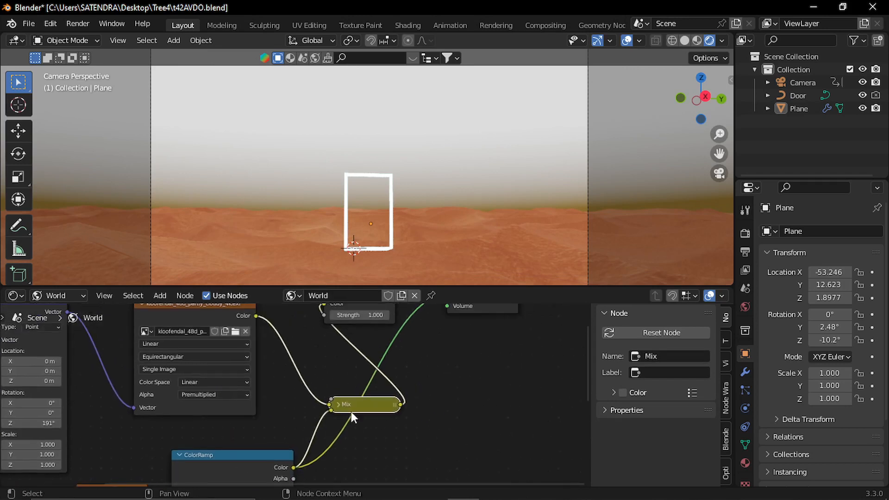
click(339, 404)
drag(338, 401, 312, 362)
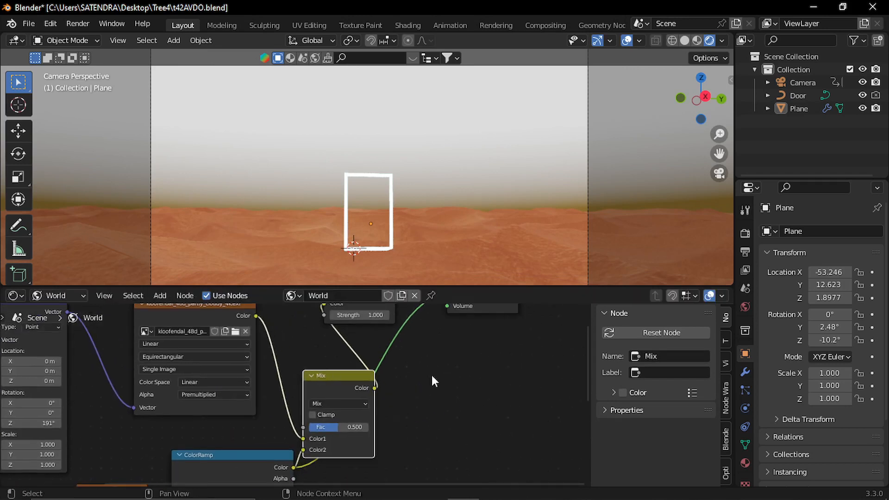
Rearrange the World Output, Background and Mix nodes so they sit in a spaced-out row after the environment texture.
scroll(432, 378, down, 1)
middle_drag(433, 376, 398, 437)
click(430, 352)
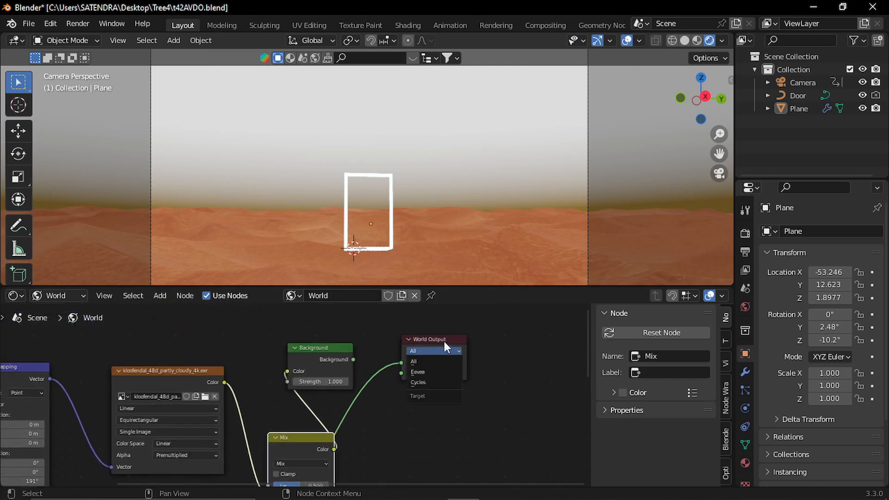
drag(462, 339, 504, 342)
drag(347, 349, 406, 345)
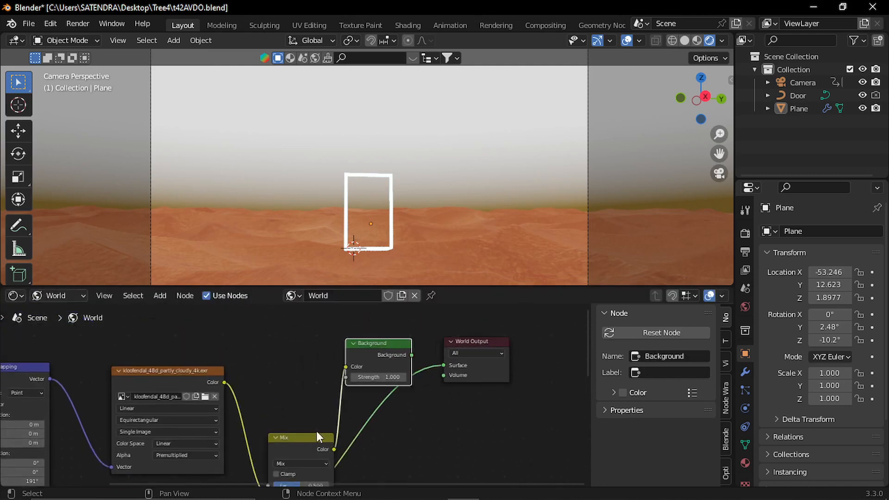
drag(316, 432, 315, 370)
middle_drag(409, 429, 471, 370)
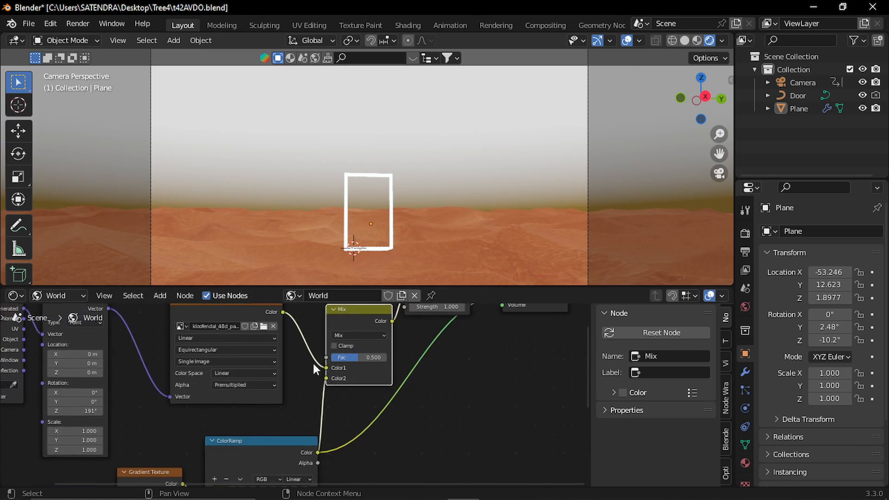
Connect the ColorRamp's Alpha output to the Mix node's Fac input.
drag(287, 444, 274, 445)
middle_drag(330, 461, 261, 443)
drag(249, 448, 269, 365)
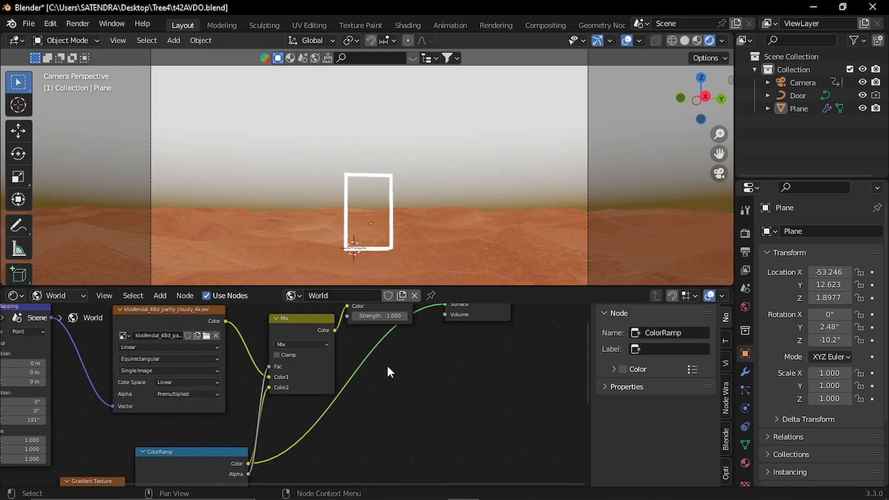
Connect the Background node to the World Output's Surface to restore the full sky.
middle_drag(409, 366, 414, 415)
scroll(429, 398, up, 2)
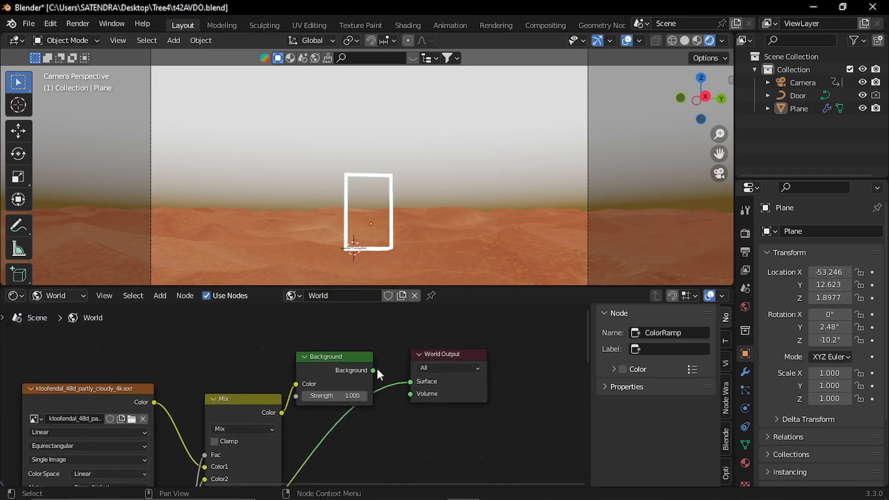
drag(373, 371, 411, 383)
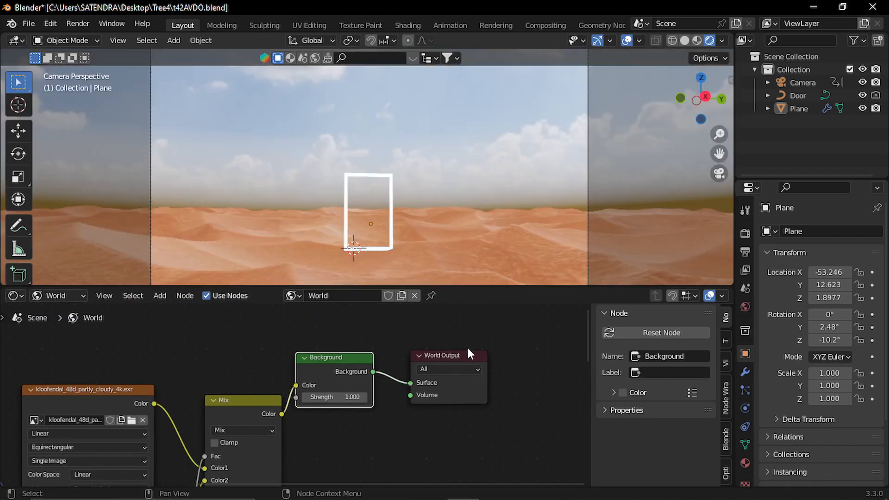
Recolour the ColorRamp's white stop to sky blue and raise its alpha for a partial tint over the clouds.
middle_drag(369, 383, 487, 369)
middle_drag(360, 477, 380, 444)
middle_drag(440, 353, 393, 410)
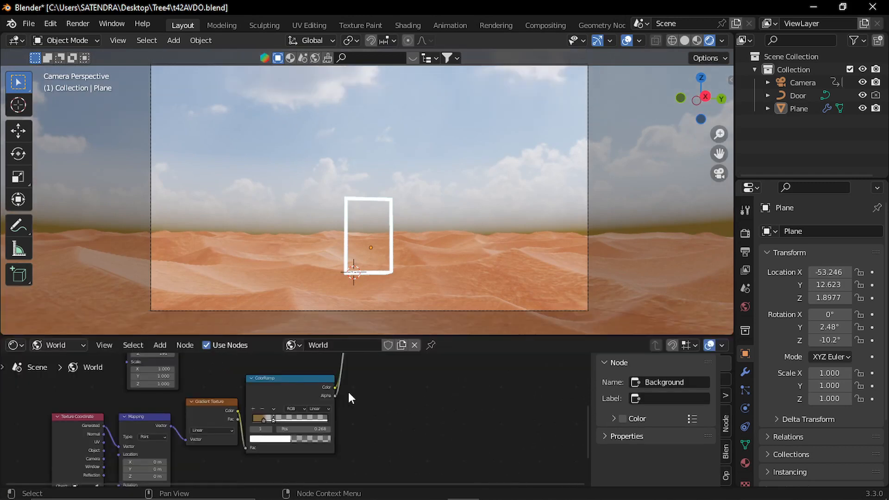
scroll(348, 390, up, 3)
middle_drag(387, 380, 396, 401)
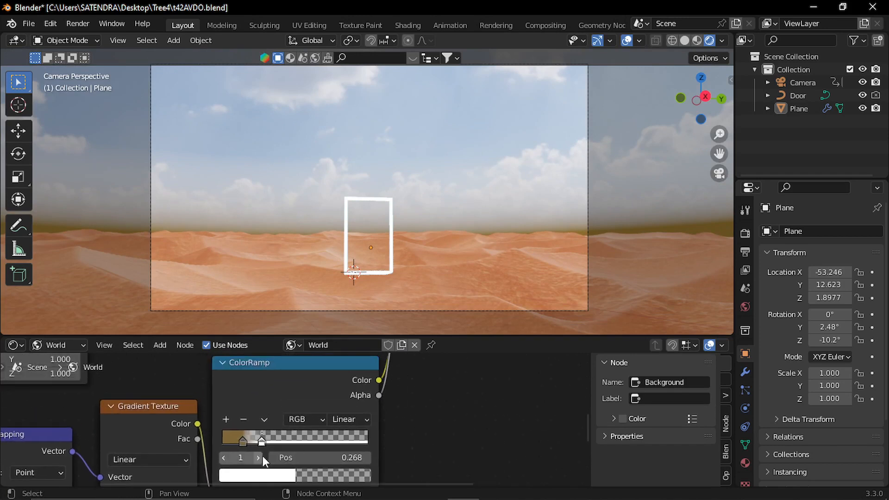
middle_drag(389, 447, 392, 428)
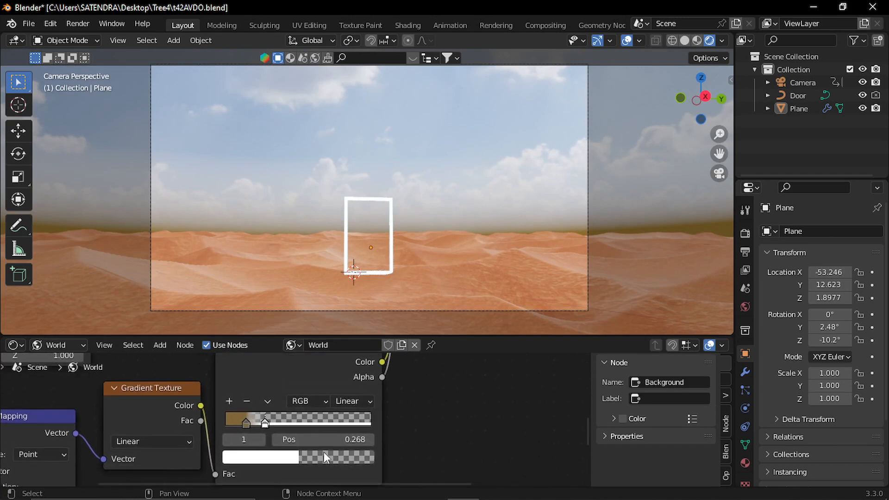
click(303, 454)
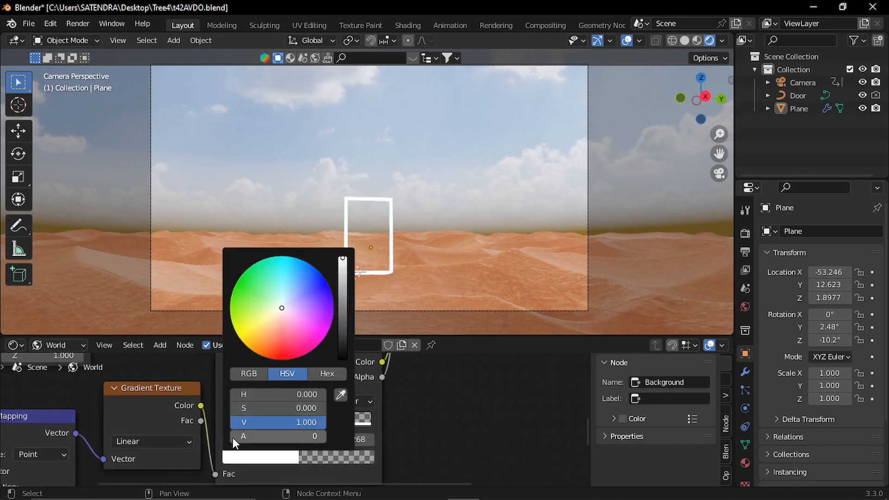
drag(233, 437, 253, 437)
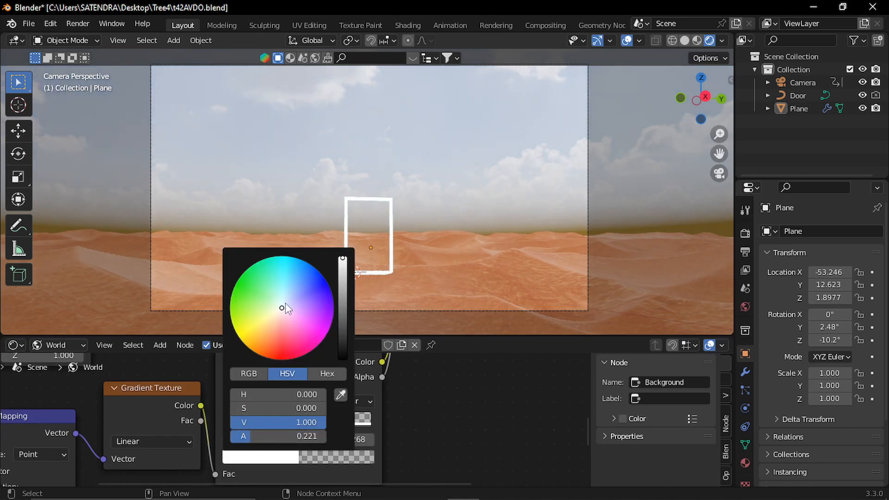
drag(282, 311, 303, 273)
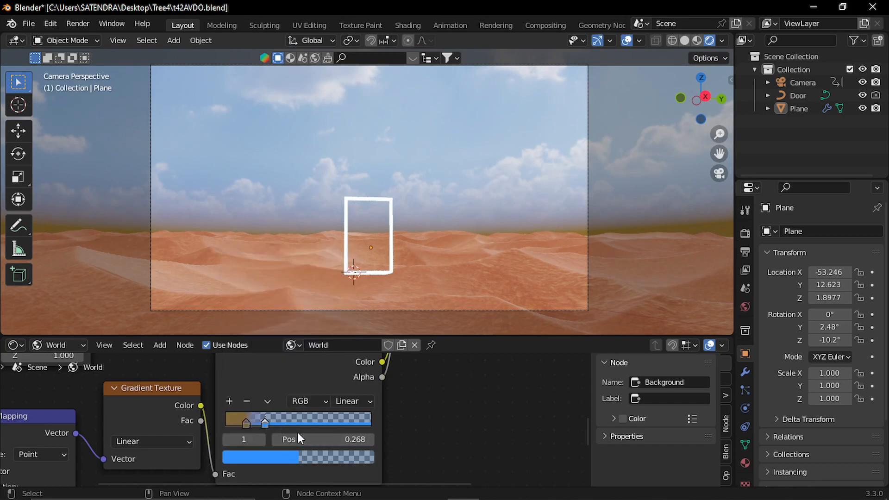
click(295, 455)
mouse_move(255, 436)
mouse_down()
mouse_move(289, 435)
mouse_move(271, 436)
mouse_up()
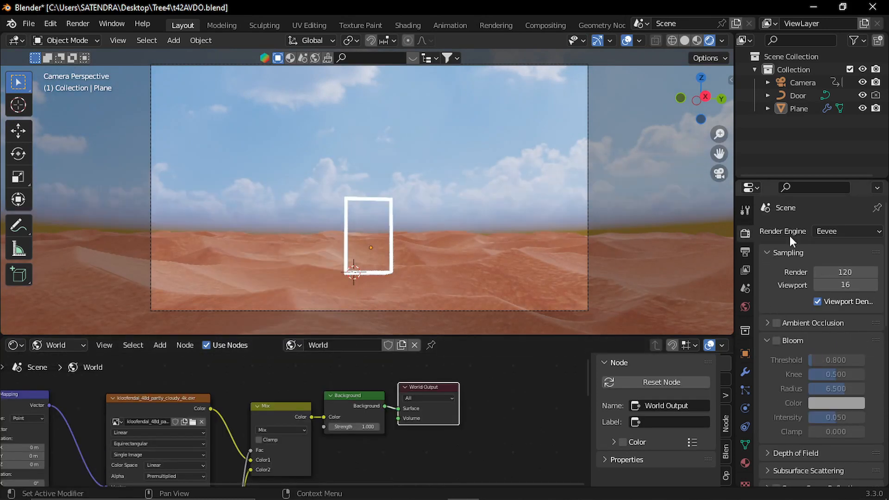
Set the Color Management look to Very High Contrast.
scroll(798, 360, down, 15)
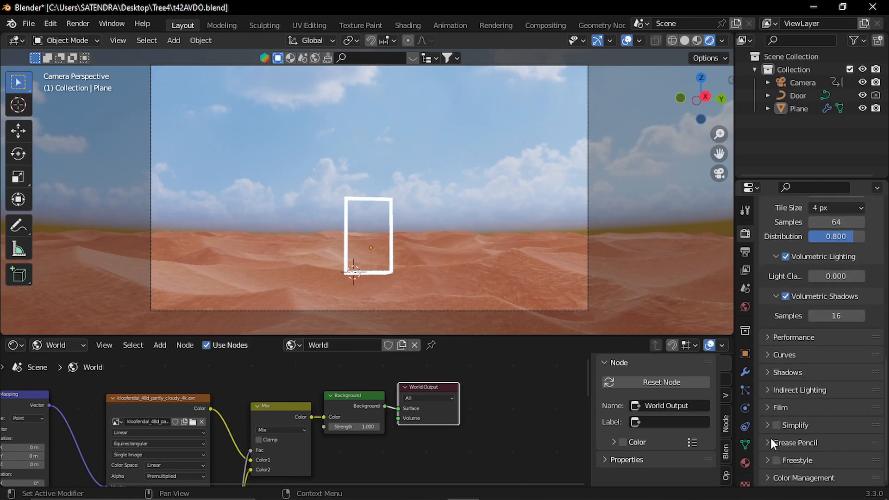
click(764, 476)
scroll(815, 389, down, 5)
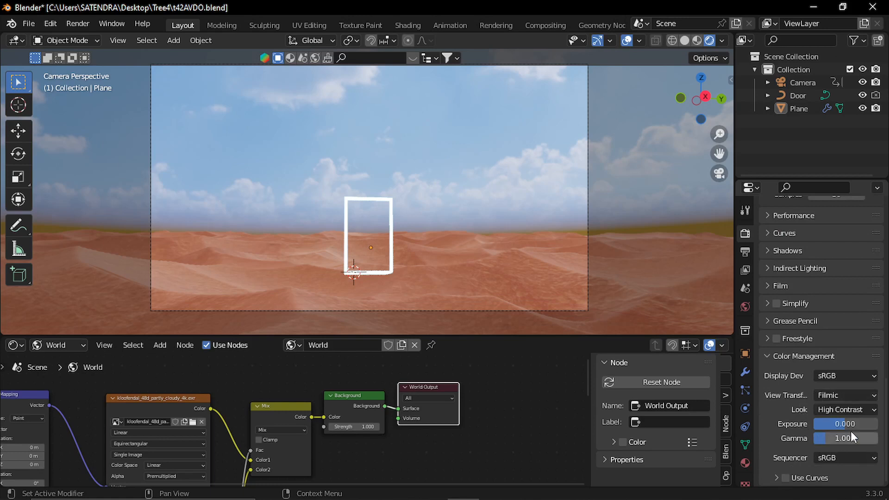
click(852, 410)
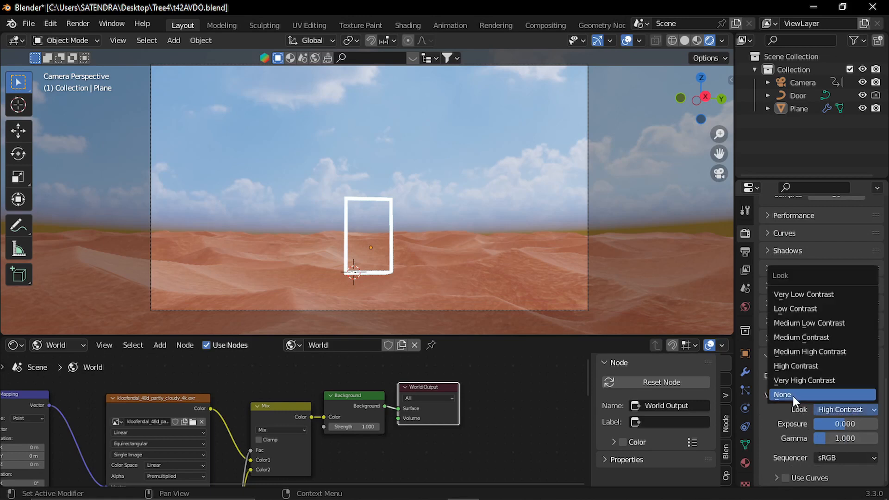
click(815, 376)
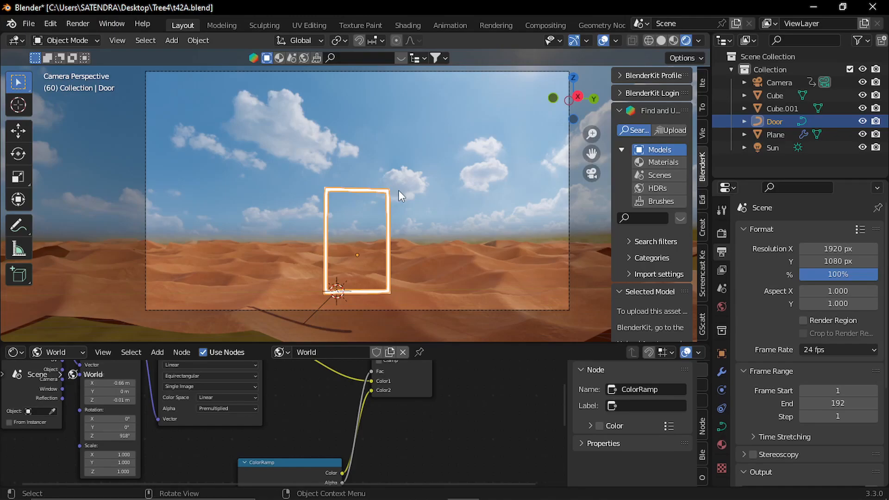
Examine the Cube in the finished desert scene and inspect the output's file format options.
click(478, 176)
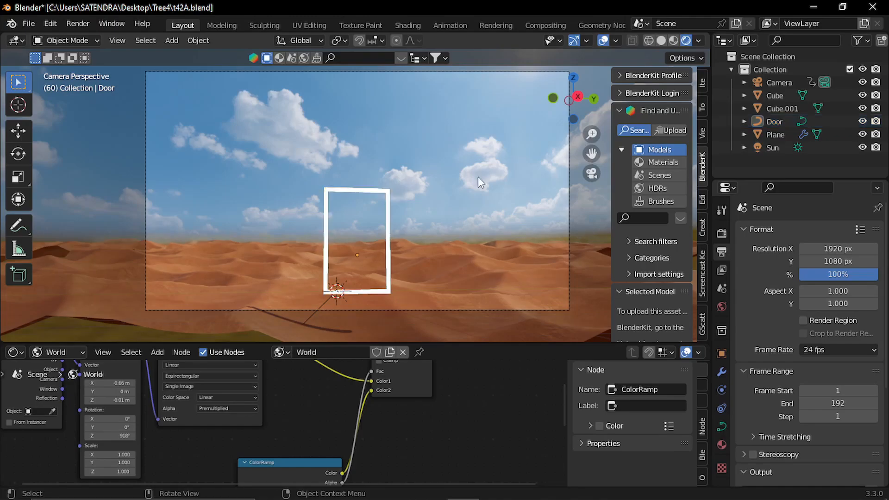
click(782, 92)
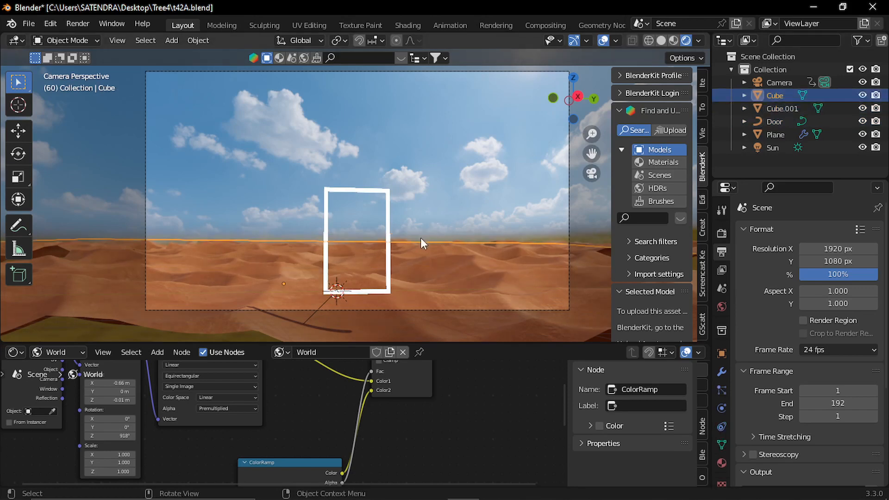
click(479, 170)
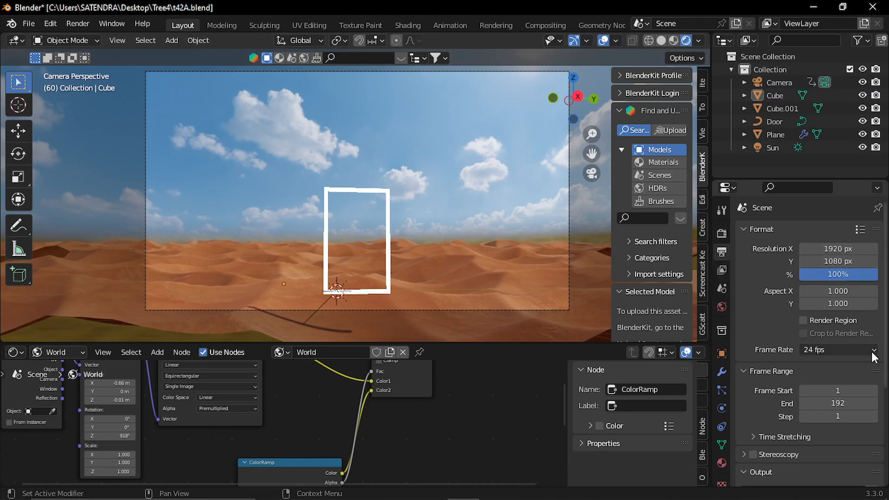
scroll(873, 356, down, 5)
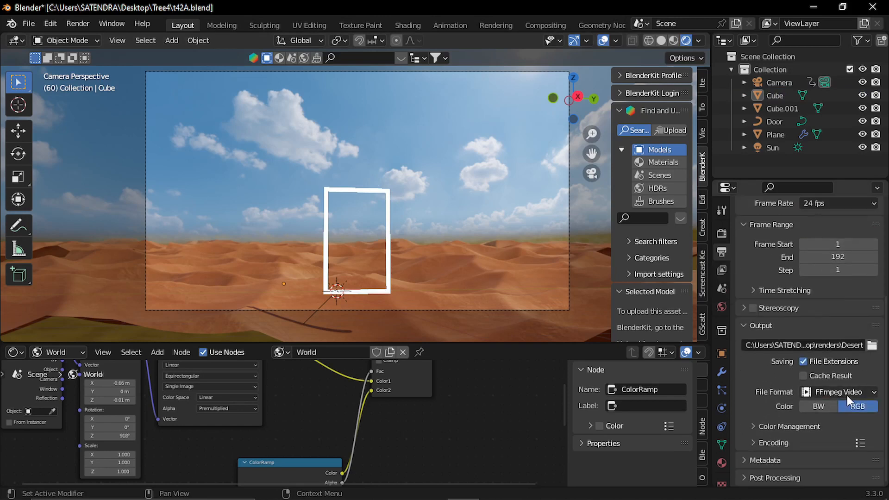
click(858, 393)
click(858, 392)
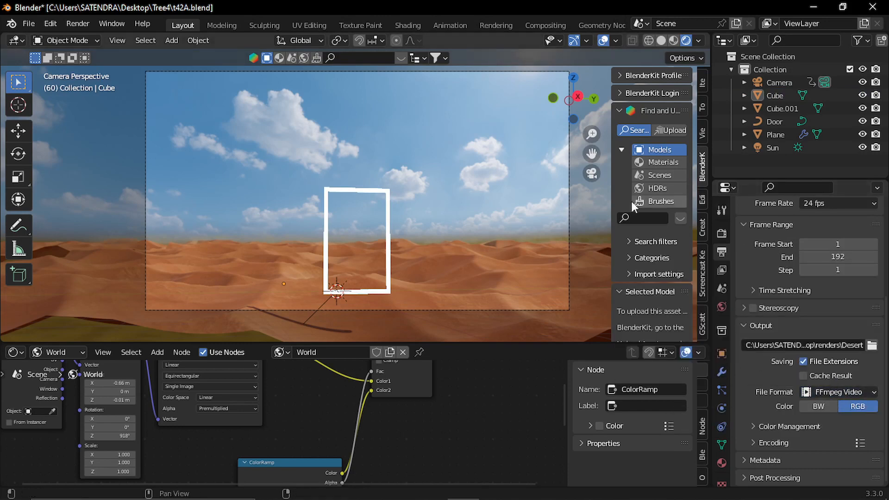
Exclude the Door from renders and hide it in the viewport.
click(387, 191)
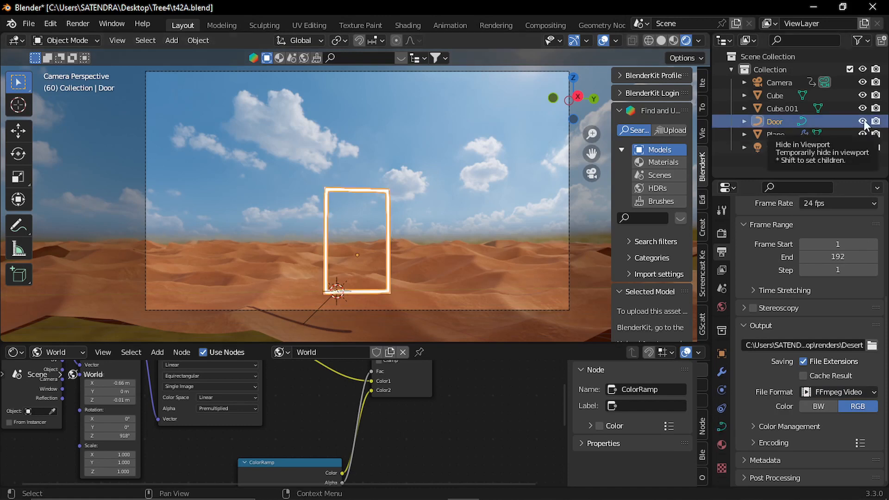
click(876, 121)
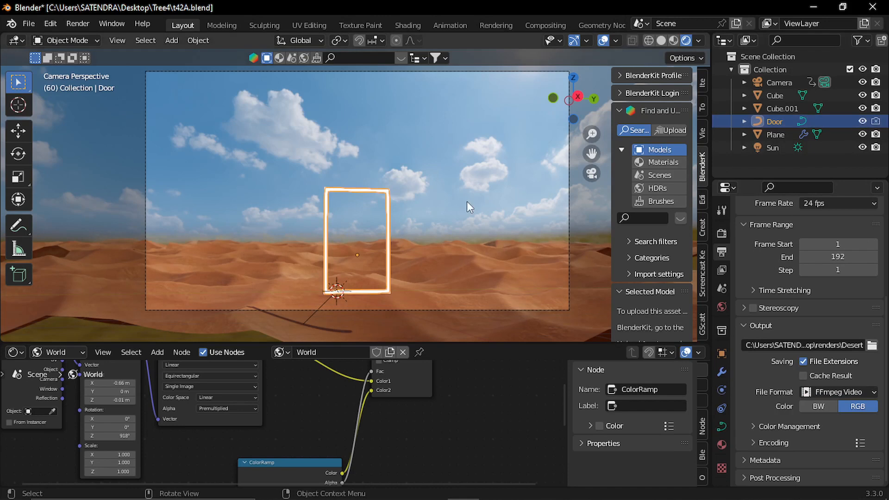
click(862, 121)
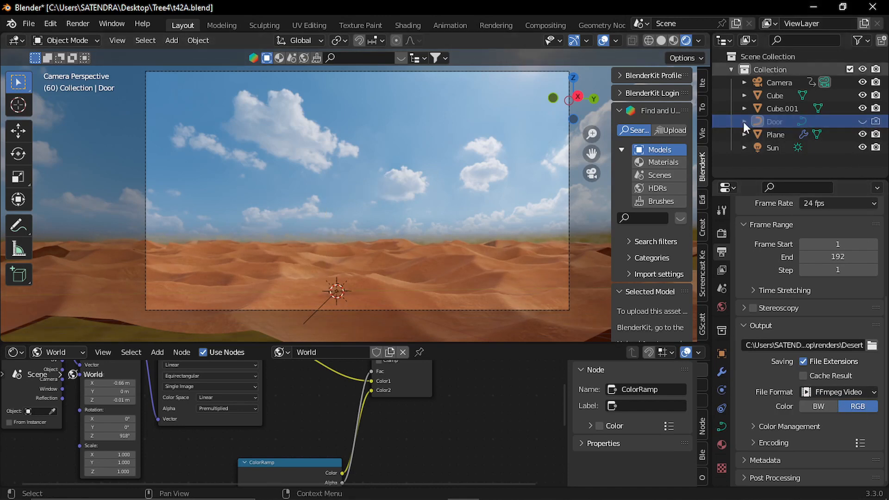
Play the rendered videos Jungle0001-0192 and Desert0001-0192 from the renders folder in VLC, closing each one.
click(813, 6)
double_click(370, 115)
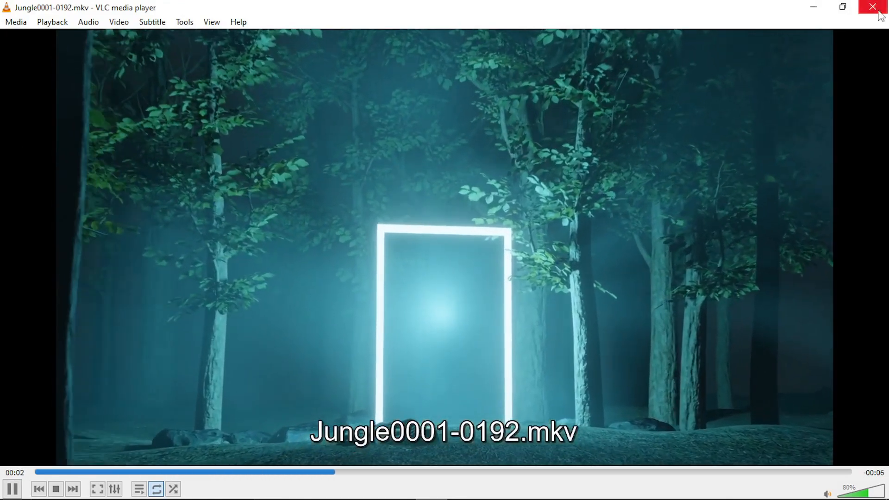
click(872, 7)
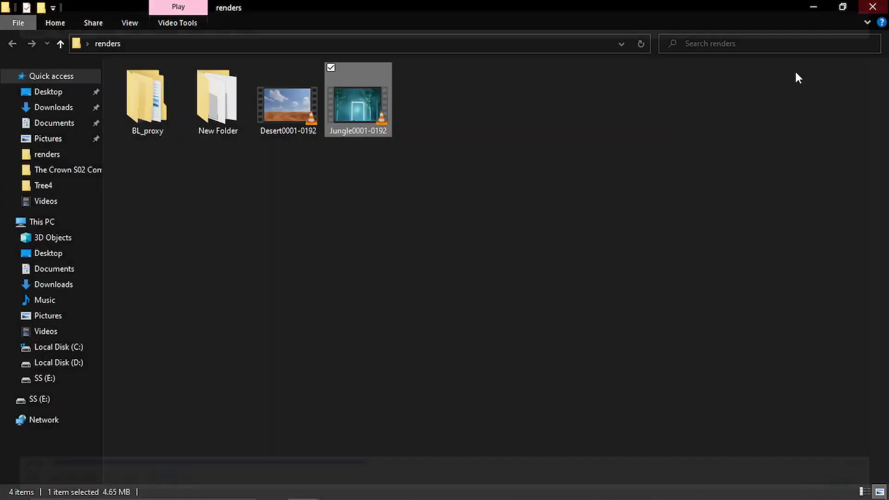
double_click(306, 111)
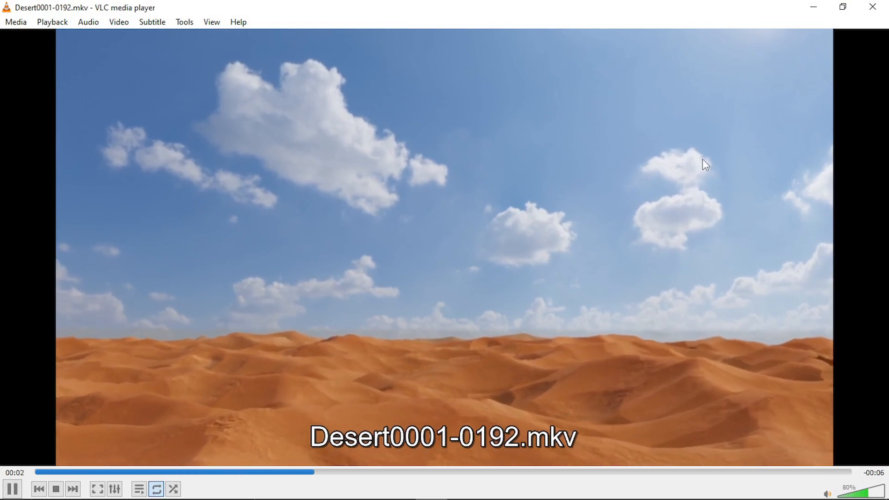
click(879, 10)
Switch to the T4MaskVIDEO Blender project, select the ground Plane and show its geometry node tree in place of the timeline.
click(615, 258)
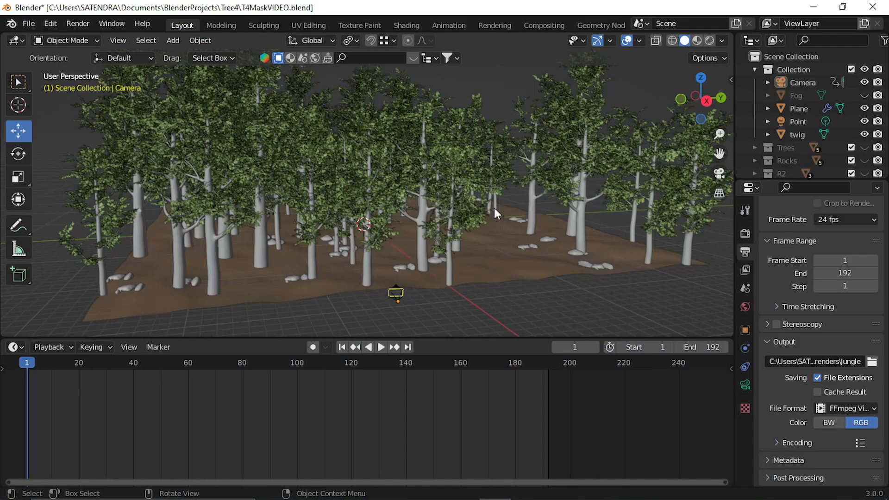
middle_drag(459, 207, 410, 221)
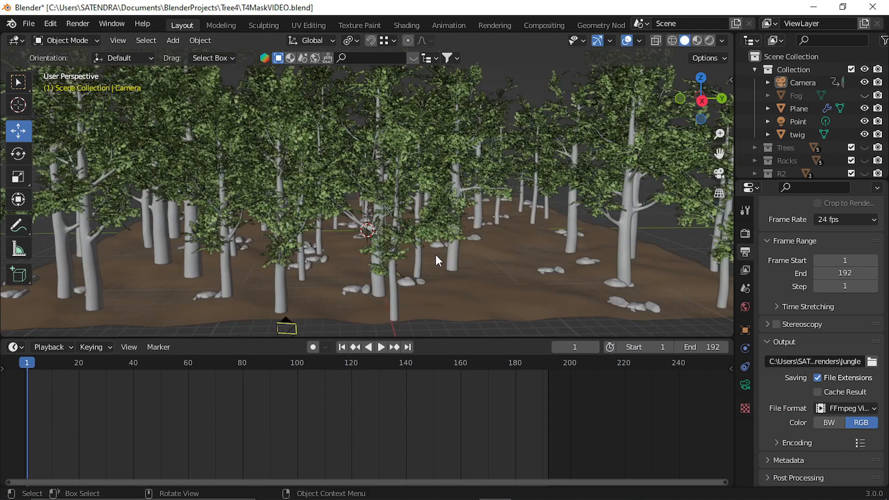
key(KP_0)
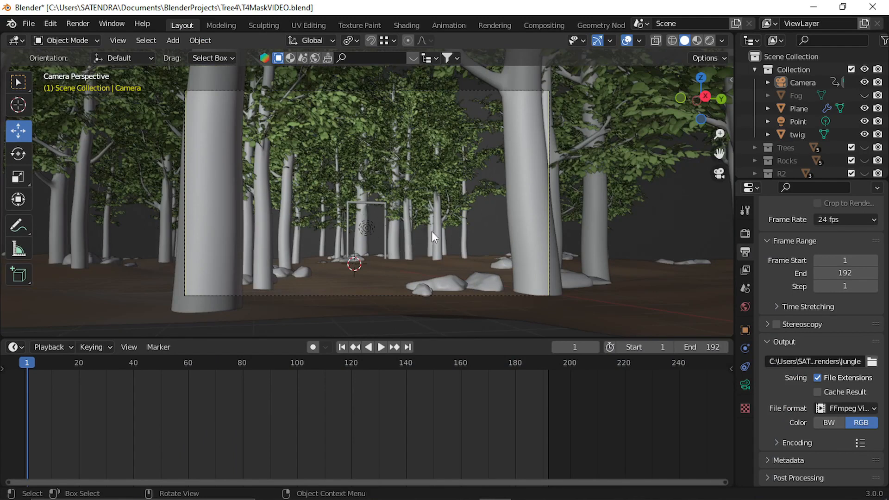
click(640, 288)
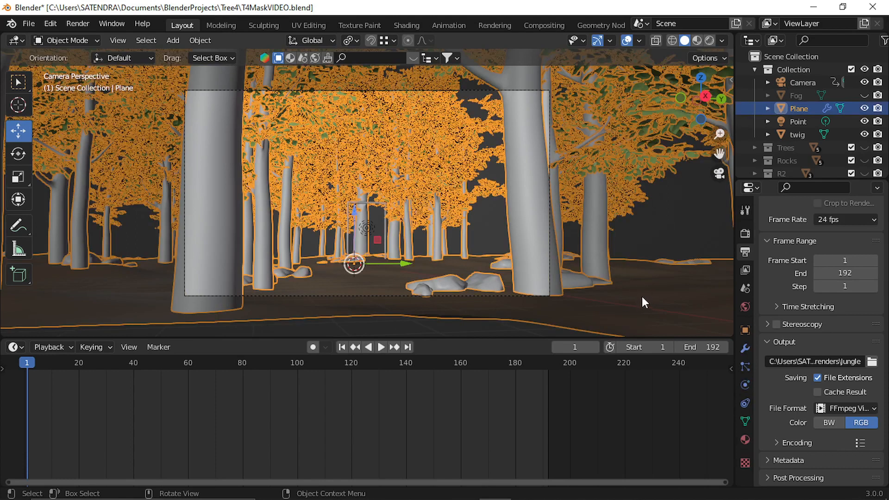
click(21, 347)
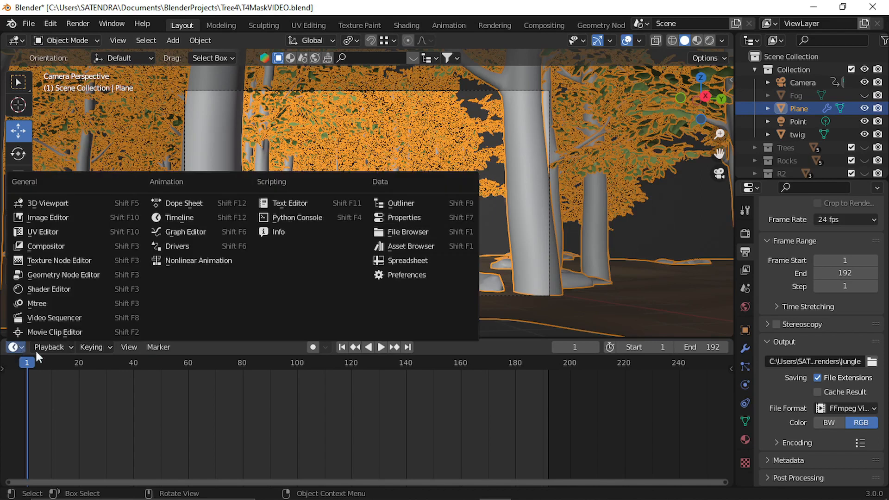
click(13, 347)
click(43, 273)
Cut the output link of the Instance on Points node fed by the Trees collection to remove the trees from the scene.
scroll(374, 393, down, 8)
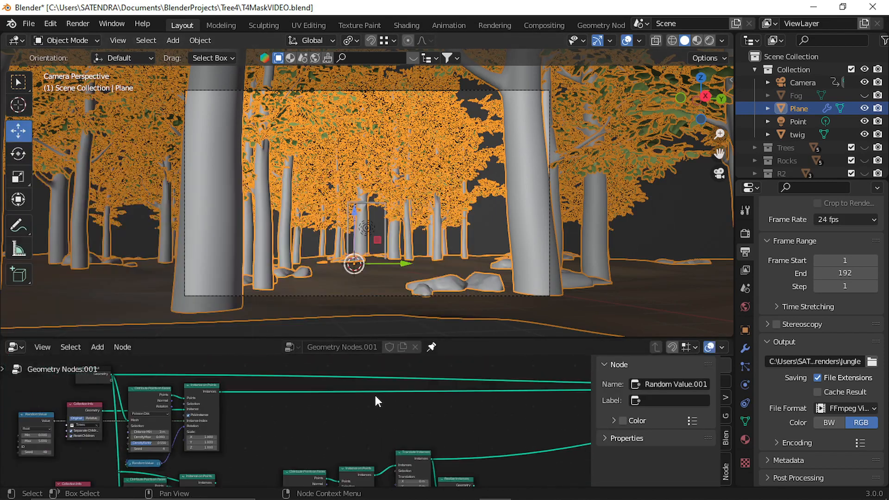
middle_drag(351, 395, 401, 390)
scroll(319, 415, up, 7)
scroll(282, 415, up, 2)
middle_drag(328, 397, 359, 403)
middle_drag(284, 396, 299, 404)
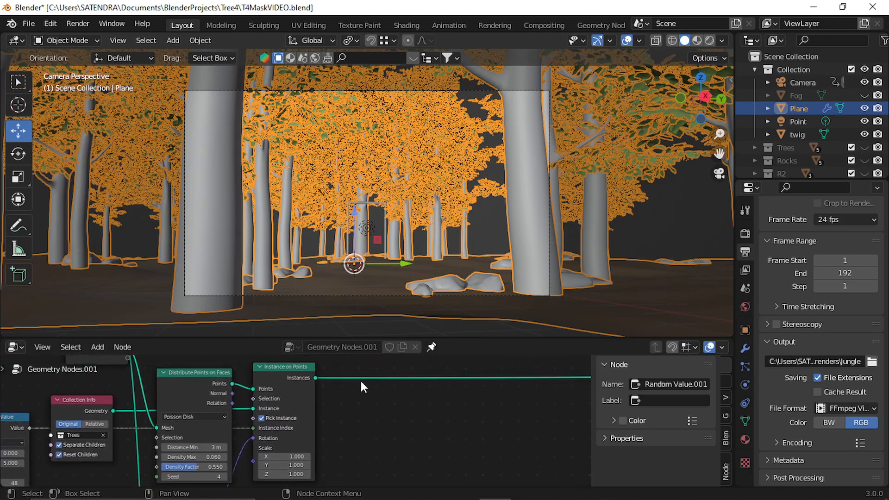
ctrl+right_drag(366, 366, 360, 392)
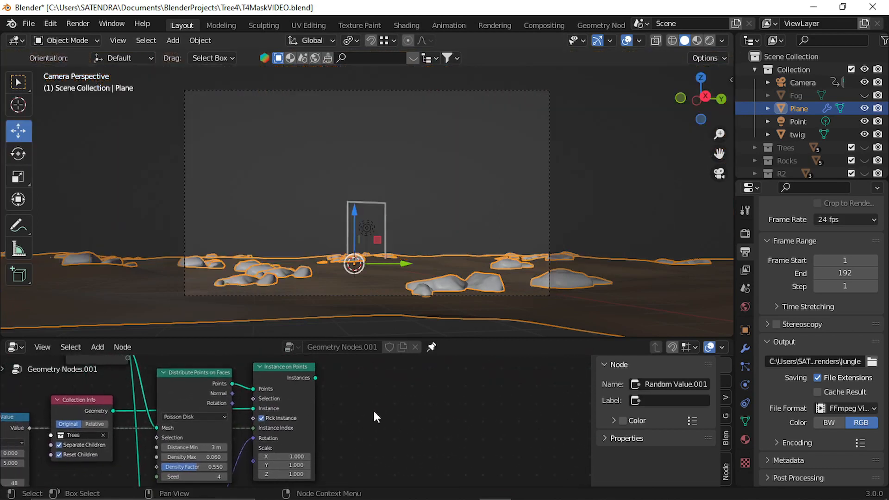
Enlarge the 3D viewport over the node editor and convert the Door frame from a curve to a mesh.
click(460, 197)
drag(460, 337, 457, 470)
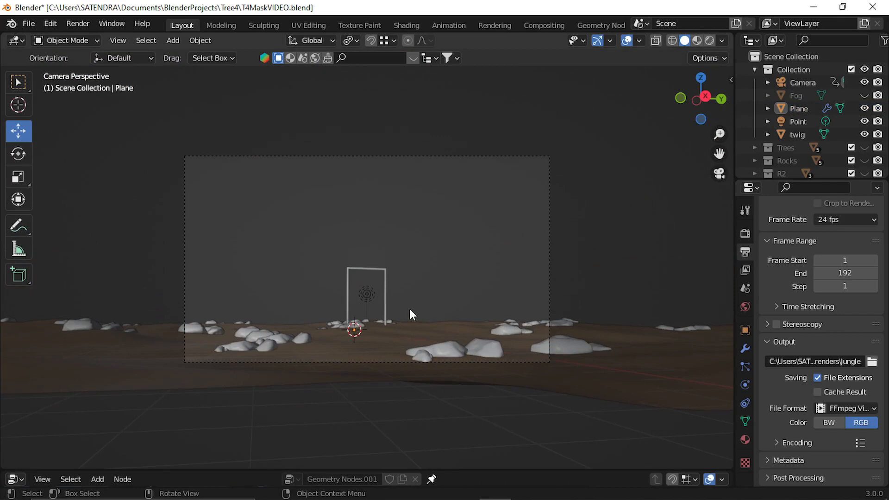
scroll(364, 328, up, 3)
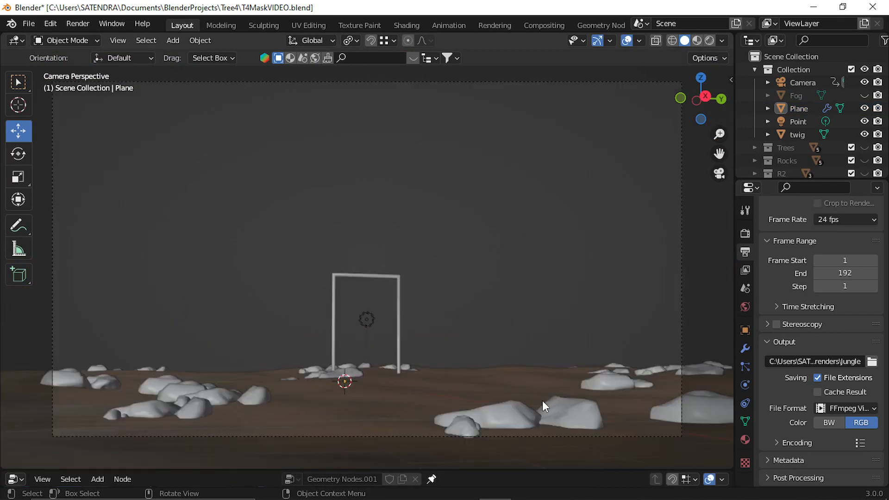
shift+middle_drag(420, 365, 453, 322)
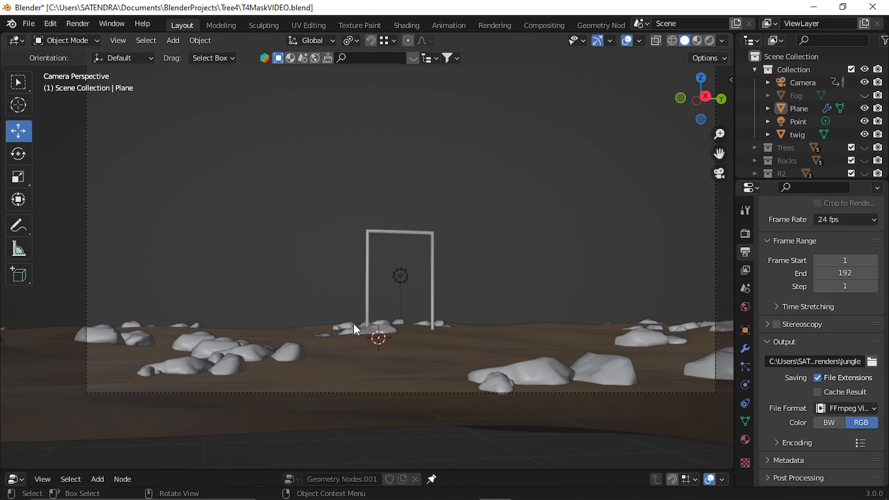
mouse_move(444, 239)
middle_down()
mouse_move(443, 262)
mouse_move(446, 238)
middle_up()
click(446, 238)
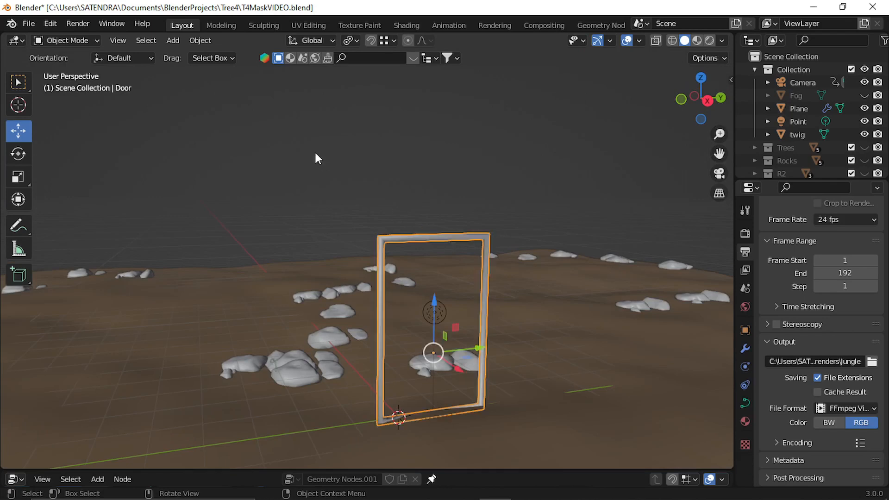
click(195, 41)
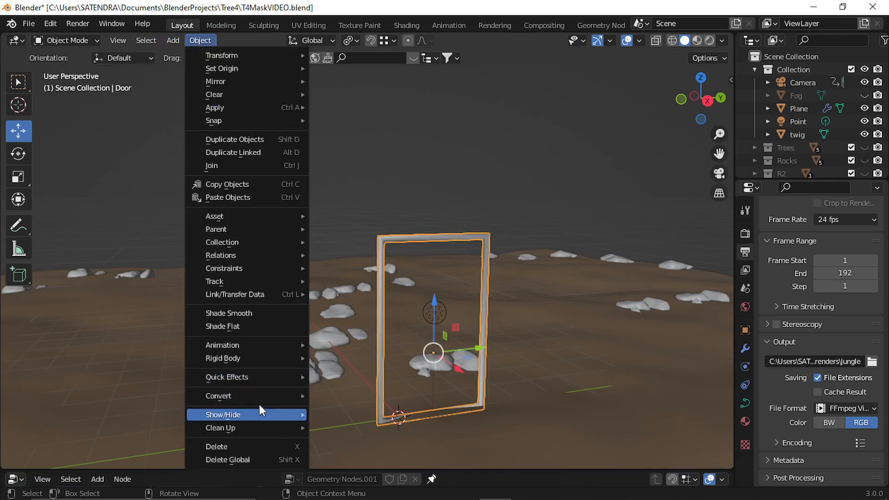
mouse_move(275, 395)
click(369, 410)
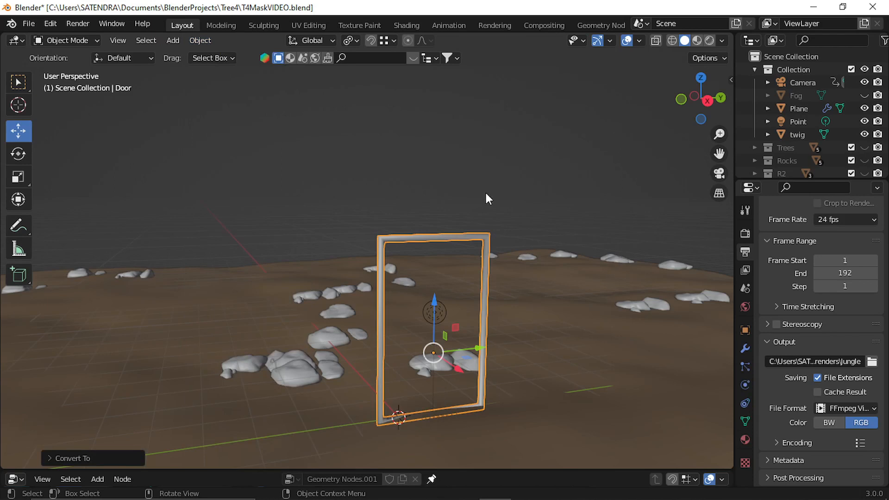
click(459, 230)
click(451, 236)
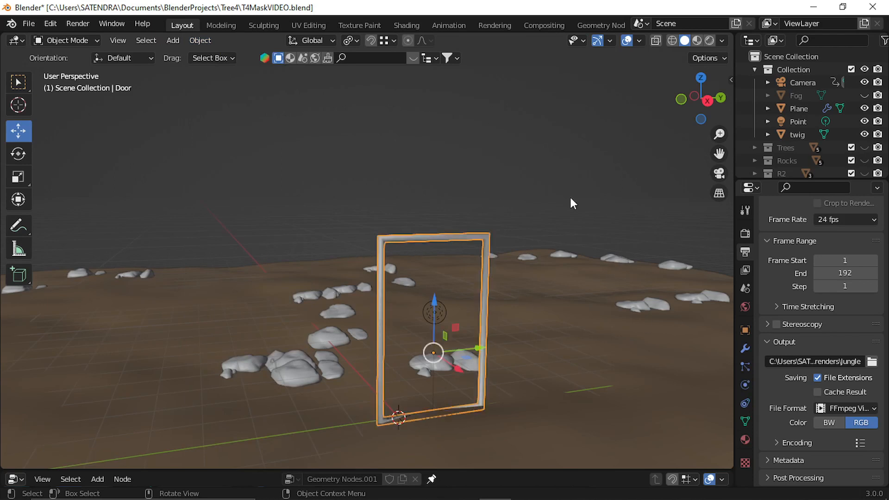
Select the outer edge loop of the Door frame mesh and extrude it in place without moving it.
key(Tab)
middle_drag(406, 236, 472, 243)
scroll(333, 243, up, 4)
middle_drag(233, 172, 436, 283)
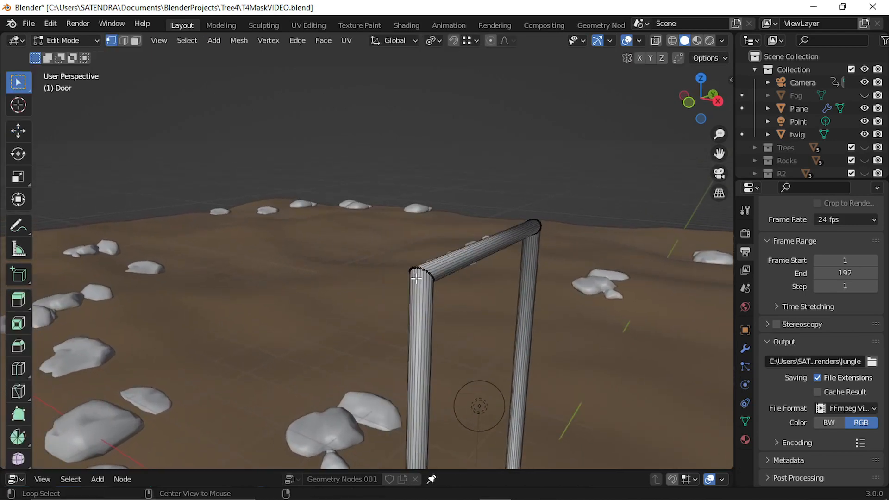
alt+click(417, 281)
scroll(489, 313, down, 2)
middle_drag(489, 312, 403, 299)
scroll(466, 324, down, 5)
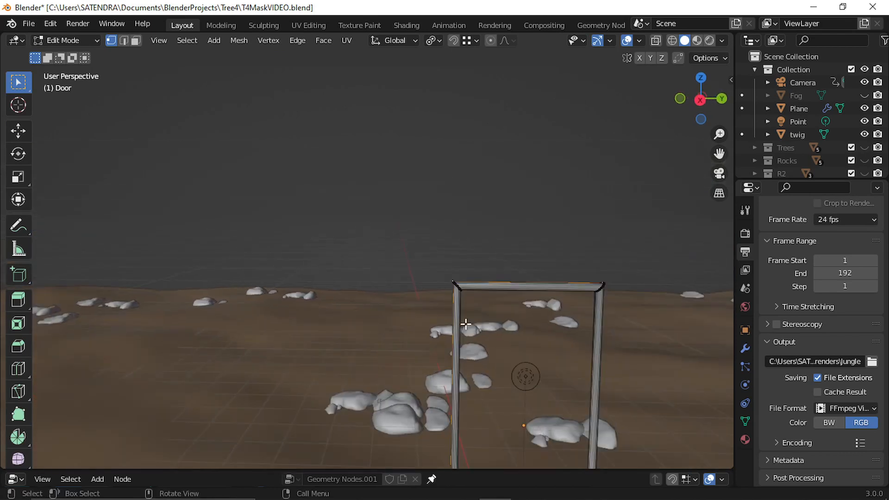
shift+middle_drag(532, 331, 474, 296)
key(g)
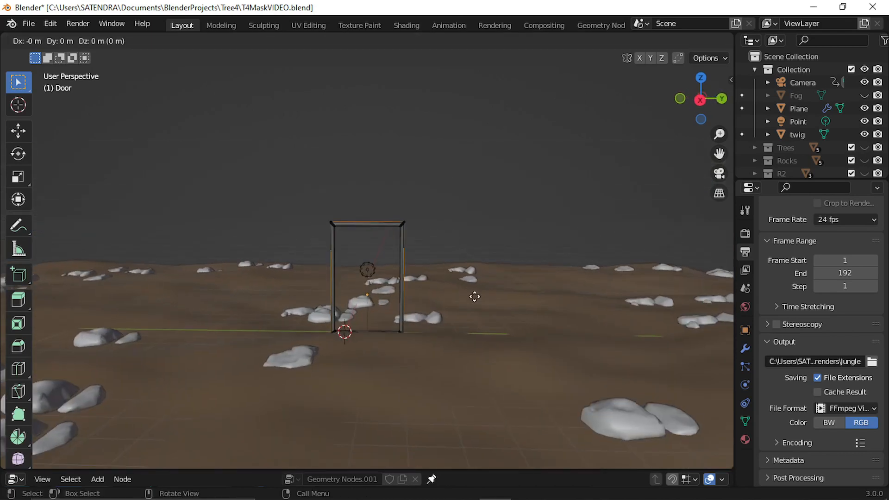
key(Escape)
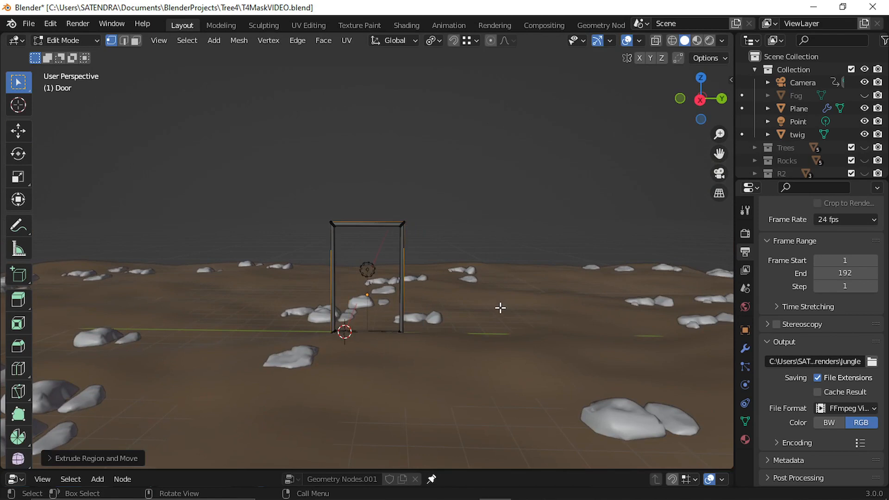
Scale the extruded loop up into a large wall filling the camera frame around the doorway, and shade the Door flat.
key(s)
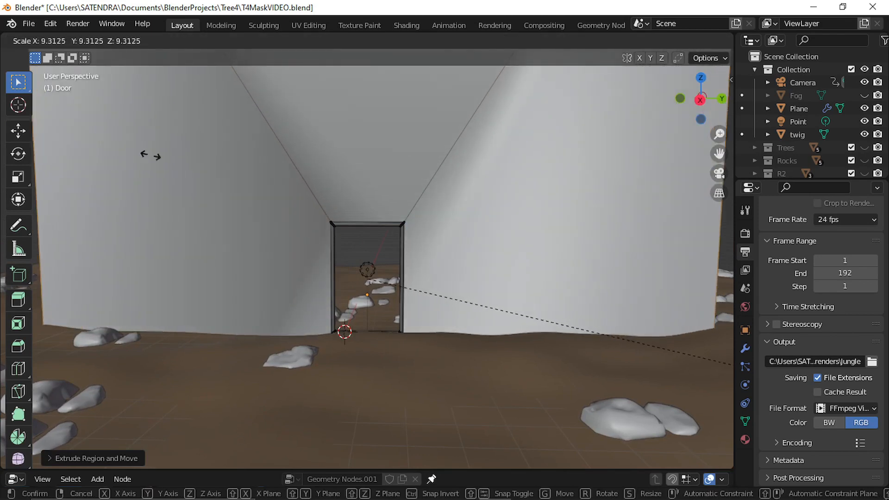
click(148, 155)
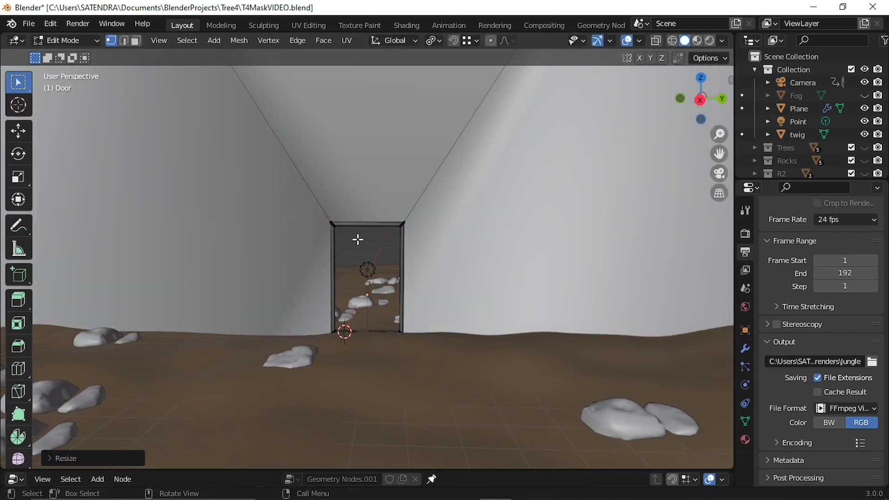
key(KP_0)
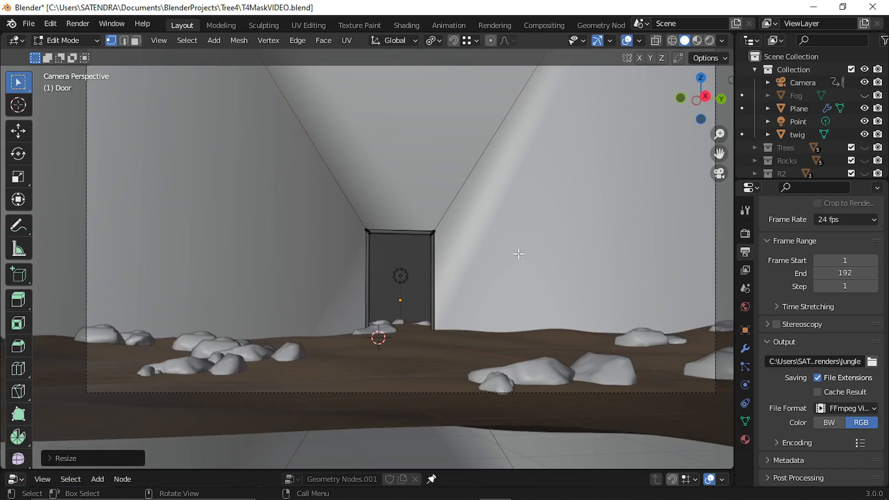
key(Tab)
scroll(518, 231, down, 2)
right_click(521, 202)
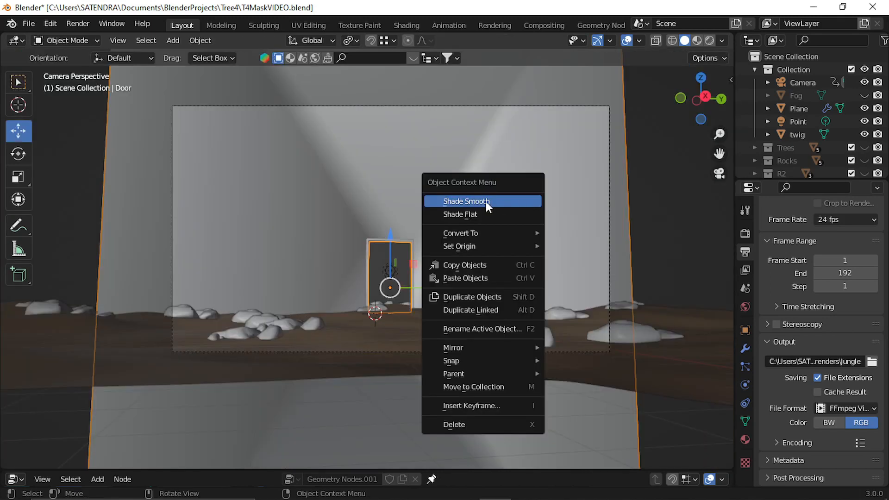
click(484, 213)
Select the inner edge loop of the Door frame, fill the doorway opening with a face and switch to face selection.
middle_drag(661, 259, 449, 285)
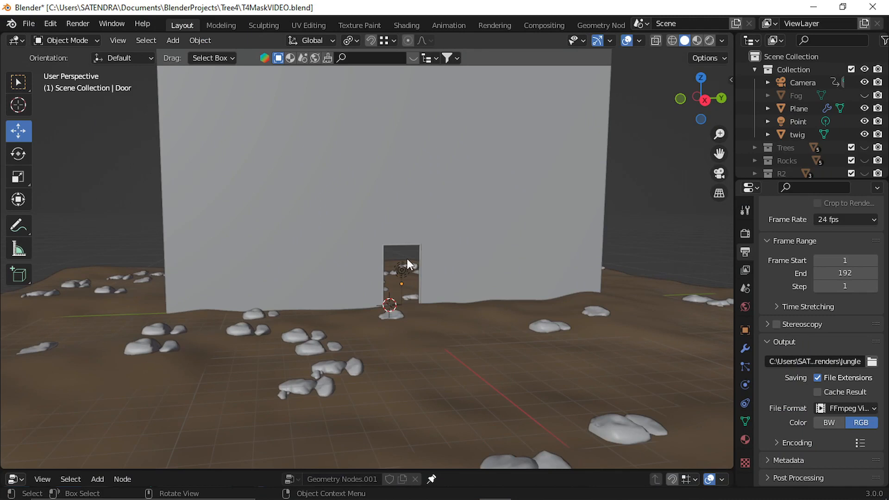
scroll(421, 259, up, 5)
middle_drag(387, 247, 382, 220)
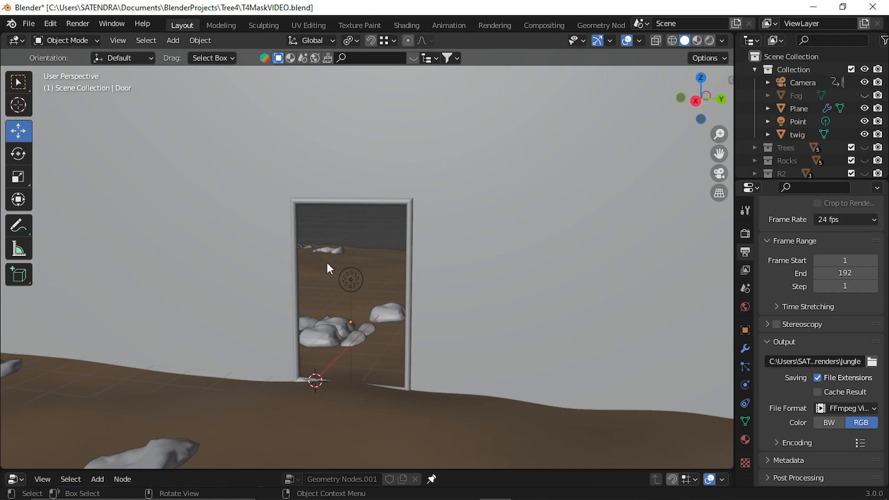
scroll(294, 298, down, 3)
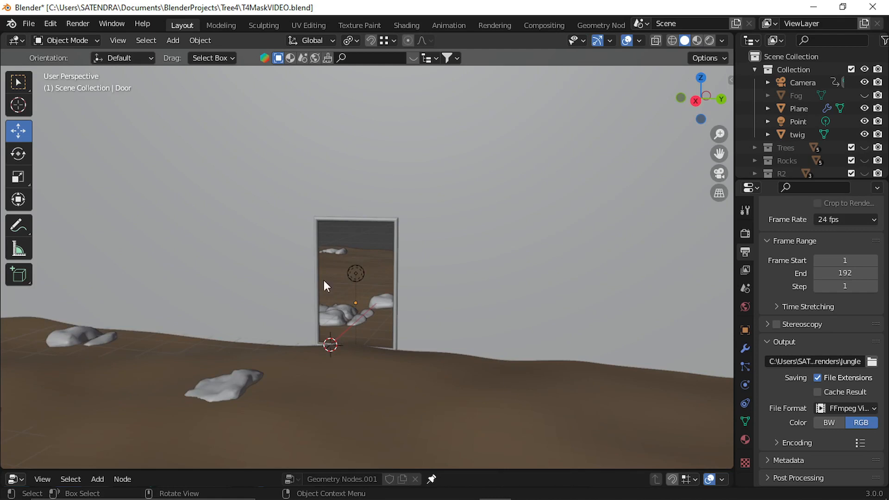
scroll(307, 251, up, 6)
click(262, 227)
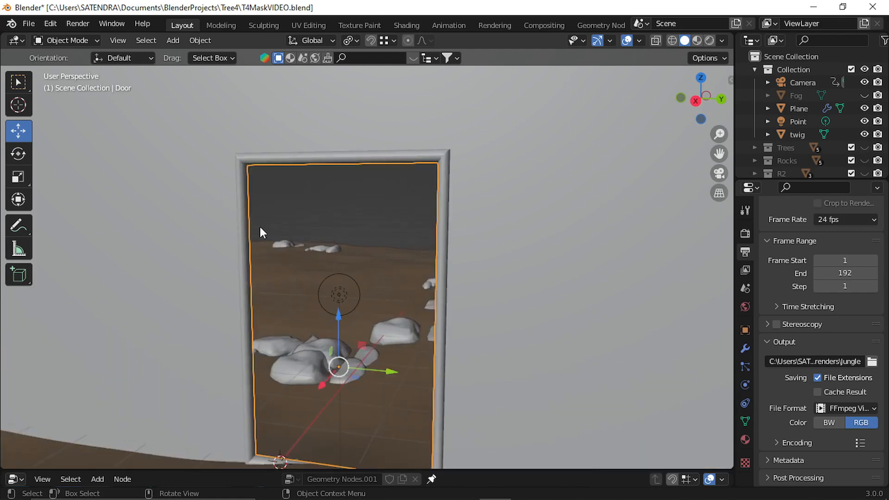
key(Tab)
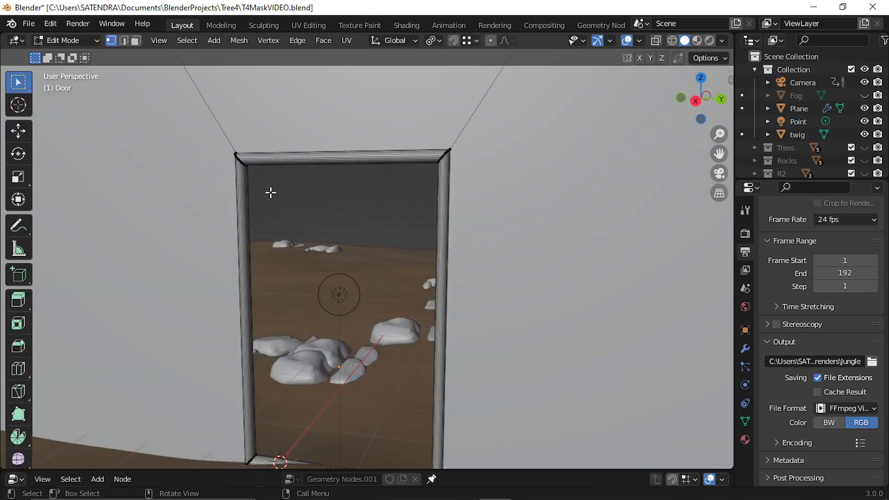
middle_drag(214, 198, 257, 216)
scroll(323, 242, up, 5)
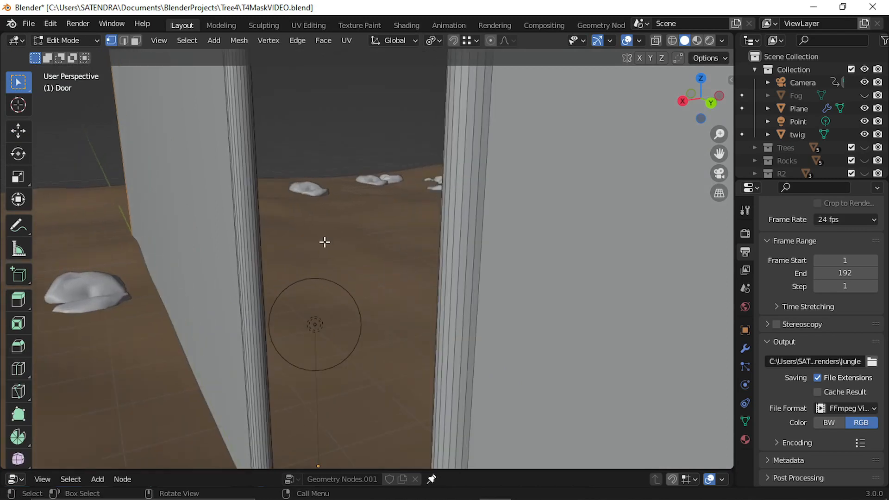
alt+click(253, 244)
scroll(271, 262, down, 3)
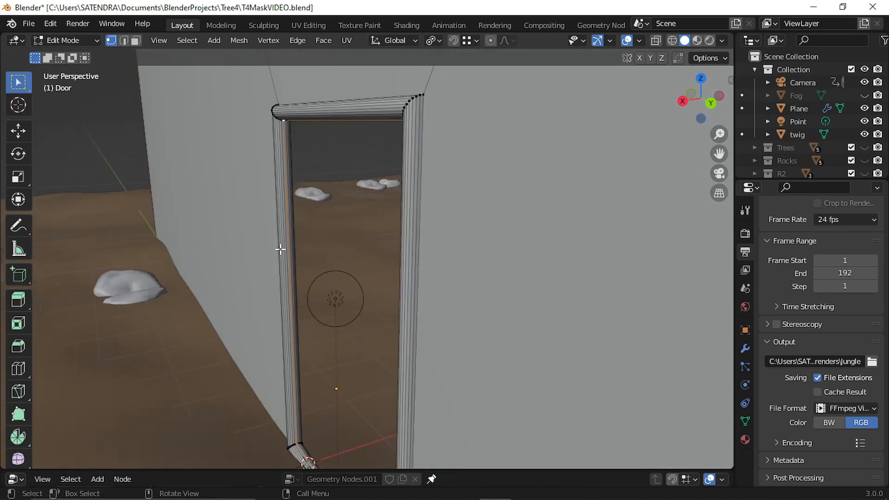
middle_drag(280, 249, 405, 210)
scroll(397, 225, down, 1)
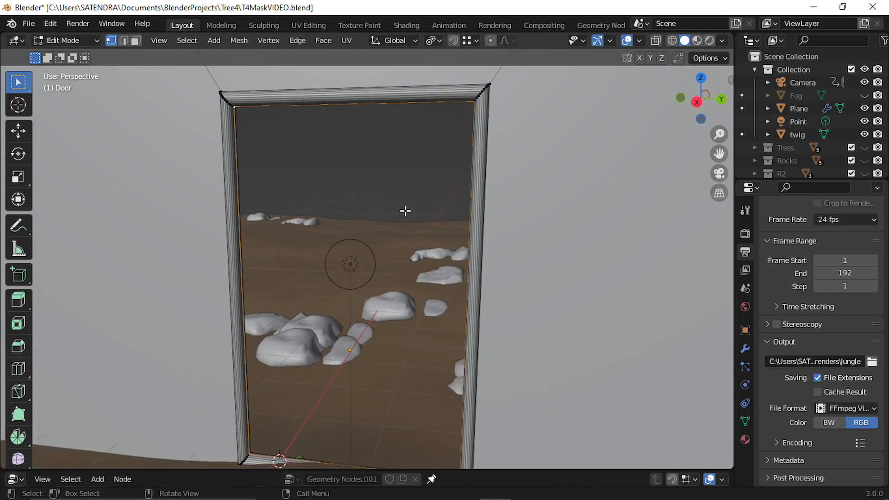
key(f)
key(3)
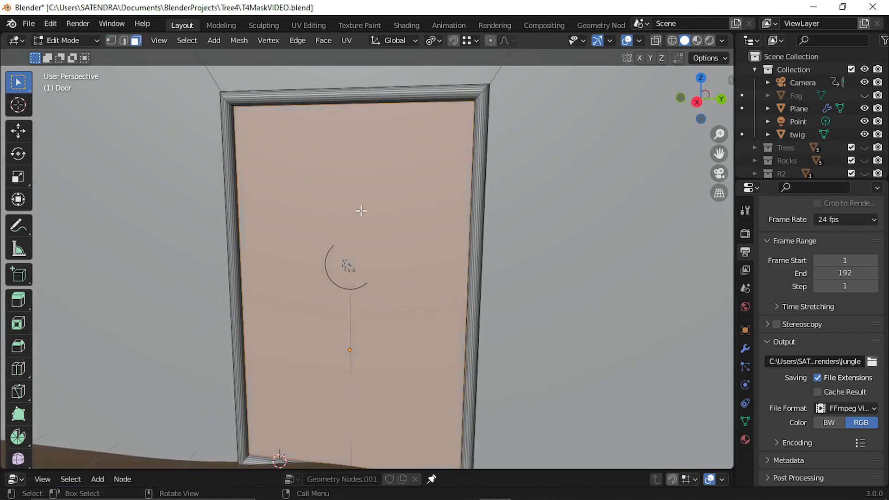
Separate the filled doorway face from the Door mesh into its own object and return to Object Mode with nothing selected.
key(alt+a)
click(240, 39)
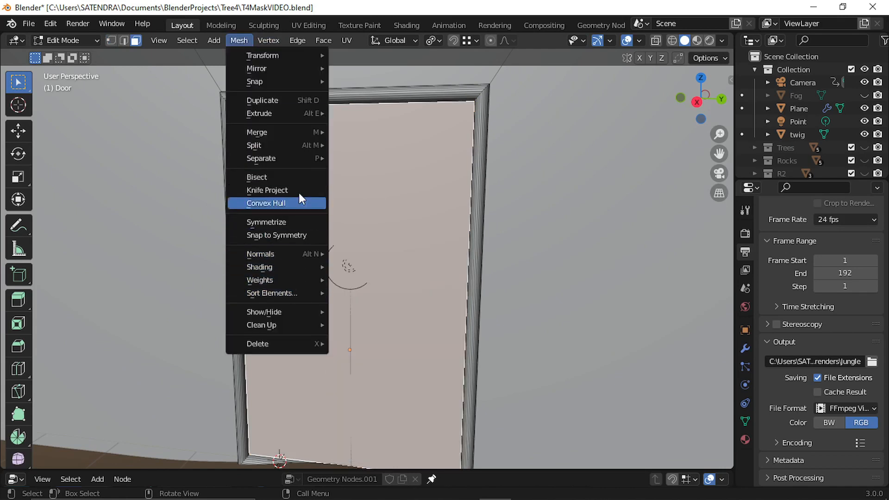
mouse_move(303, 156)
click(393, 156)
key(Tab)
scroll(422, 259, down, 8)
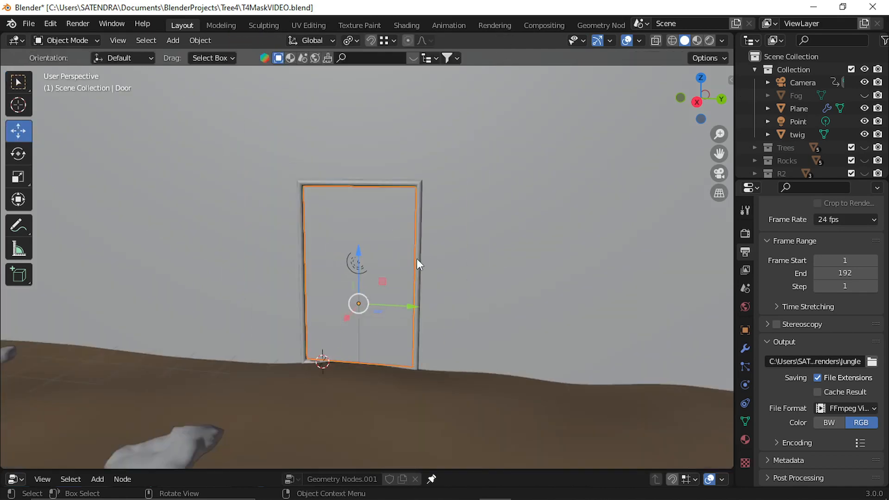
middle_drag(404, 262, 469, 252)
click(668, 237)
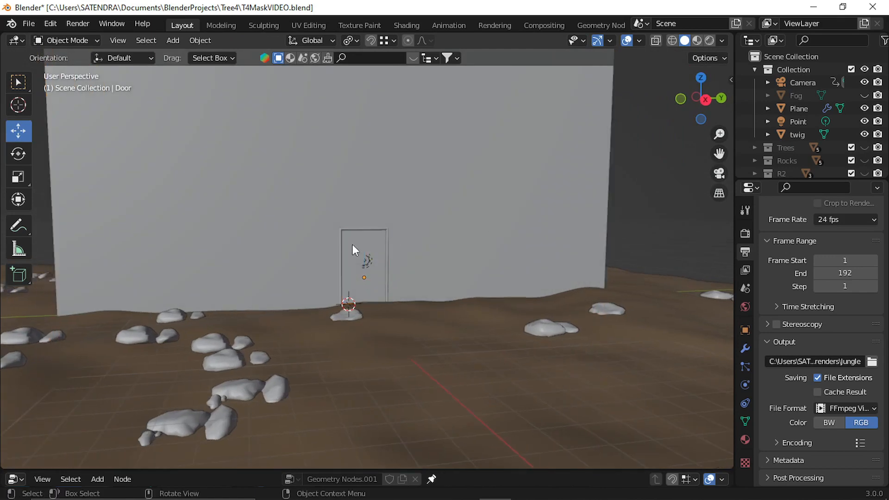
Remove the existing material from the separated doorway face and give it a new material named WHITE.
scroll(370, 248, up, 3)
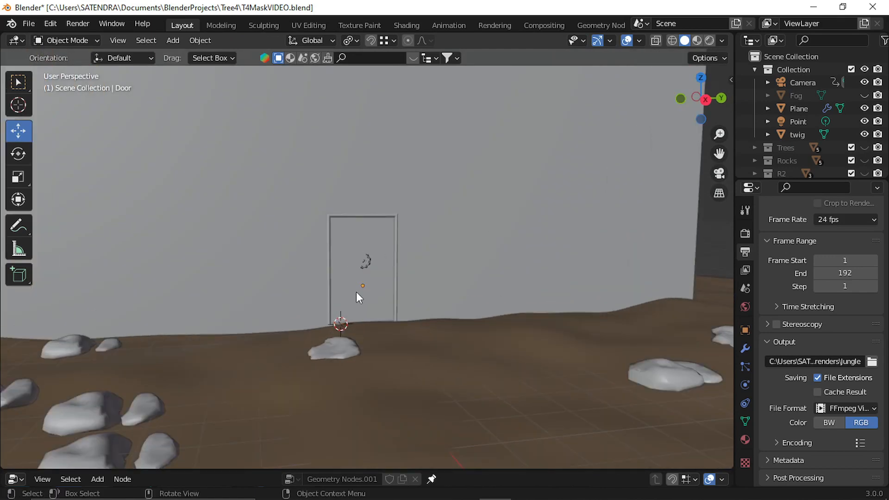
click(373, 297)
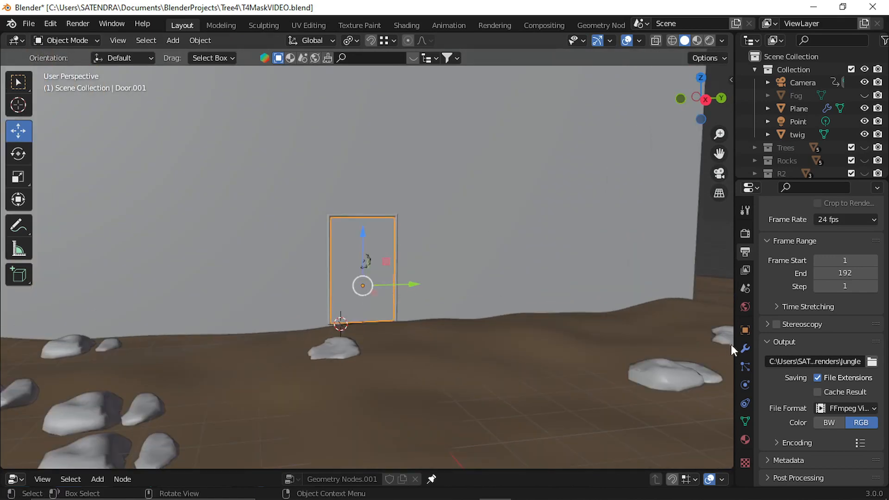
click(745, 439)
scroll(819, 273, up, 5)
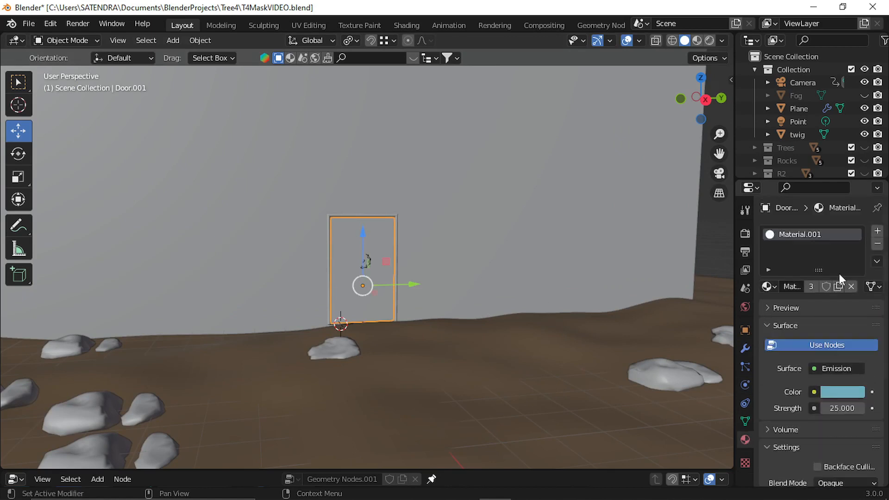
click(877, 243)
click(787, 282)
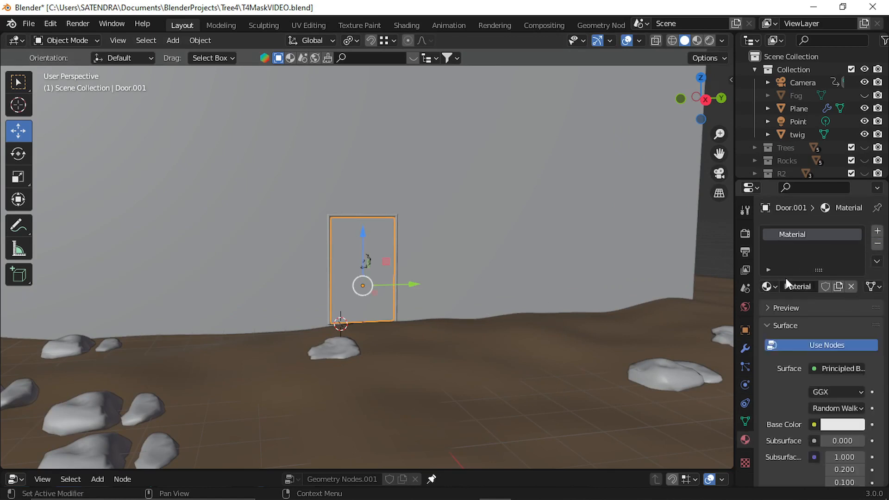
text(WHITE)
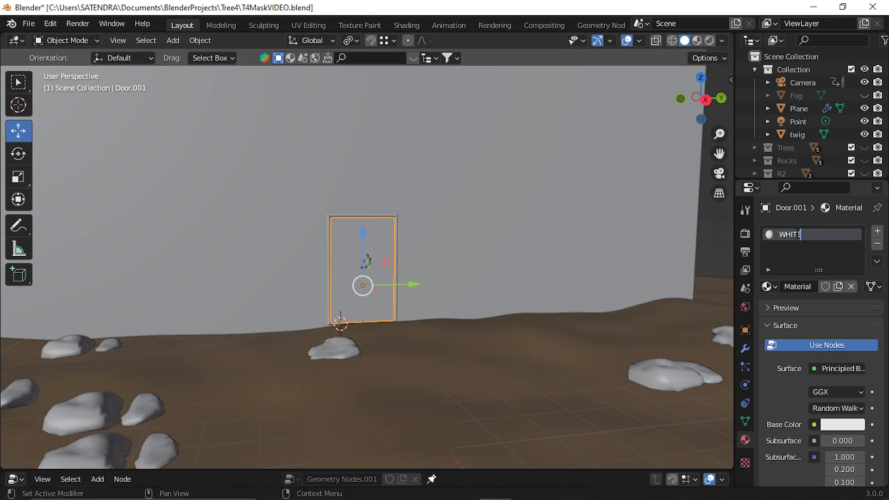
key(Return)
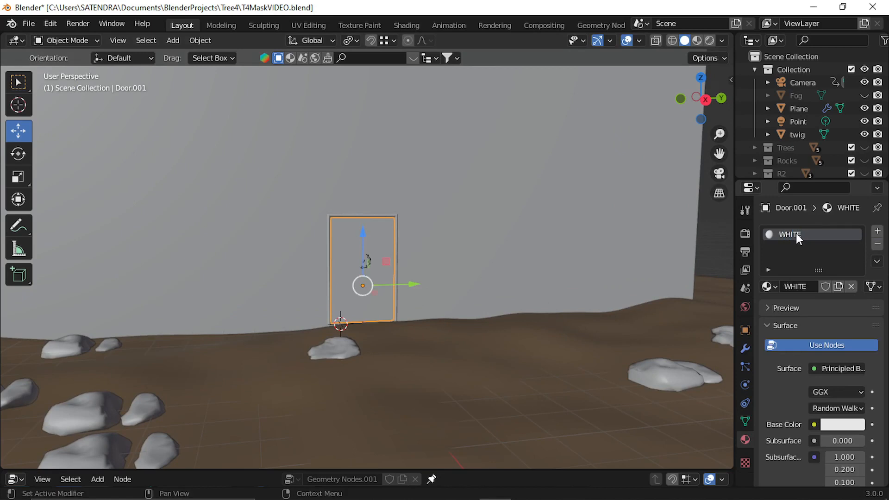
Change the surface shader of the WHITE material to Emission.
click(827, 366)
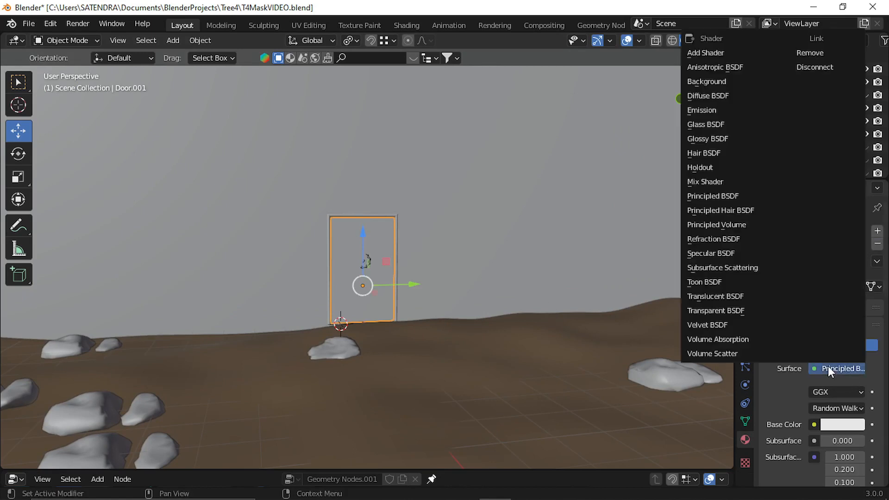
click(715, 272)
key(m)
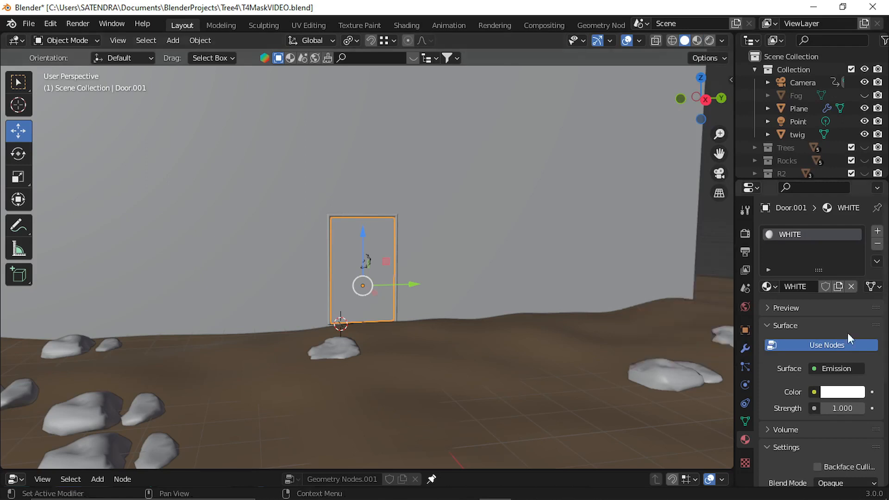
Replace the Door wall's existing material with a new material named MaskBlack.
shift+click(548, 227)
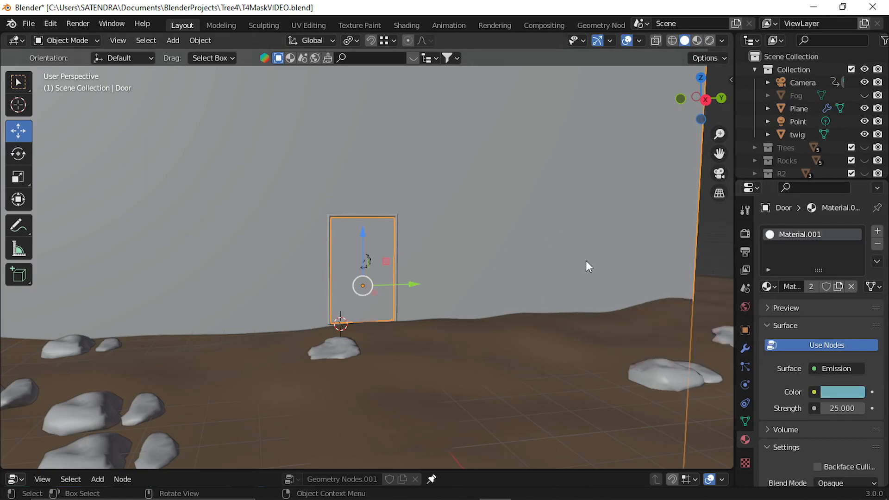
click(877, 243)
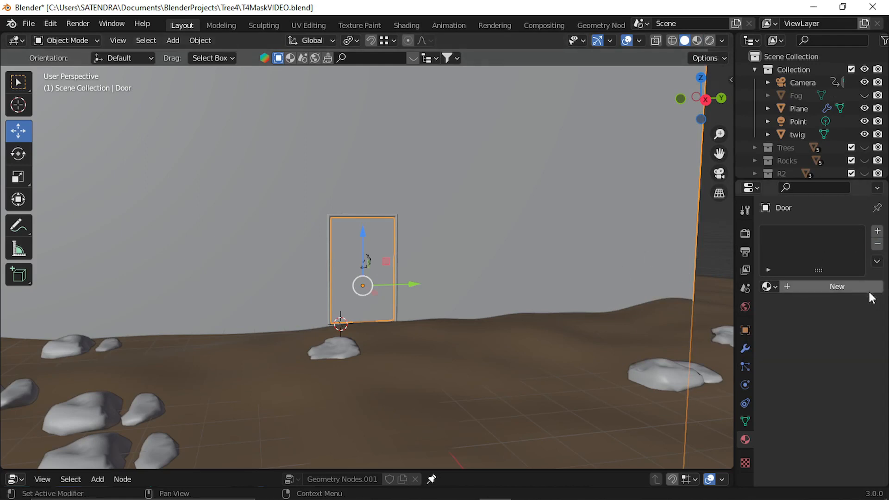
click(815, 287)
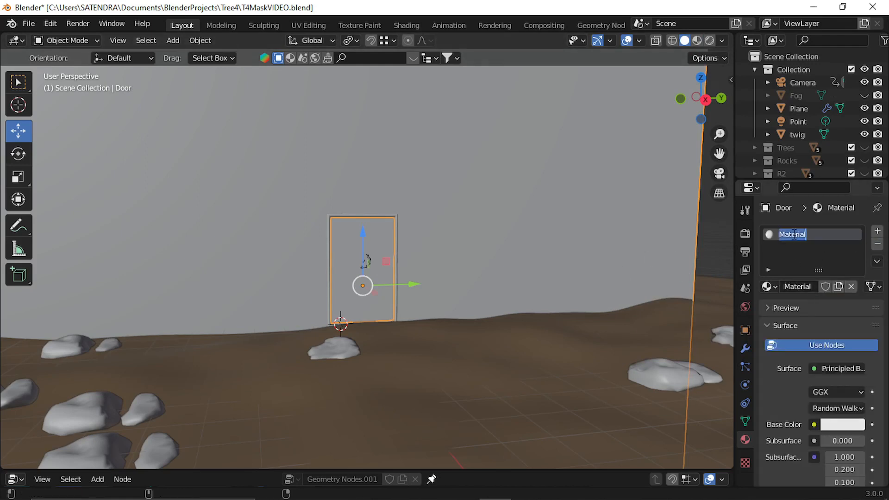
text(MaskBlack)
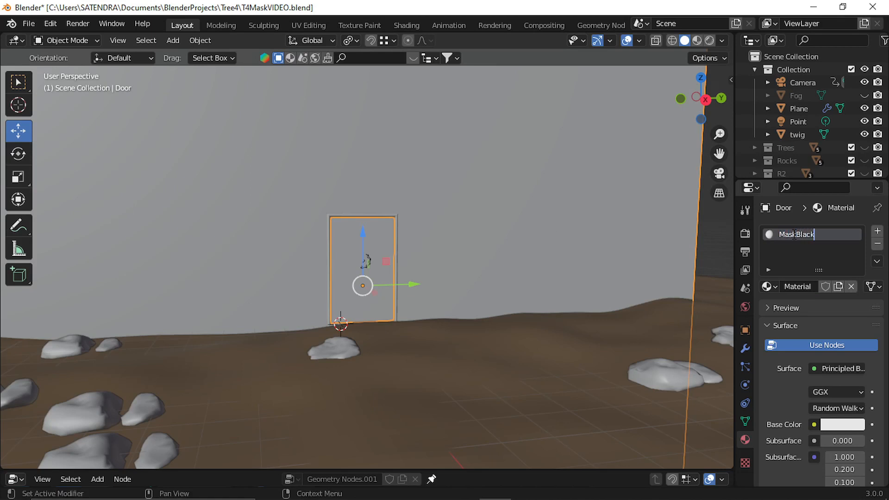
key(Return)
Change the MaskBlack surface to Emission with a pure black color, and deselect the objects.
click(838, 368)
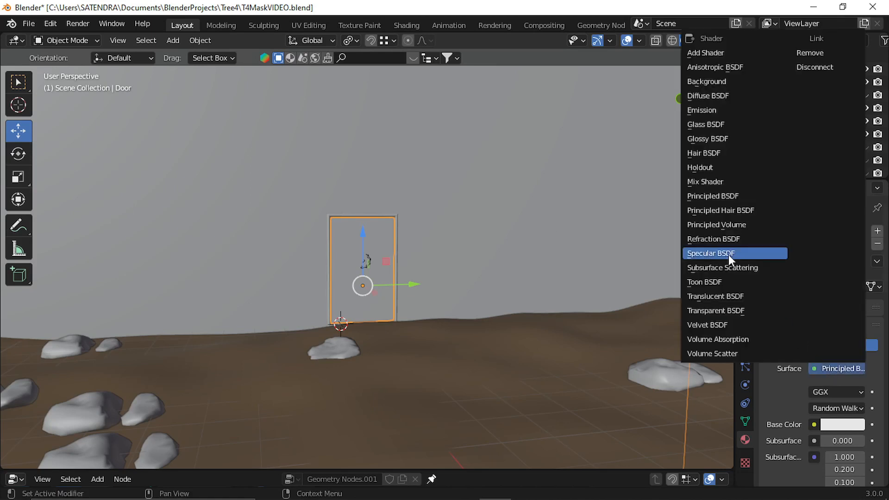
click(709, 114)
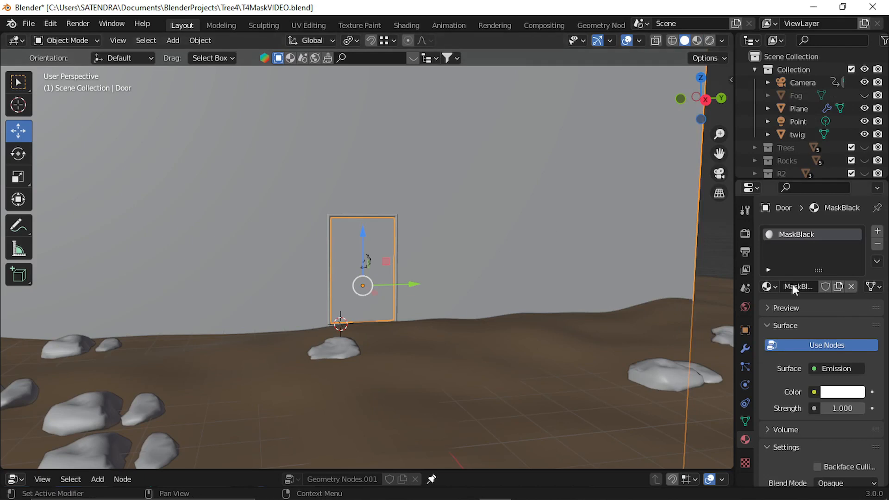
click(840, 393)
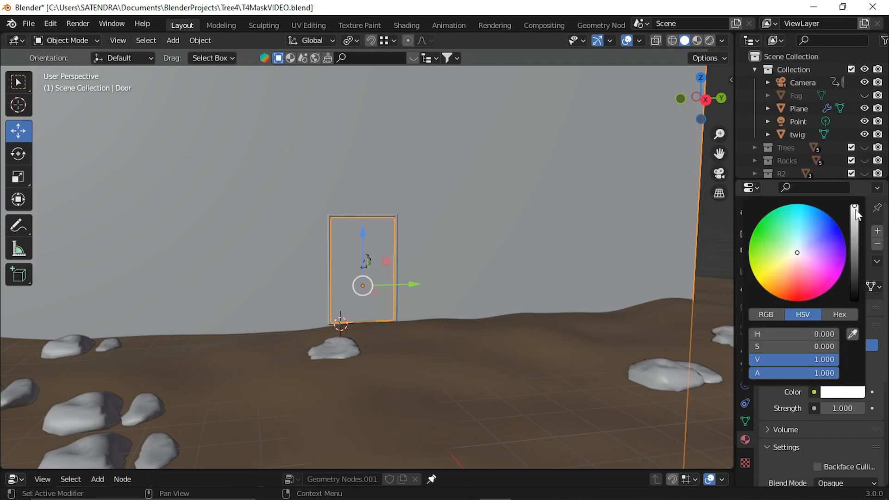
drag(856, 214, 856, 299)
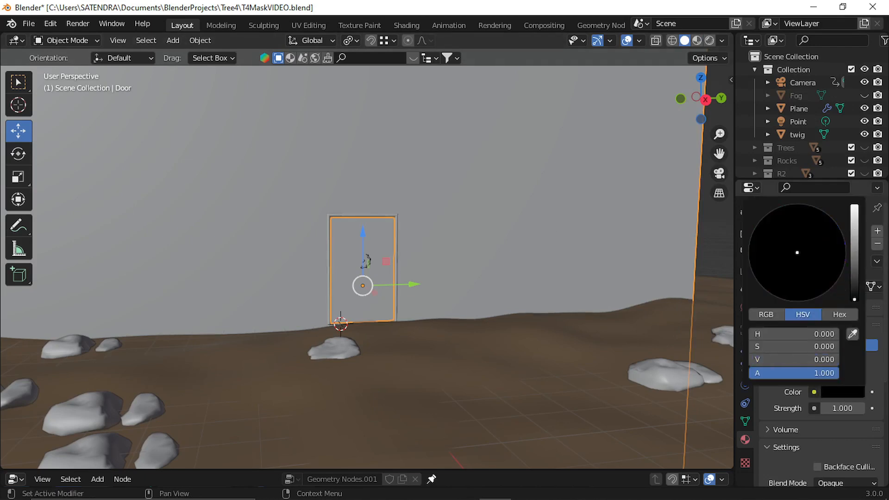
click(712, 250)
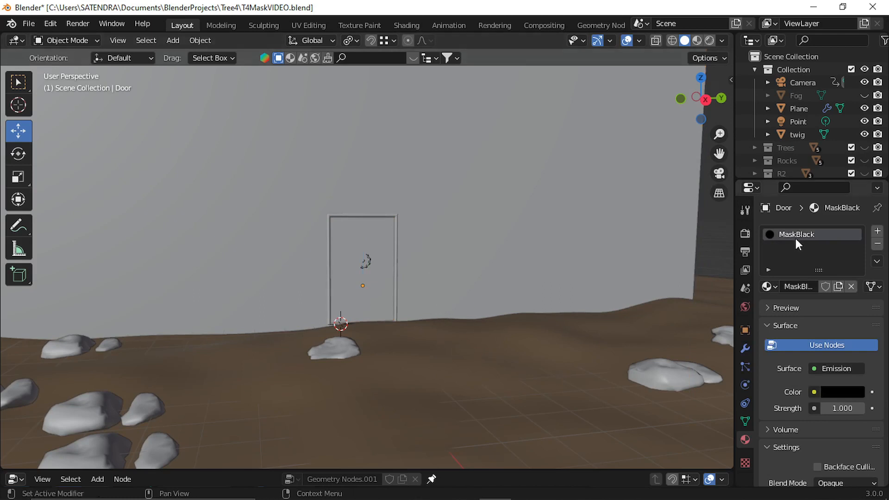
Assign the MaskBlack material to the ground Plane and clear the selection.
click(524, 373)
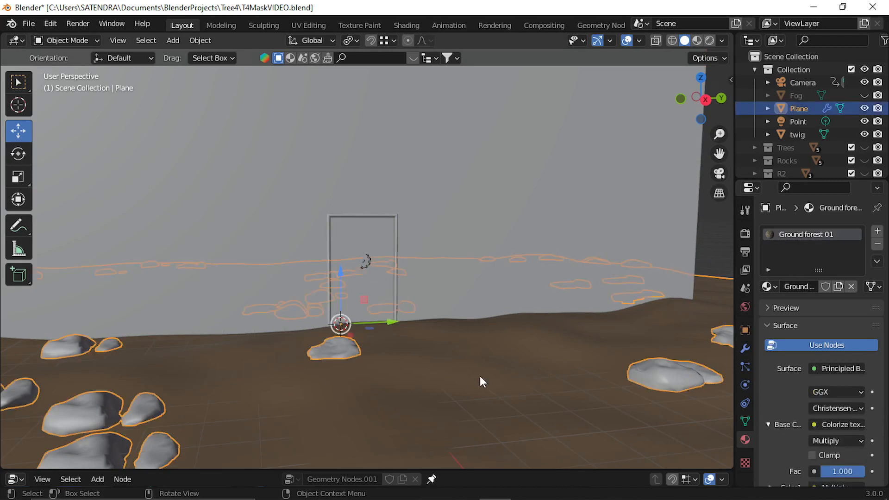
click(768, 287)
click(698, 343)
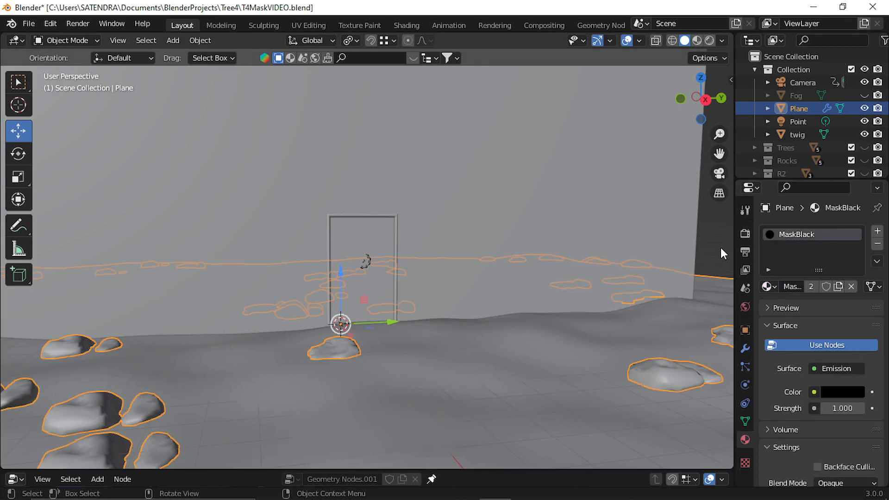
key(alt+a)
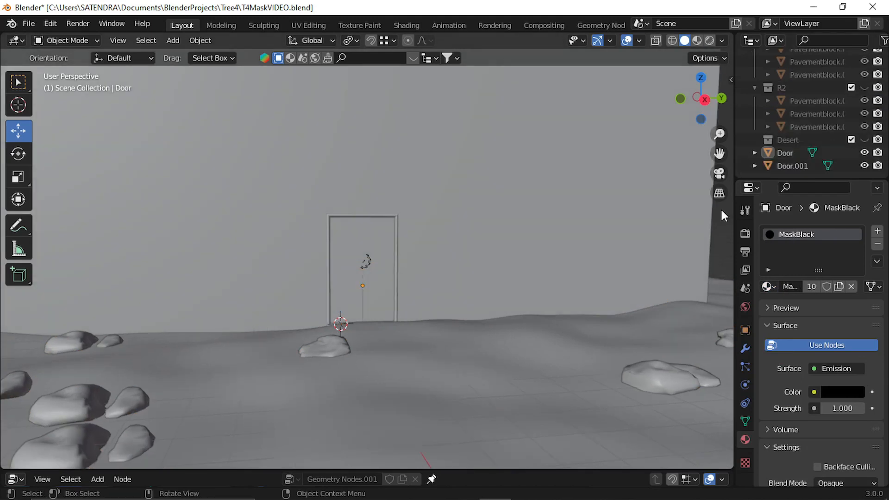
Switch the viewport to rendered shading and delete the point light at the doorway.
click(709, 41)
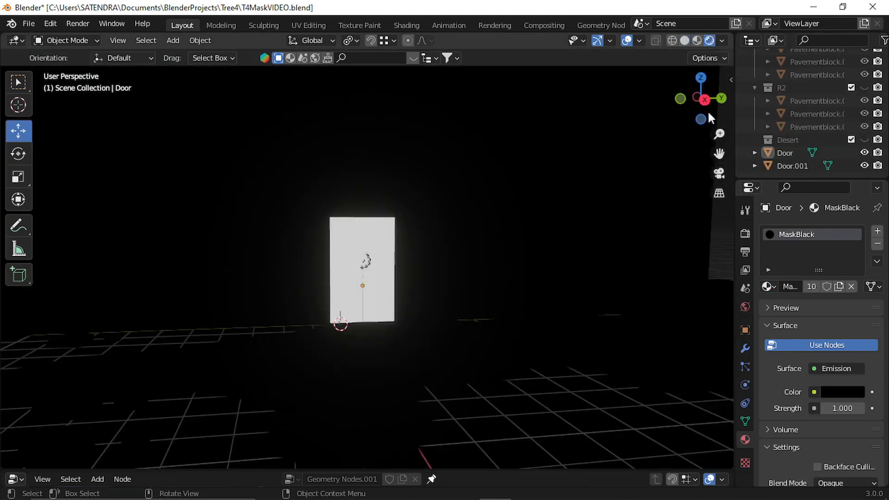
mouse_move(597, 258)
middle_down()
mouse_move(571, 252)
mouse_move(591, 252)
middle_up()
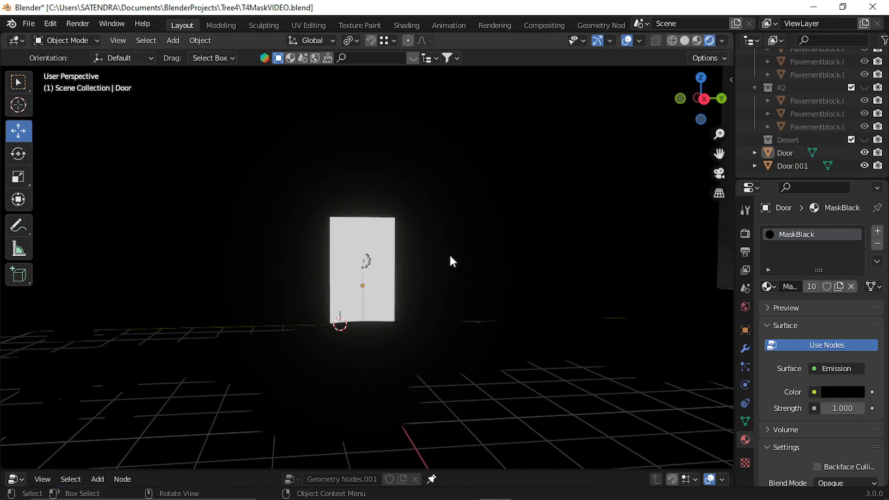
click(373, 274)
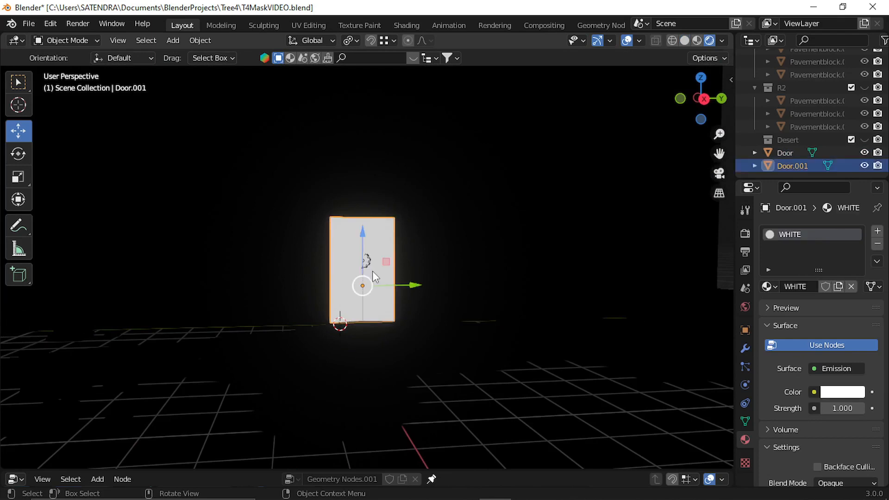
click(368, 262)
click(423, 280)
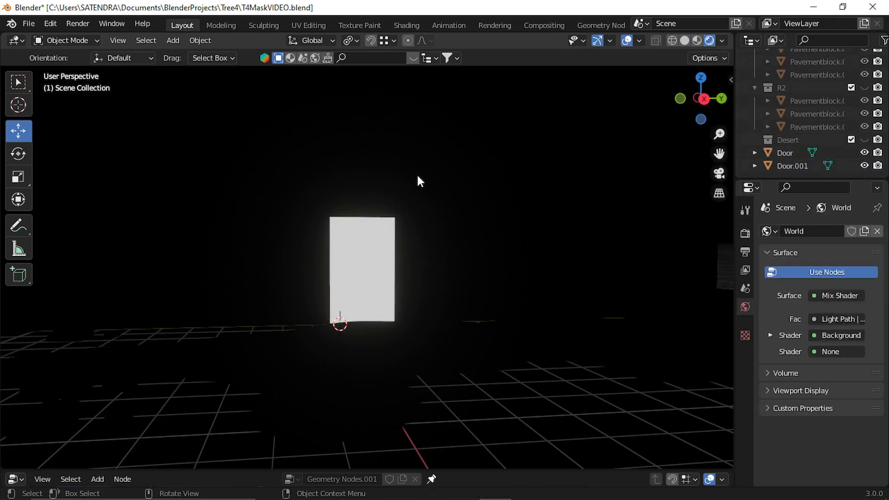
Open the Shading workspace and cut the link between the world's Mix Shader and the World Output surface.
click(412, 21)
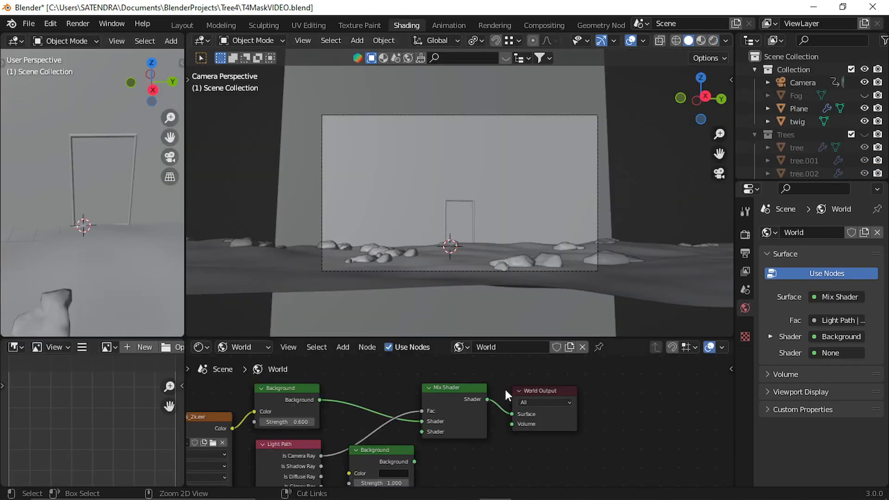
ctrl+right_drag(504, 388, 504, 434)
drag(466, 388, 441, 400)
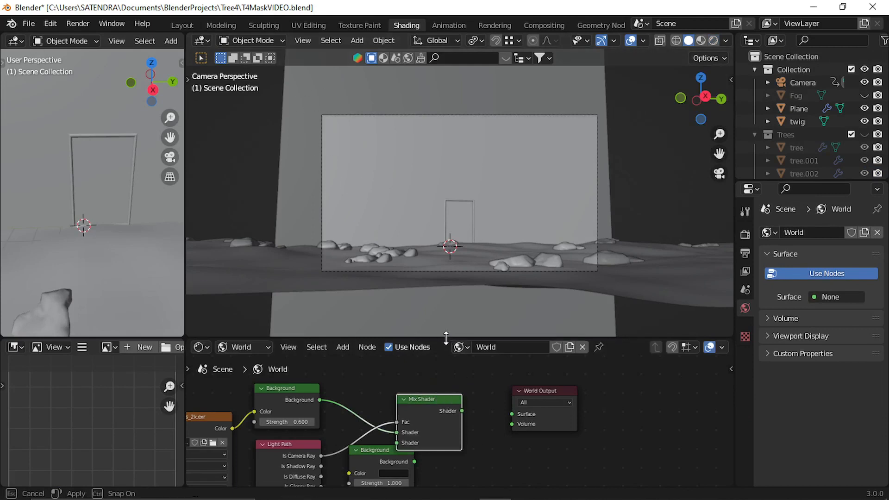
Enlarge the camera view, show it in rendered shading and play the mask animation briefly.
drag(447, 338, 439, 459)
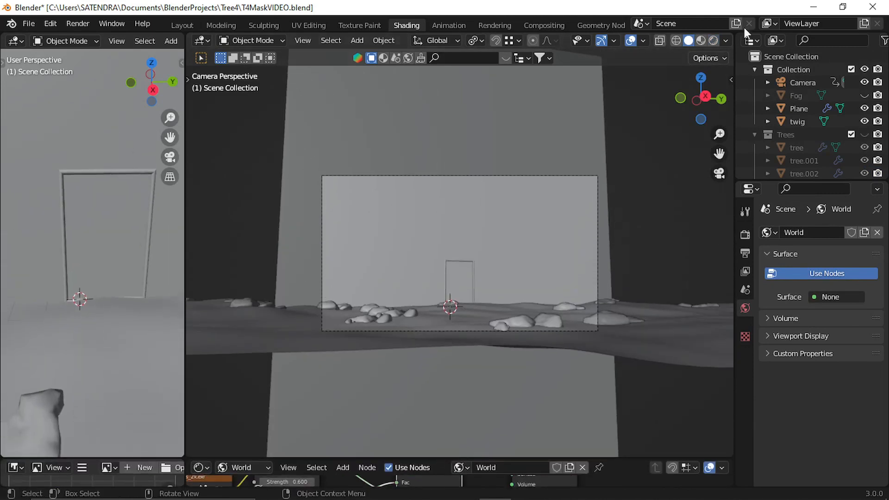
click(713, 41)
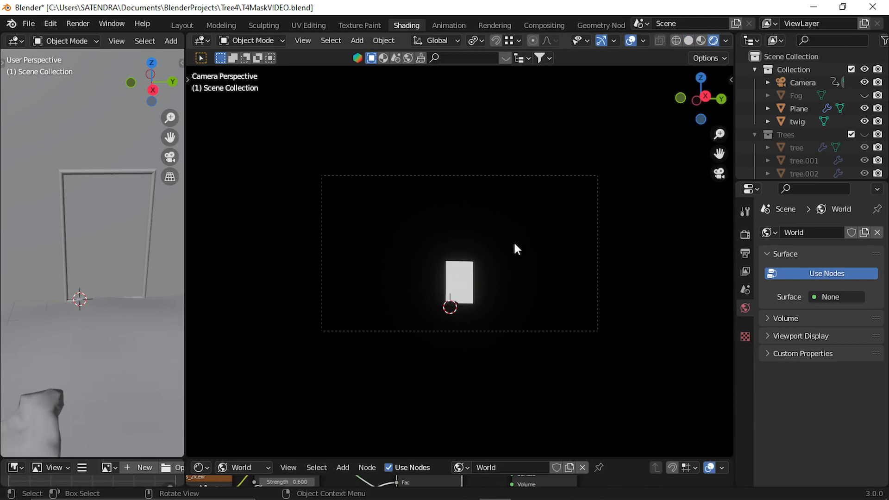
key(space)
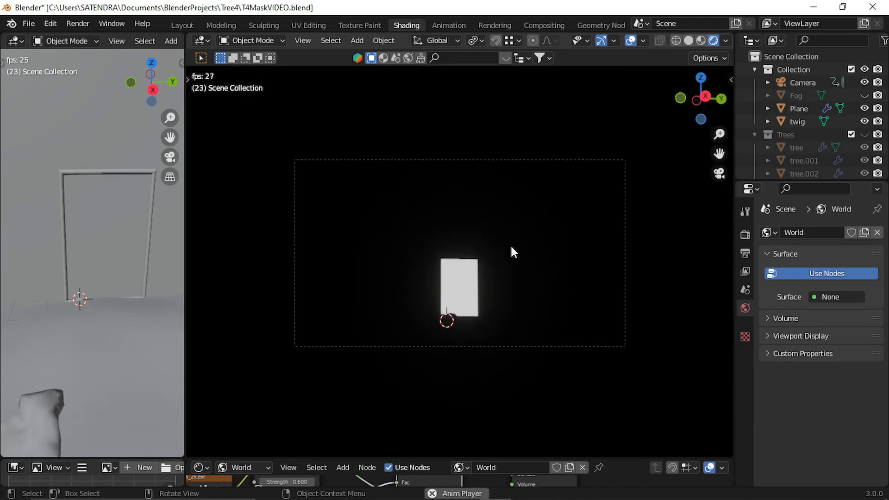
key(Escape)
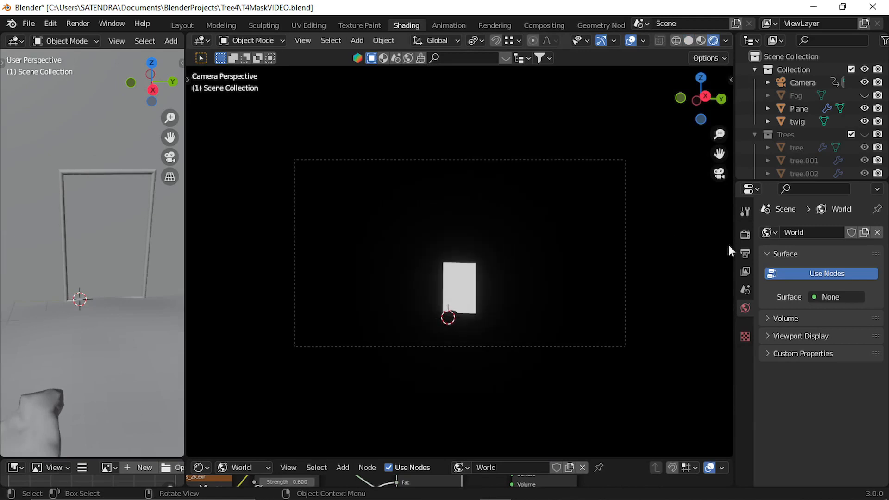
Review the scene's render settings, then its frame range and output path settings.
click(746, 235)
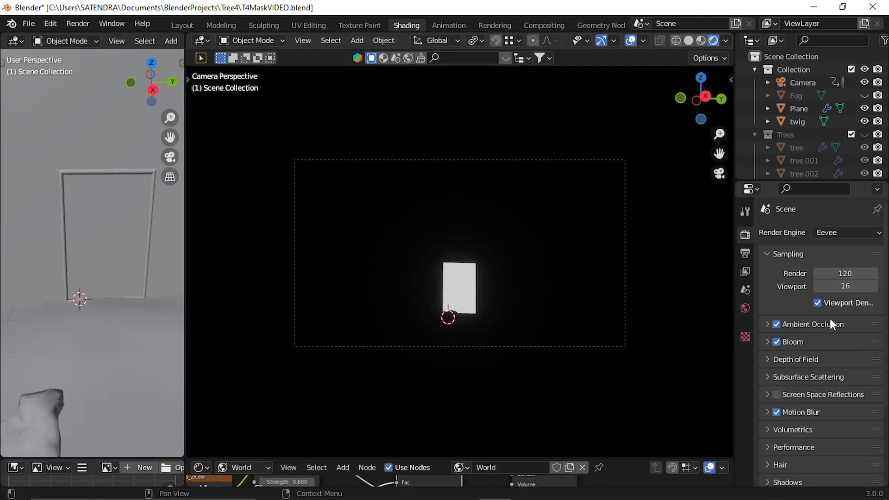
scroll(832, 324, down, 5)
click(743, 252)
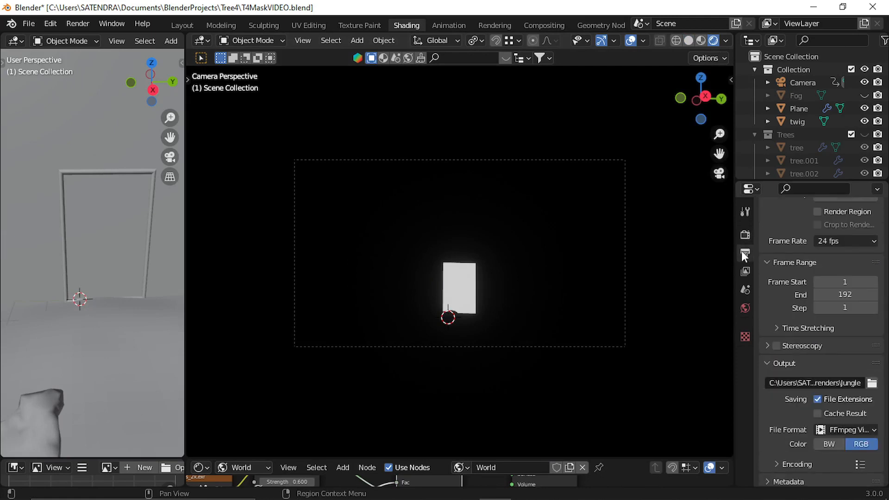
scroll(837, 408, down, 1)
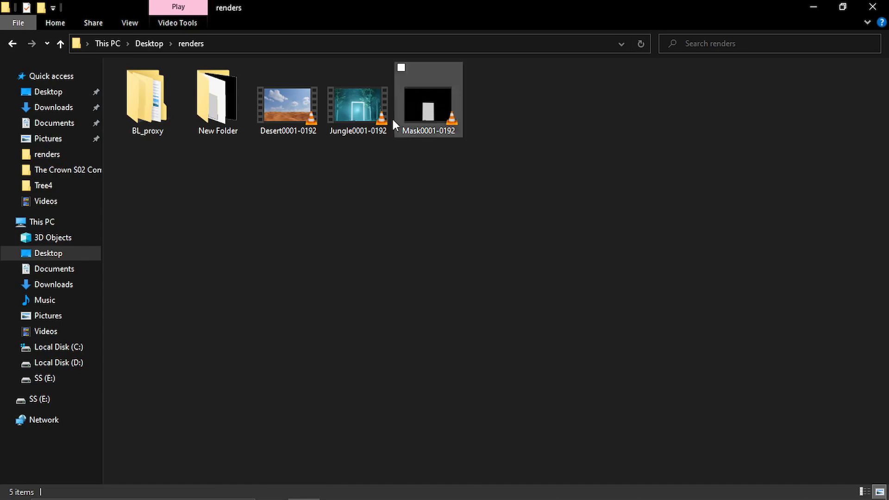
Play the rendered Mask0001-0192 video from the renders folder in VLC and close the player.
double_click(431, 128)
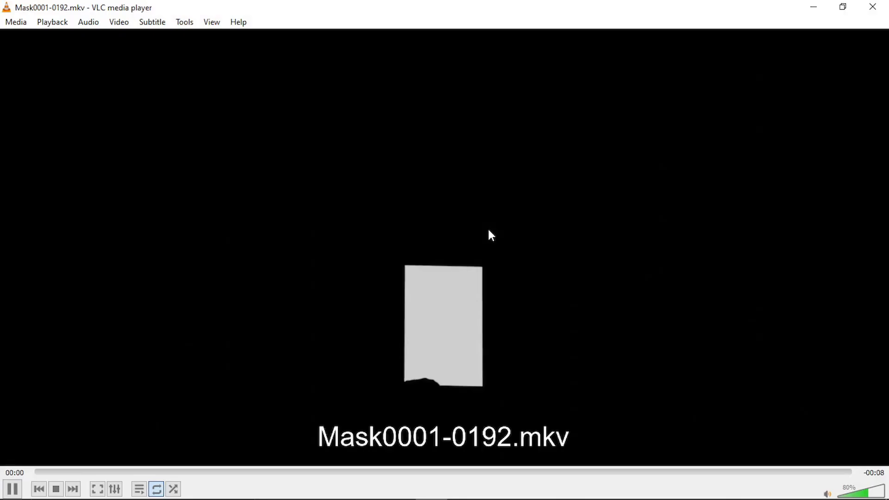
click(872, 6)
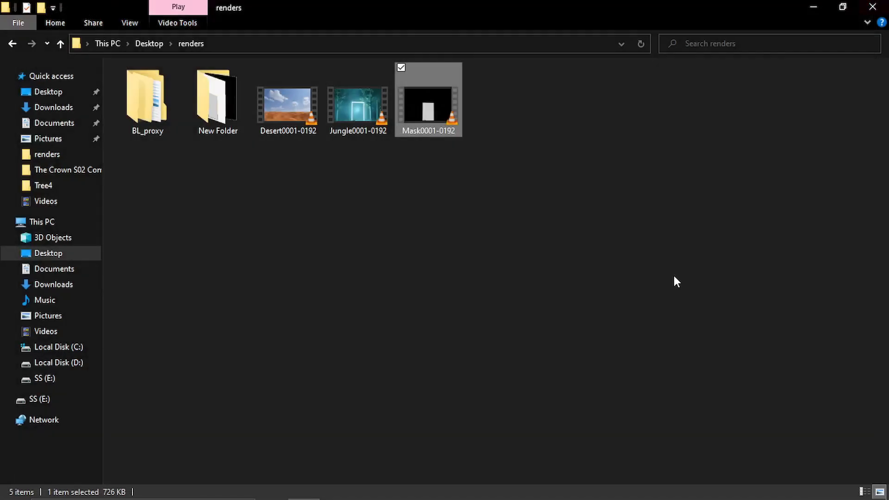
Switch to the new Blender file and add a Video Editing workspace.
click(811, 7)
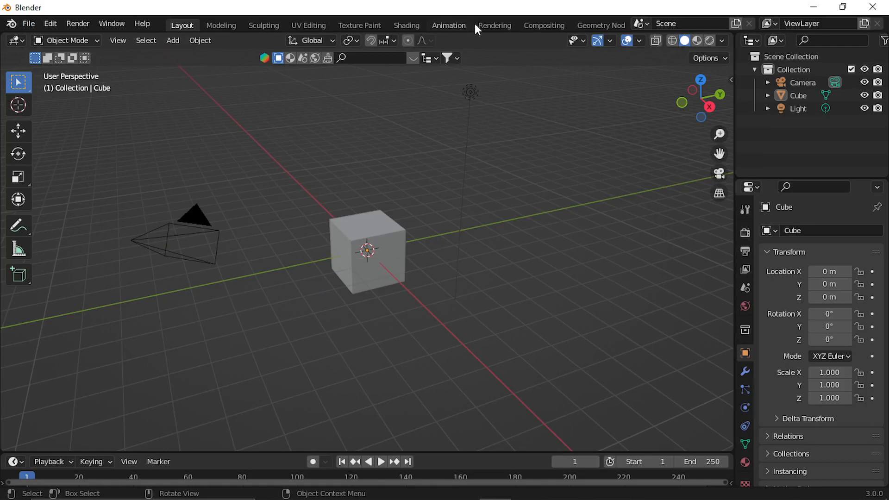
scroll(498, 22, down, 3)
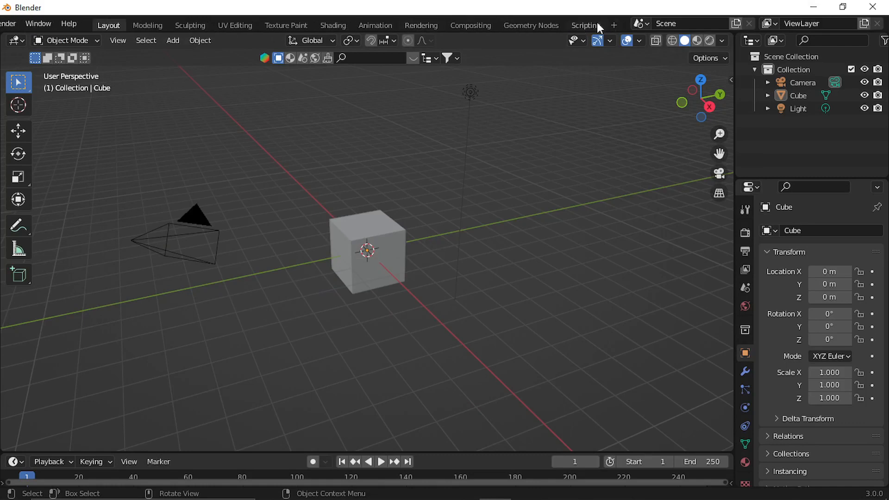
click(615, 26)
mouse_move(603, 102)
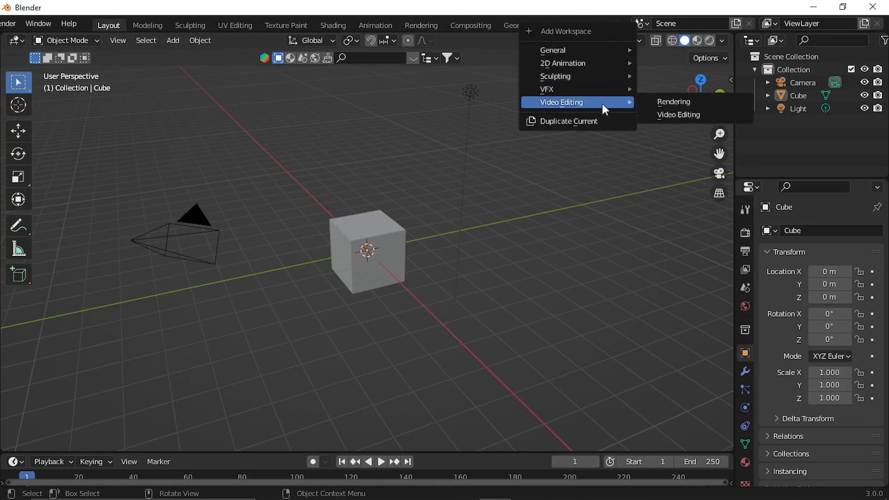
click(695, 115)
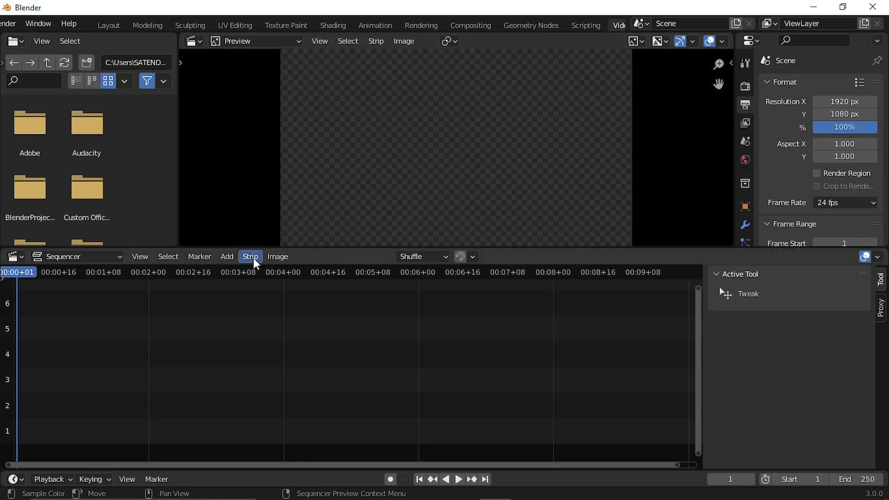
Add Jungle0001-0192.mkv from the Desktop renders folder to the sequencer as a movie strip.
click(235, 262)
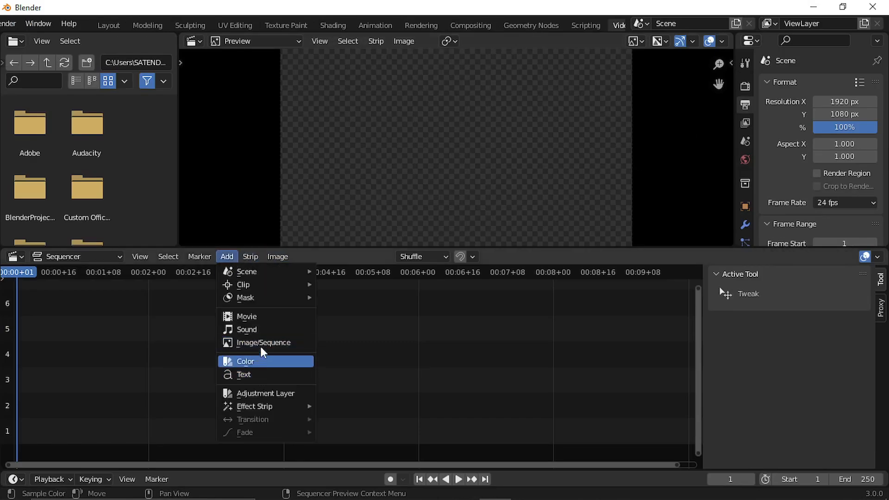
click(267, 317)
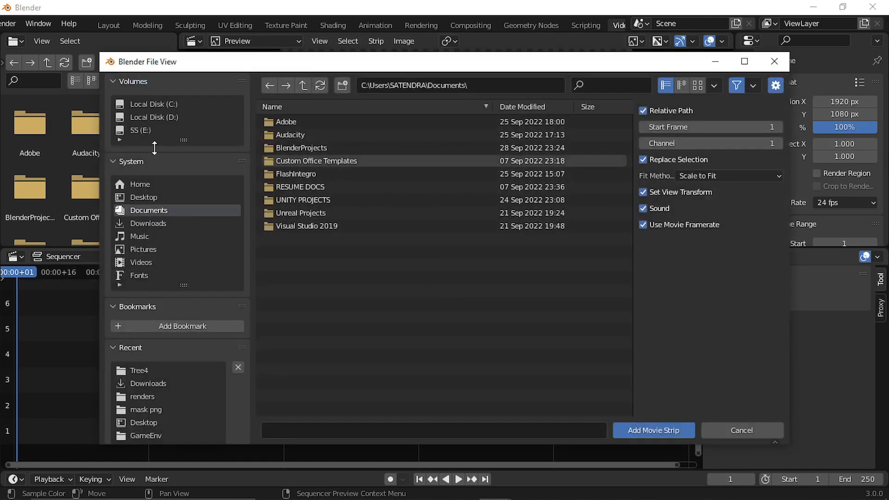
click(147, 198)
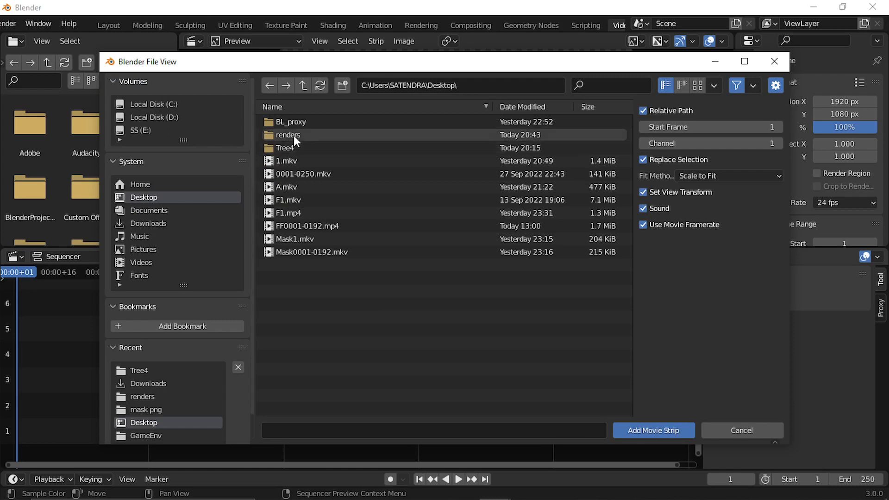
double_click(293, 135)
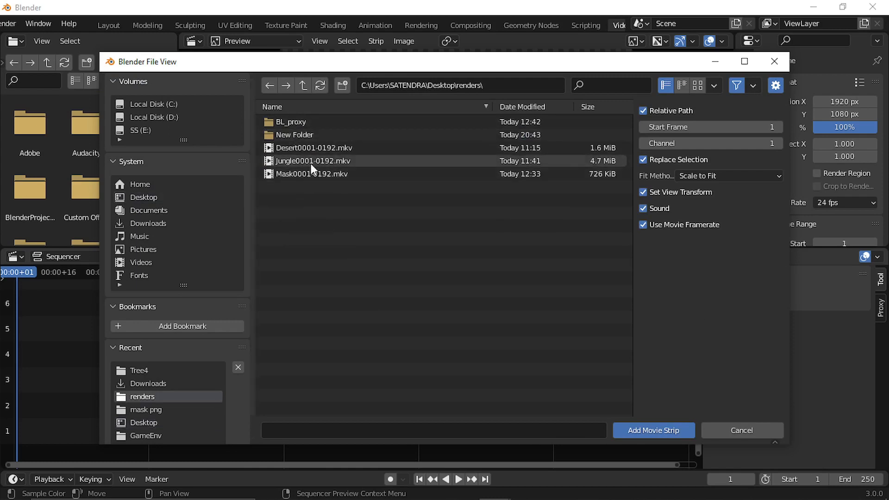
double_click(323, 160)
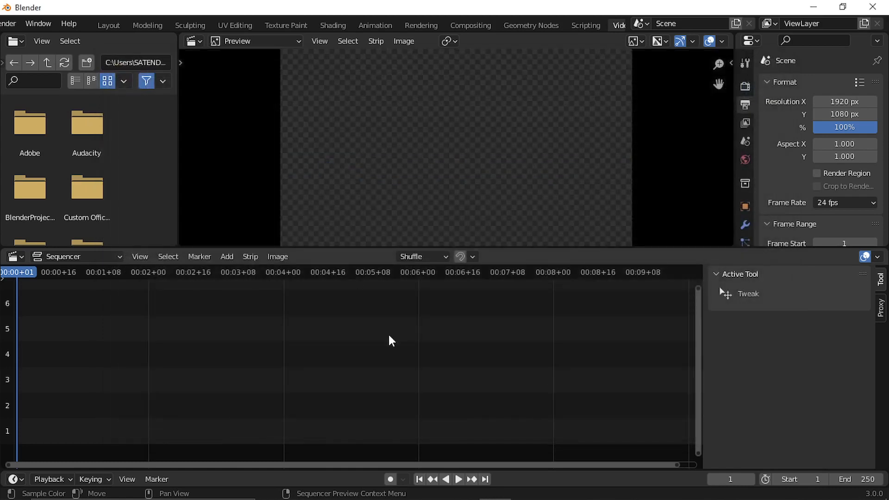
Add Desert0001-0192.mkv and Mask0001-0192.mkv as movie strips above the jungle strip.
click(226, 256)
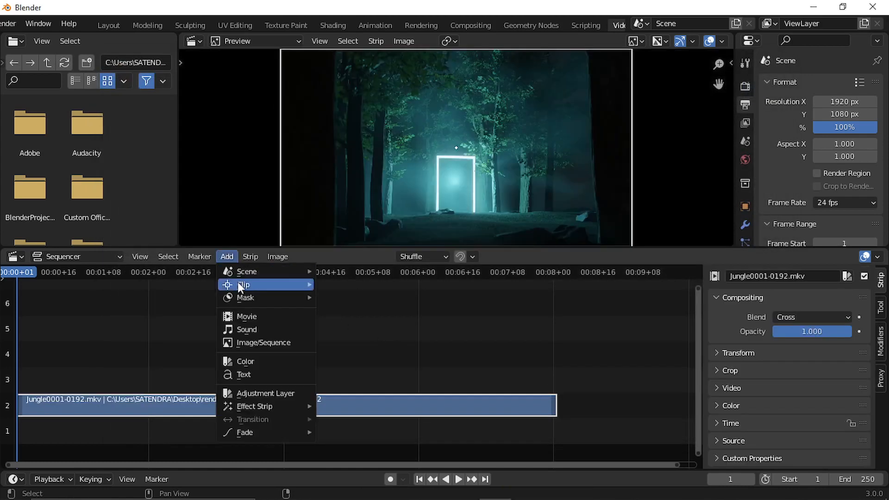
click(266, 316)
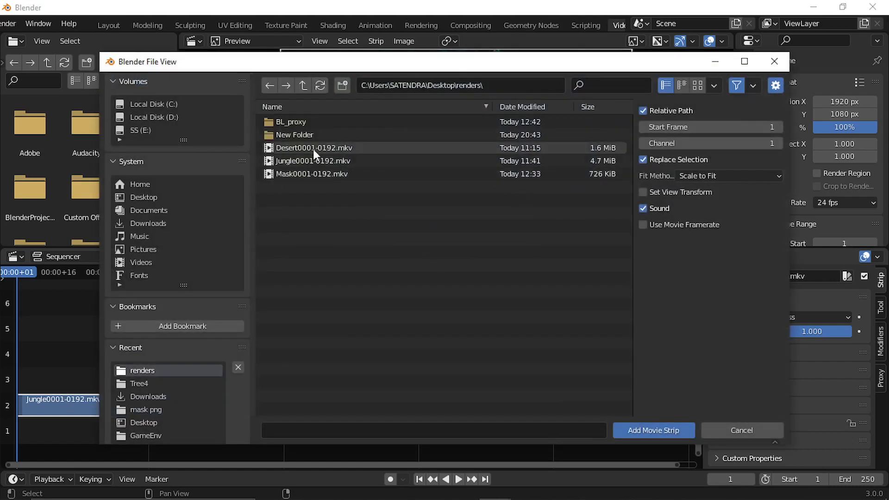
double_click(318, 148)
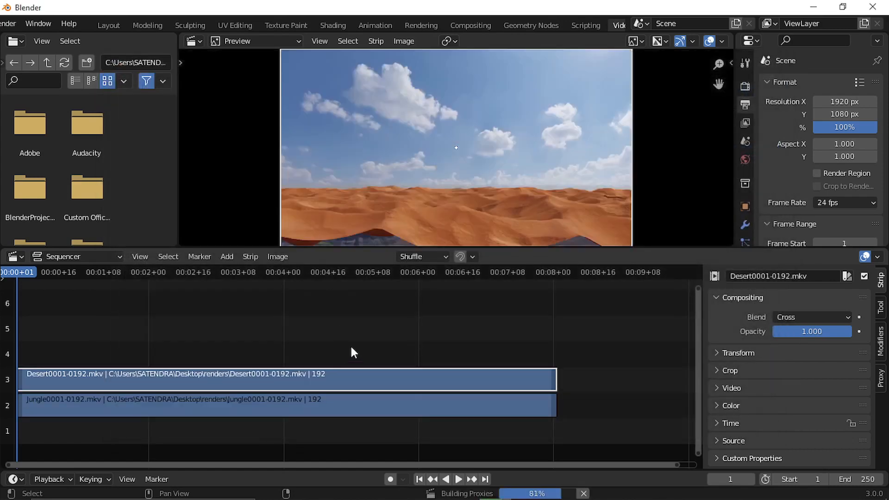
click(229, 257)
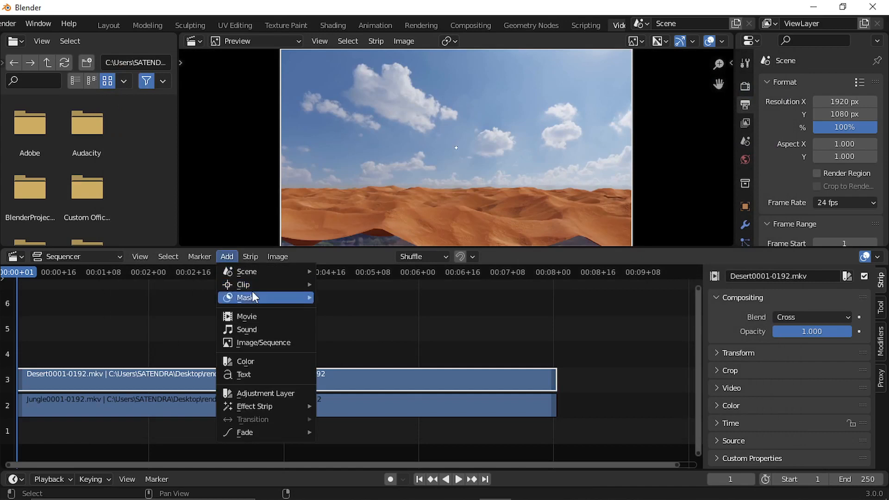
click(258, 316)
double_click(310, 174)
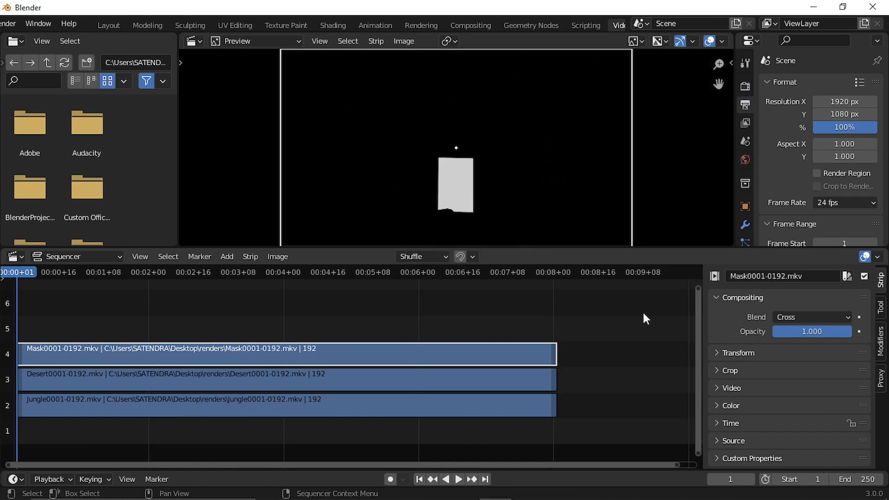
key(n)
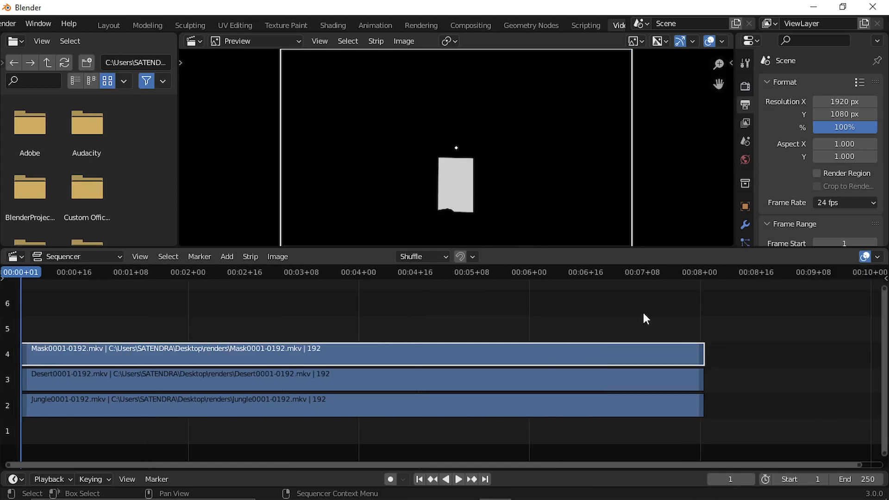
key(n)
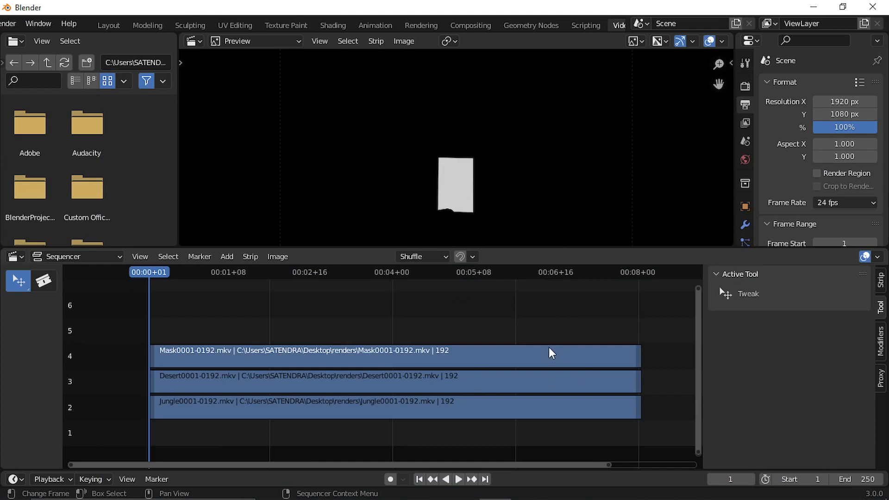
key(n)
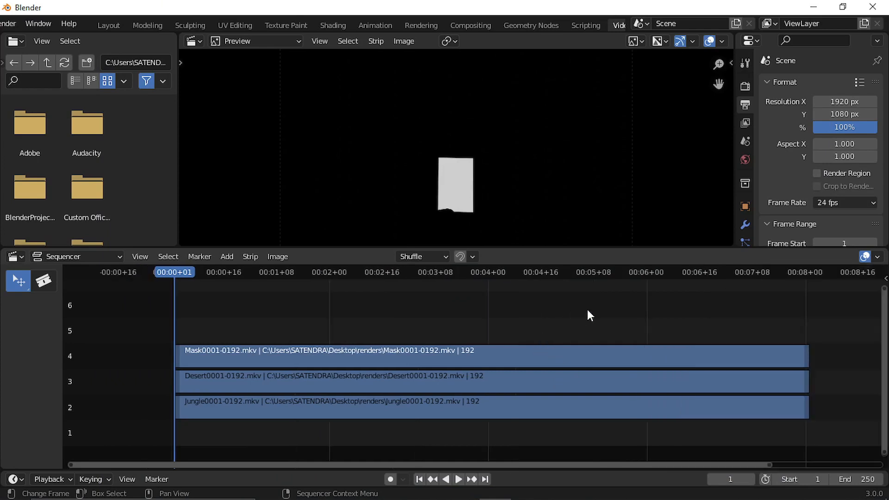
click(885, 280)
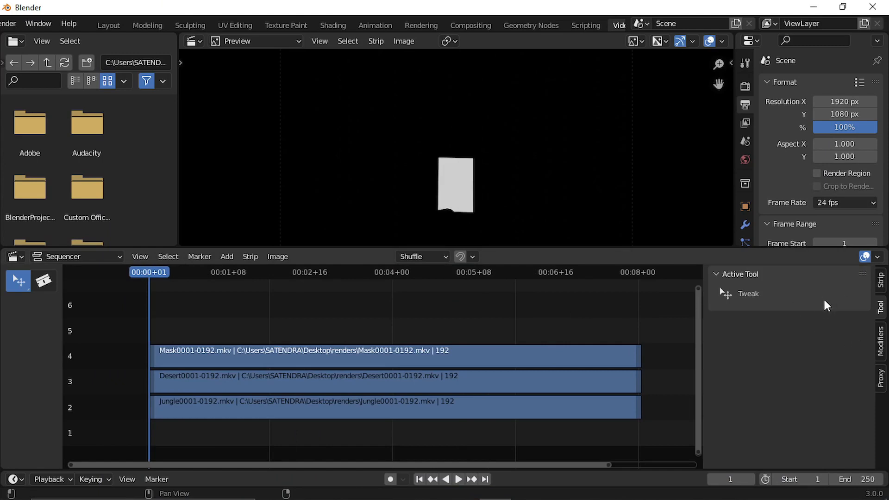
Add a Mask modifier to the desert strip, using the Mask0001-0192.mkv strip as its mask.
click(295, 387)
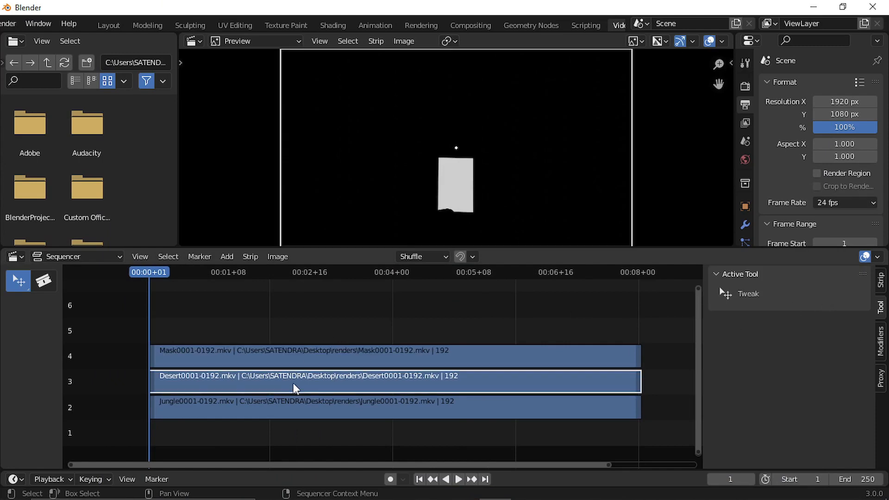
click(881, 343)
click(768, 310)
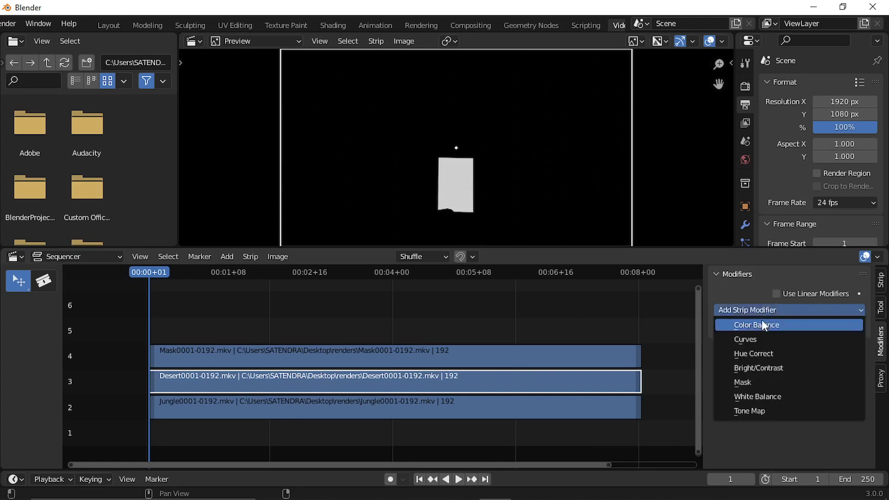
click(745, 382)
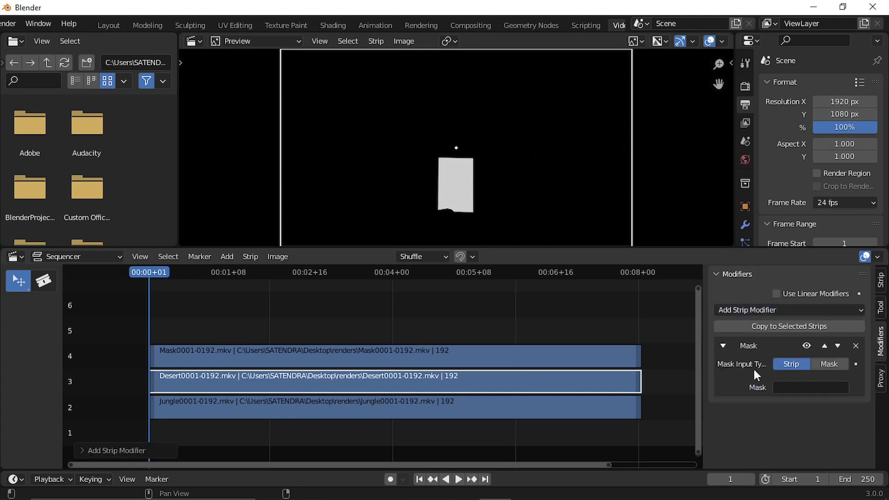
click(788, 389)
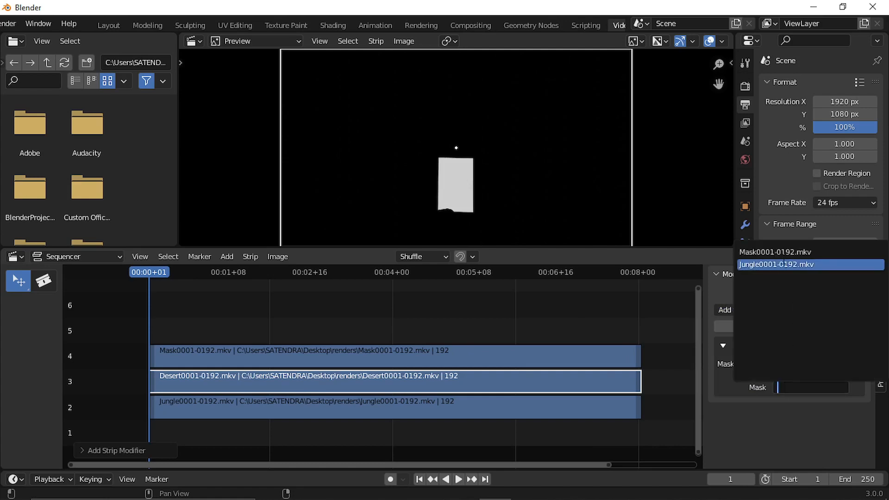
click(769, 252)
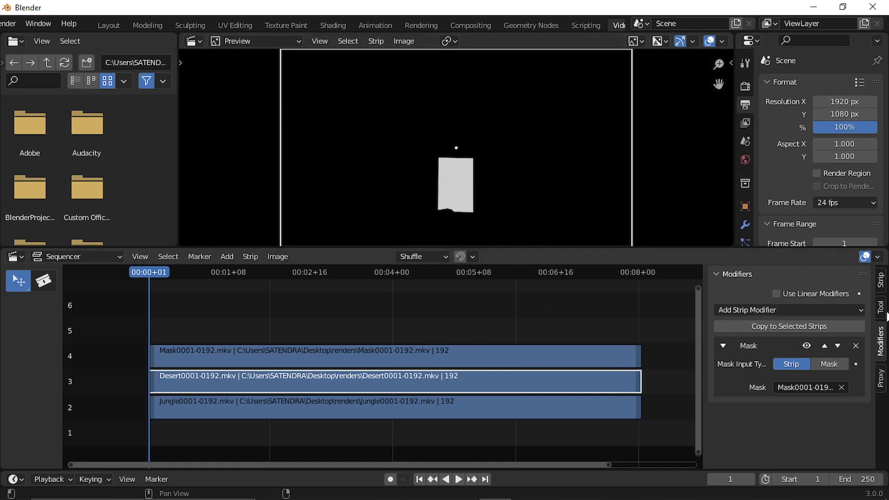
Set the desert strip's blend mode to Alpha Over.
click(881, 287)
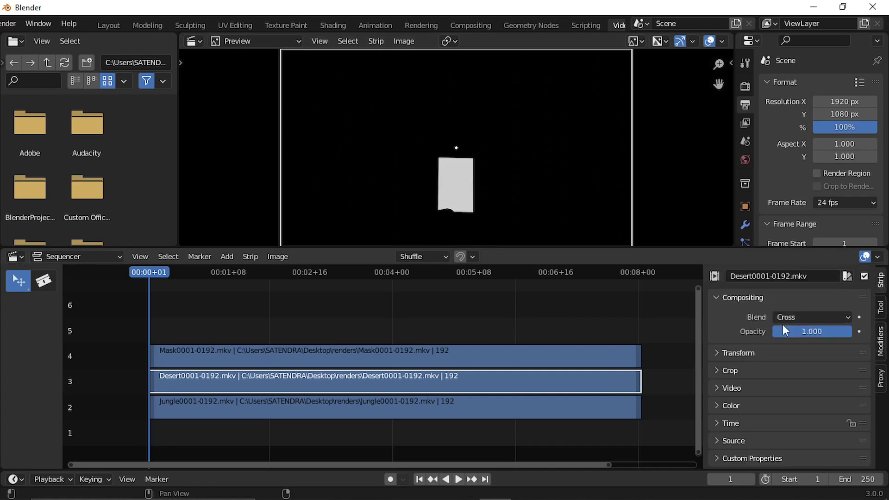
click(821, 319)
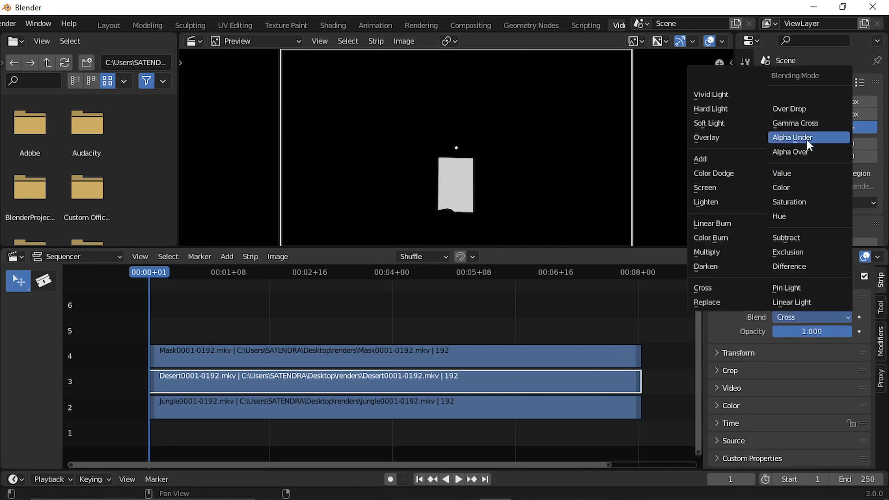
click(803, 155)
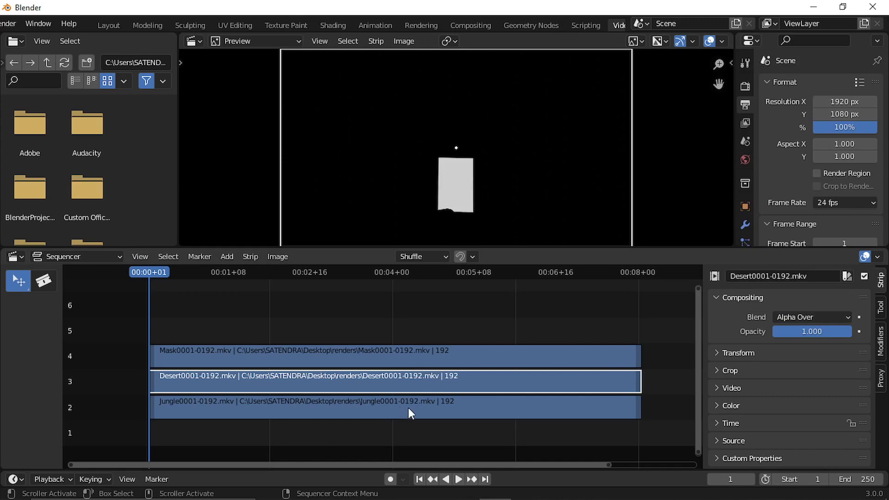
Set the mask strip's blend mode to Alpha Over and its opacity to 0.
click(398, 356)
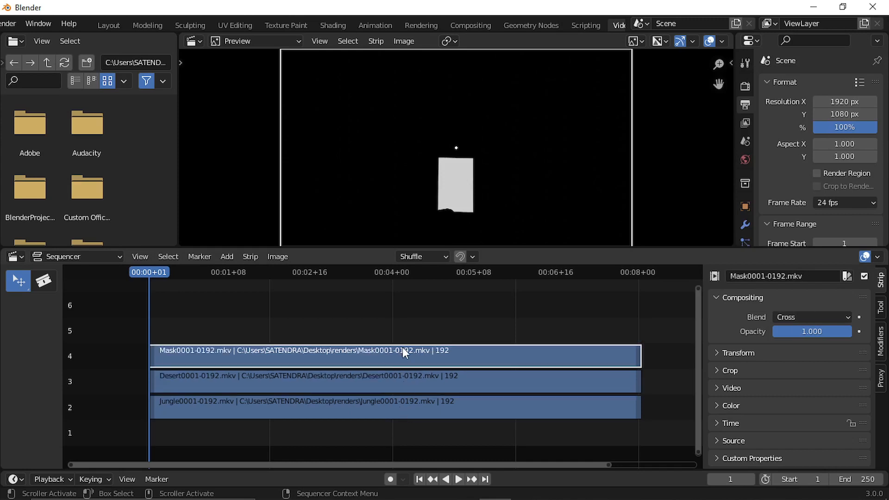
click(809, 316)
click(798, 148)
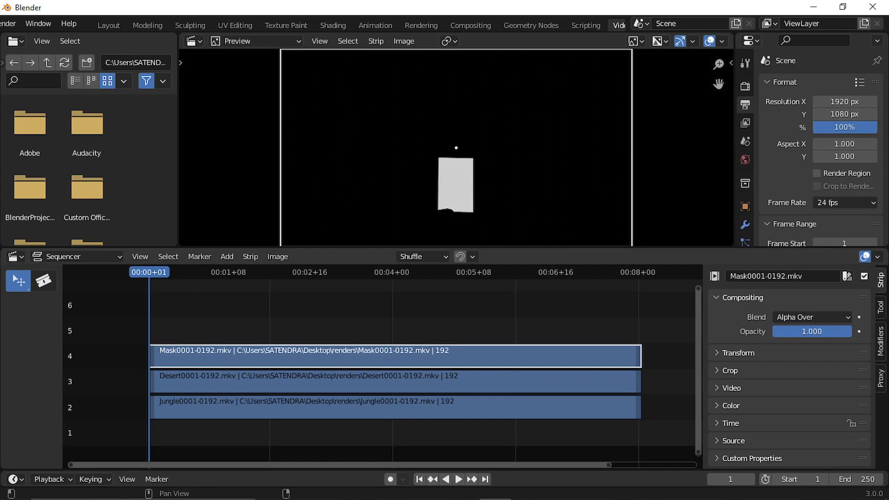
drag(850, 330, 773, 331)
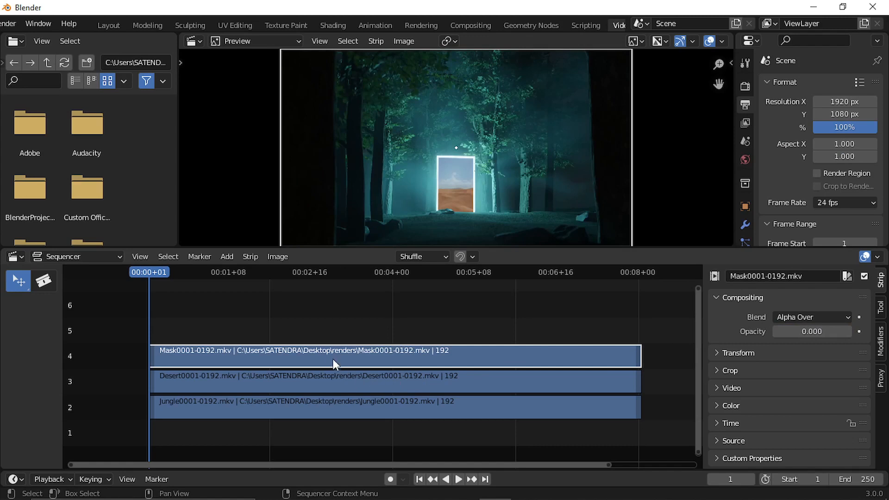
Move the mask strip up to channel 5 and duplicate the desert strip into channel 4.
drag(332, 360, 341, 338)
click(335, 383)
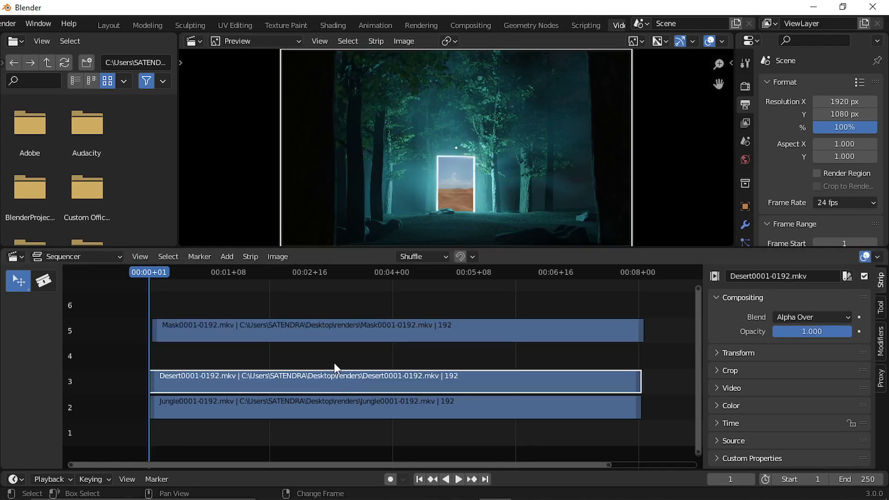
key(shift+d)
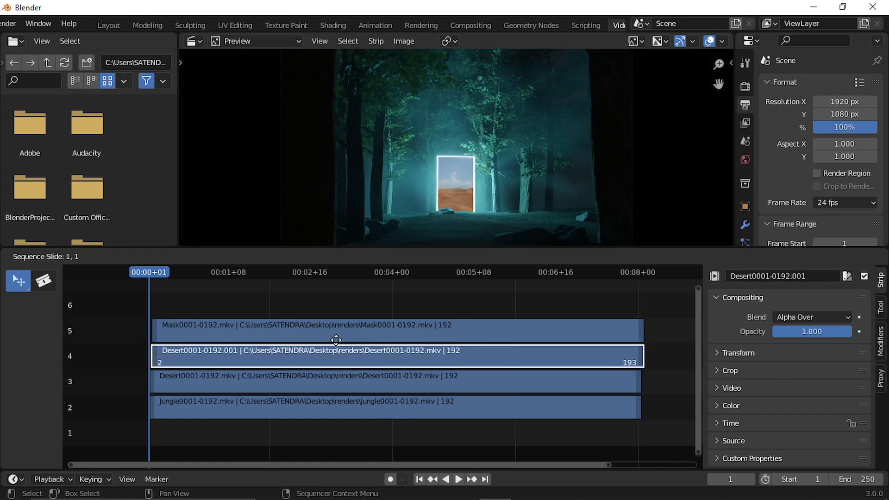
click(335, 349)
Add a Color Balance modifier to the duplicated desert strip and shift its lift, gamma and gain slightly towards warm yellow-orange.
click(880, 354)
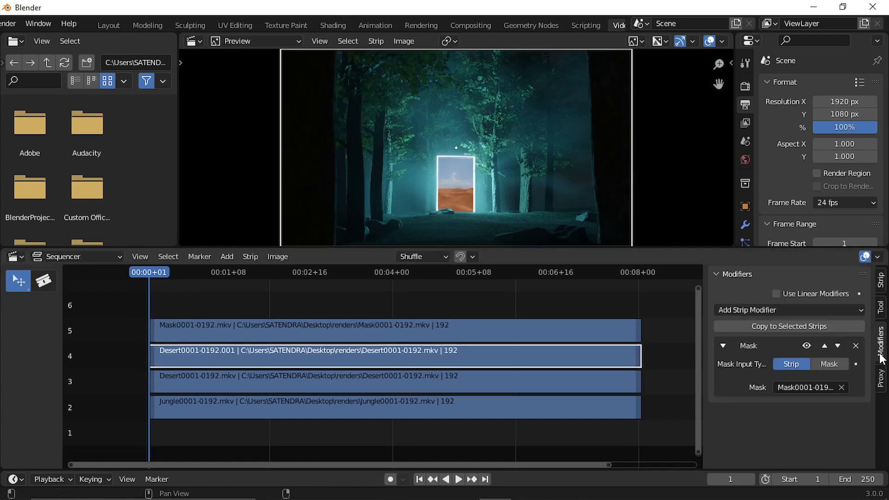
click(798, 310)
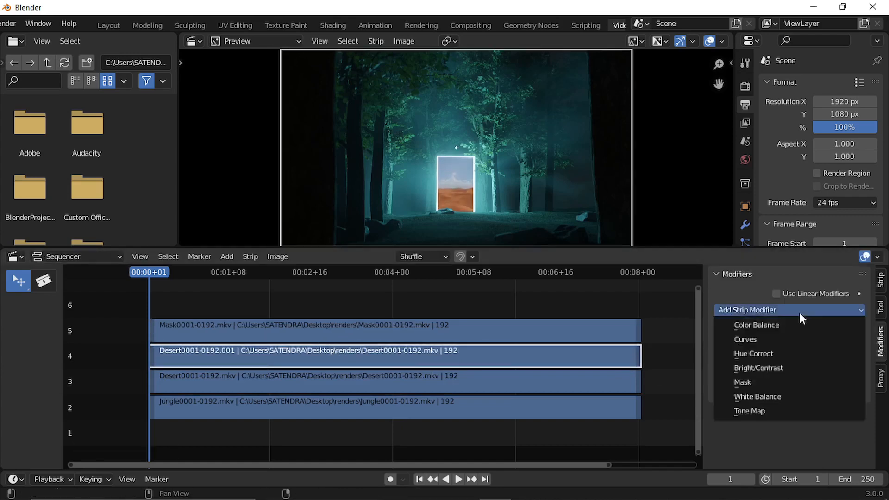
click(779, 325)
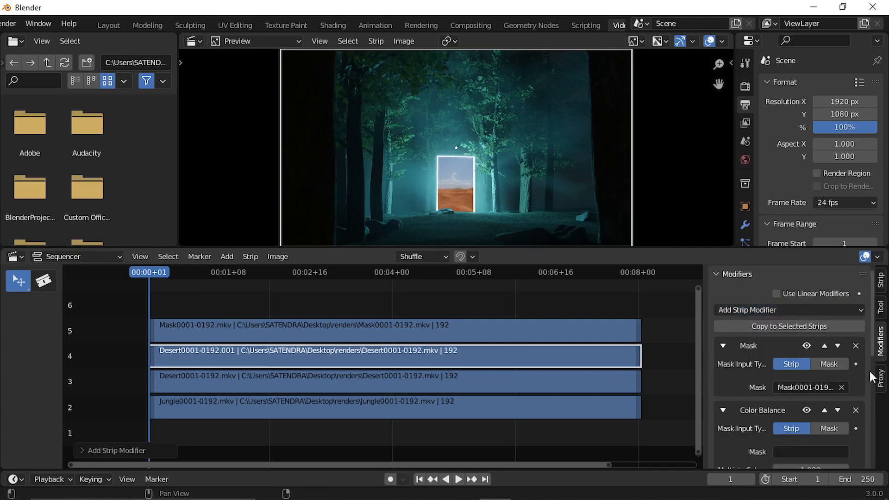
scroll(868, 432, down, 10)
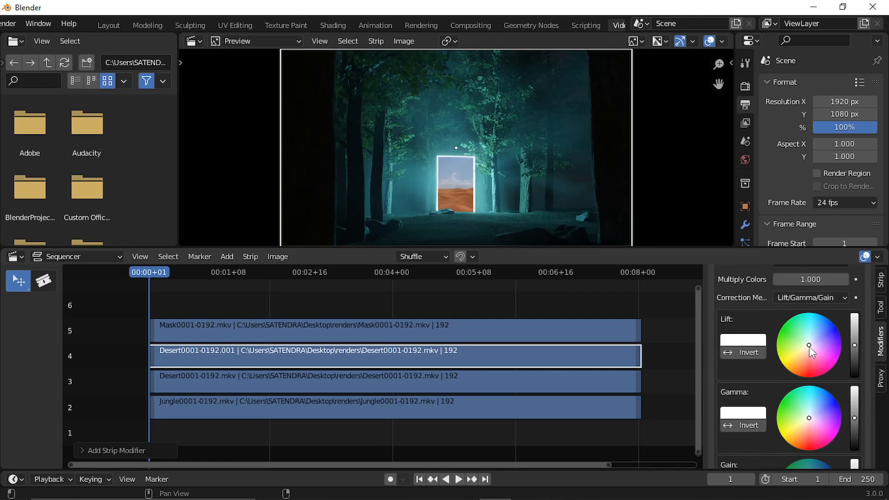
drag(809, 346, 796, 359)
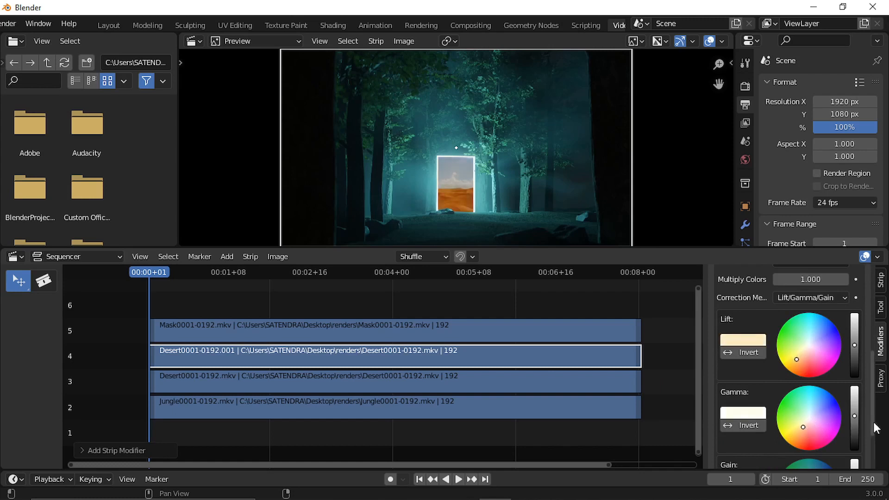
scroll(851, 373, down, 3)
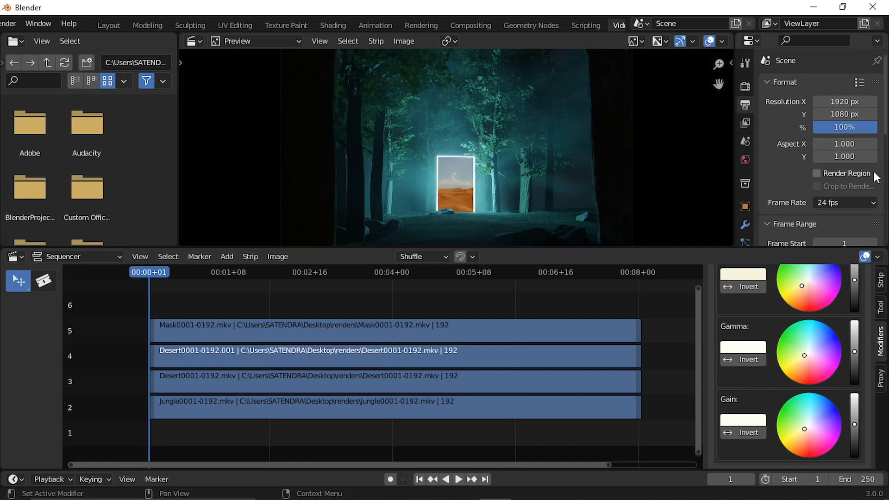
Set the output file format to FFmpeg Video.
scroll(873, 175, down, 7)
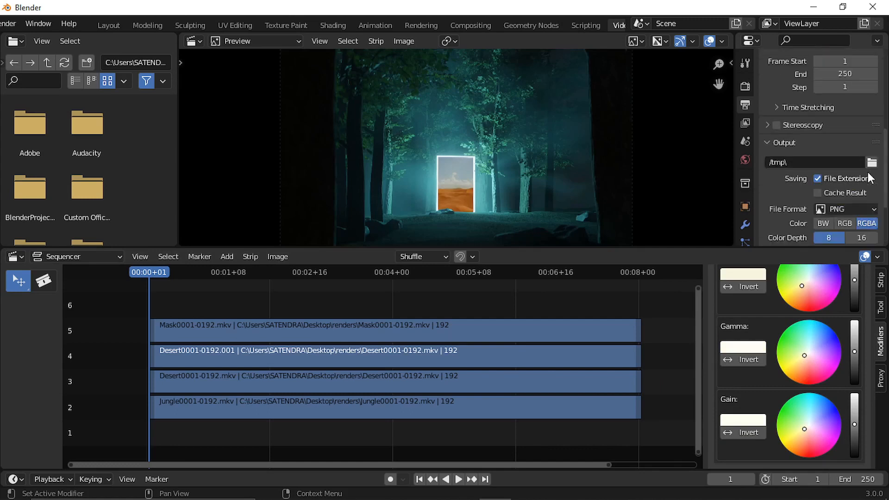
scroll(865, 171, down, 3)
click(857, 158)
click(830, 220)
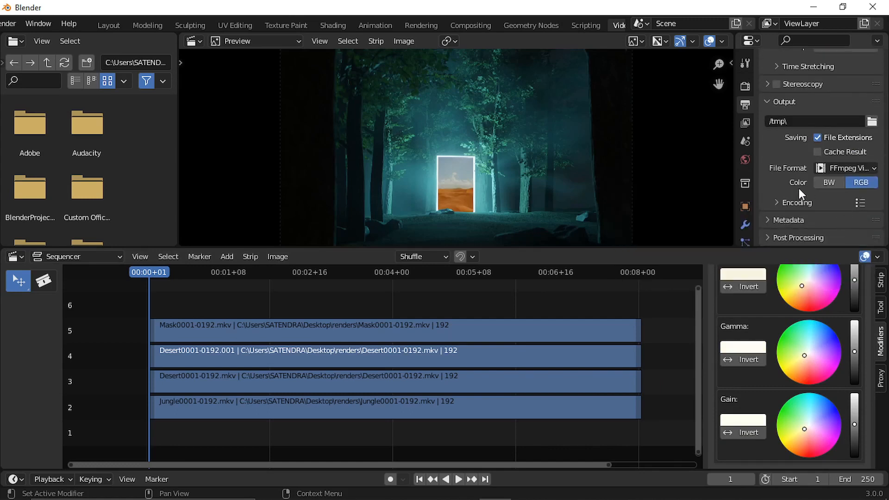
Enlarge the sequencer preview area and play the combined jungle and desert animation.
drag(670, 248, 679, 402)
key(space)
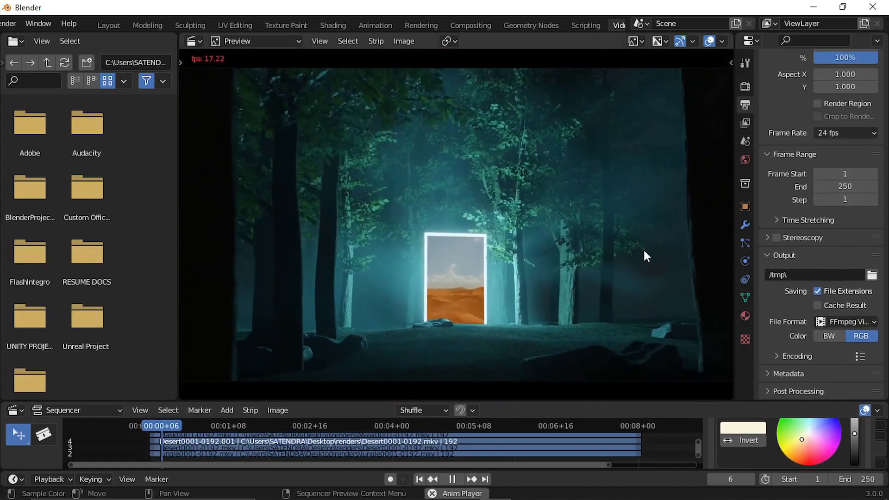